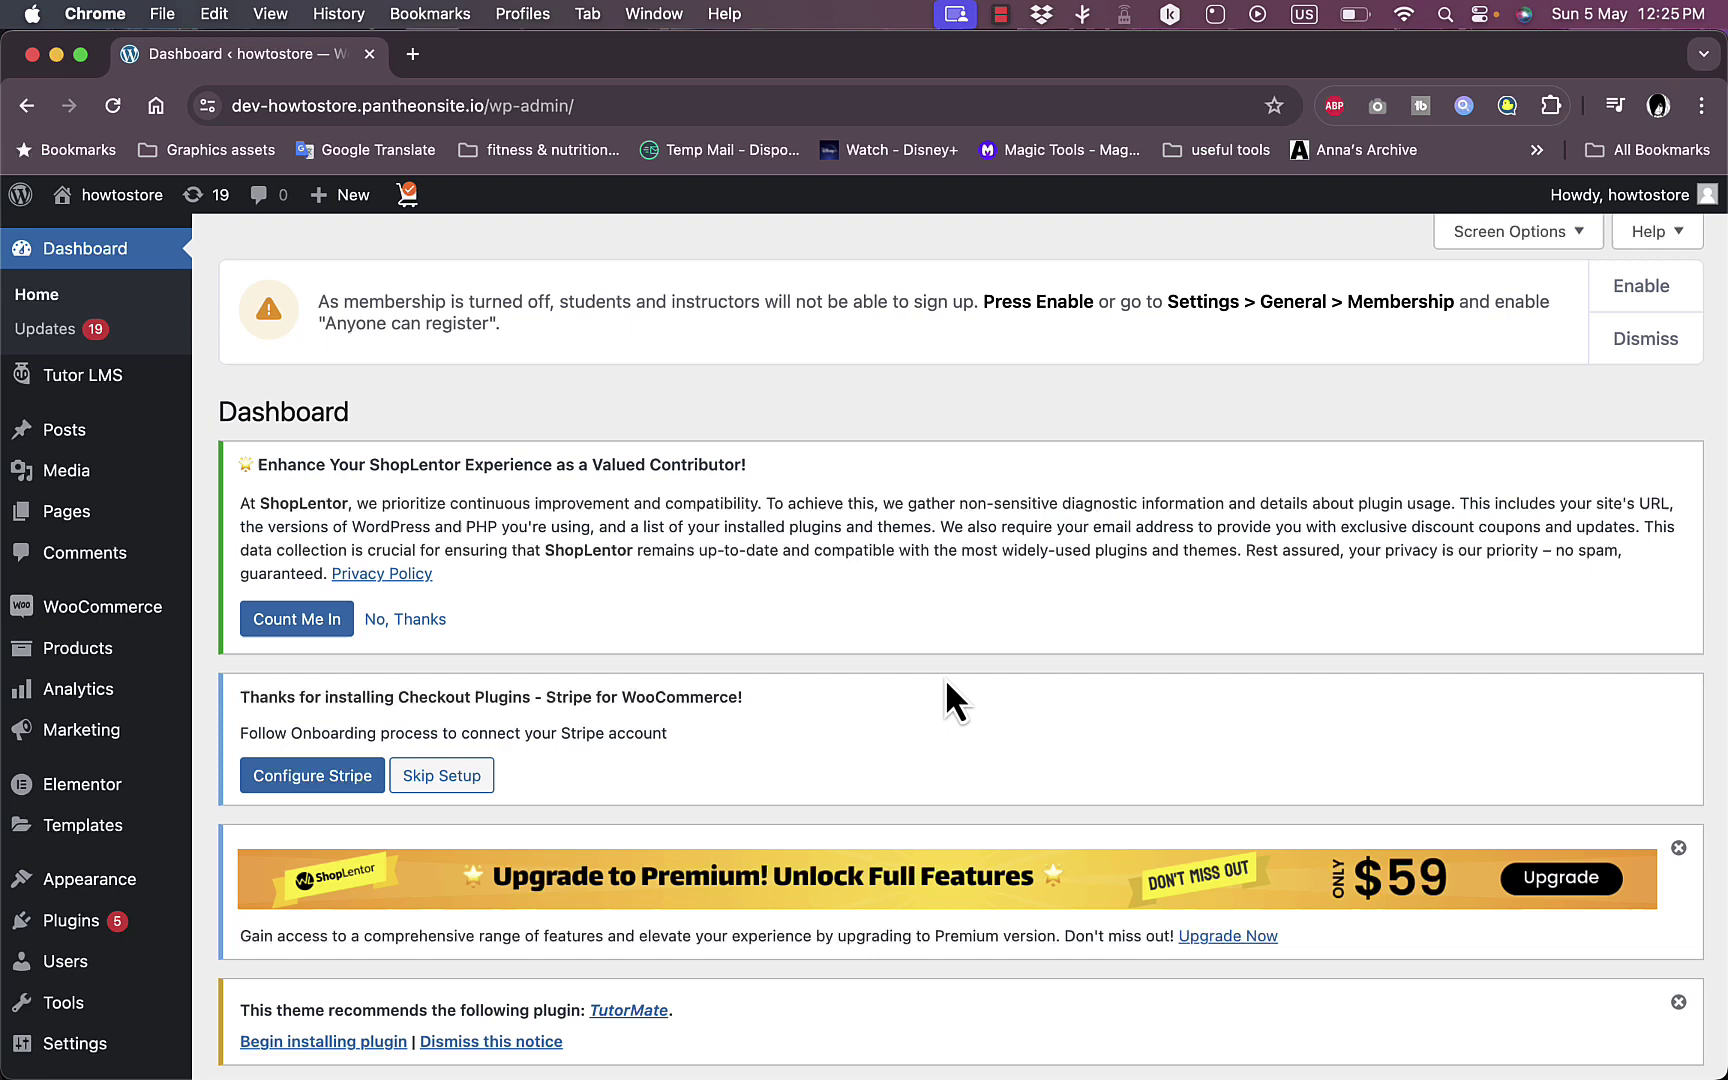
Scan the Dashboard's admin sidebar to locate the Plugins menu.
{"action": "mouse_move", "coordinate": [118, 610]}
{"action": "mouse_move", "coordinate": [85, 800]}
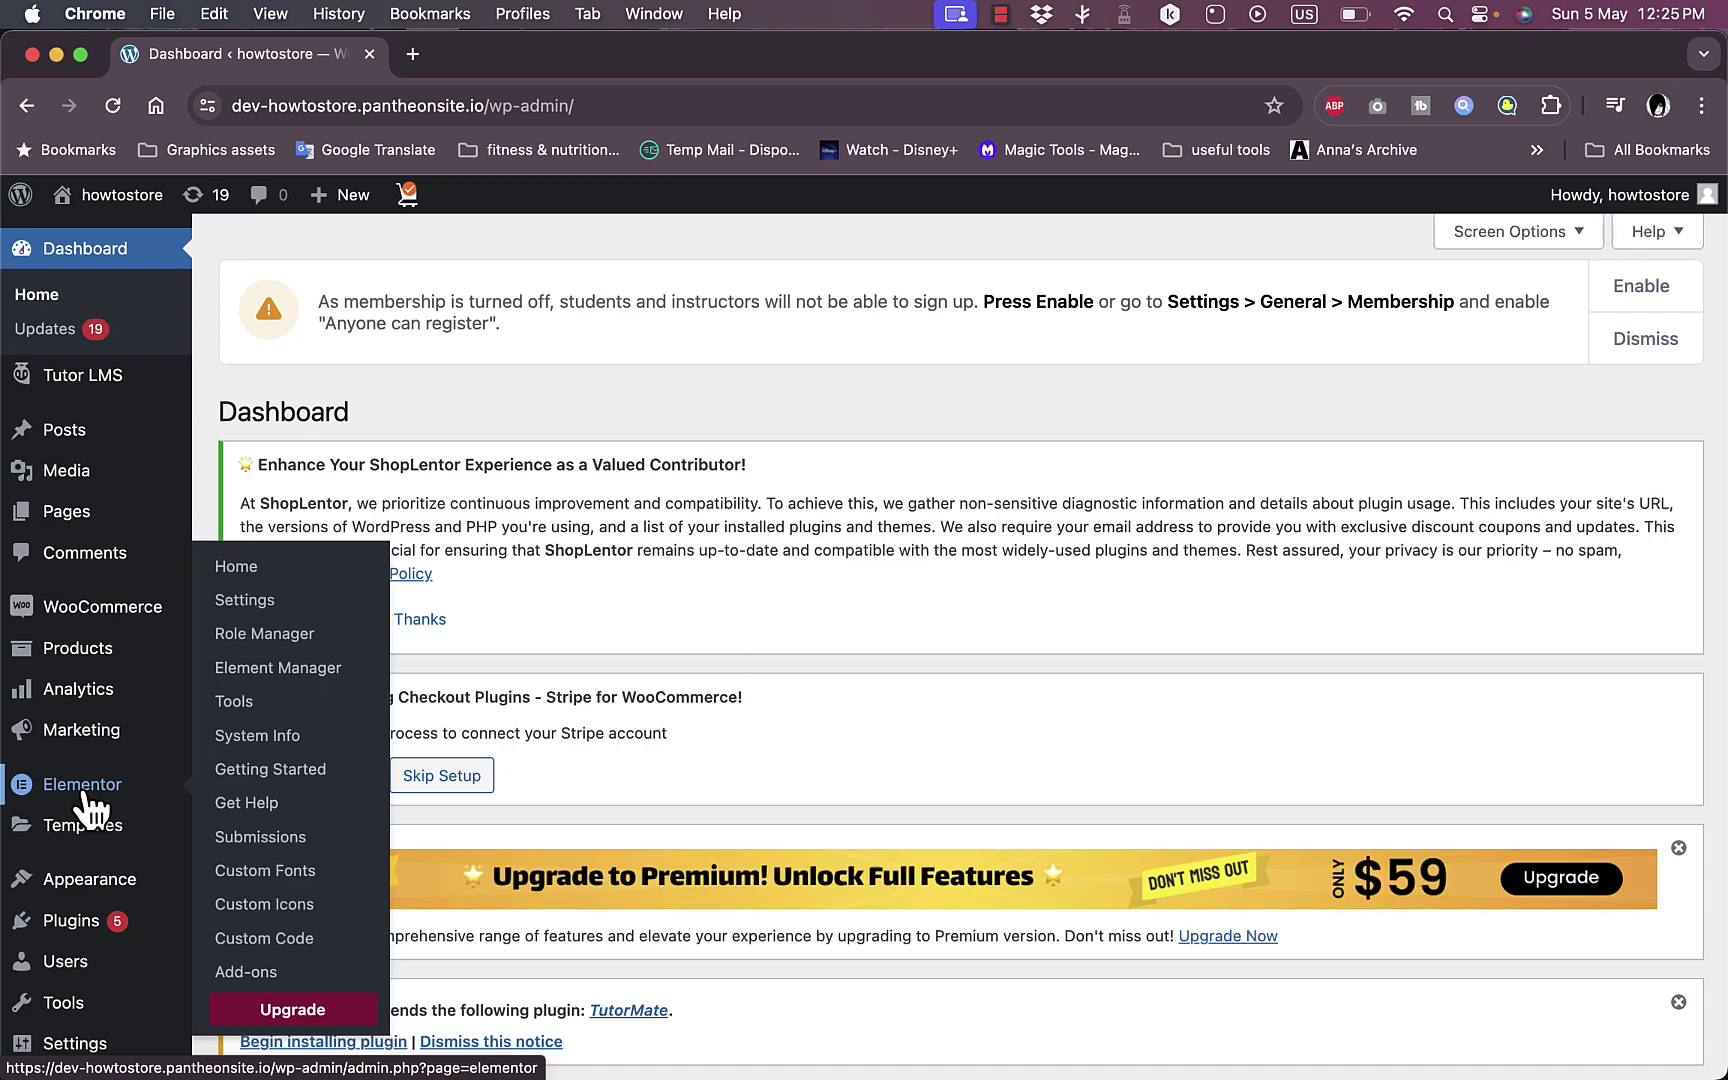
{"action": "scroll", "coordinate": [85, 800], "scroll_direction": "down", "scroll_amount": 10}
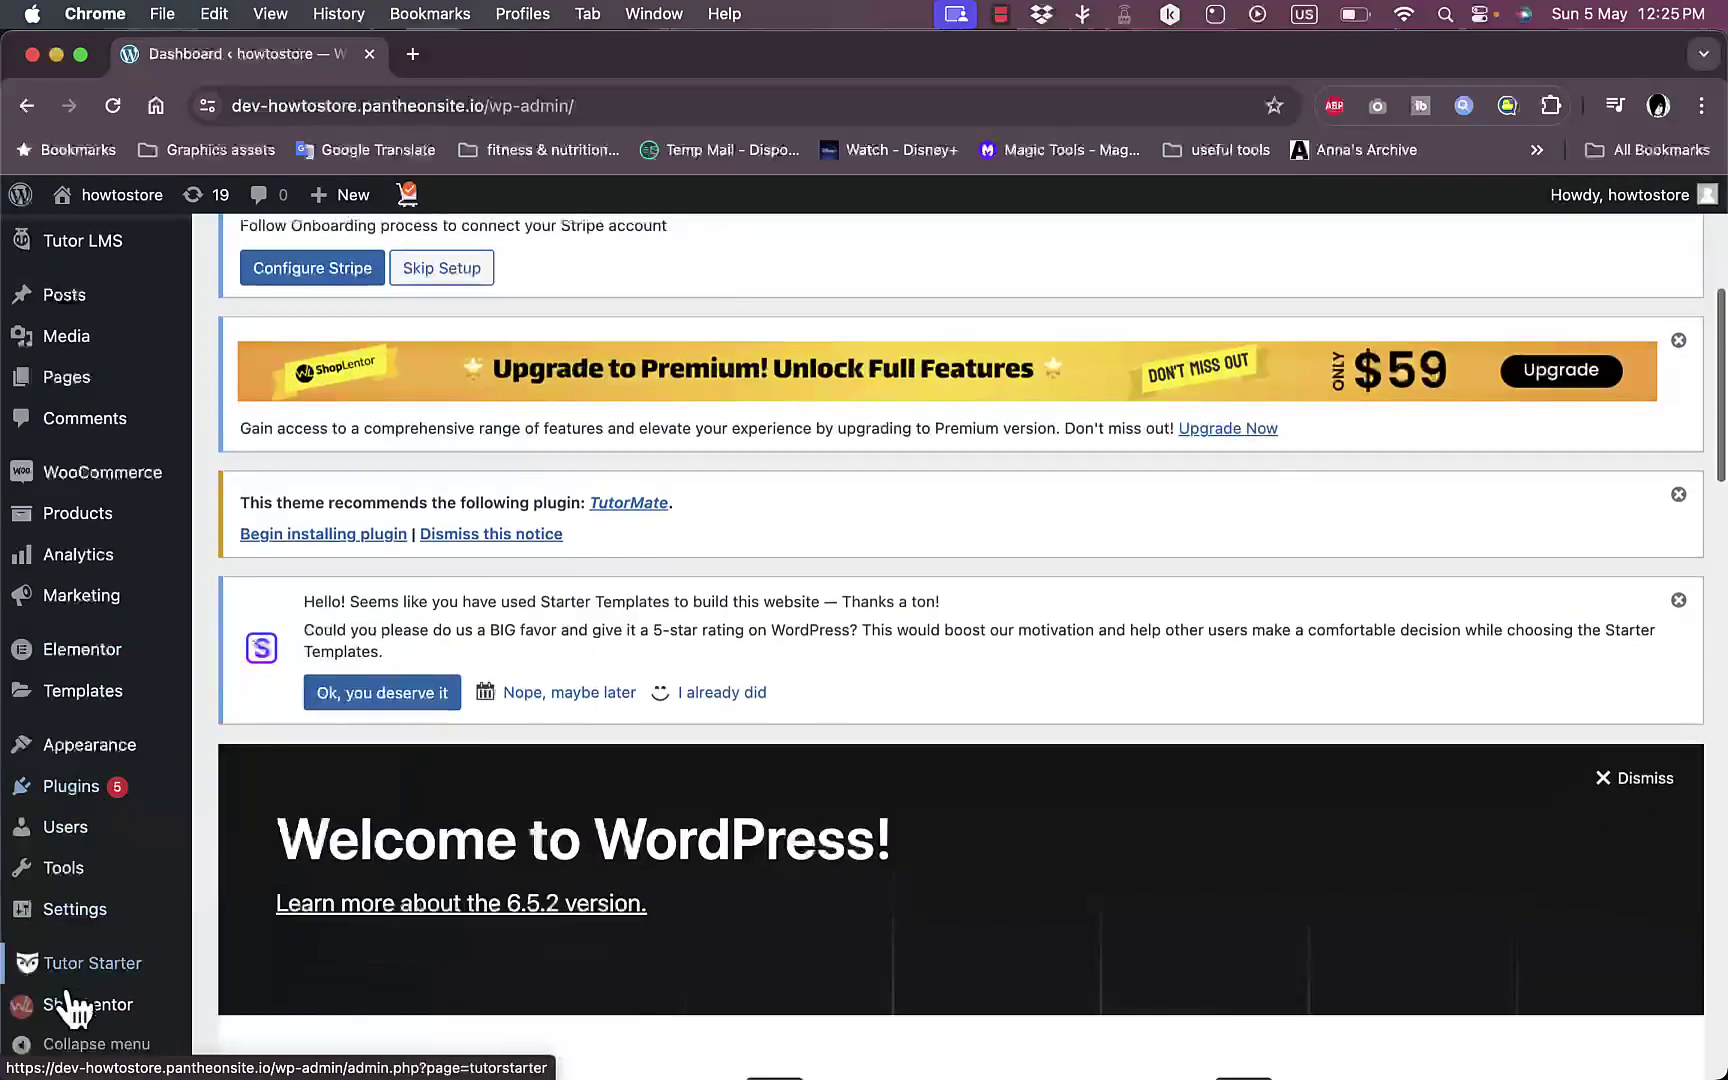
{"action": "mouse_move", "coordinate": [90, 1025]}
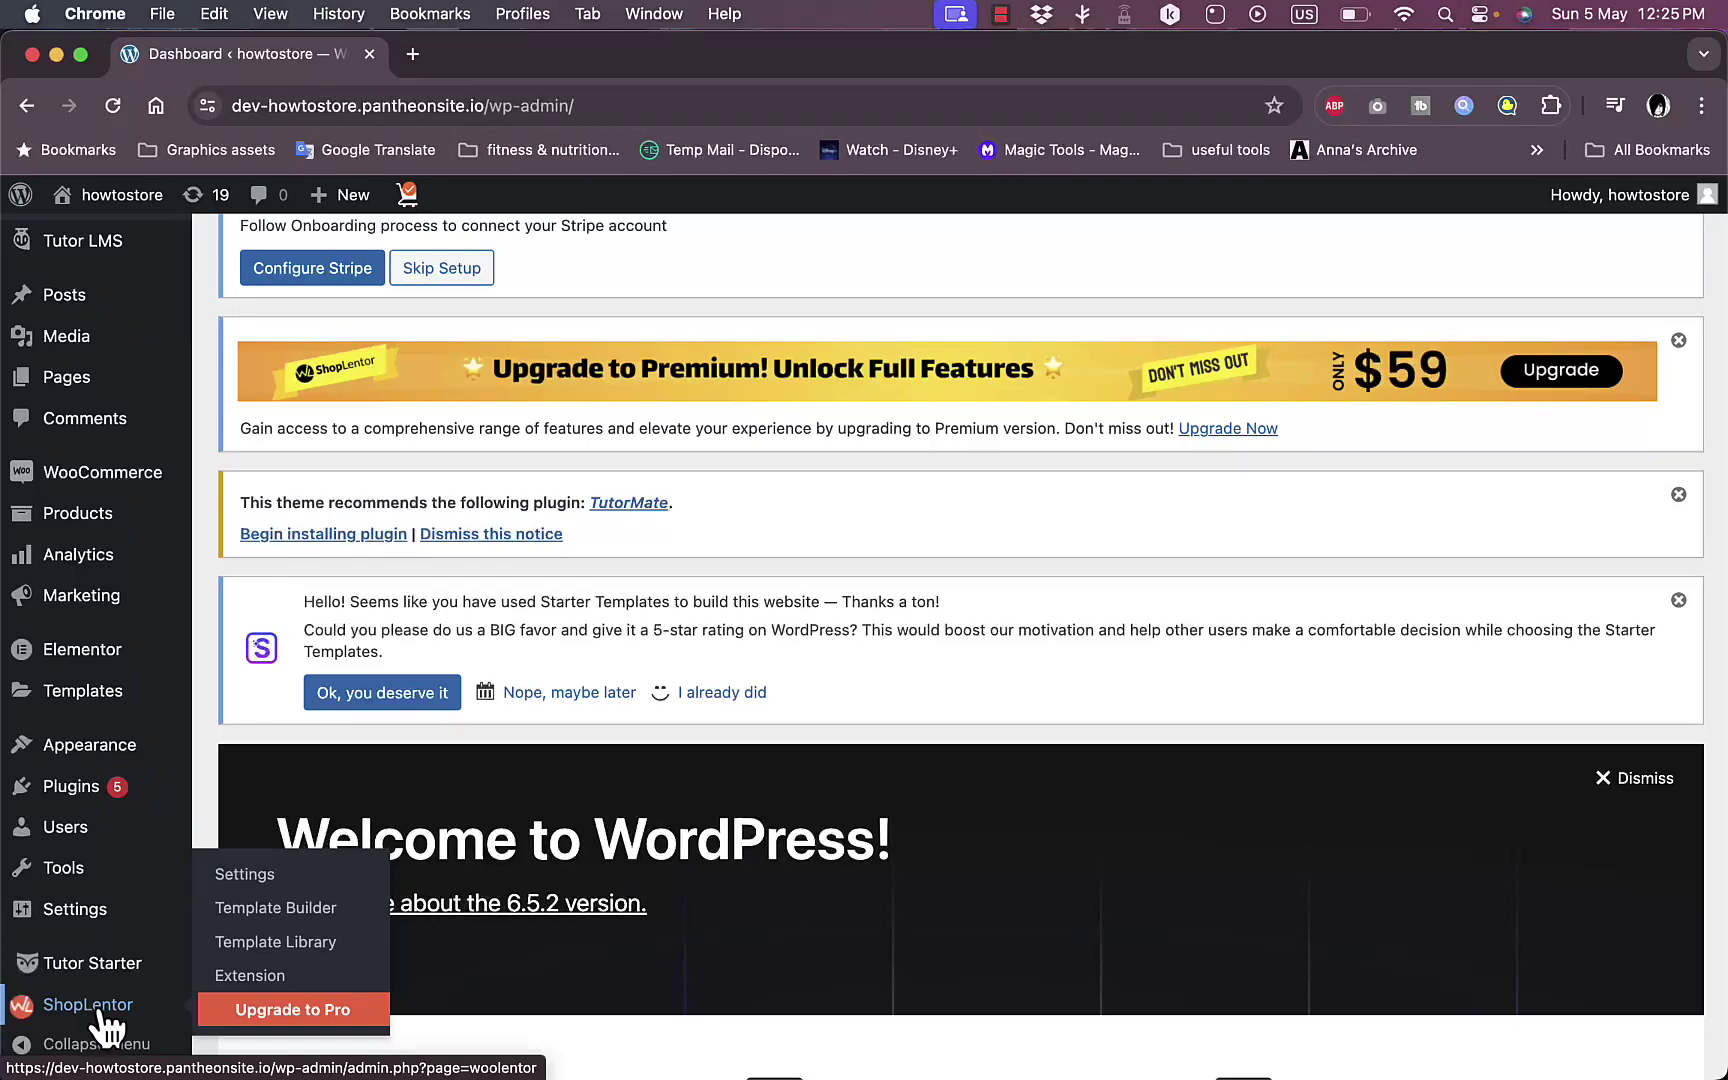
{"action": "scroll", "coordinate": [670, 455], "scroll_direction": "up", "scroll_amount": 4}
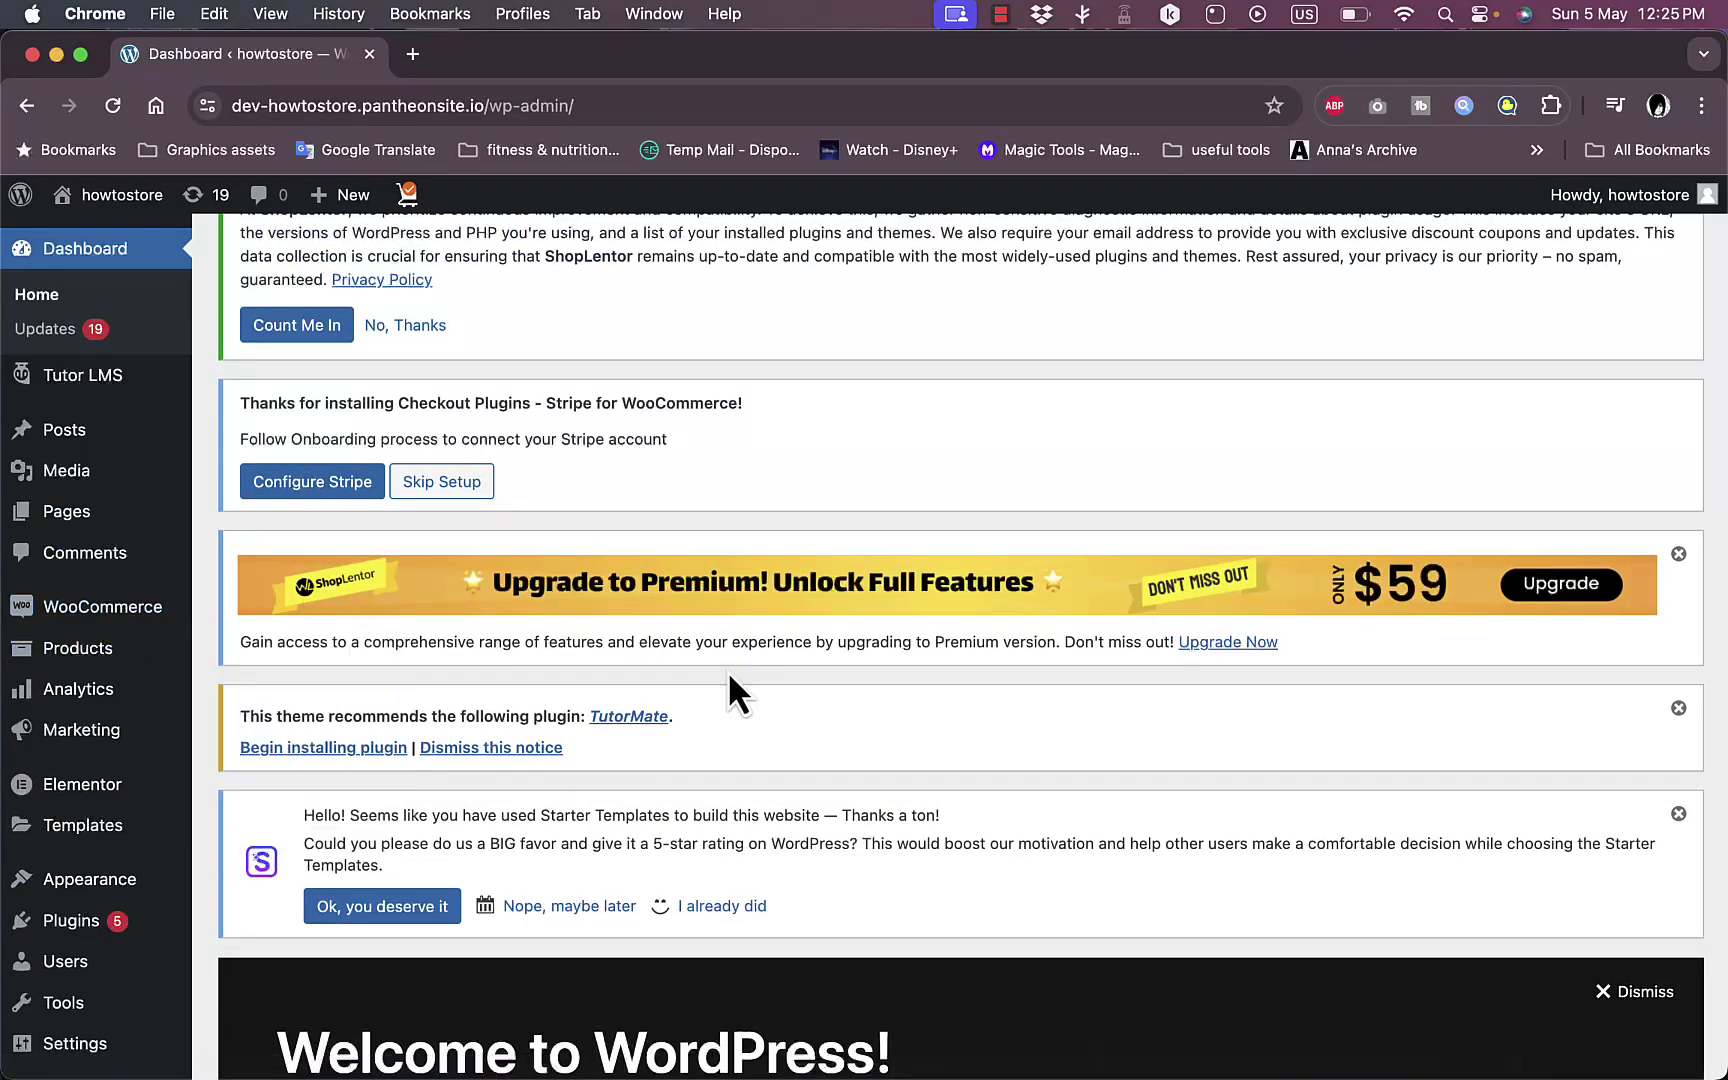
Open the Add New Plugin page and search the directory for woocommerce.
{"action": "mouse_move", "coordinate": [80, 925]}
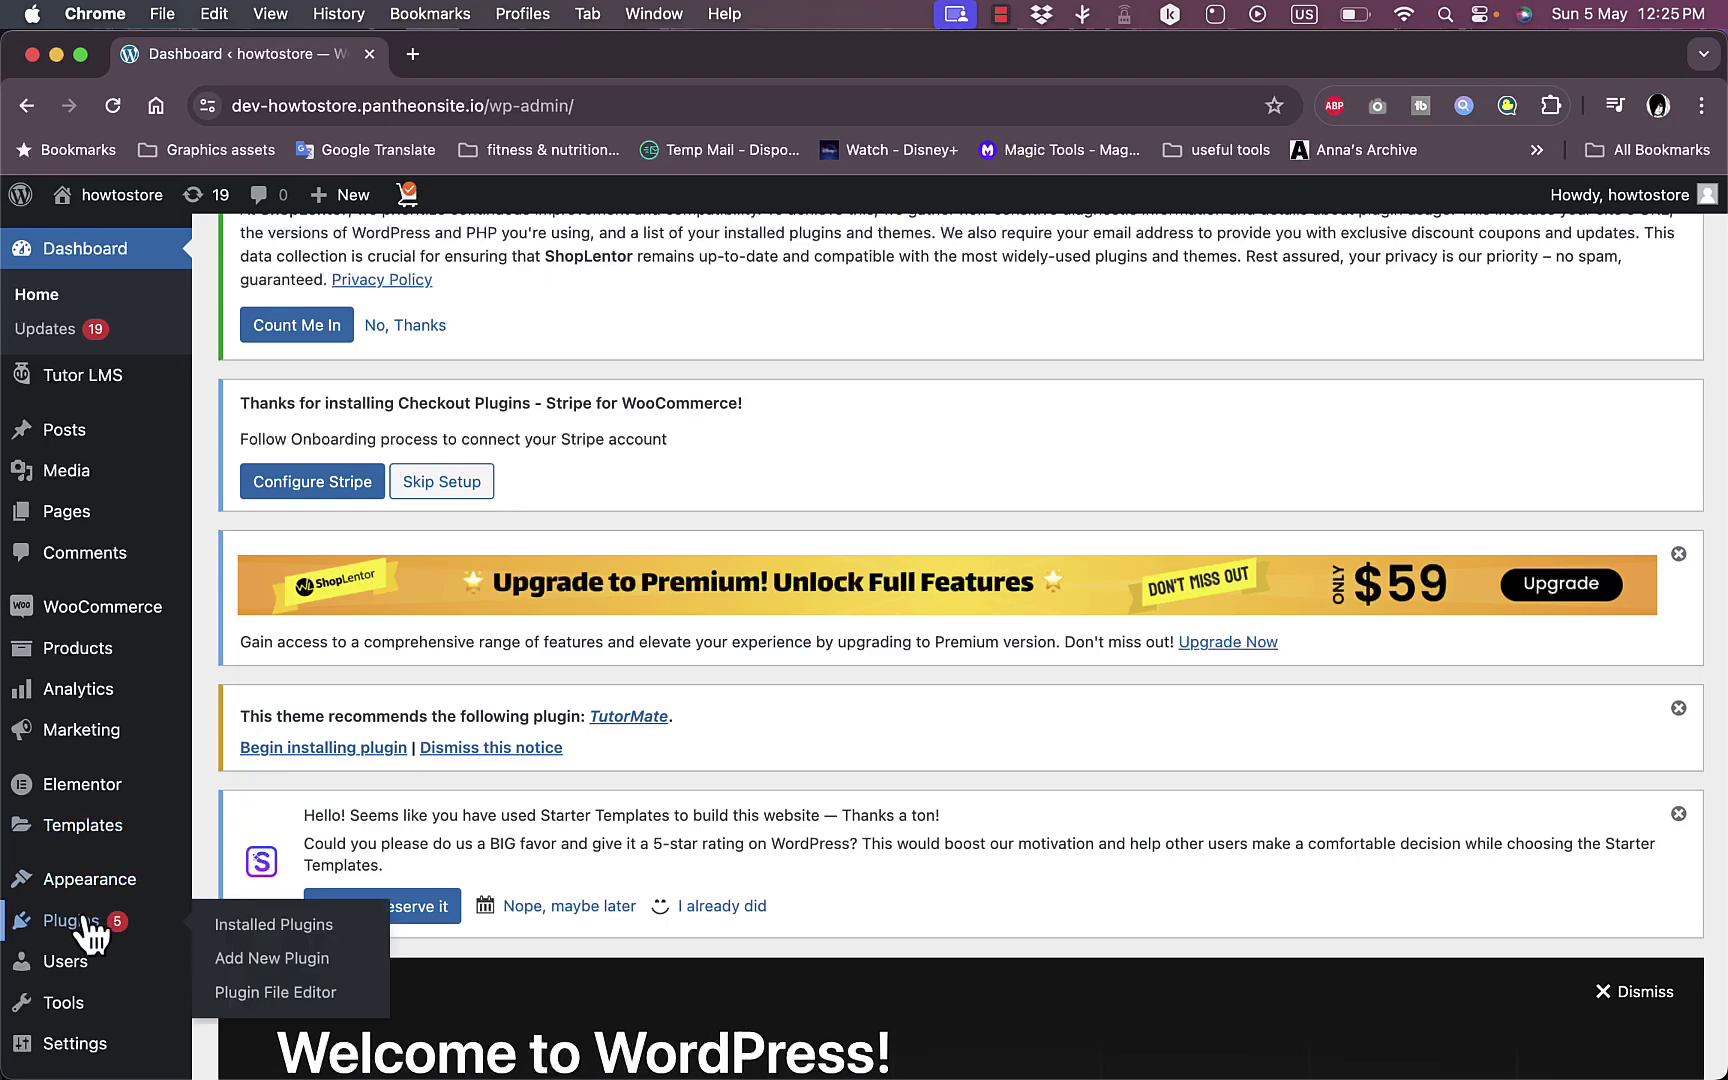
{"action": "left_click", "coordinate": [313, 958]}
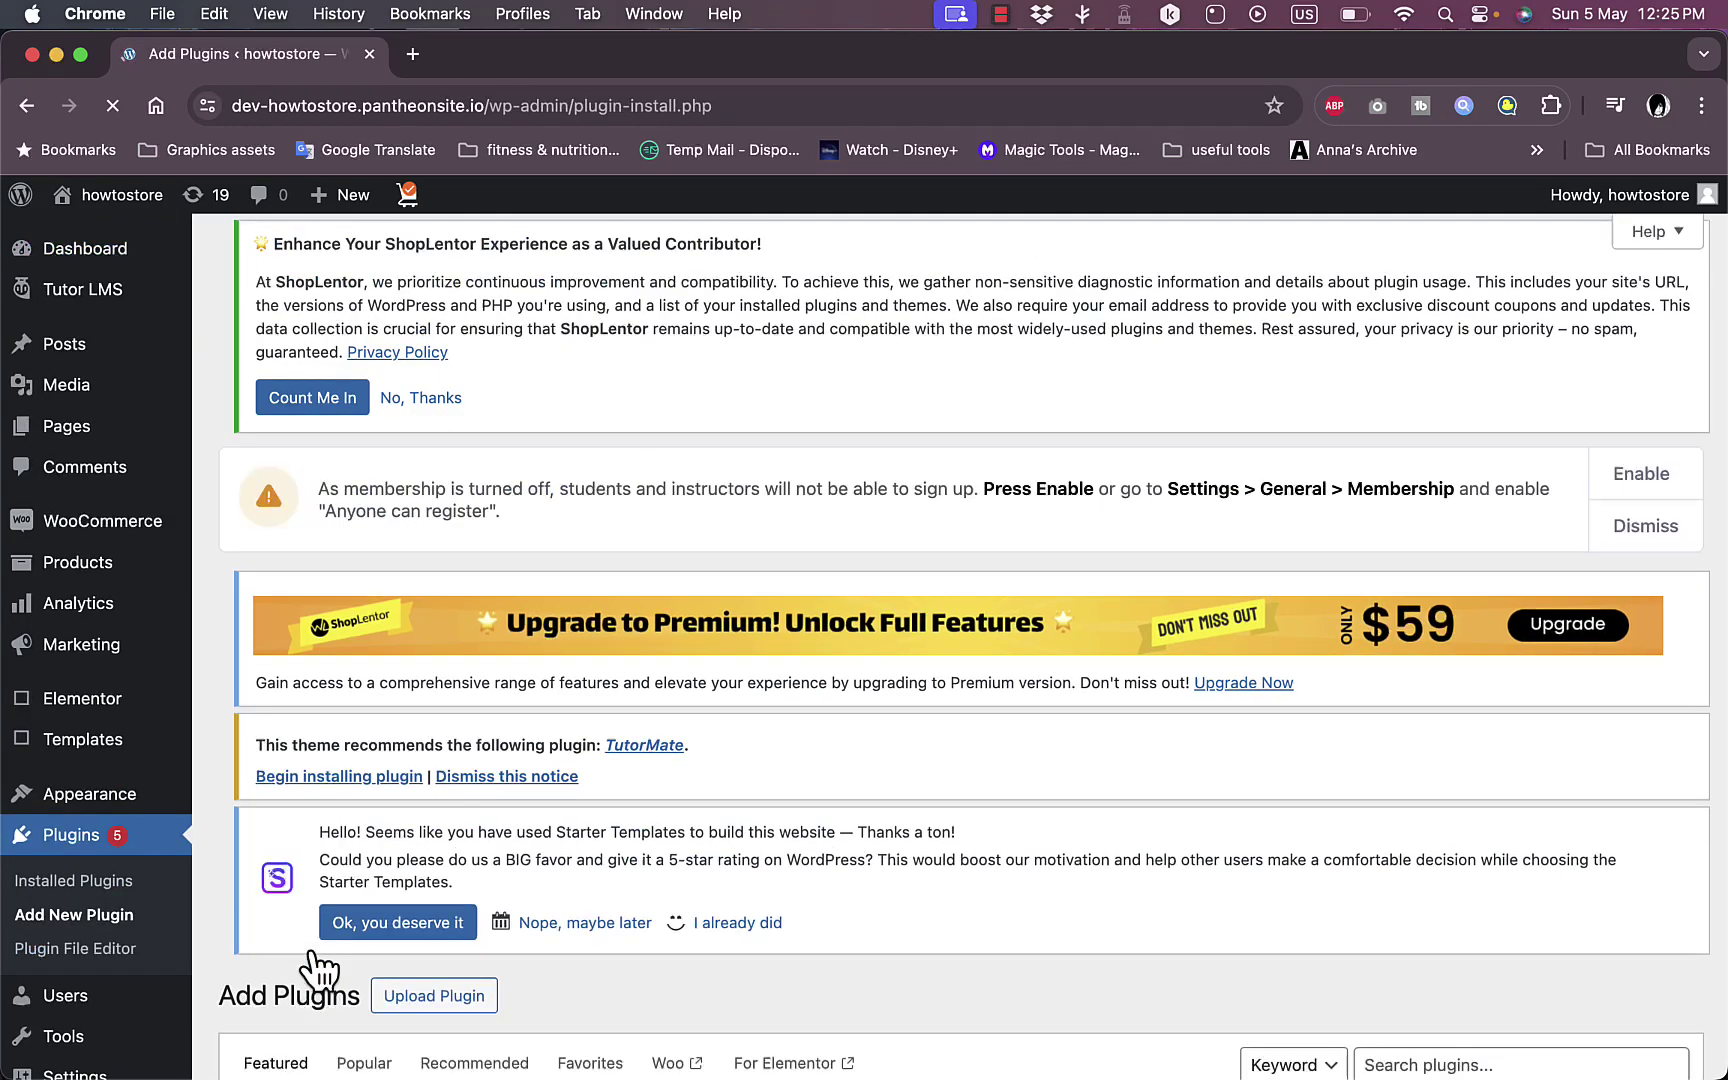
{"action": "scroll", "coordinate": [1488, 757], "scroll_direction": "down", "scroll_amount": 3}
{"action": "left_click", "coordinate": [1488, 860]}
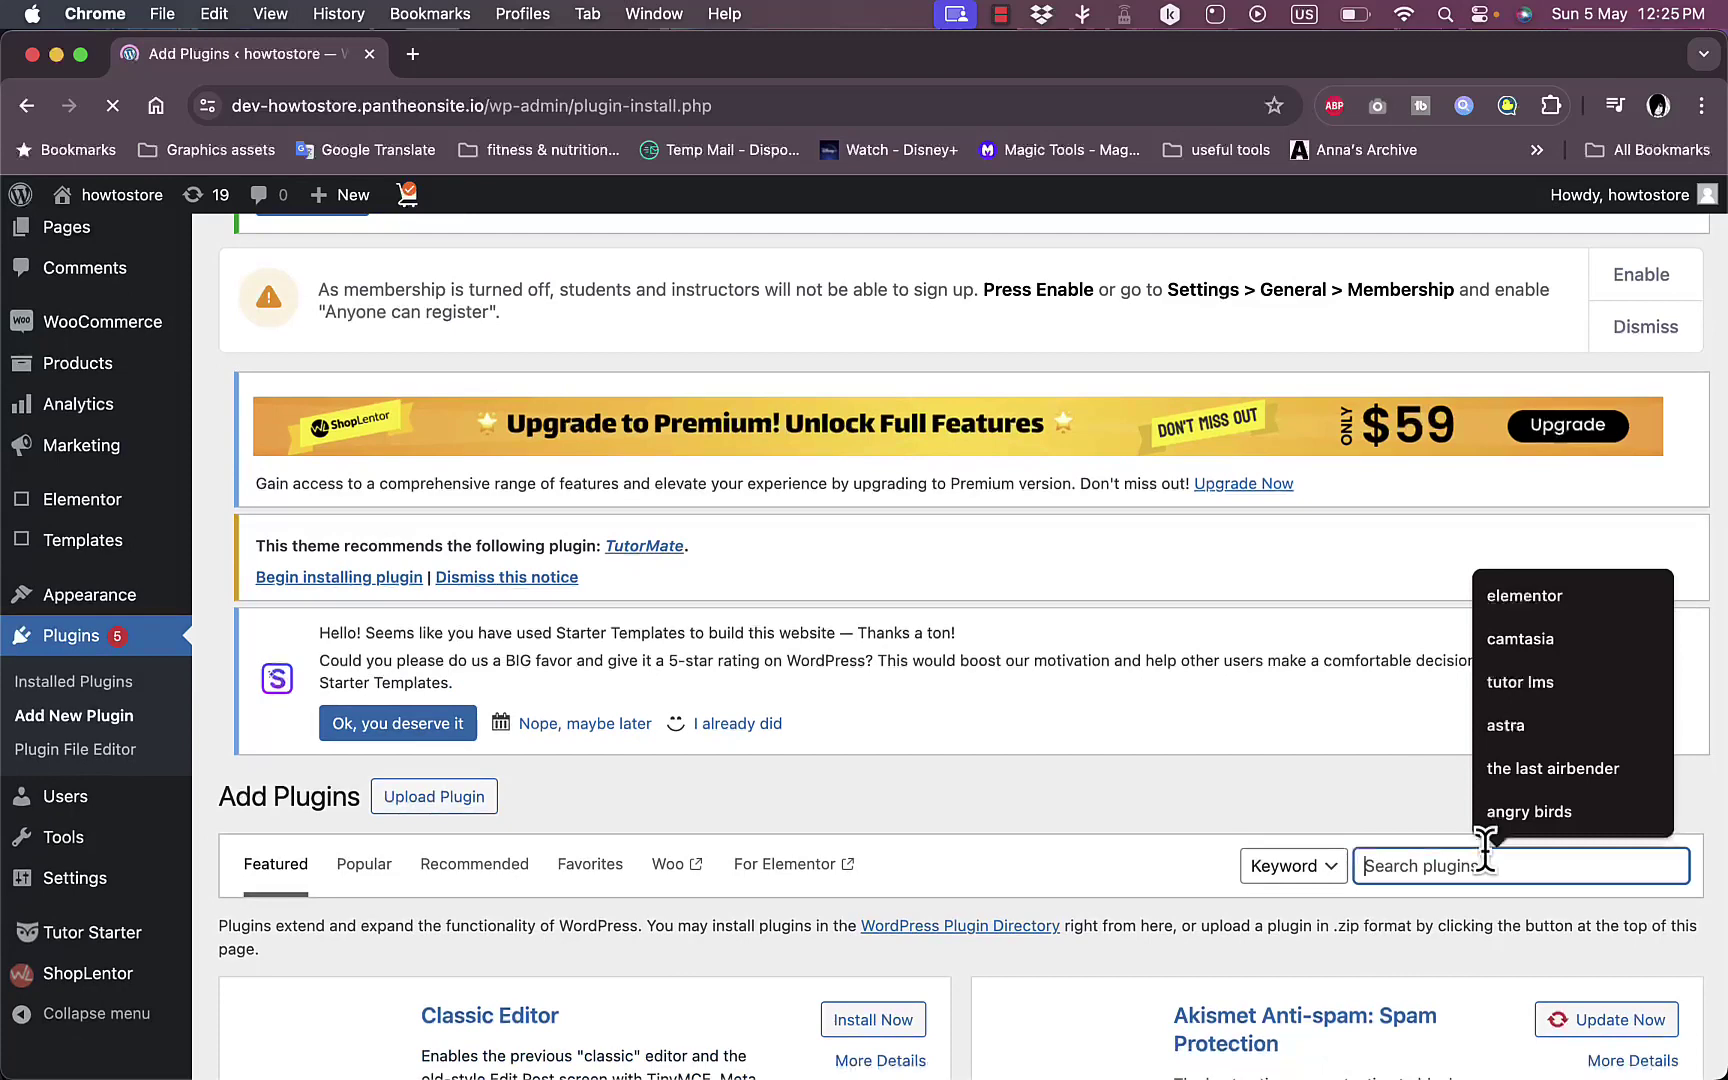
{"action": "type", "text": "woocommerce"}
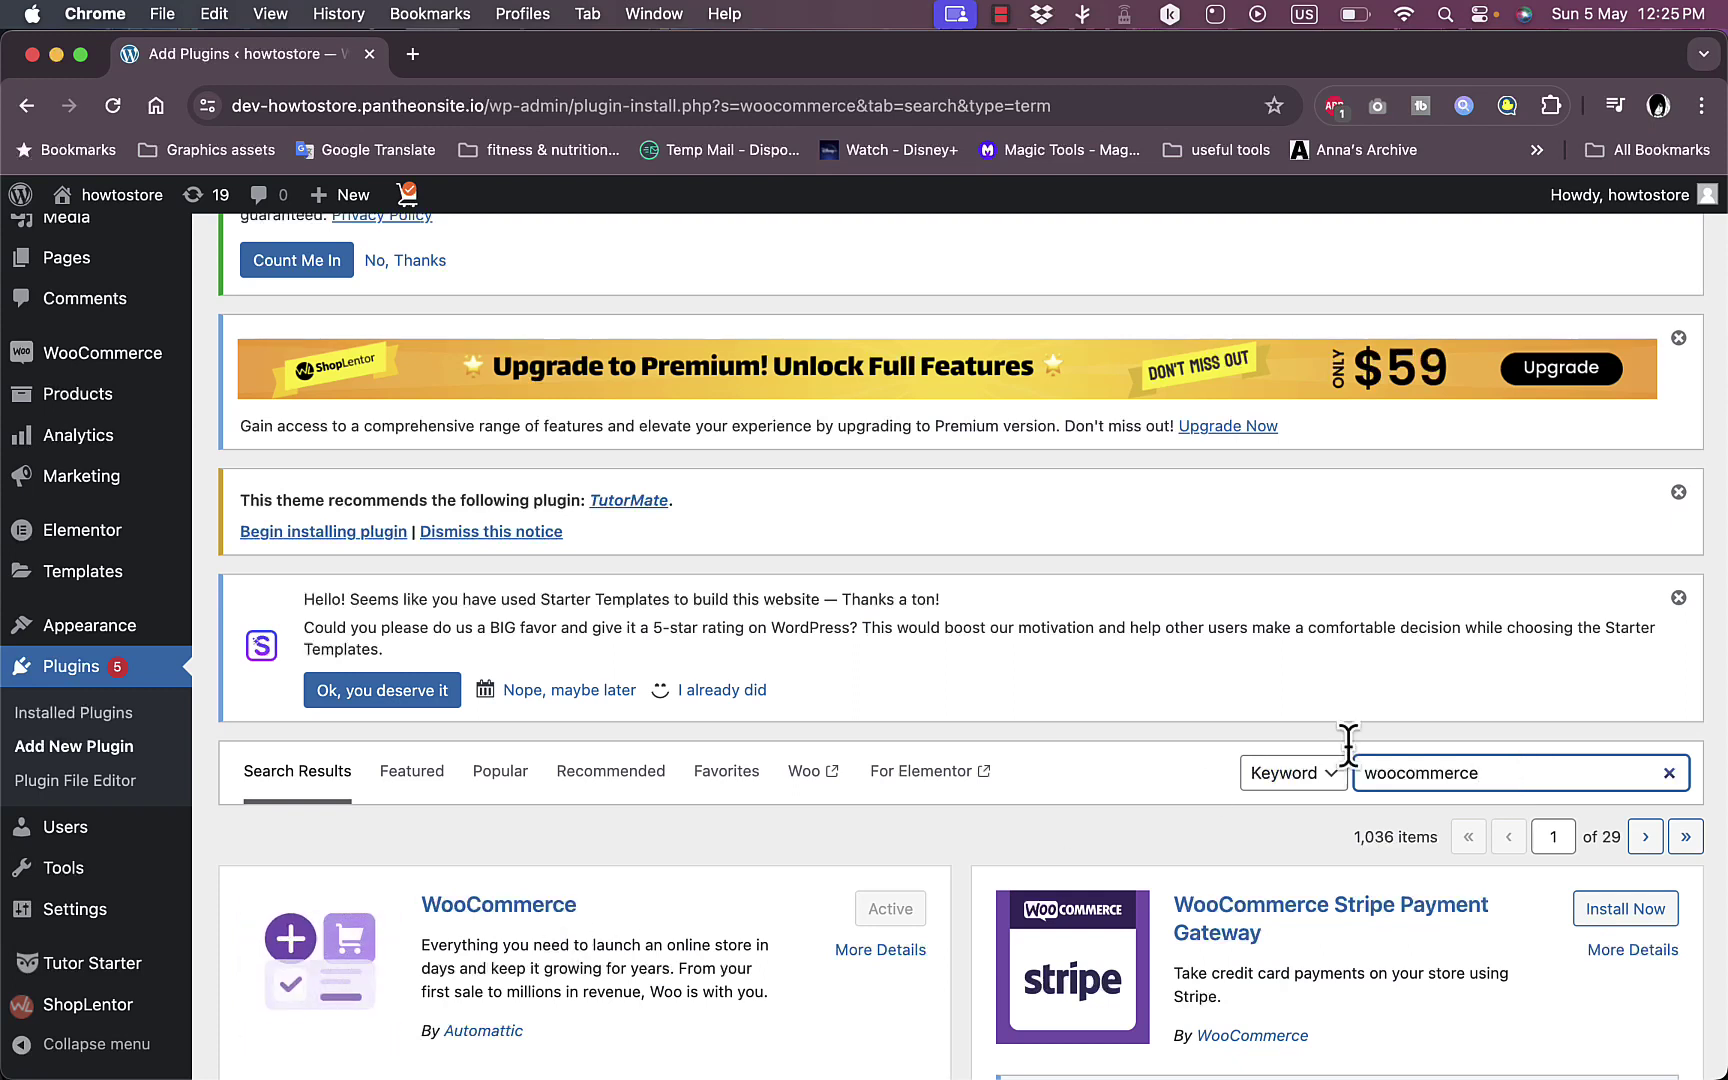
Search for elementor, then woolentor, confirming ShopLentor shows as already active.
{"action": "left_click", "coordinate": [1498, 772]}
{"action": "double_click", "coordinate": [1499, 773]}
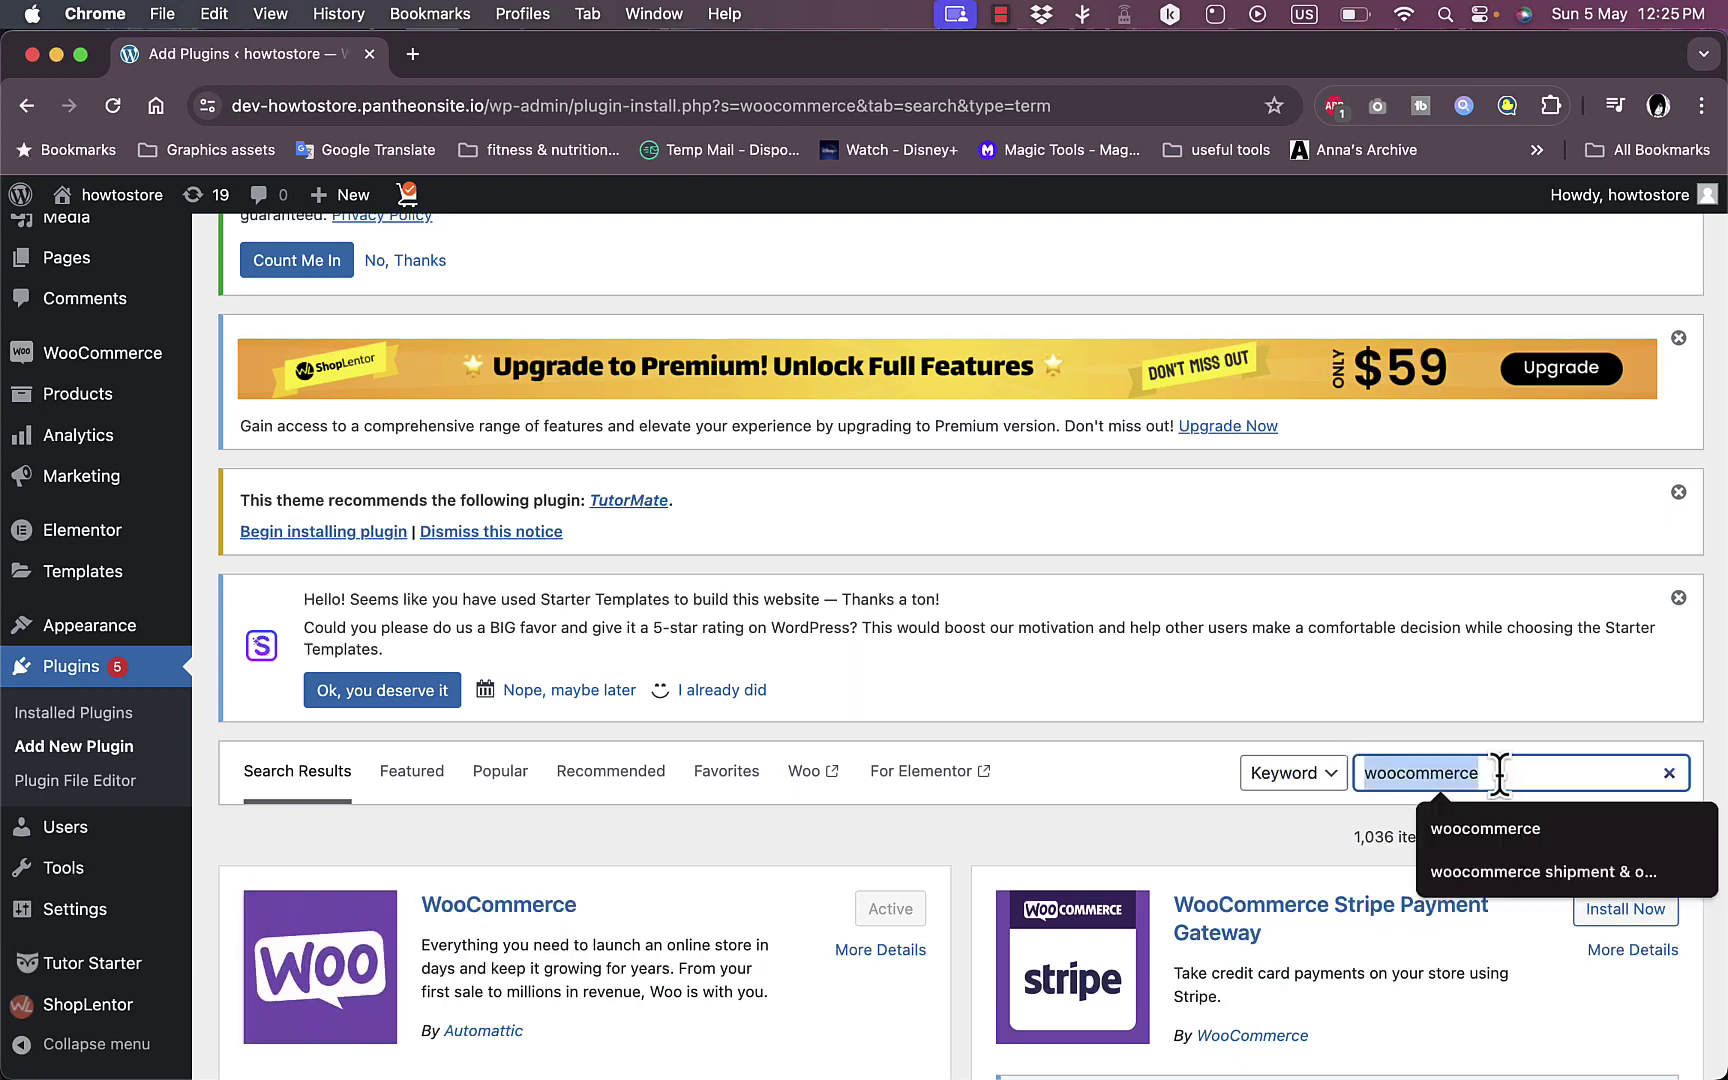
{"action": "type", "text": "elementor"}
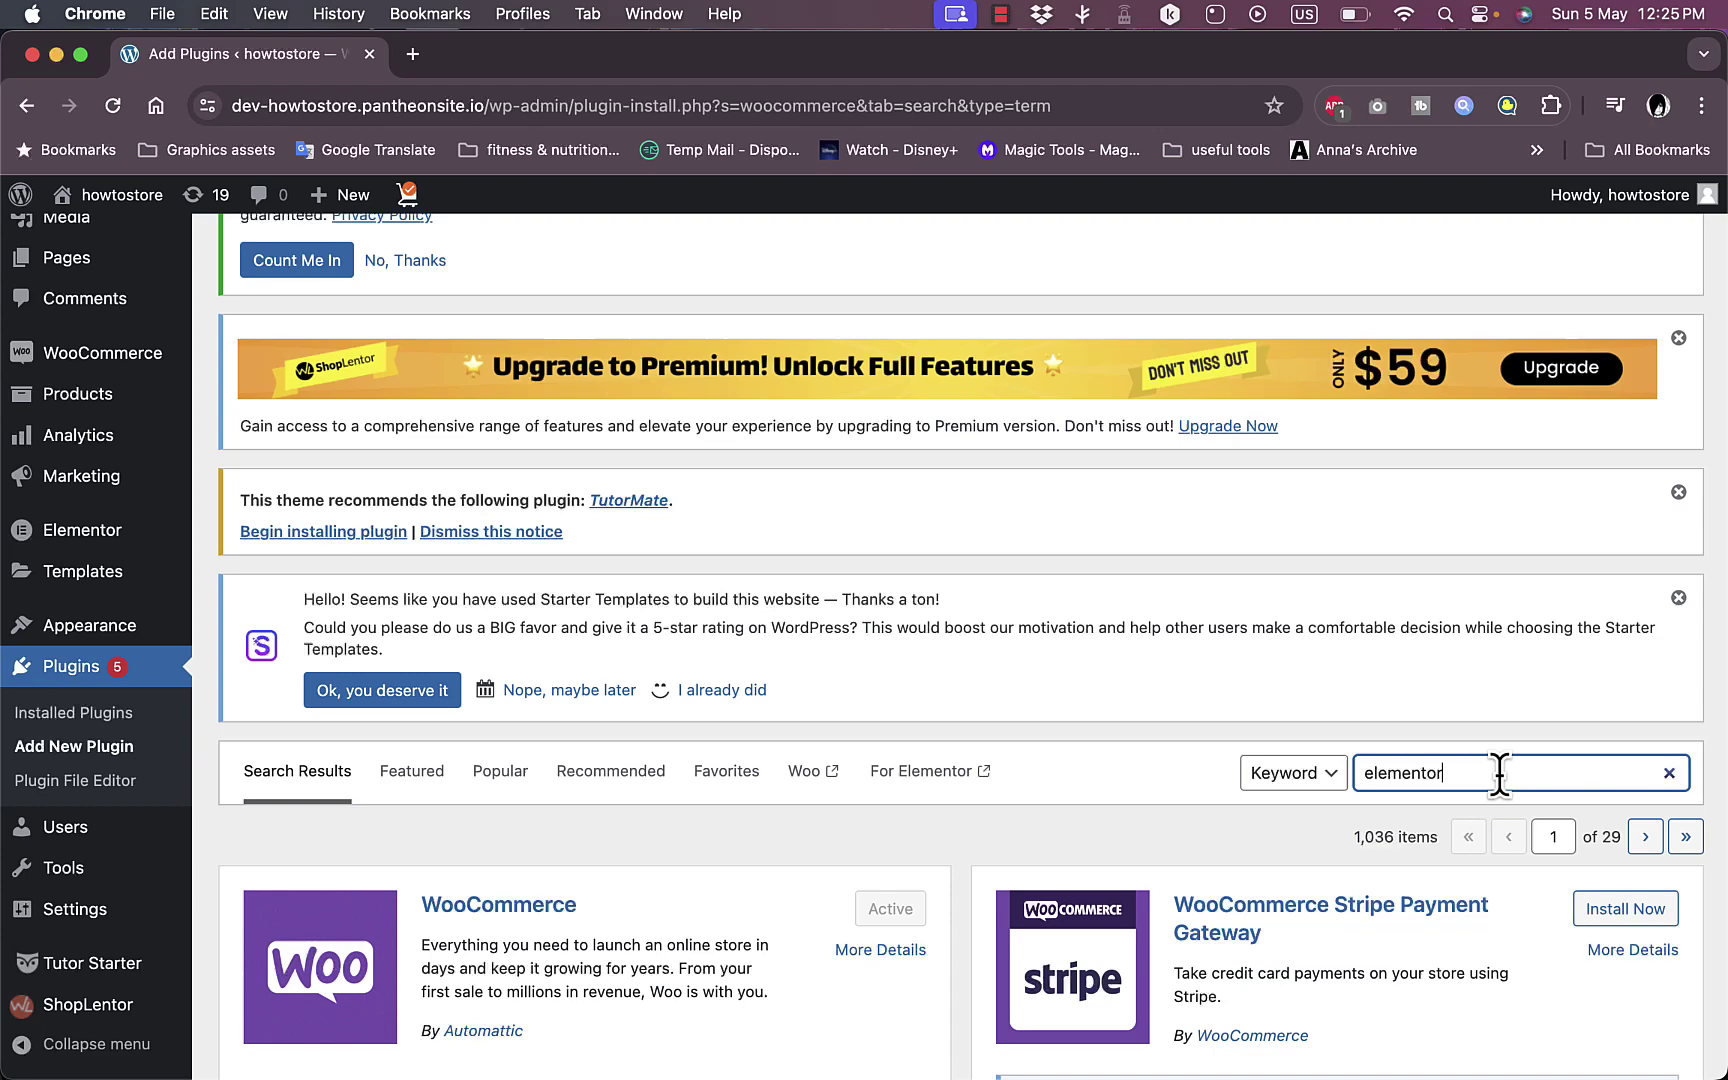
{"action": "scroll", "coordinate": [991, 906], "scroll_direction": "down", "scroll_amount": 4}
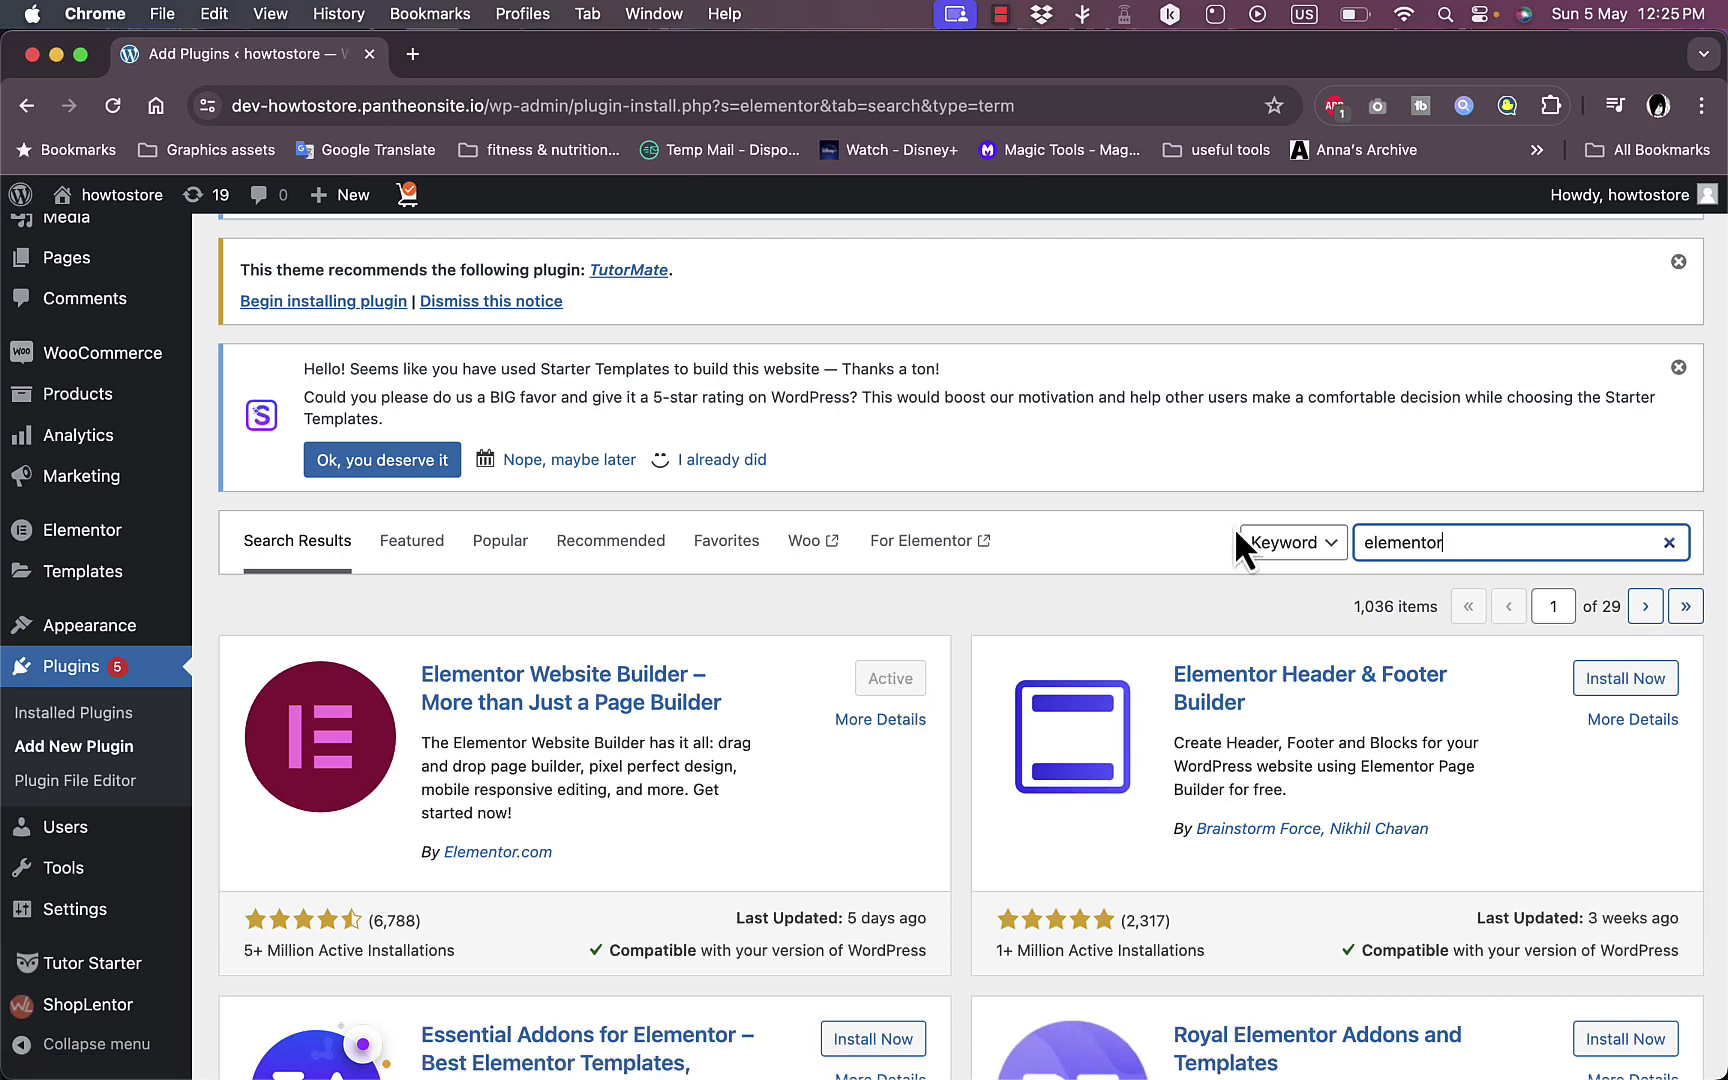
{"action": "double_click", "coordinate": [1447, 541]}
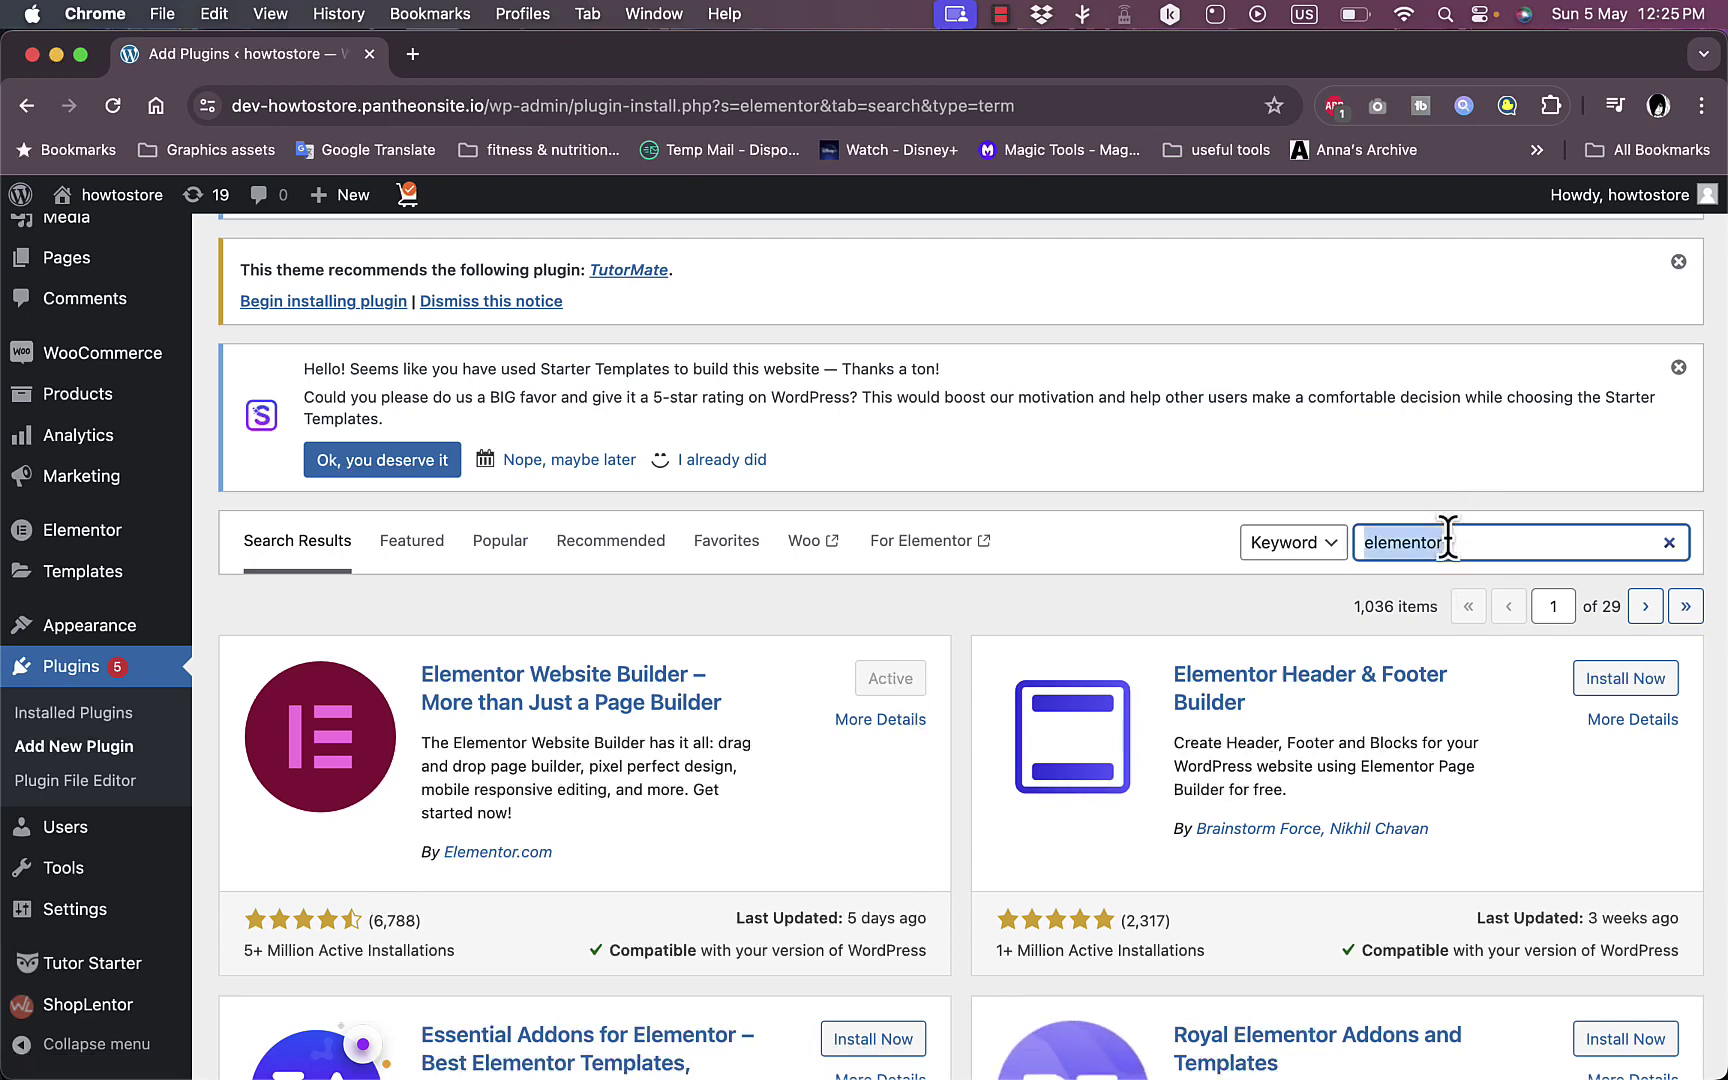
{"action": "type", "text": "woolentor"}
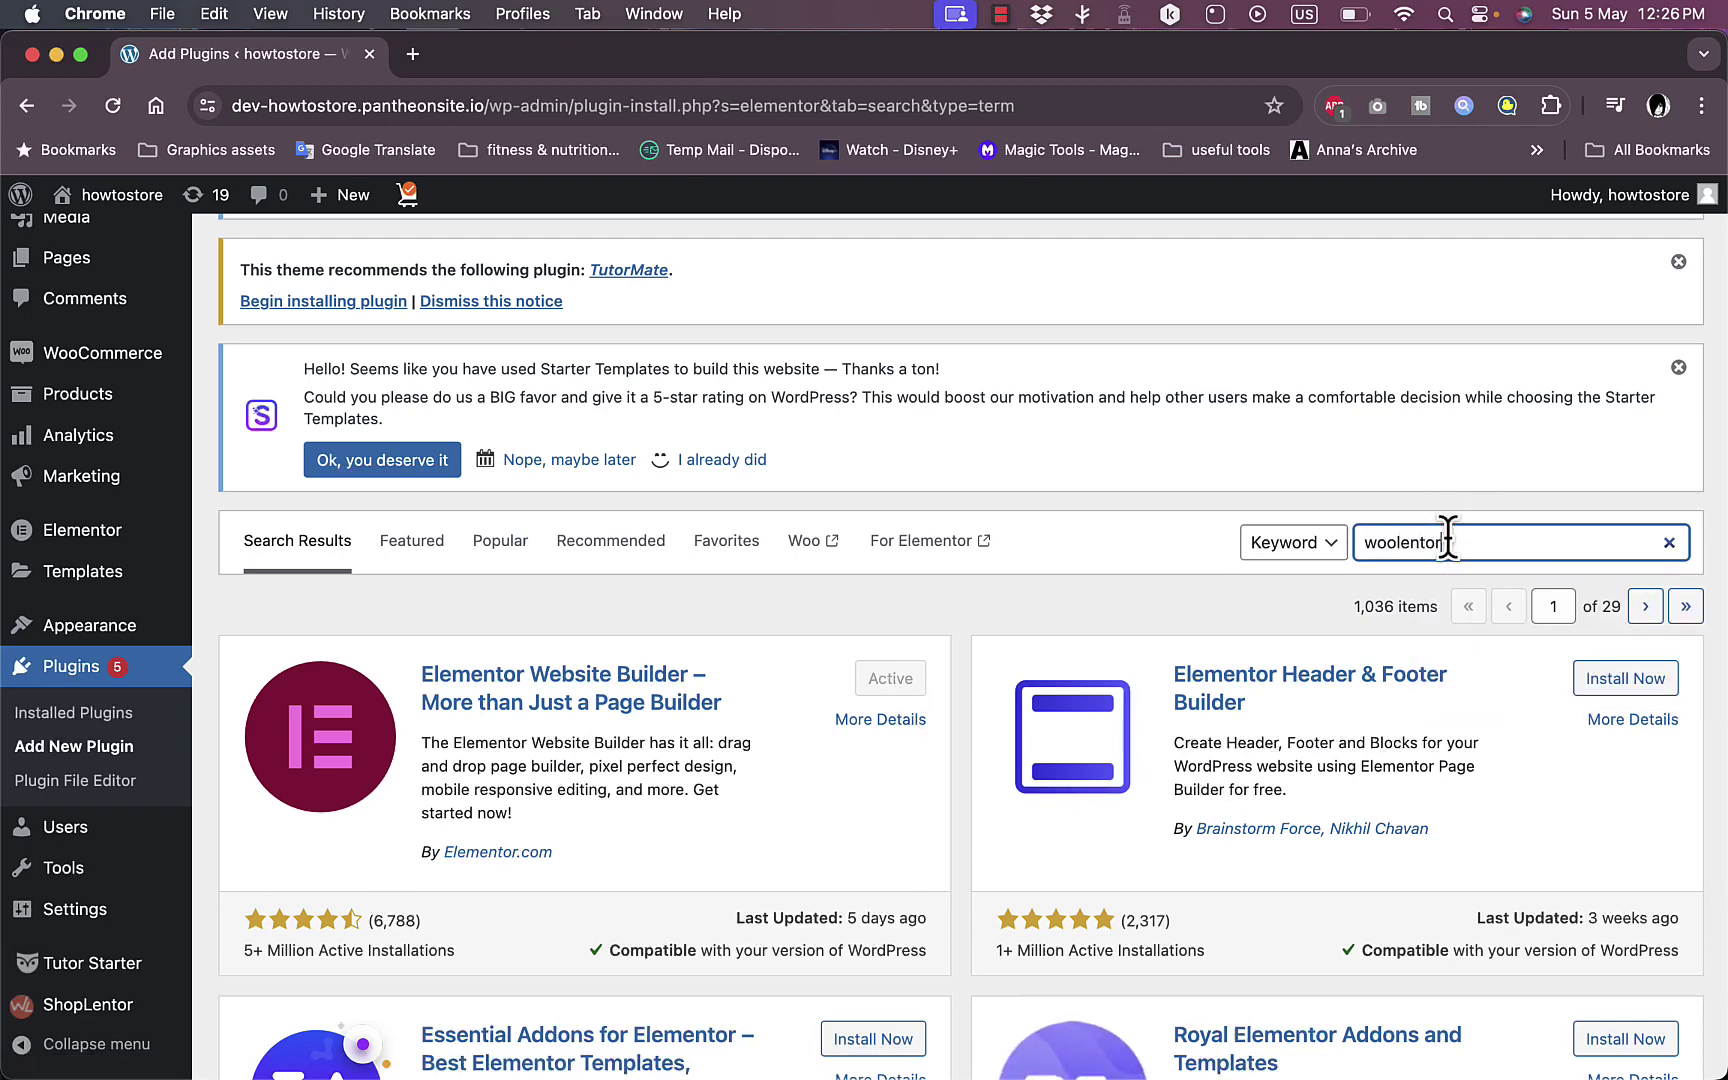
{"action": "scroll", "coordinate": [1207, 690], "scroll_direction": "down", "scroll_amount": 5}
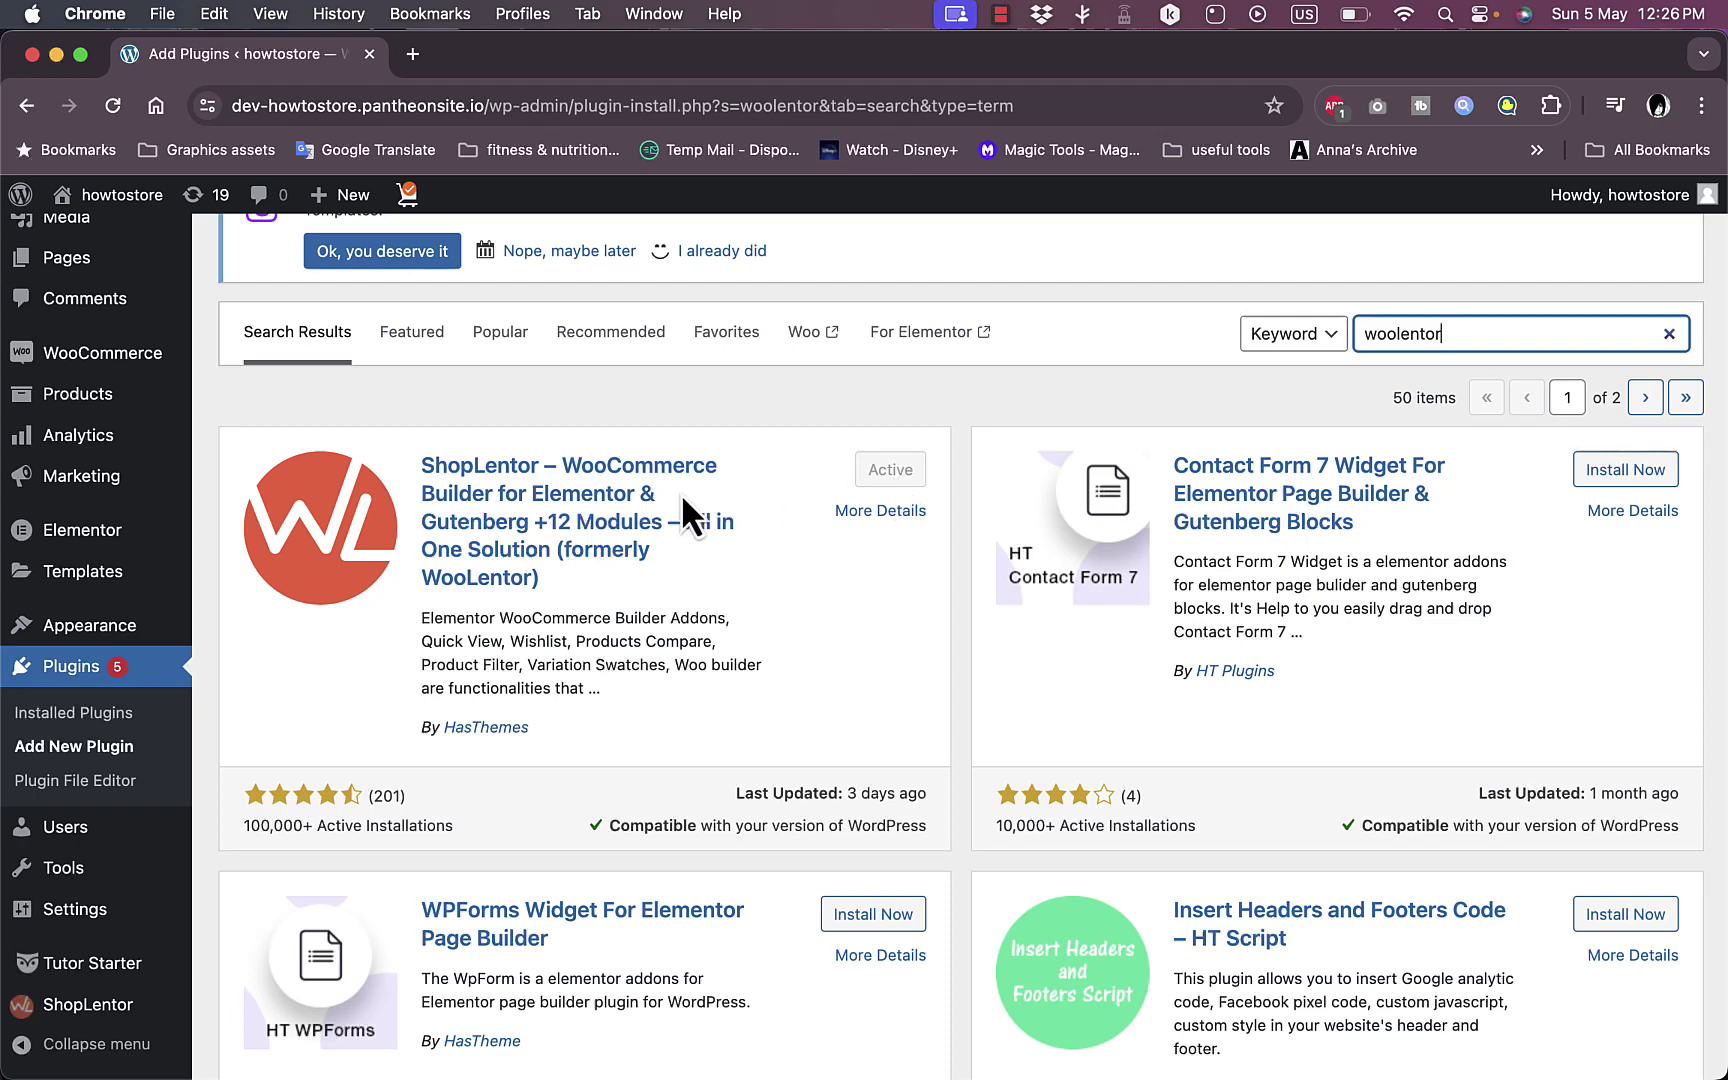
Visit the store's shop page from the site-name menu in the admin bar.
{"action": "scroll", "coordinate": [680, 493], "scroll_direction": "up", "scroll_amount": 10}
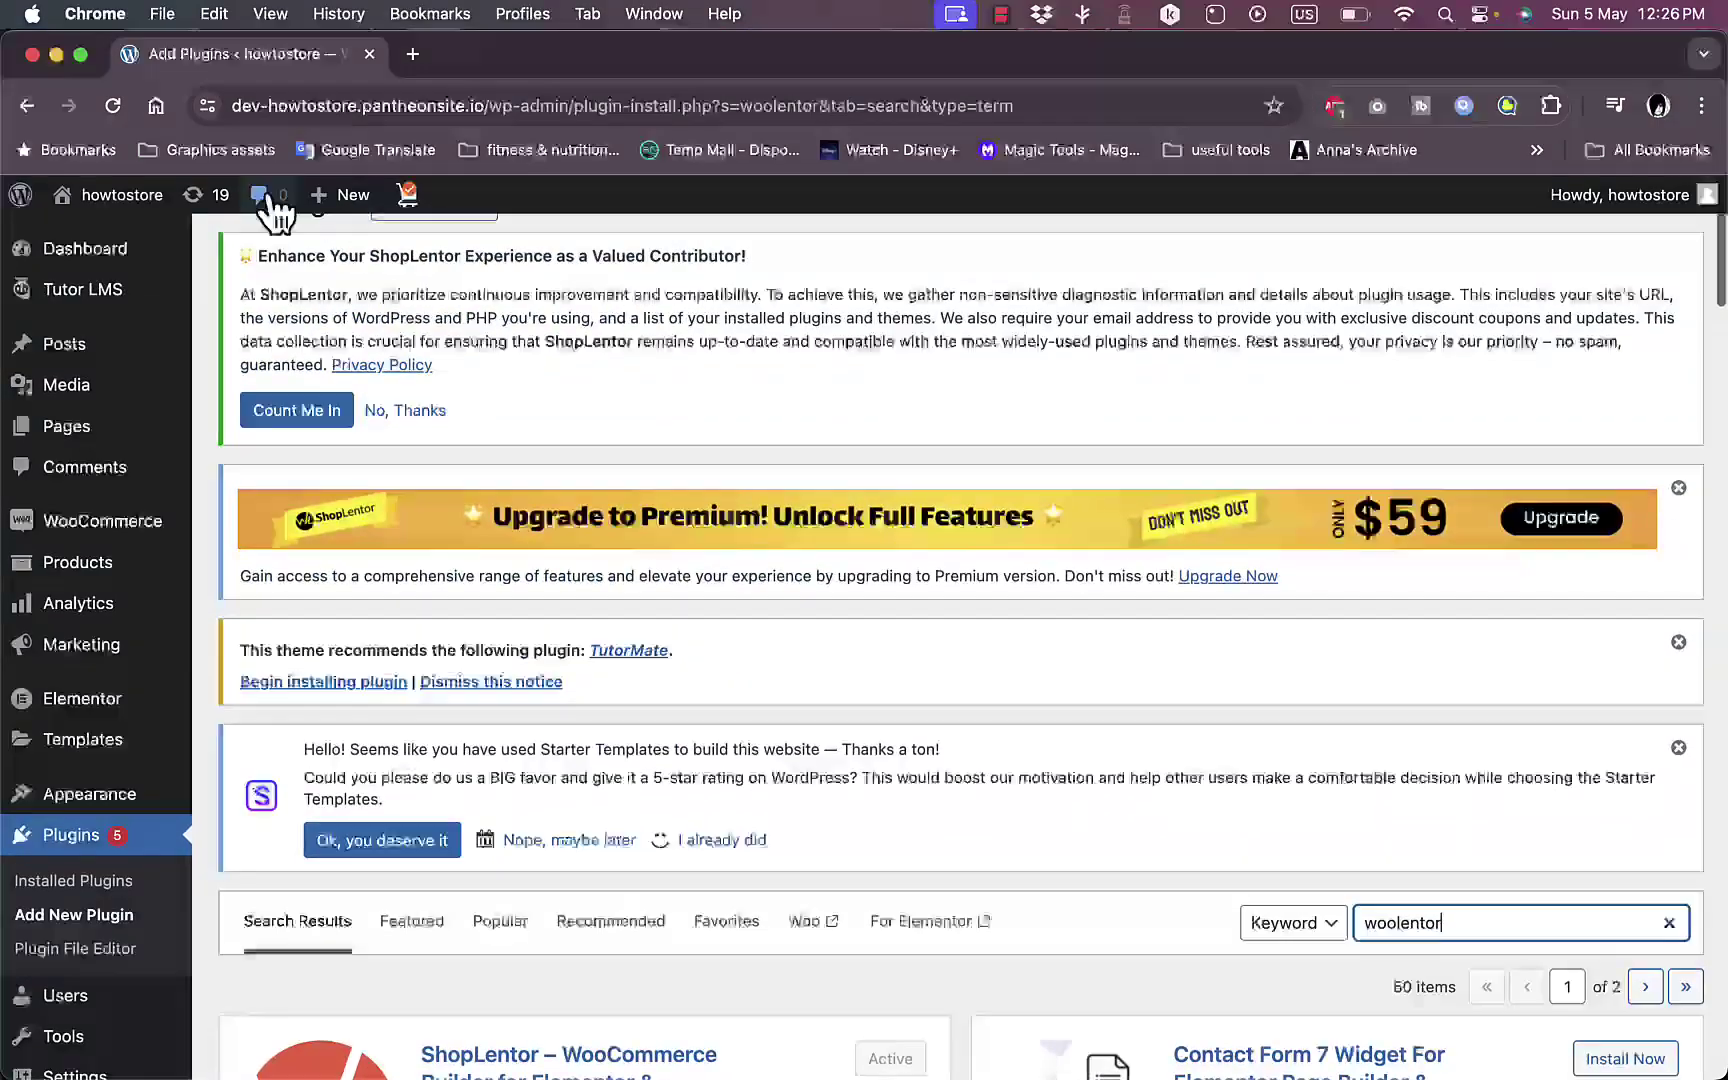
{"action": "mouse_move", "coordinate": [133, 205]}
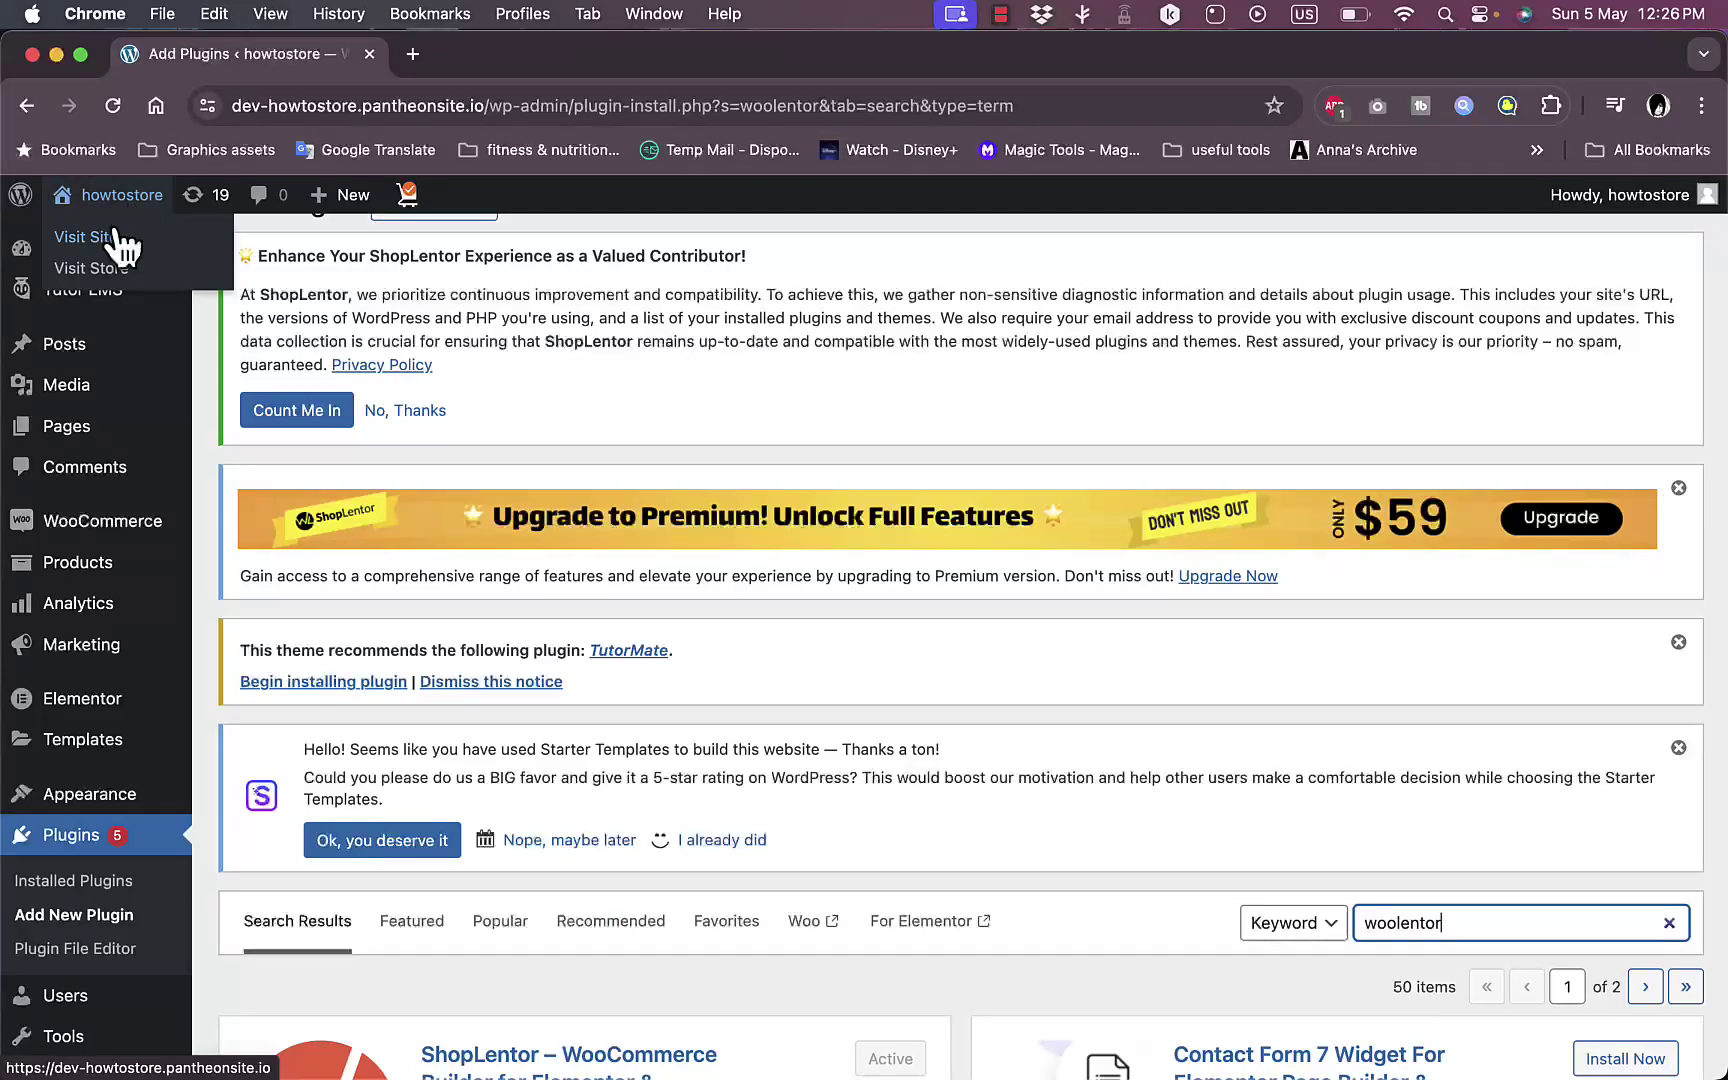
{"action": "left_click", "coordinate": [108, 270]}
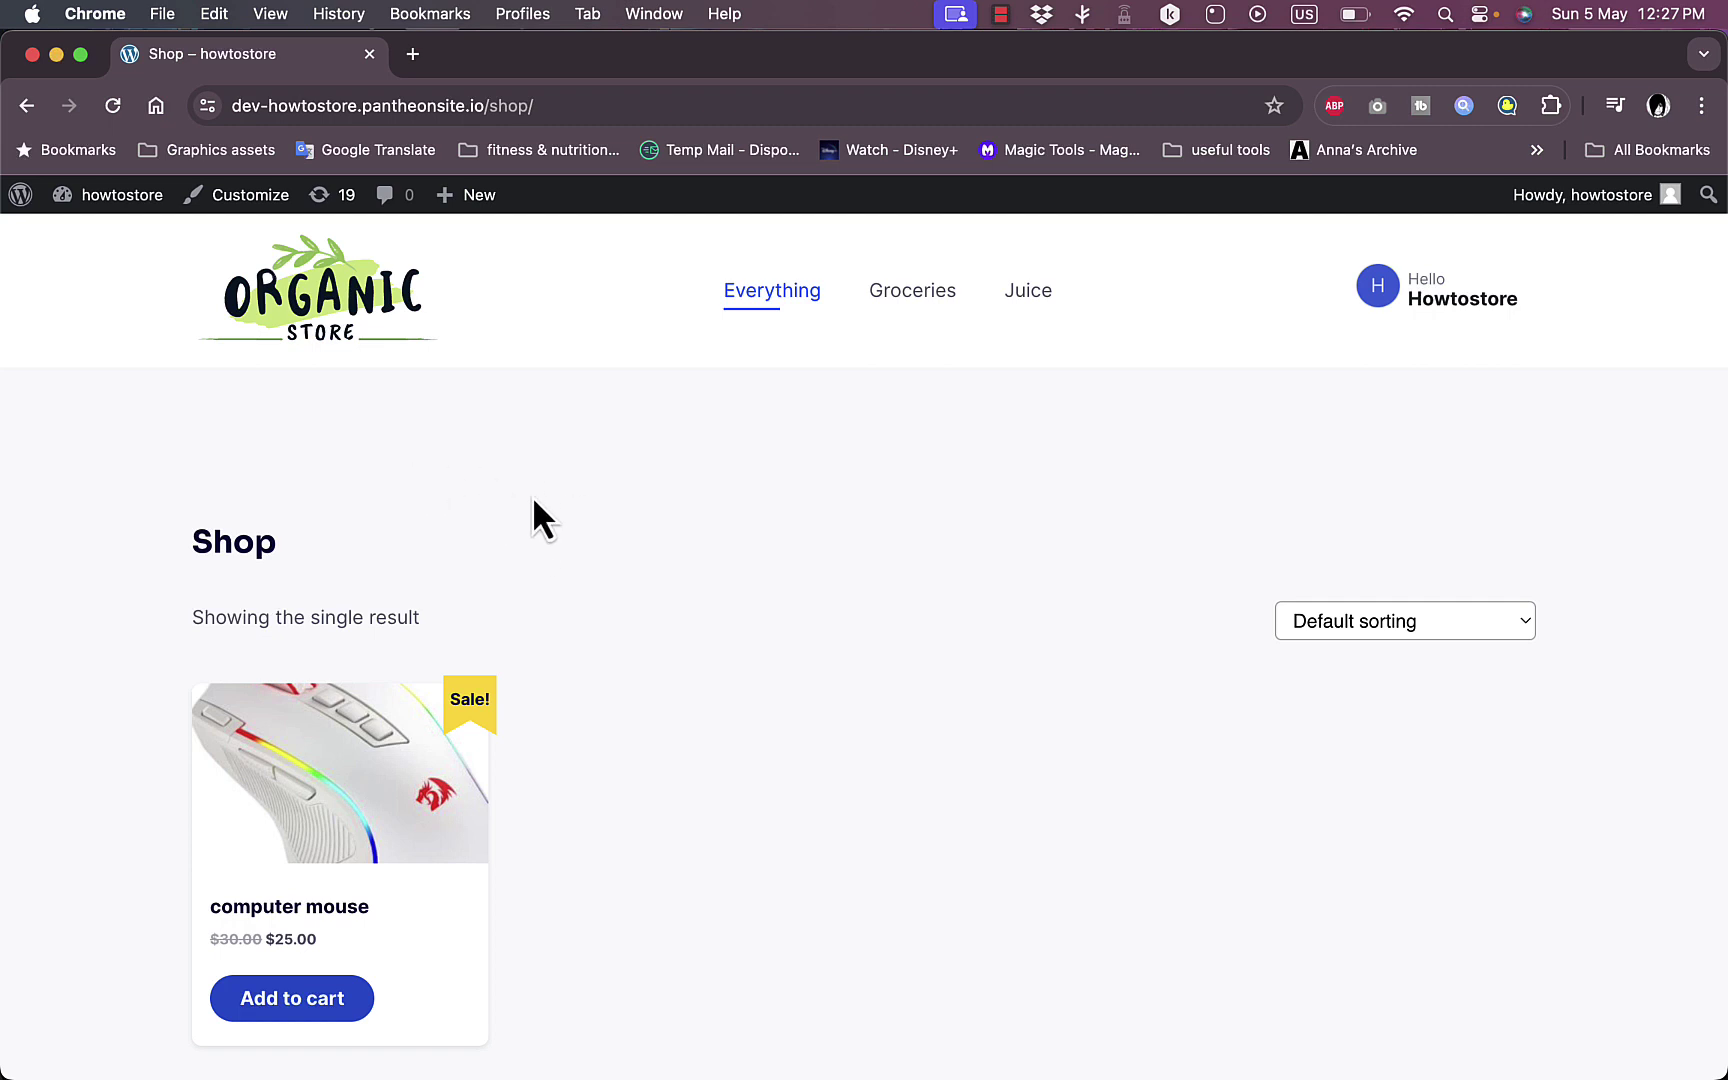
Open the live home page with the Trundle keyboard banner instead.
{"action": "mouse_move", "coordinate": [110, 196]}
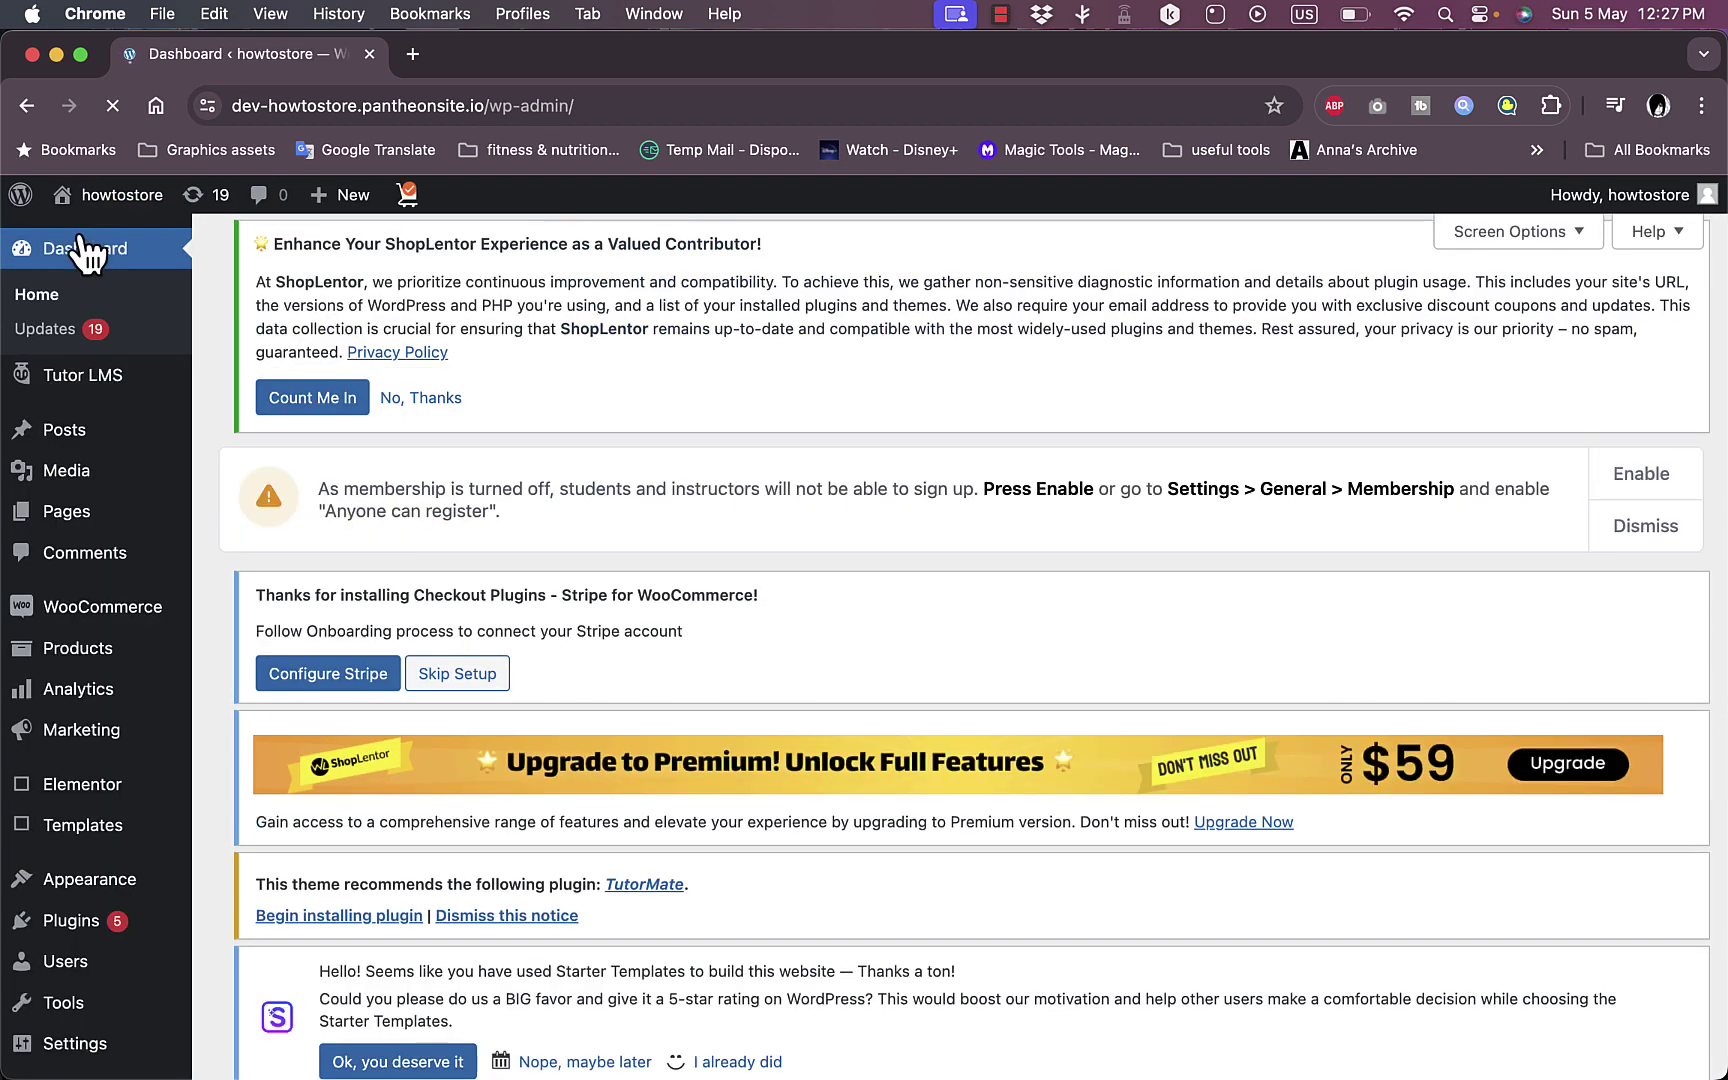
{"action": "mouse_move", "coordinate": [40, 208]}
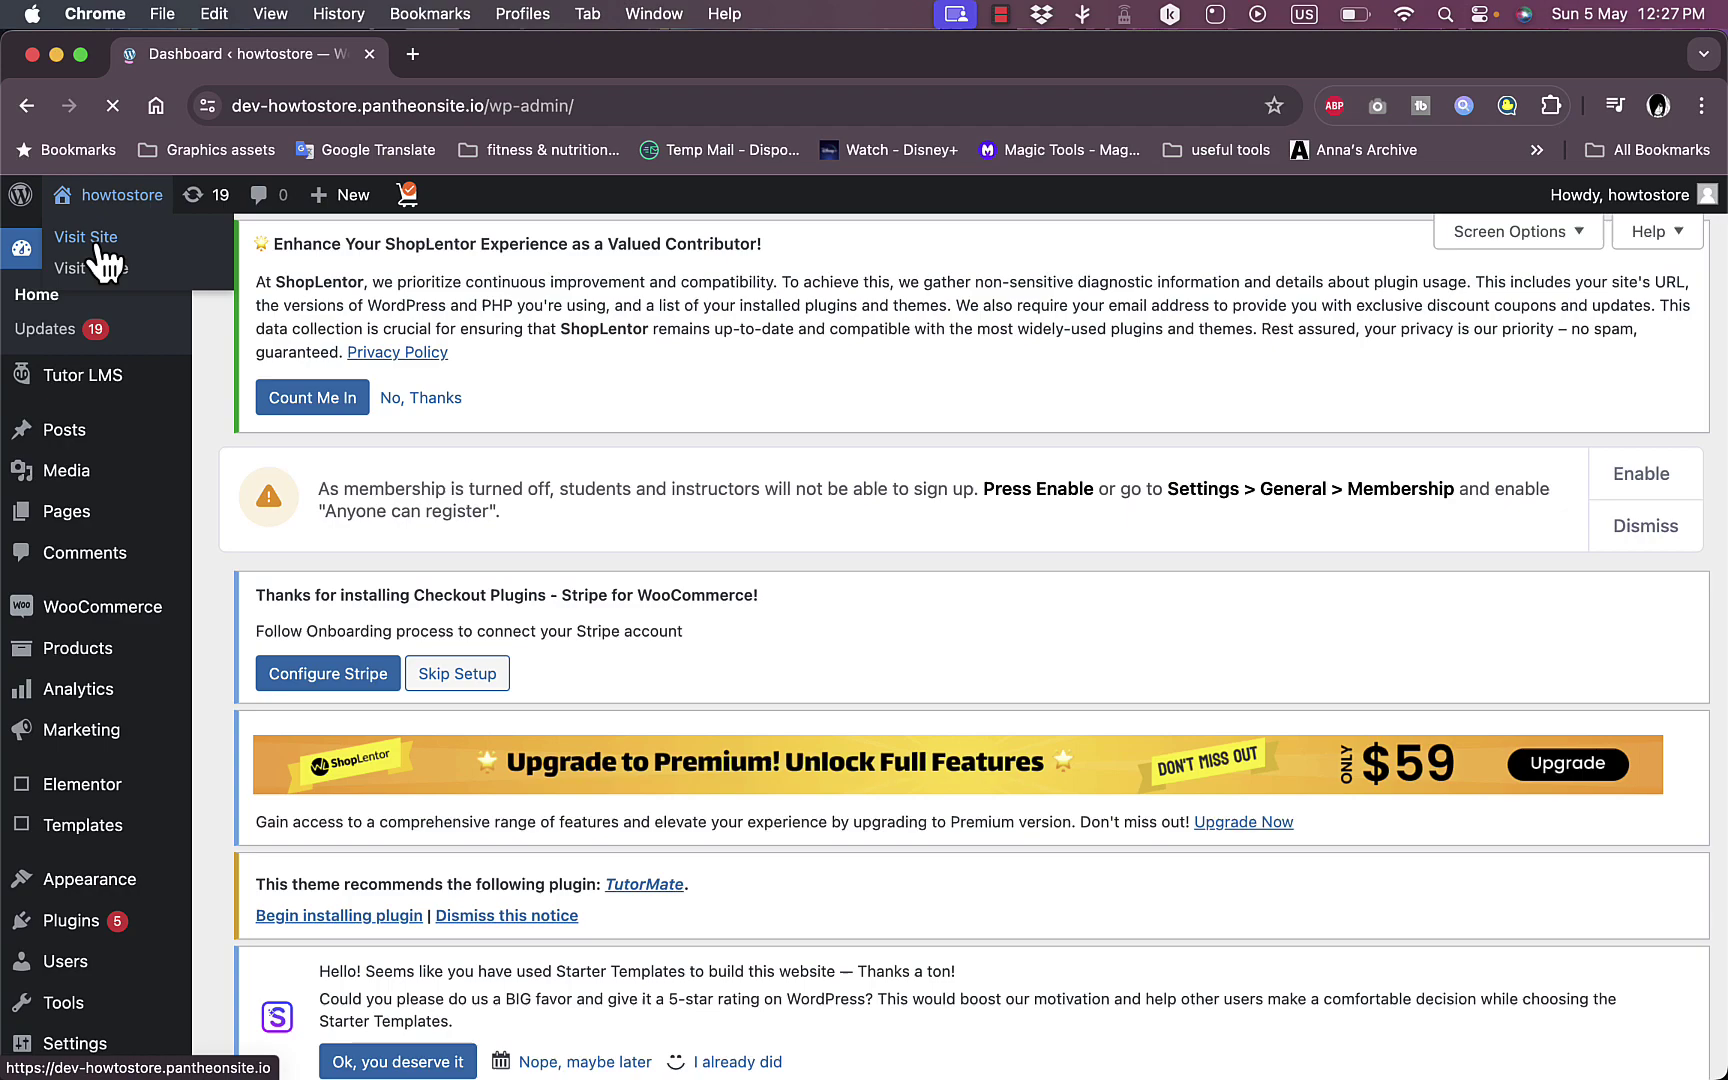
{"action": "left_click", "coordinate": [98, 242]}
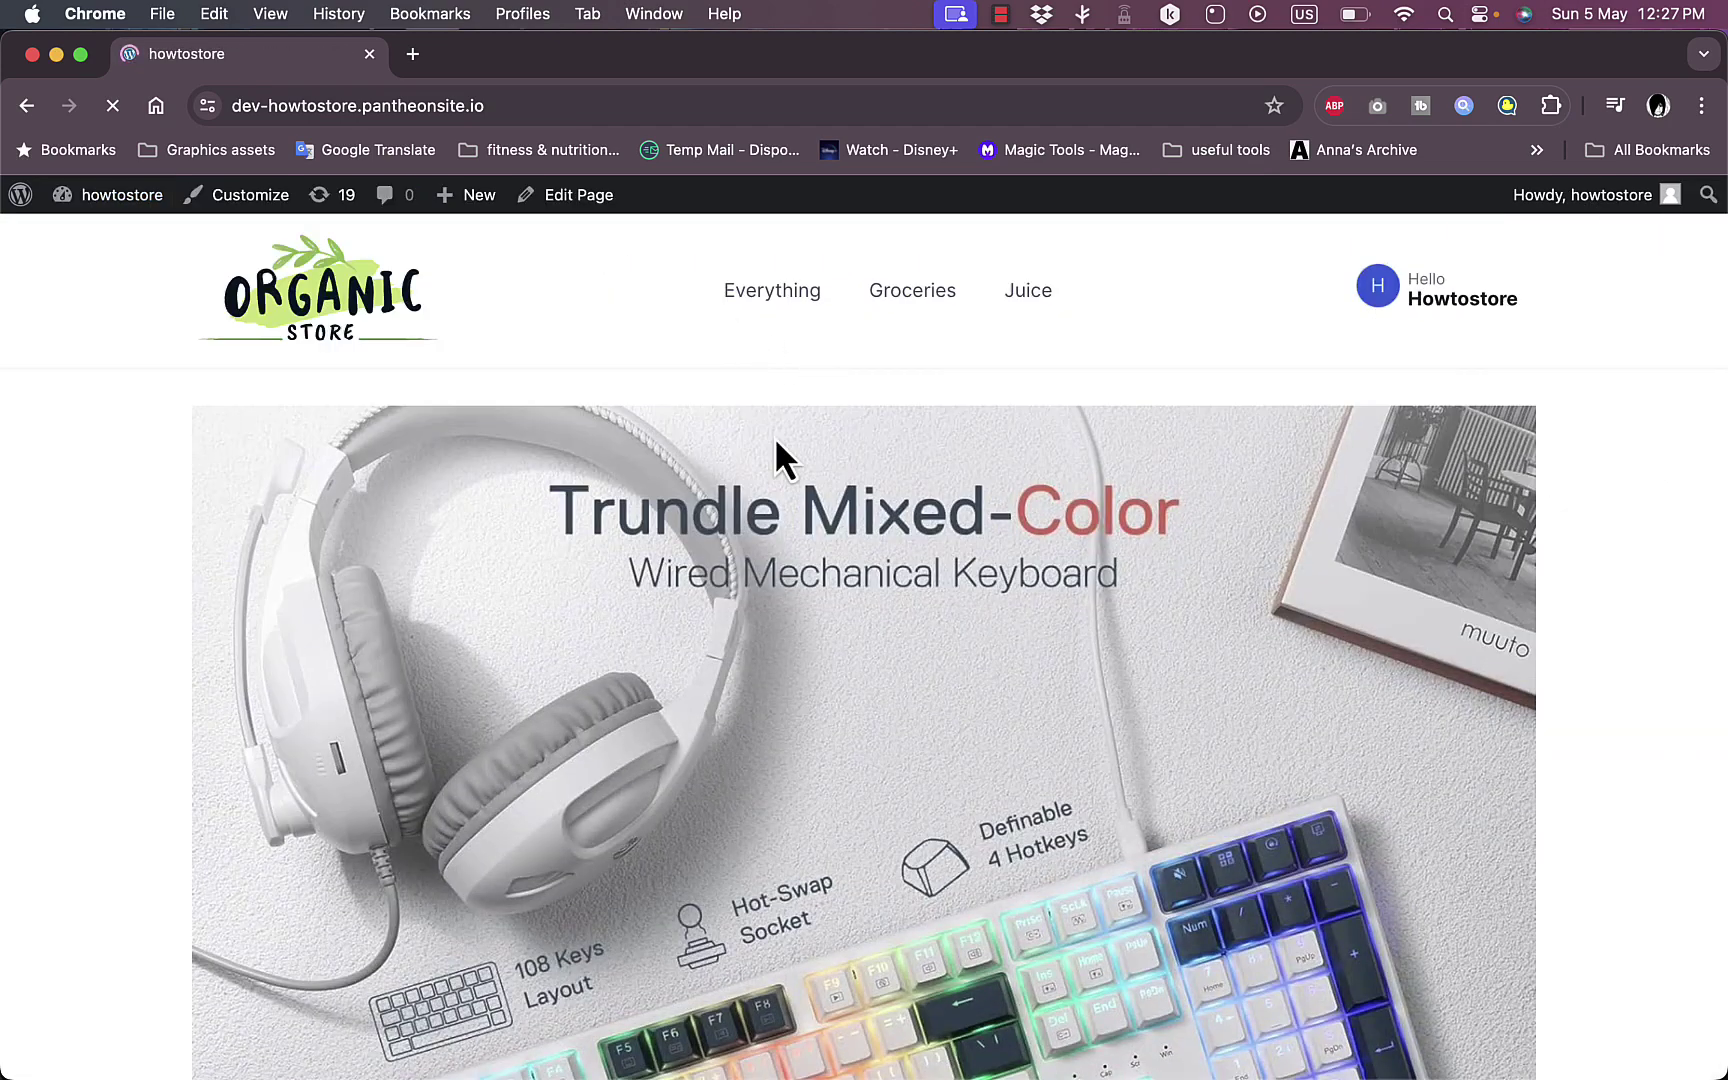
{"action": "scroll", "coordinate": [776, 440], "scroll_direction": "down", "scroll_amount": 15}
{"action": "scroll", "coordinate": [776, 440], "scroll_direction": "up", "scroll_amount": 10}
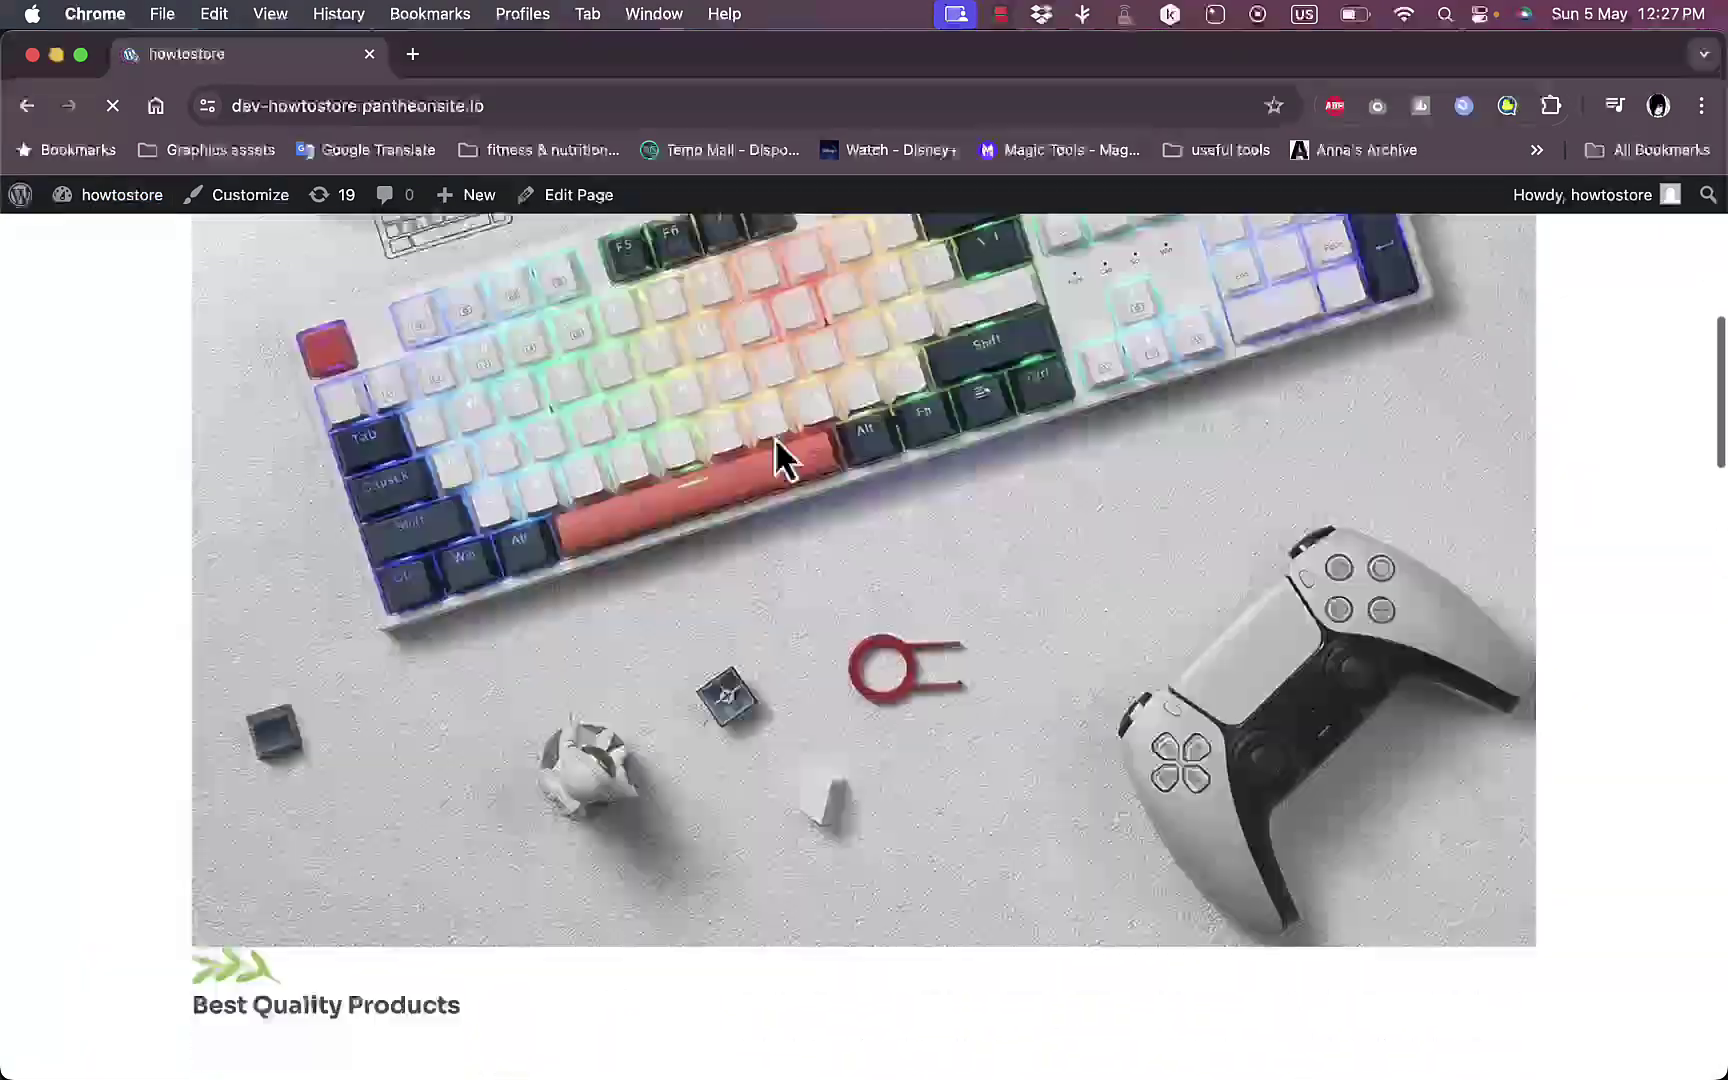
{"action": "scroll", "coordinate": [776, 440], "scroll_direction": "up", "scroll_amount": 10}
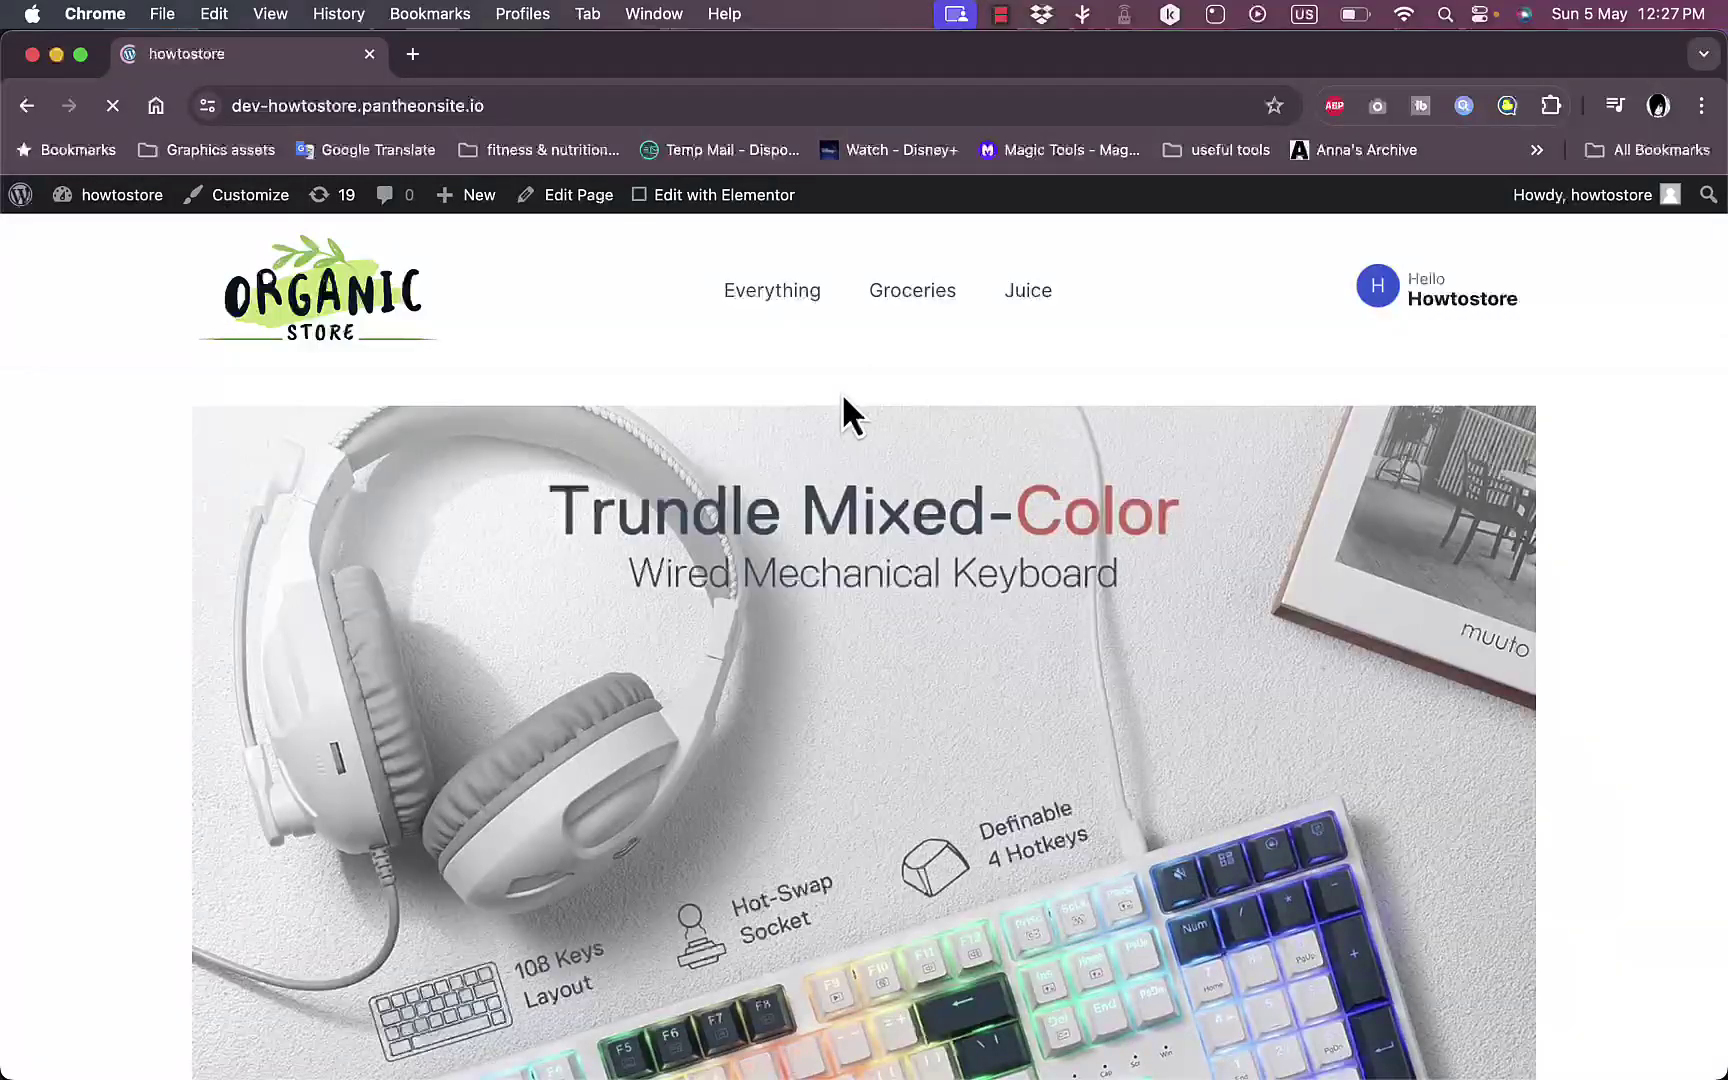
Edit Home in Elementor, search widgets for 'one', and drop WL: One page slider into the empty section.
{"action": "left_click", "coordinate": [731, 200]}
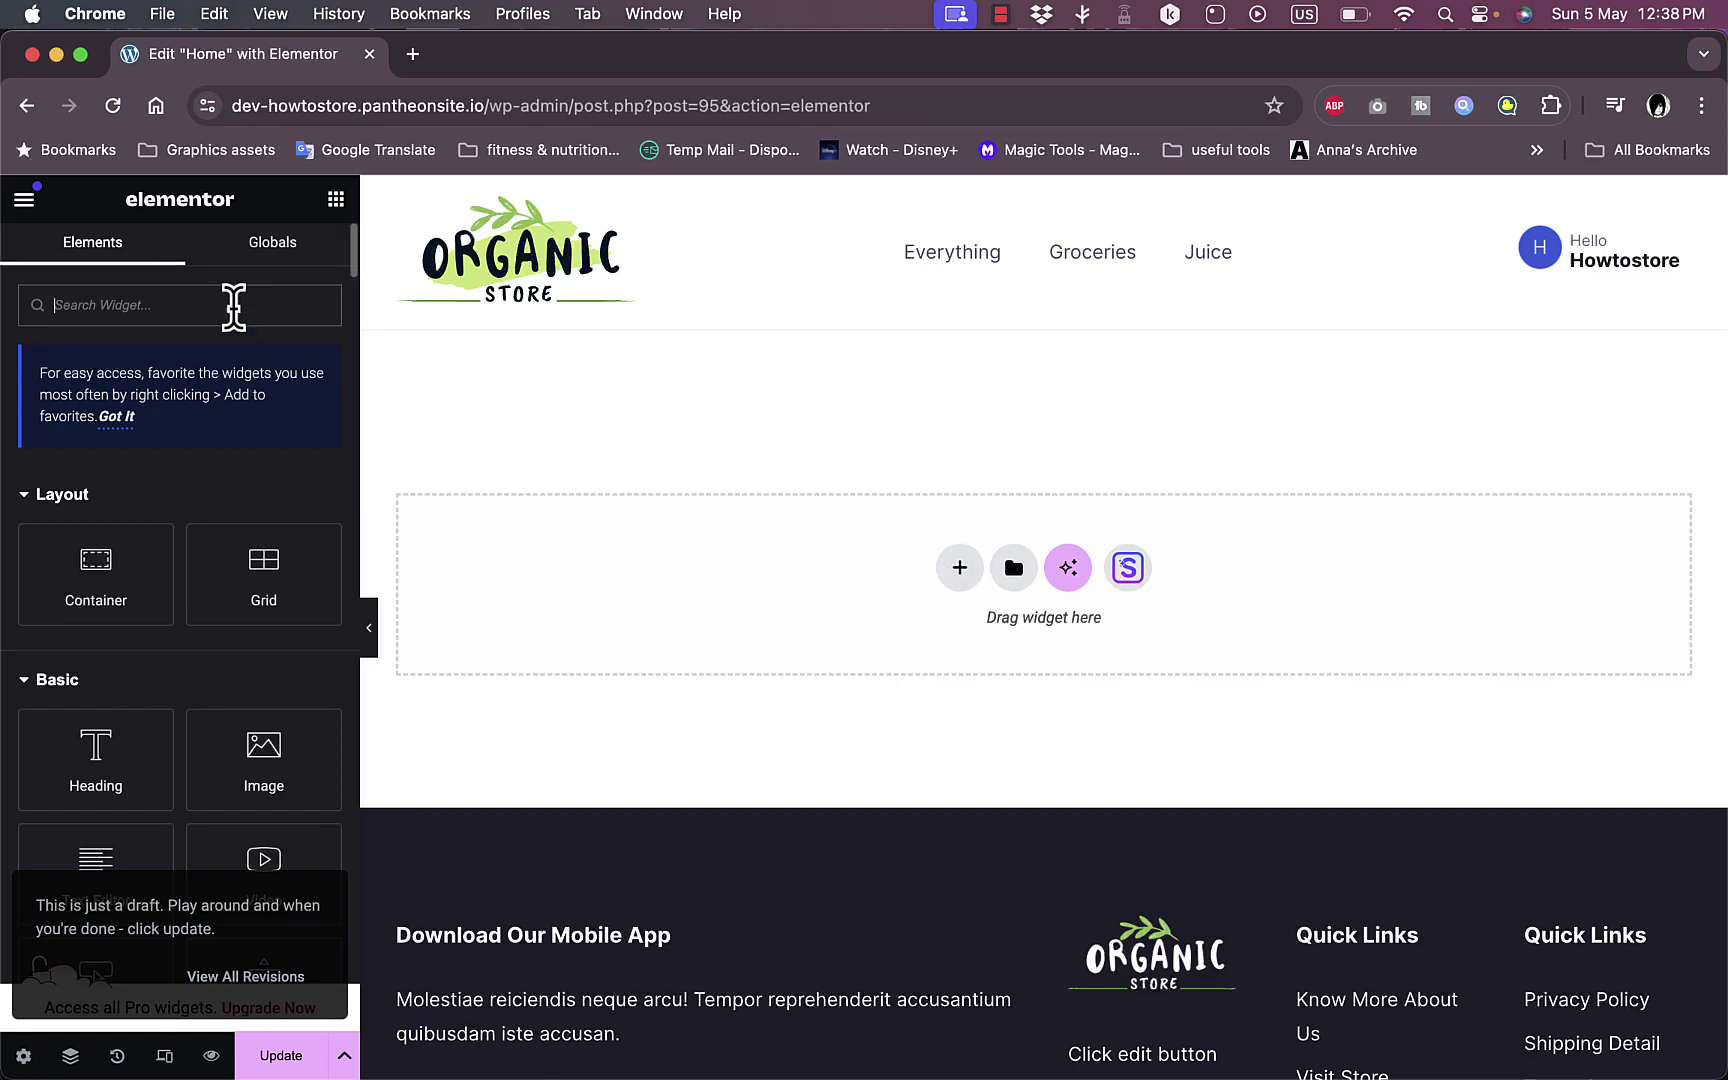
{"action": "type", "text": "one"}
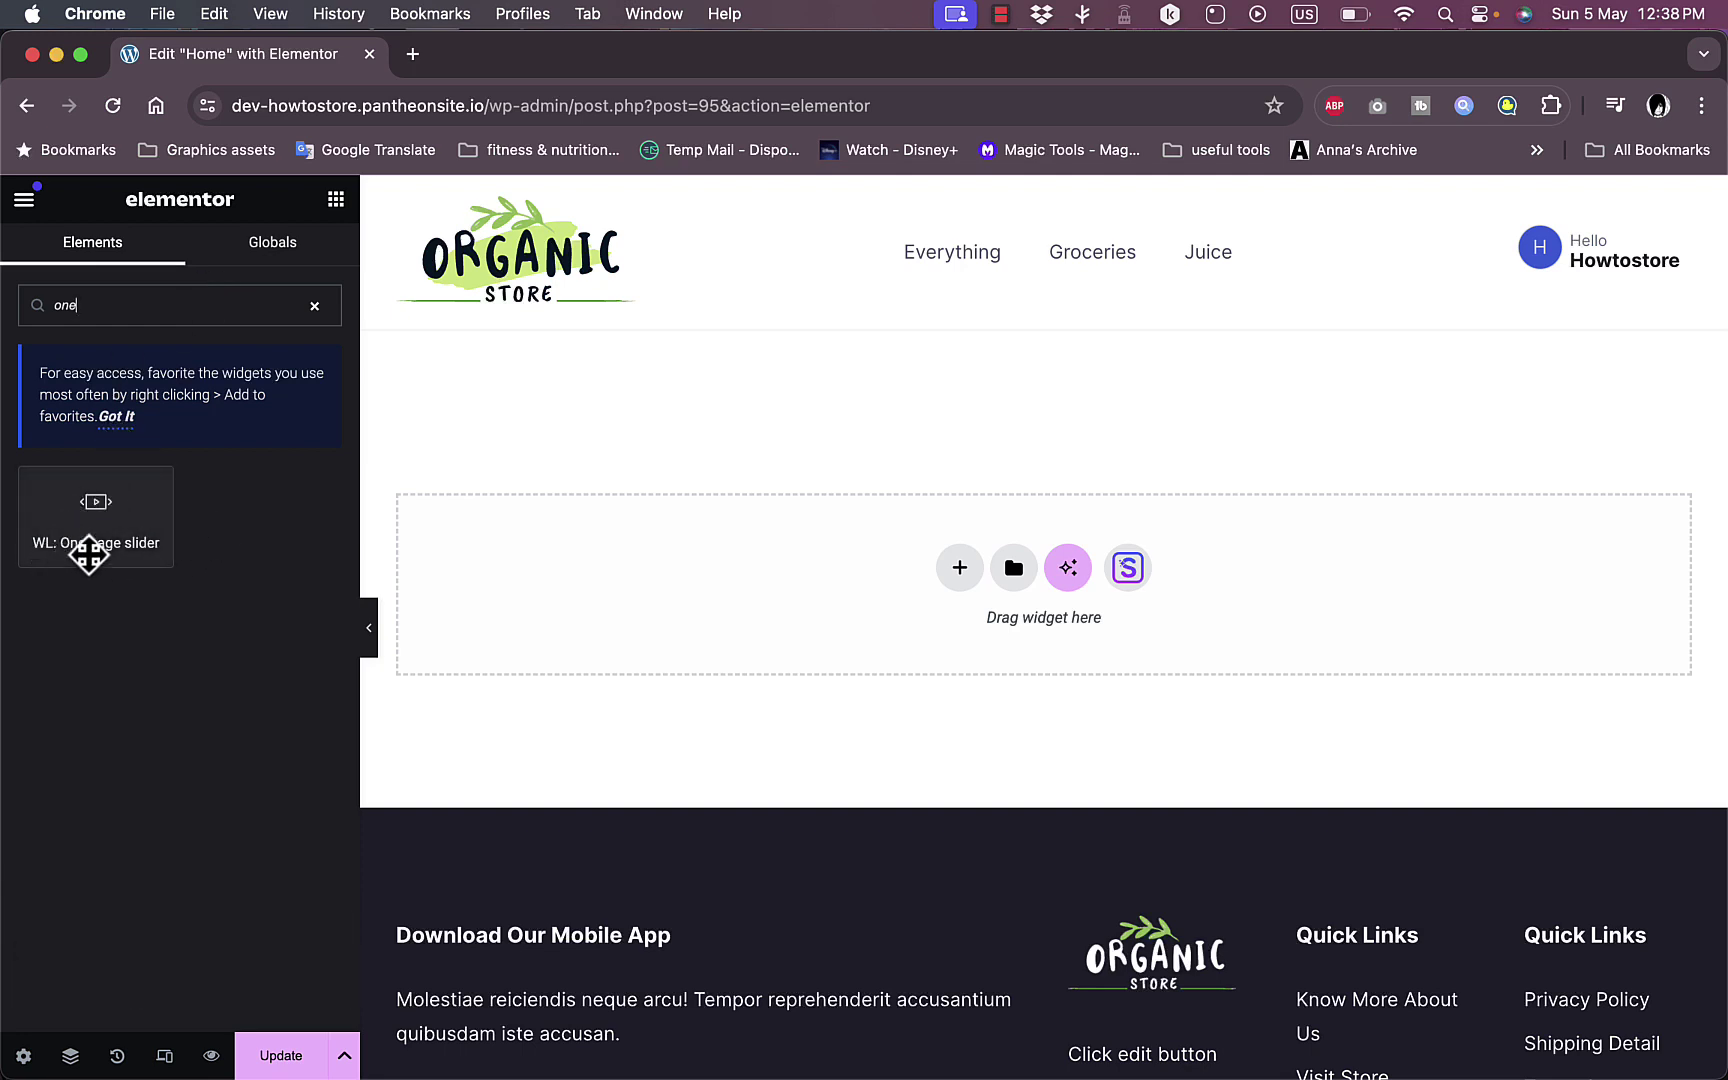
{"action": "left_click_drag", "start_coordinate": [93, 510], "coordinate": [961, 592]}
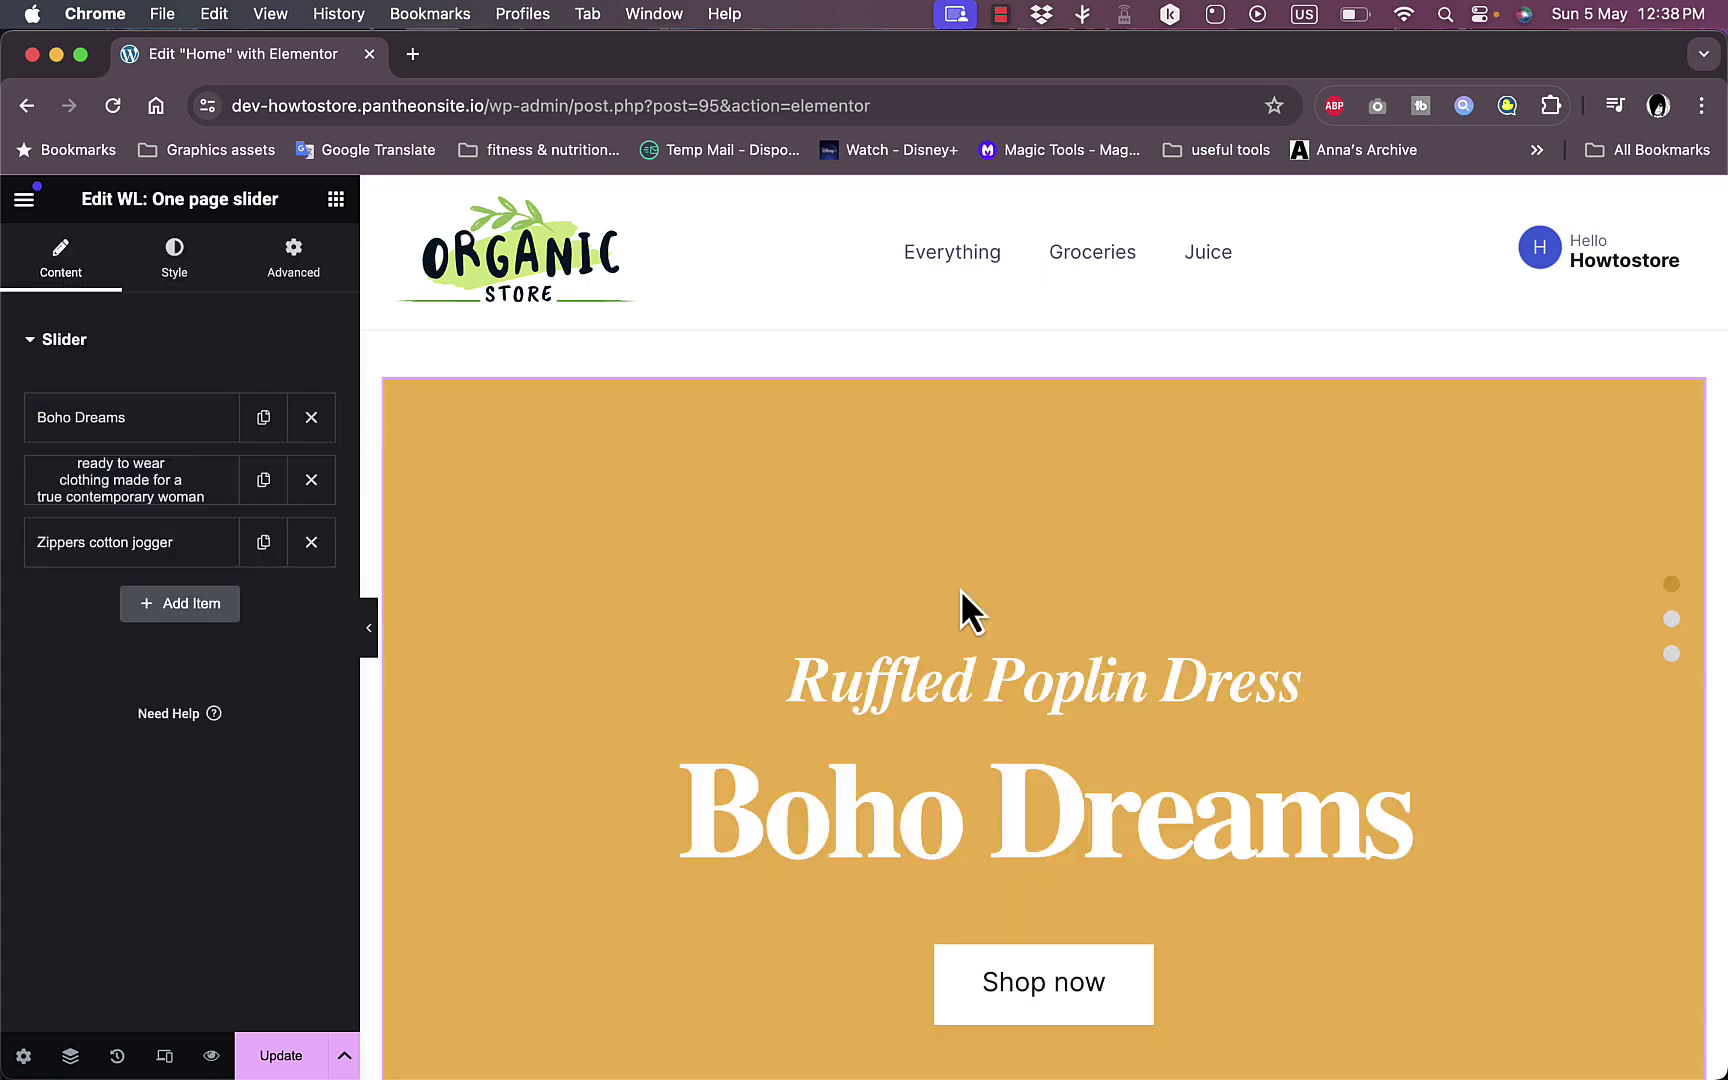
{"action": "scroll", "coordinate": [960, 589], "scroll_direction": "down", "scroll_amount": 20}
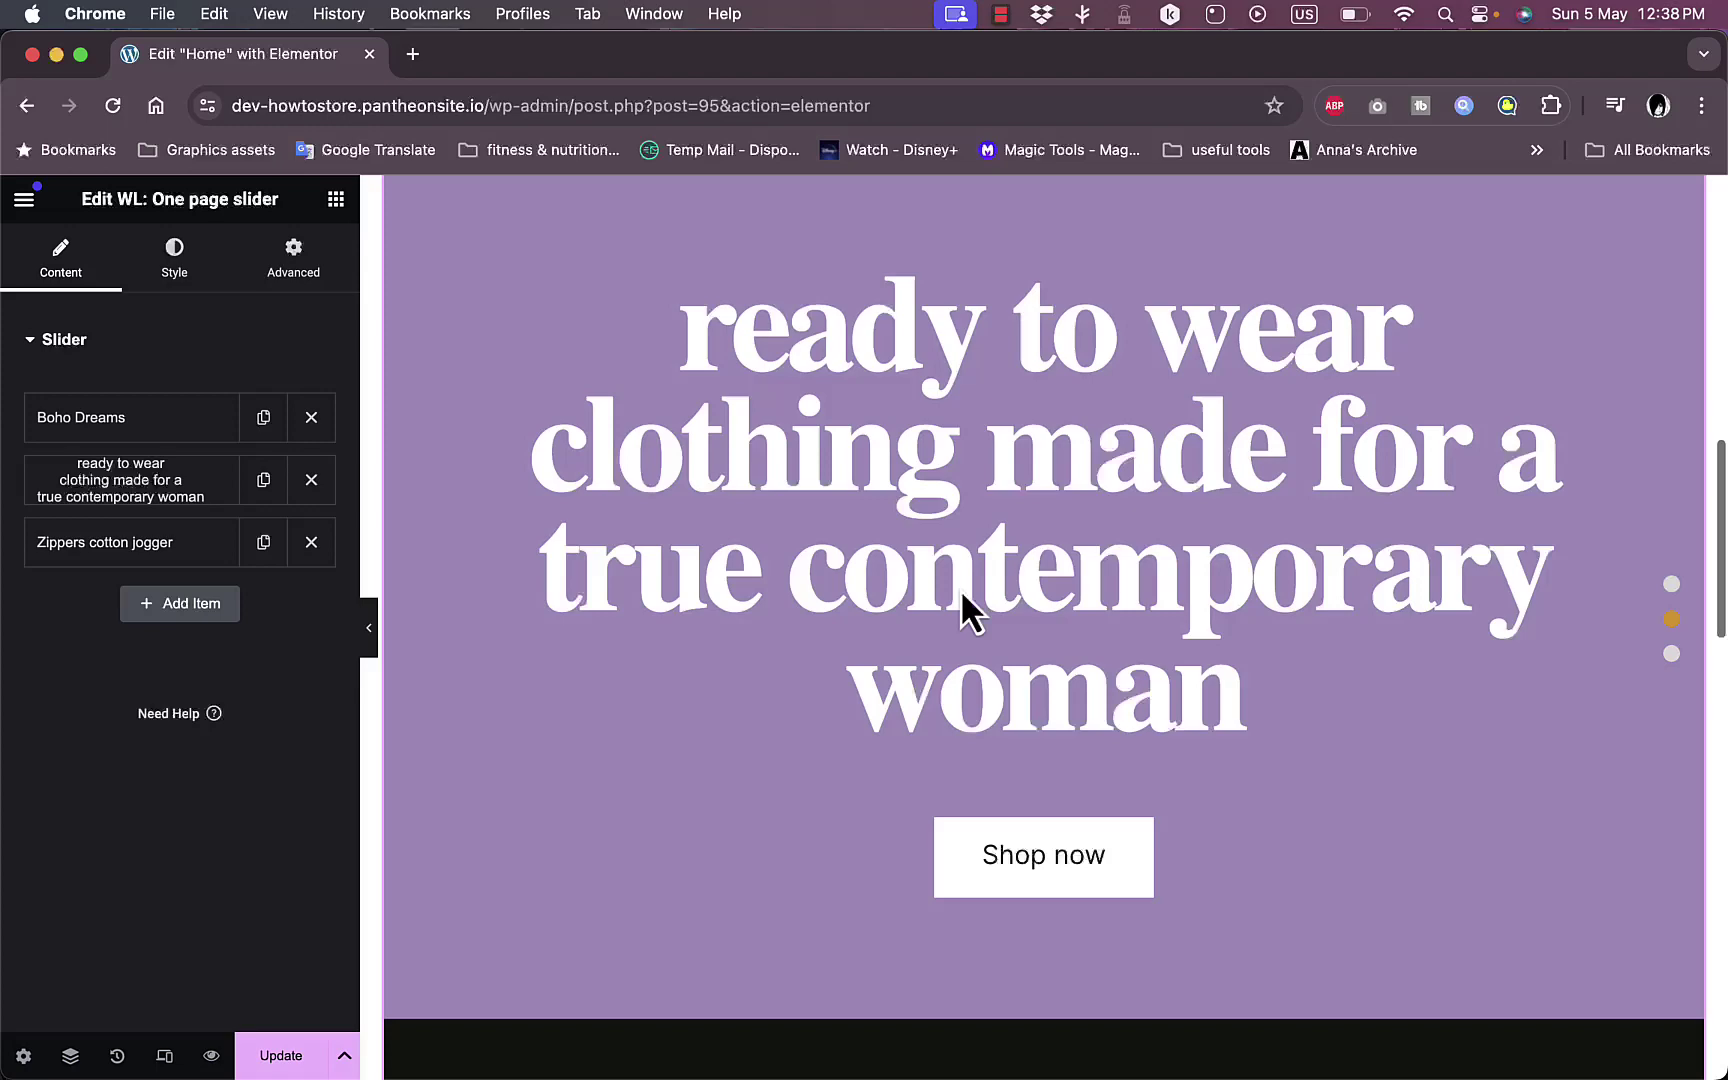
{"action": "scroll", "coordinate": [960, 595], "scroll_direction": "up", "scroll_amount": 20}
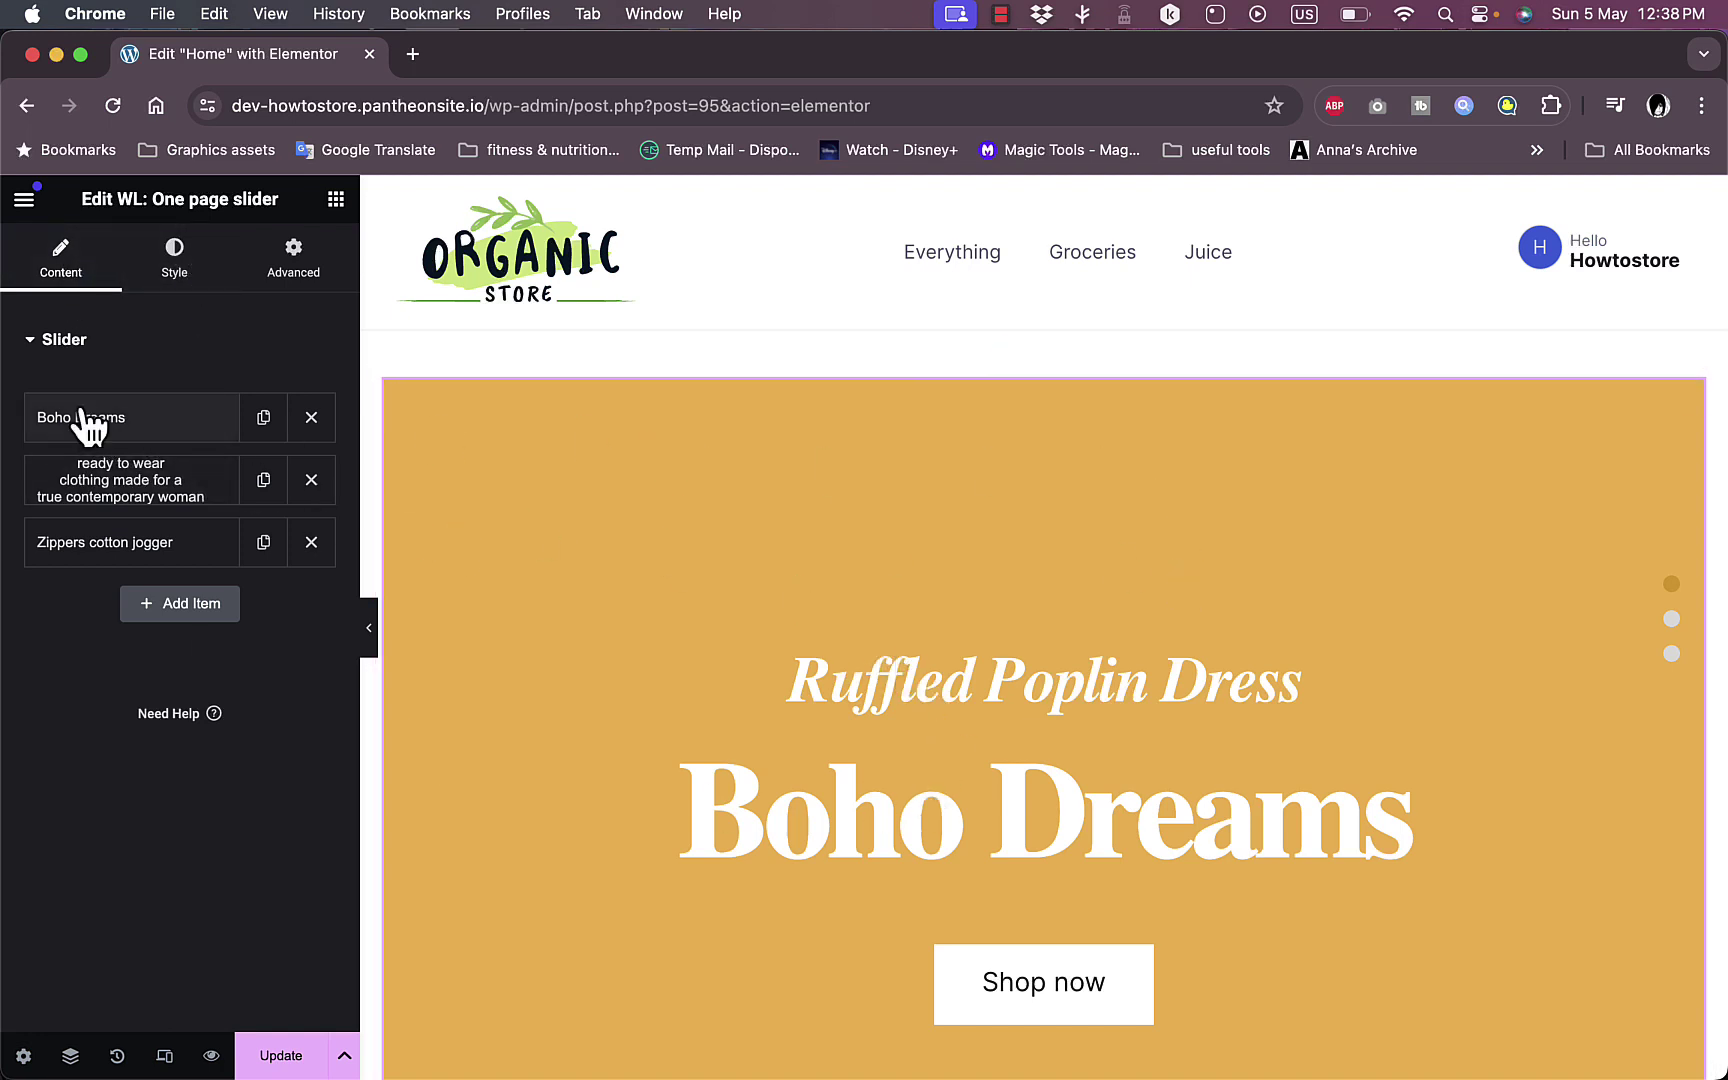
Set edible-oil.jpg from the Media Library as the Boho Dreams slide image.
{"action": "left_click", "coordinate": [132, 425]}
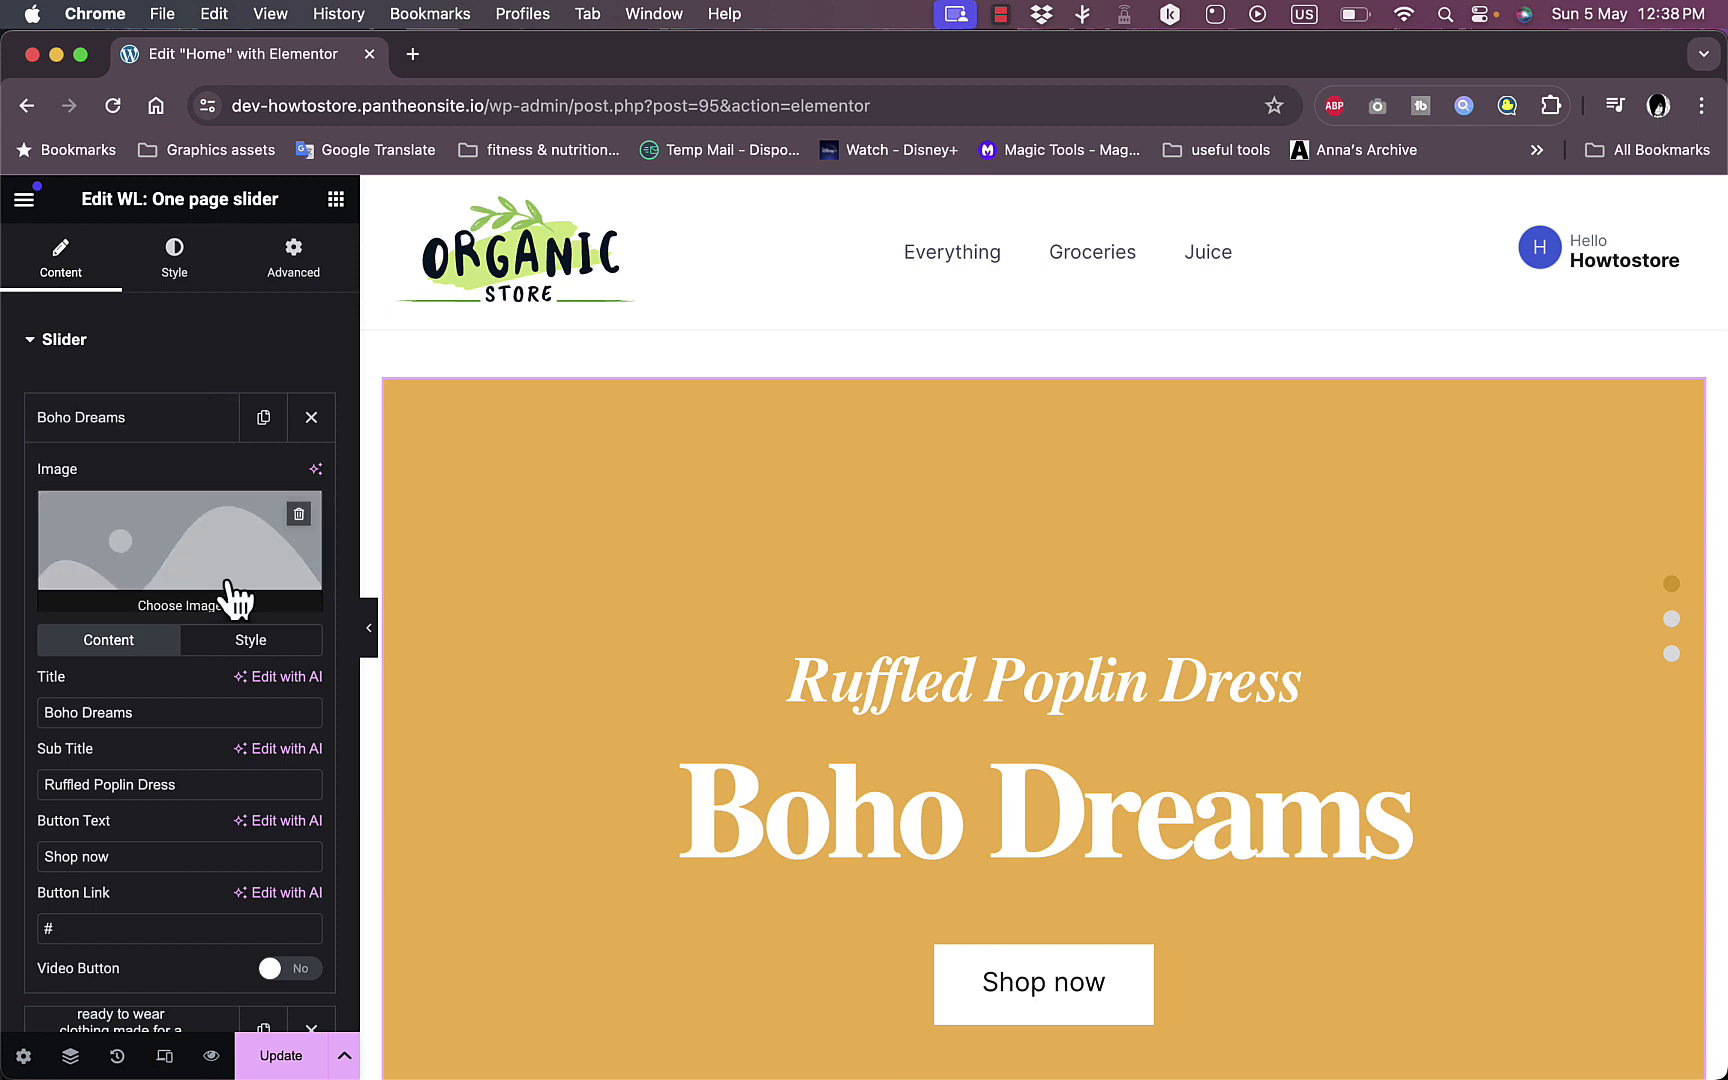
{"action": "mouse_move", "coordinate": [120, 552]}
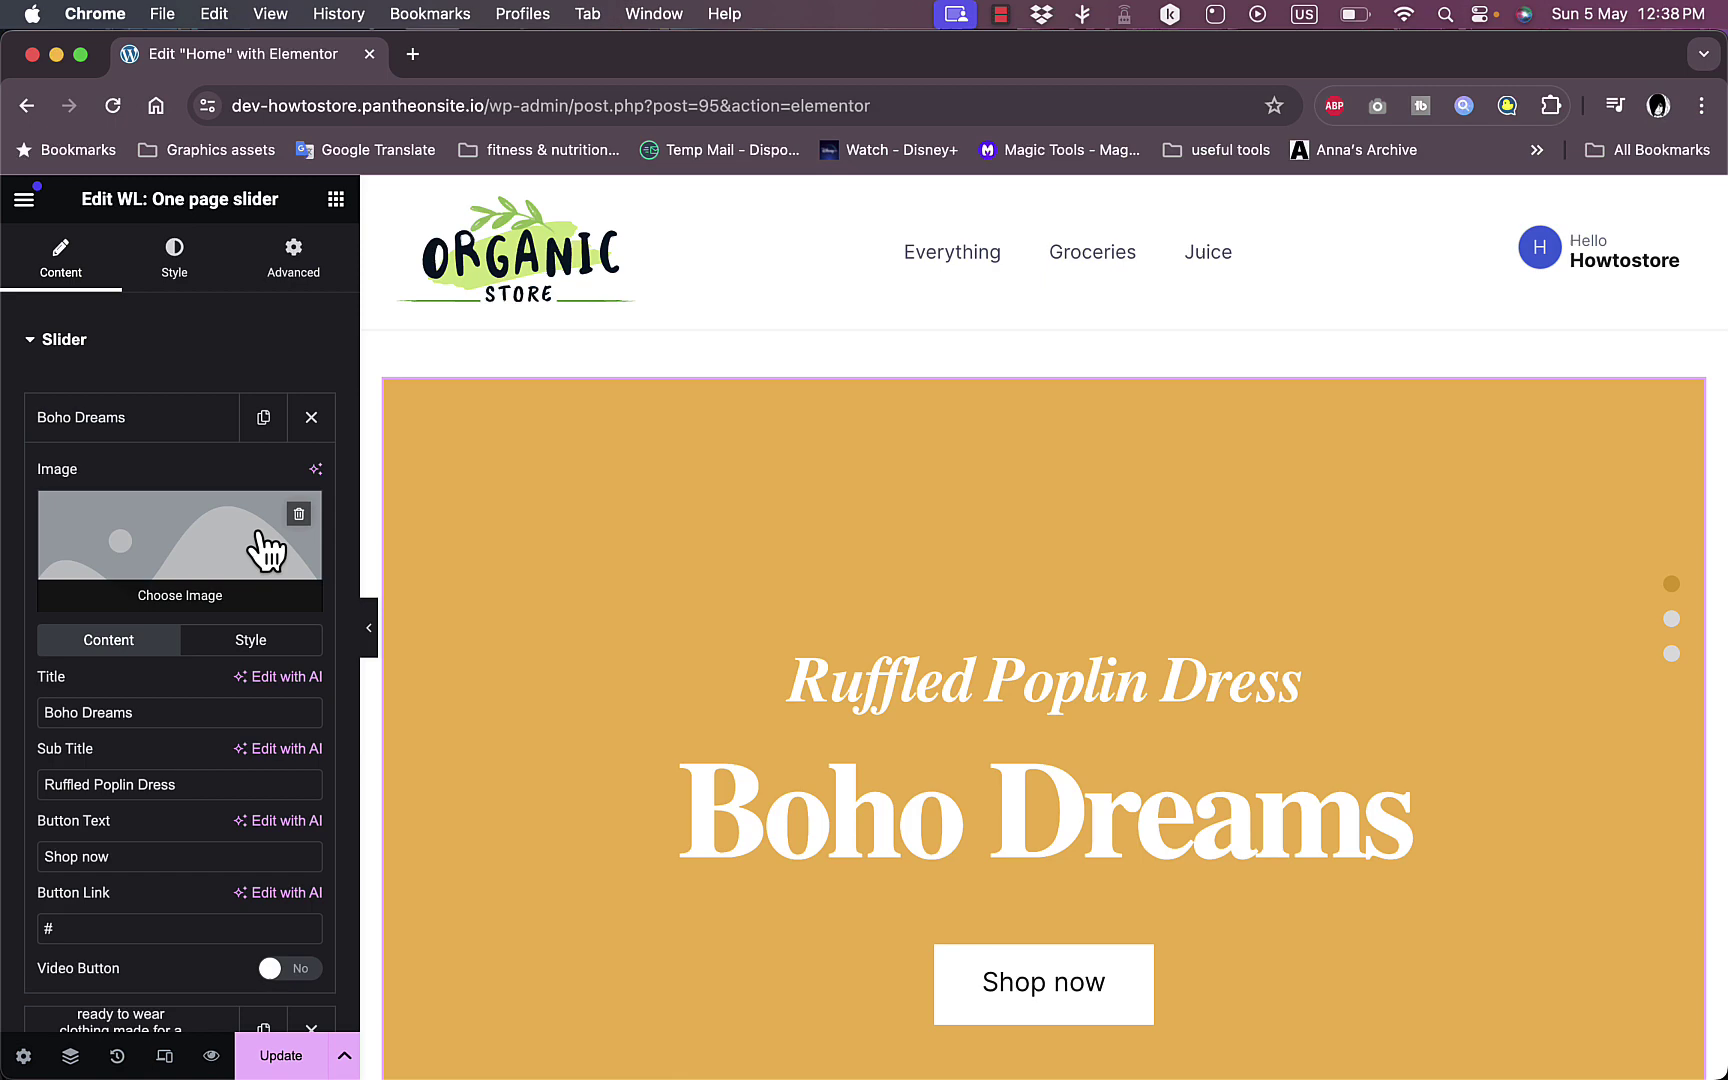
{"action": "left_click", "coordinate": [205, 598]}
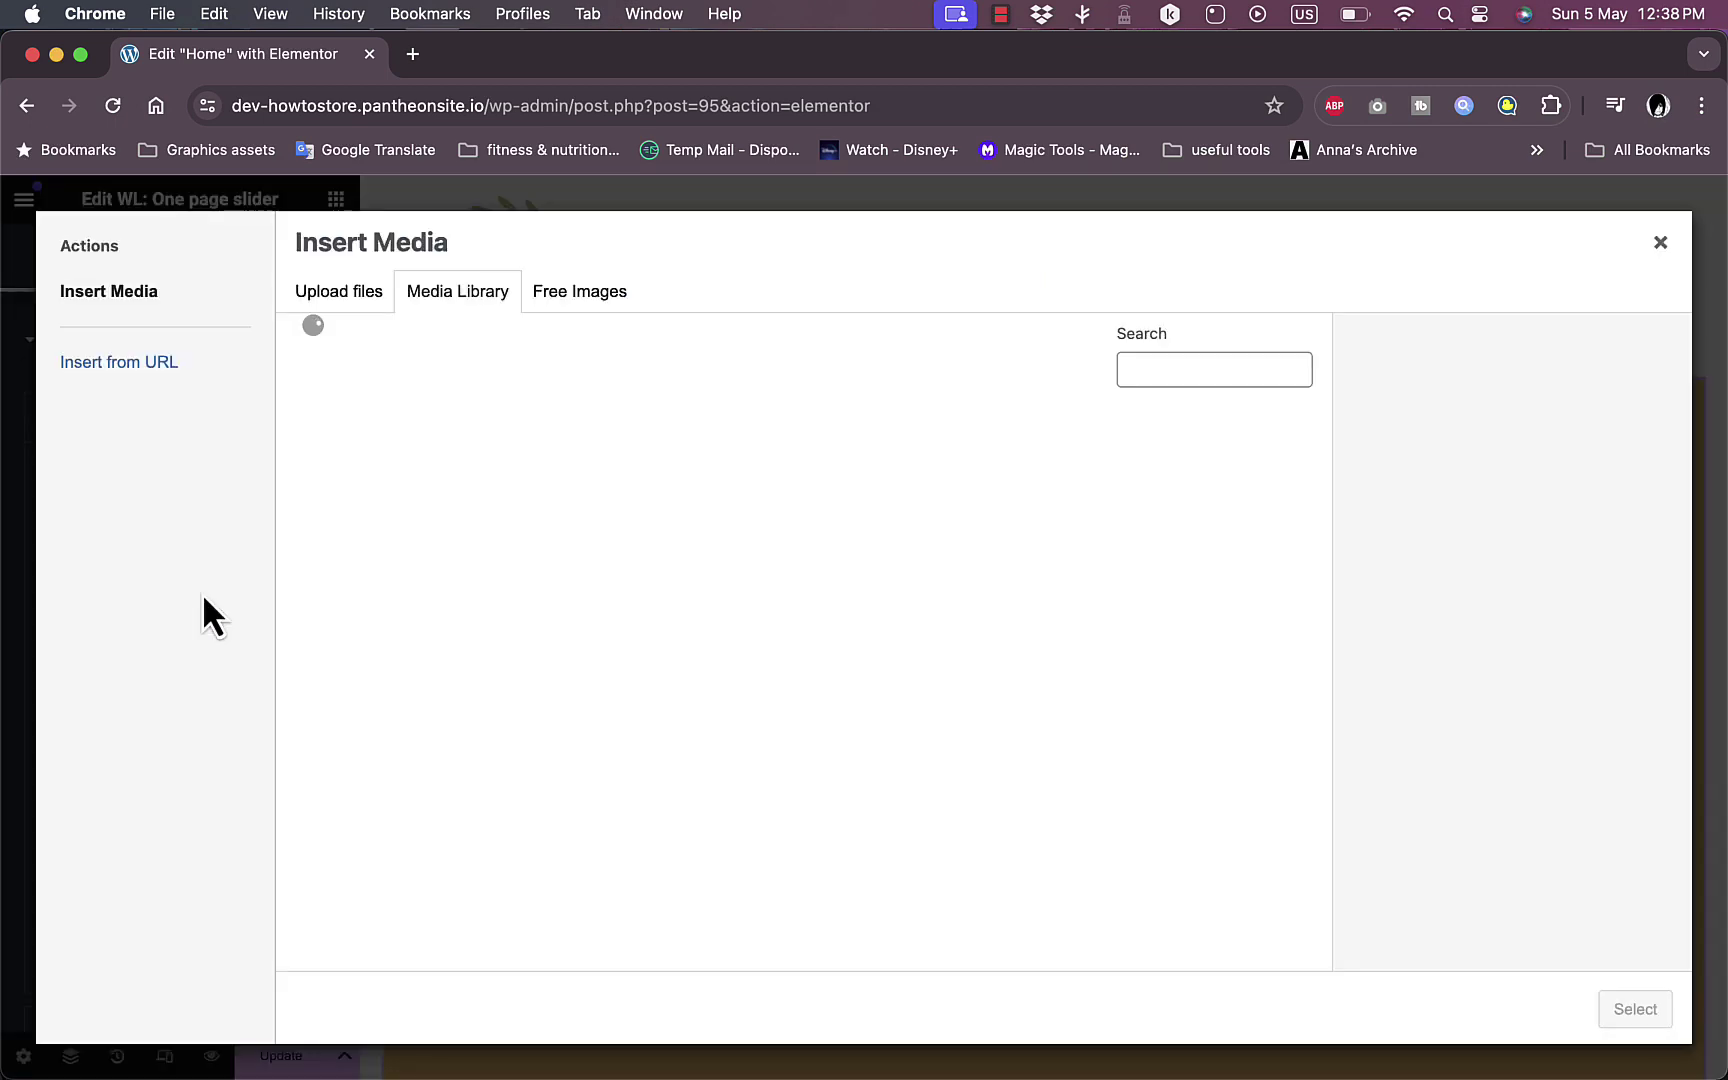
{"action": "scroll", "coordinate": [945, 578], "scroll_direction": "down", "scroll_amount": 10}
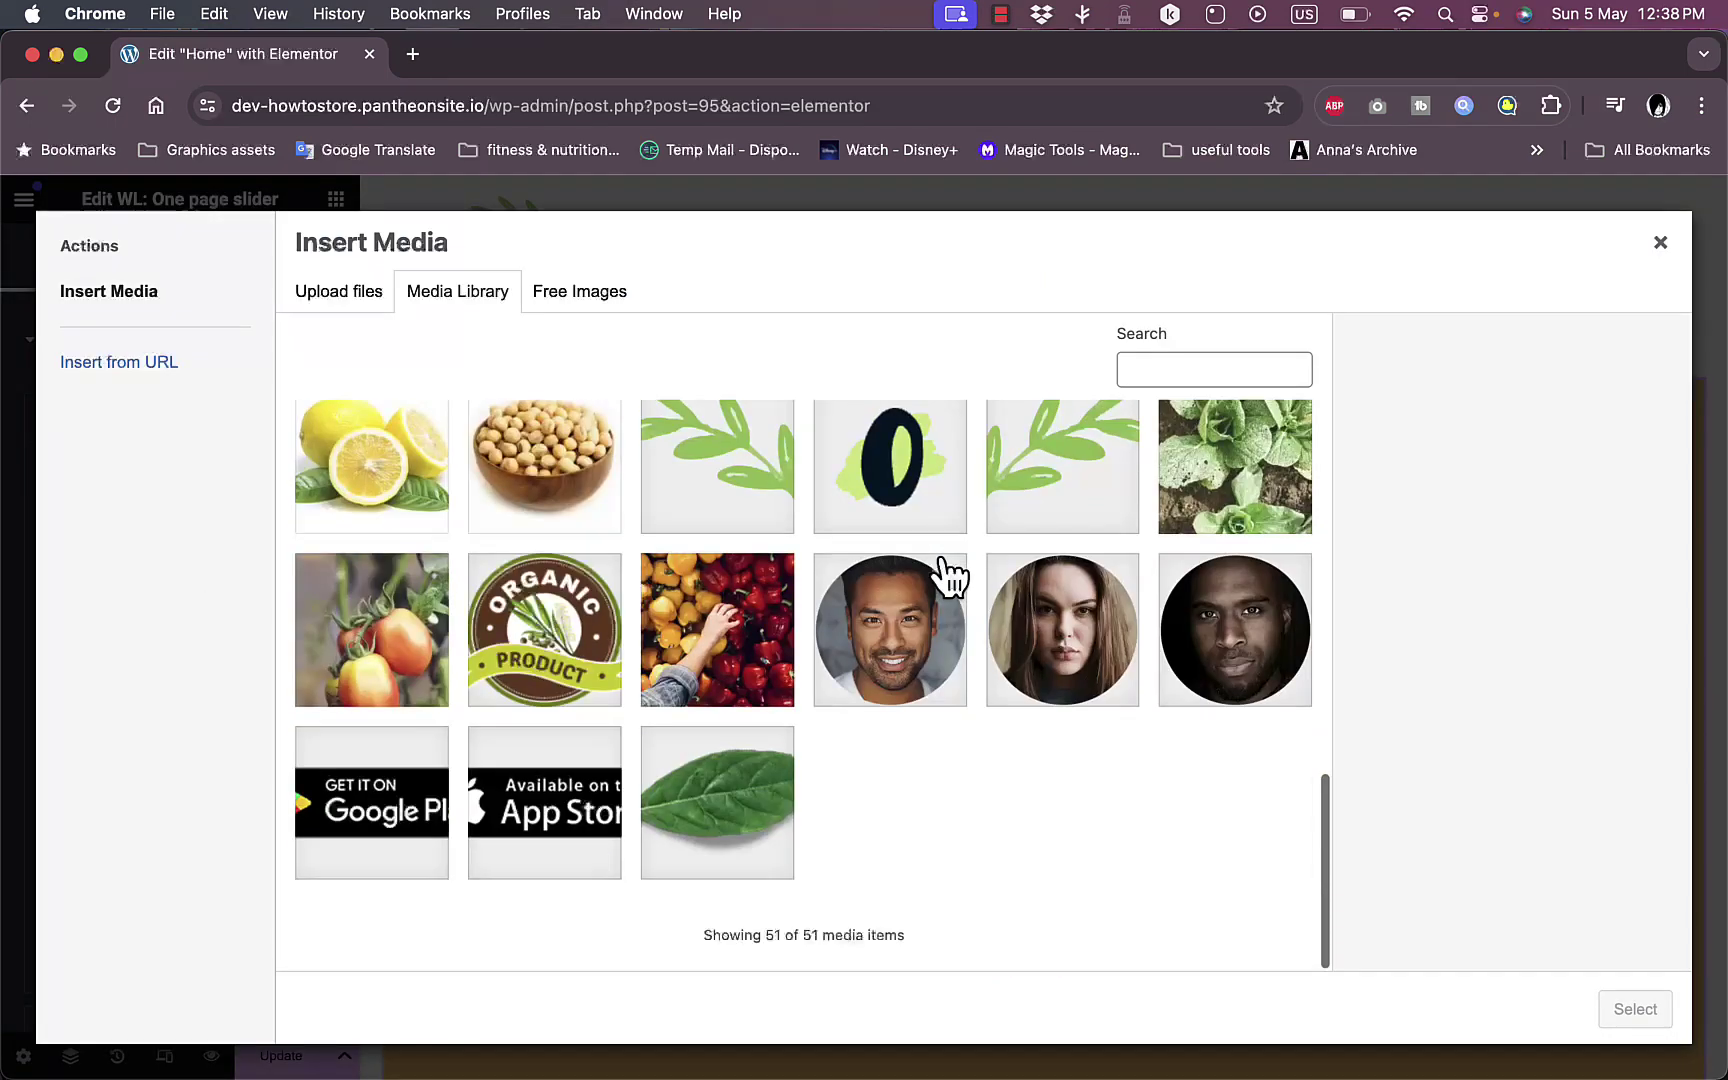
{"action": "scroll", "coordinate": [945, 578], "scroll_direction": "up", "scroll_amount": 15}
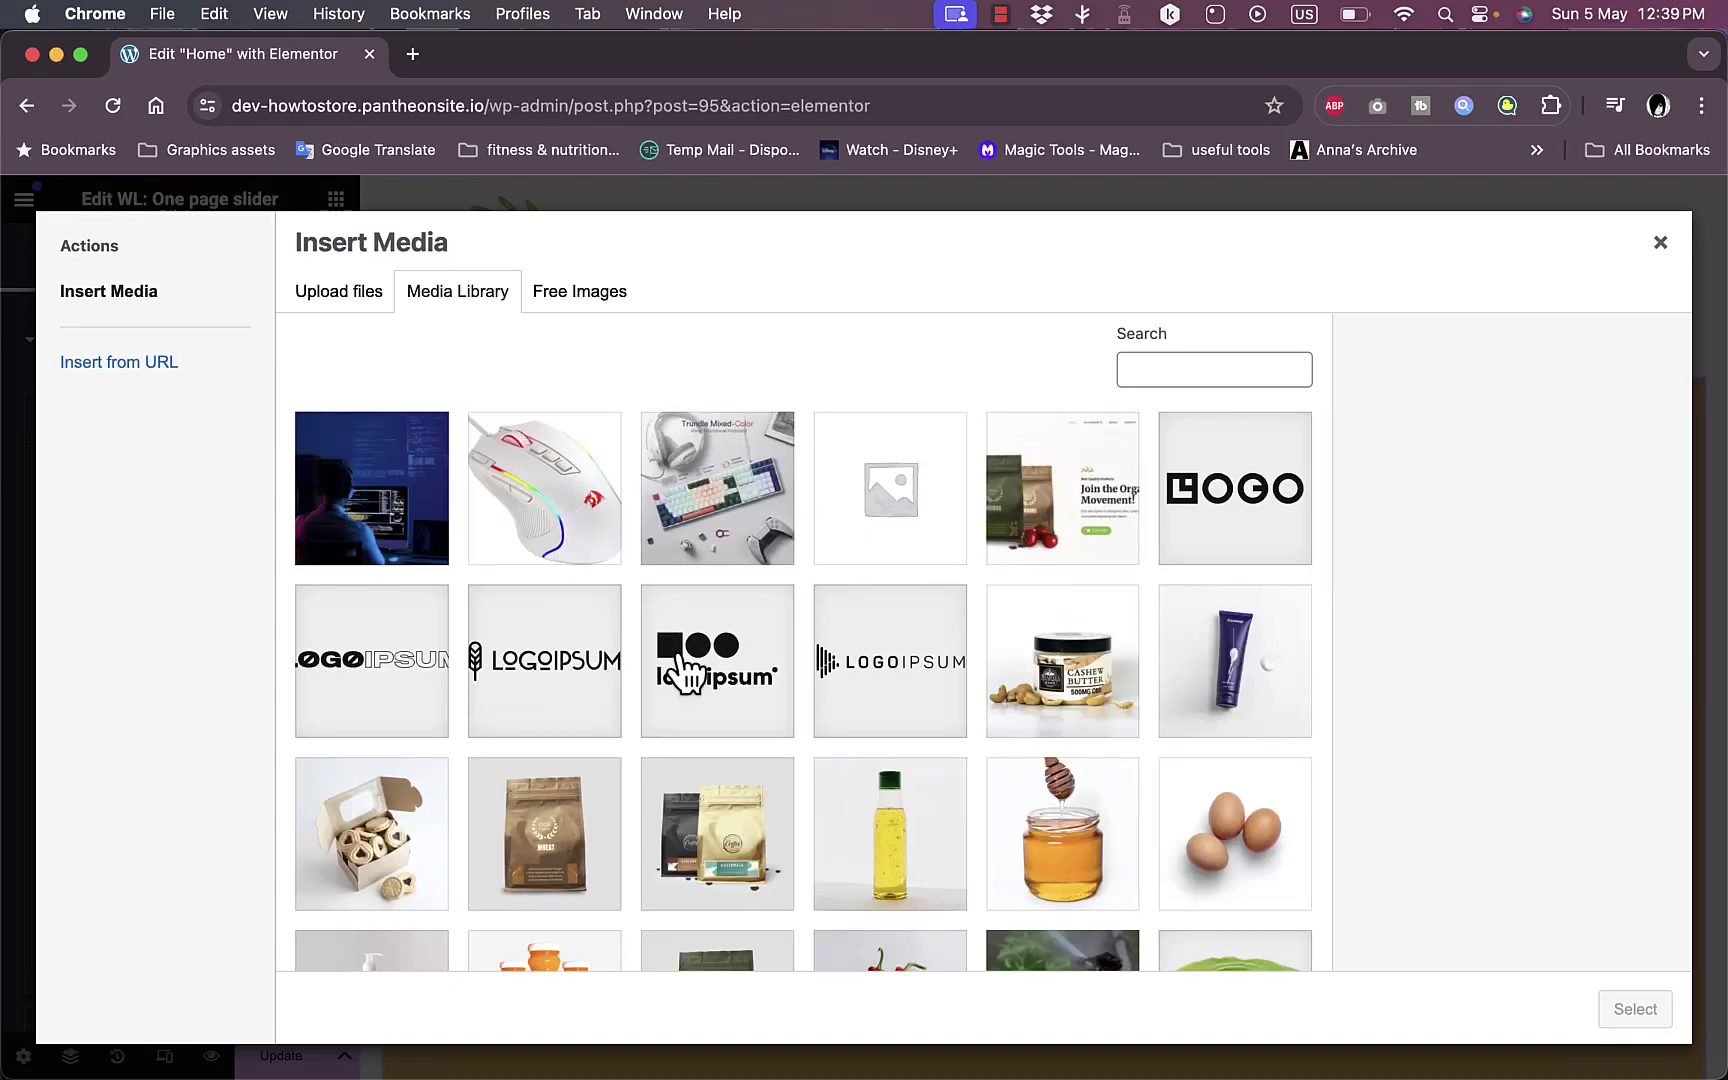
{"action": "scroll", "coordinate": [688, 675], "scroll_direction": "down", "scroll_amount": 2}
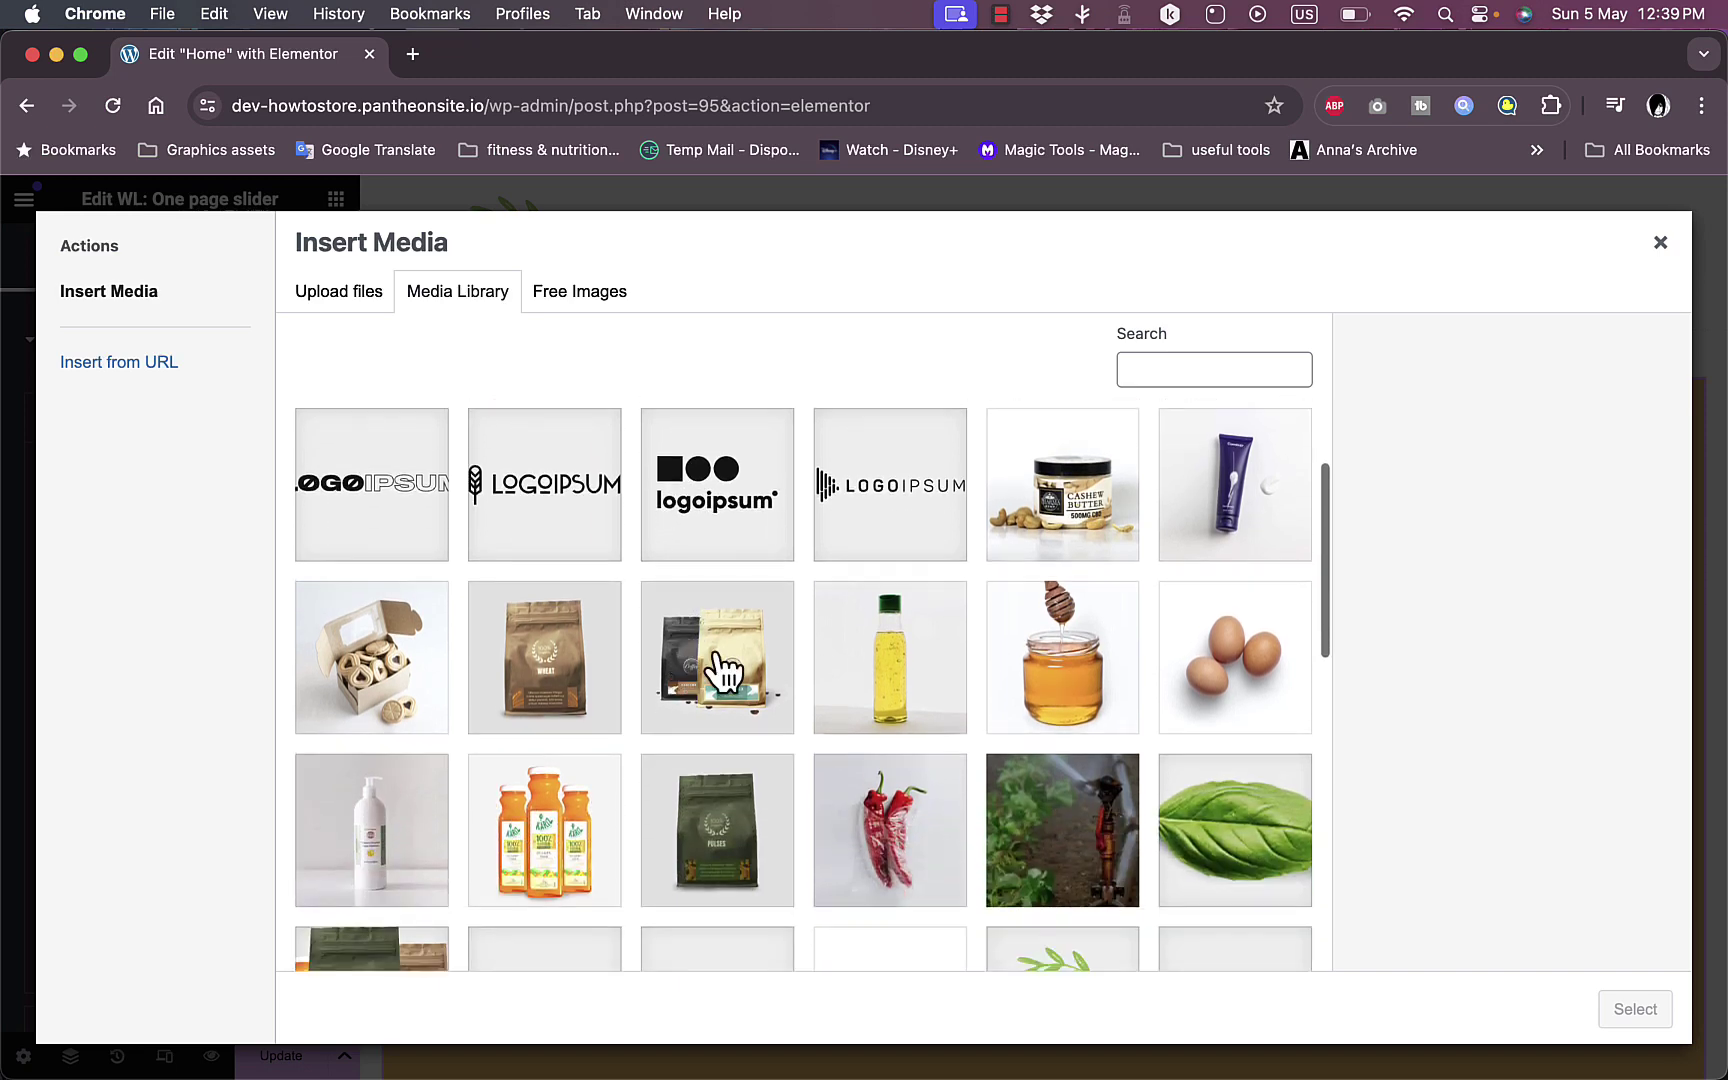
{"action": "left_click", "coordinate": [912, 672]}
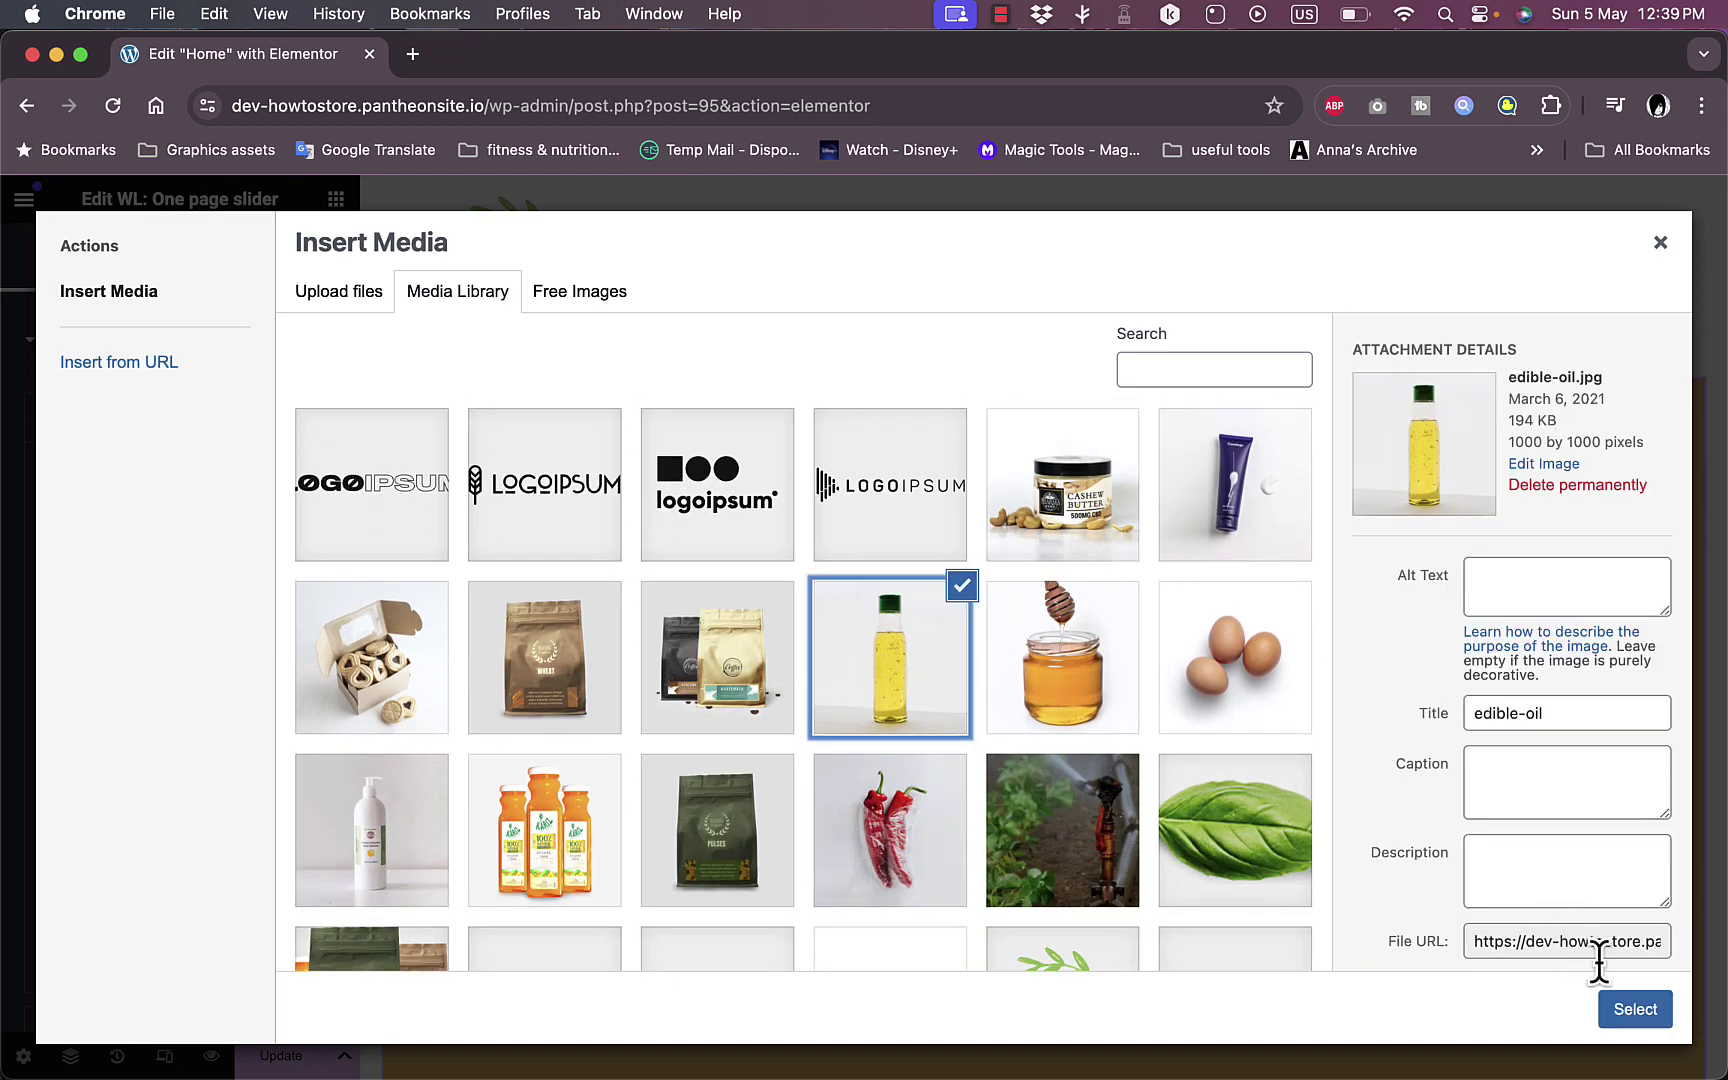
{"action": "left_click", "coordinate": [1640, 1010]}
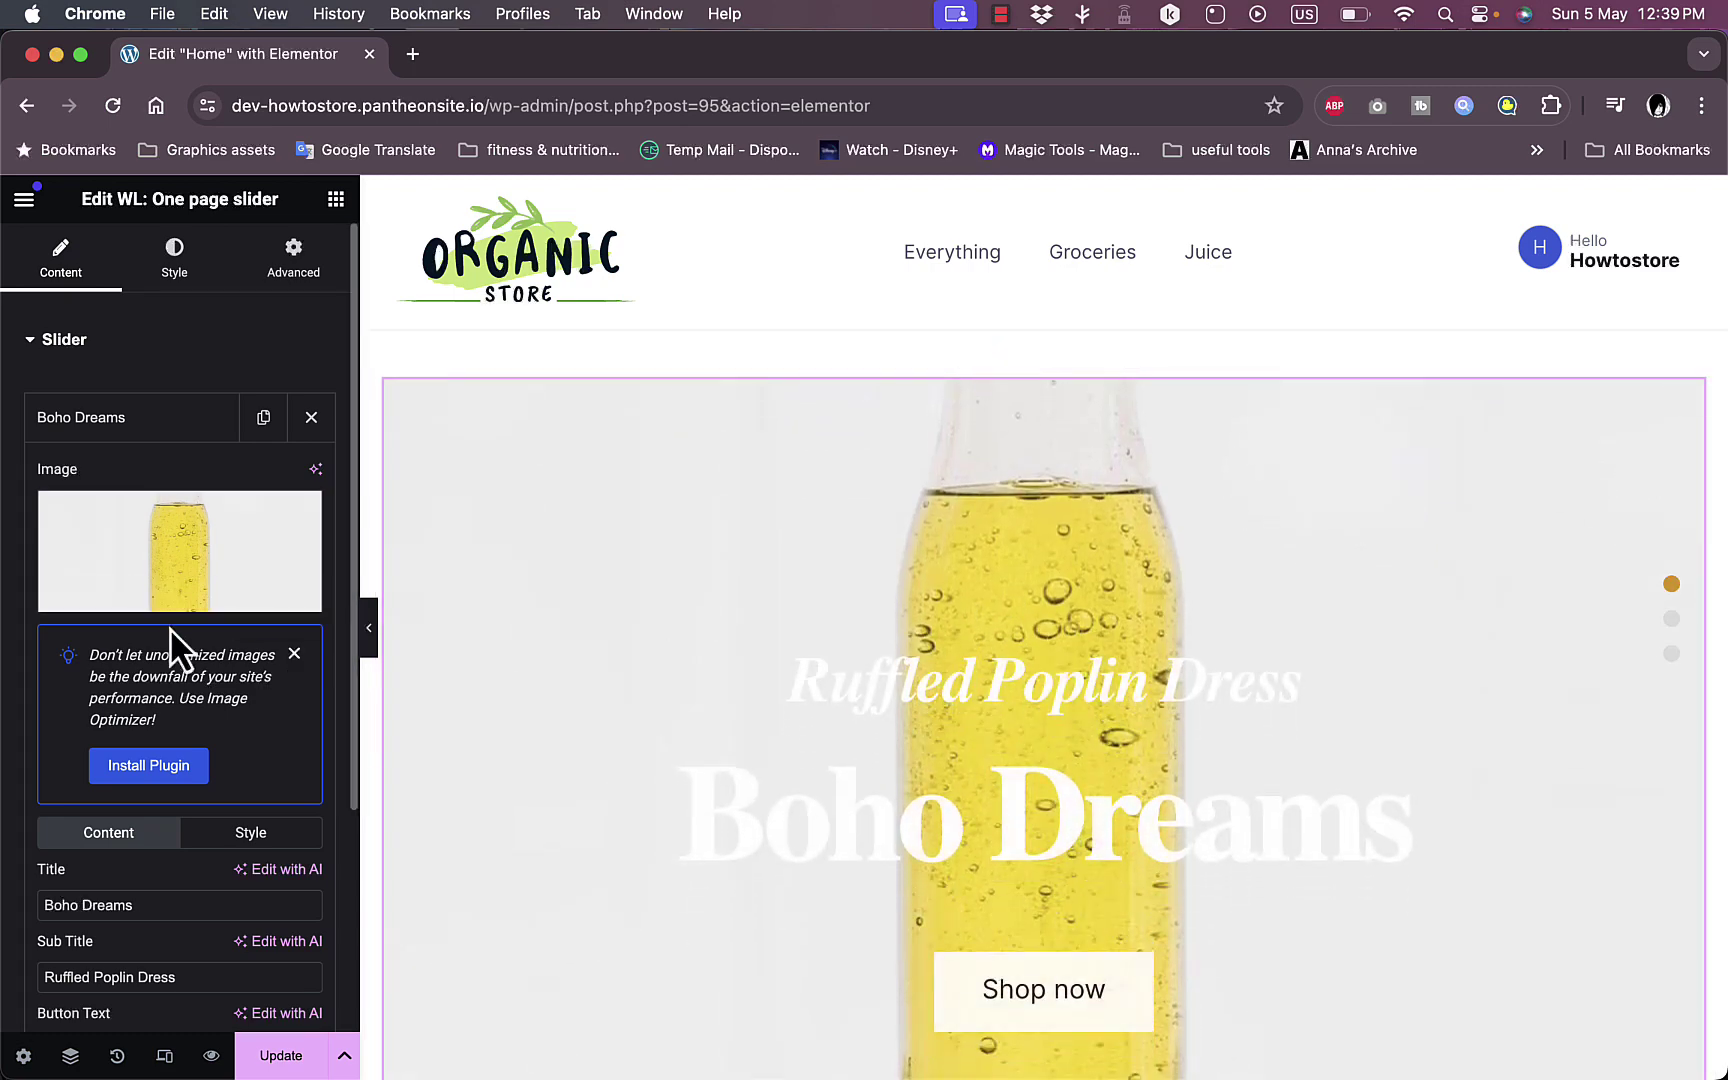
Retitle the first slide 'olive oil' with subtitle 'extra virgin olive oil'.
{"action": "left_click", "coordinate": [143, 420]}
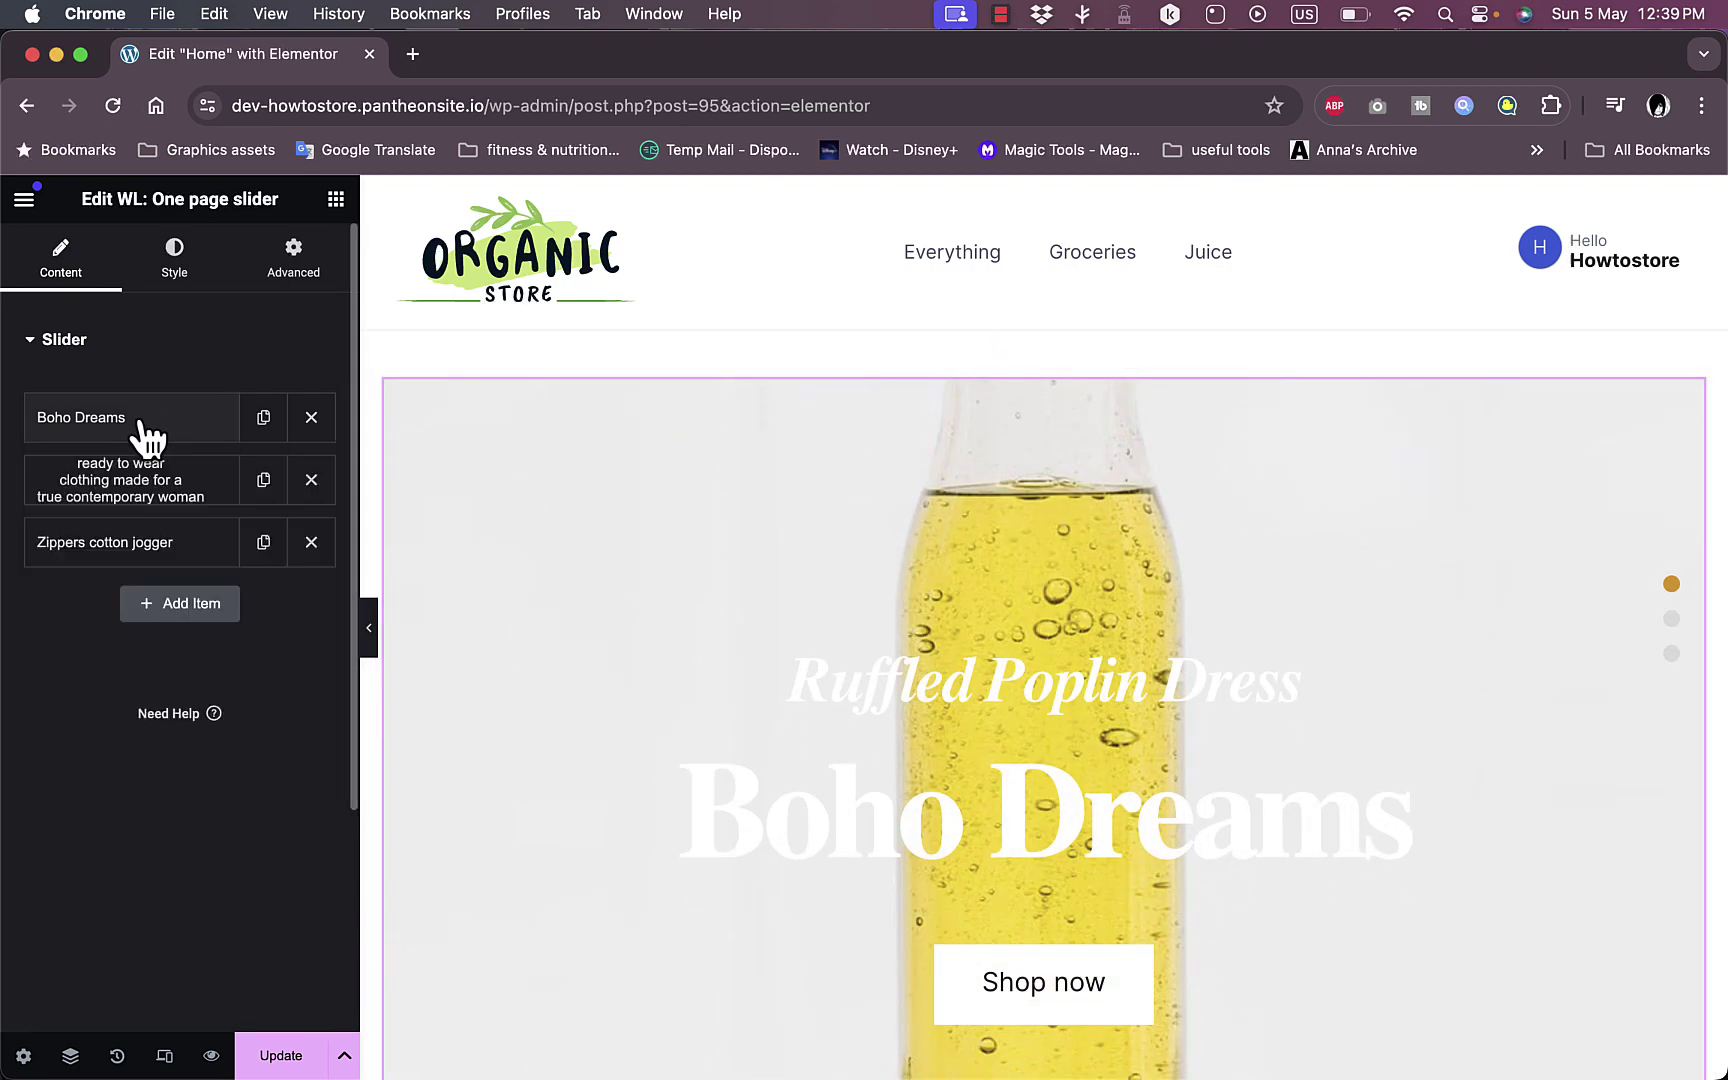
{"action": "left_click", "coordinate": [143, 420]}
{"action": "left_click", "coordinate": [143, 422]}
{"action": "left_click", "coordinate": [143, 424]}
{"action": "scroll", "coordinate": [163, 711], "scroll_direction": "down", "scroll_amount": 3}
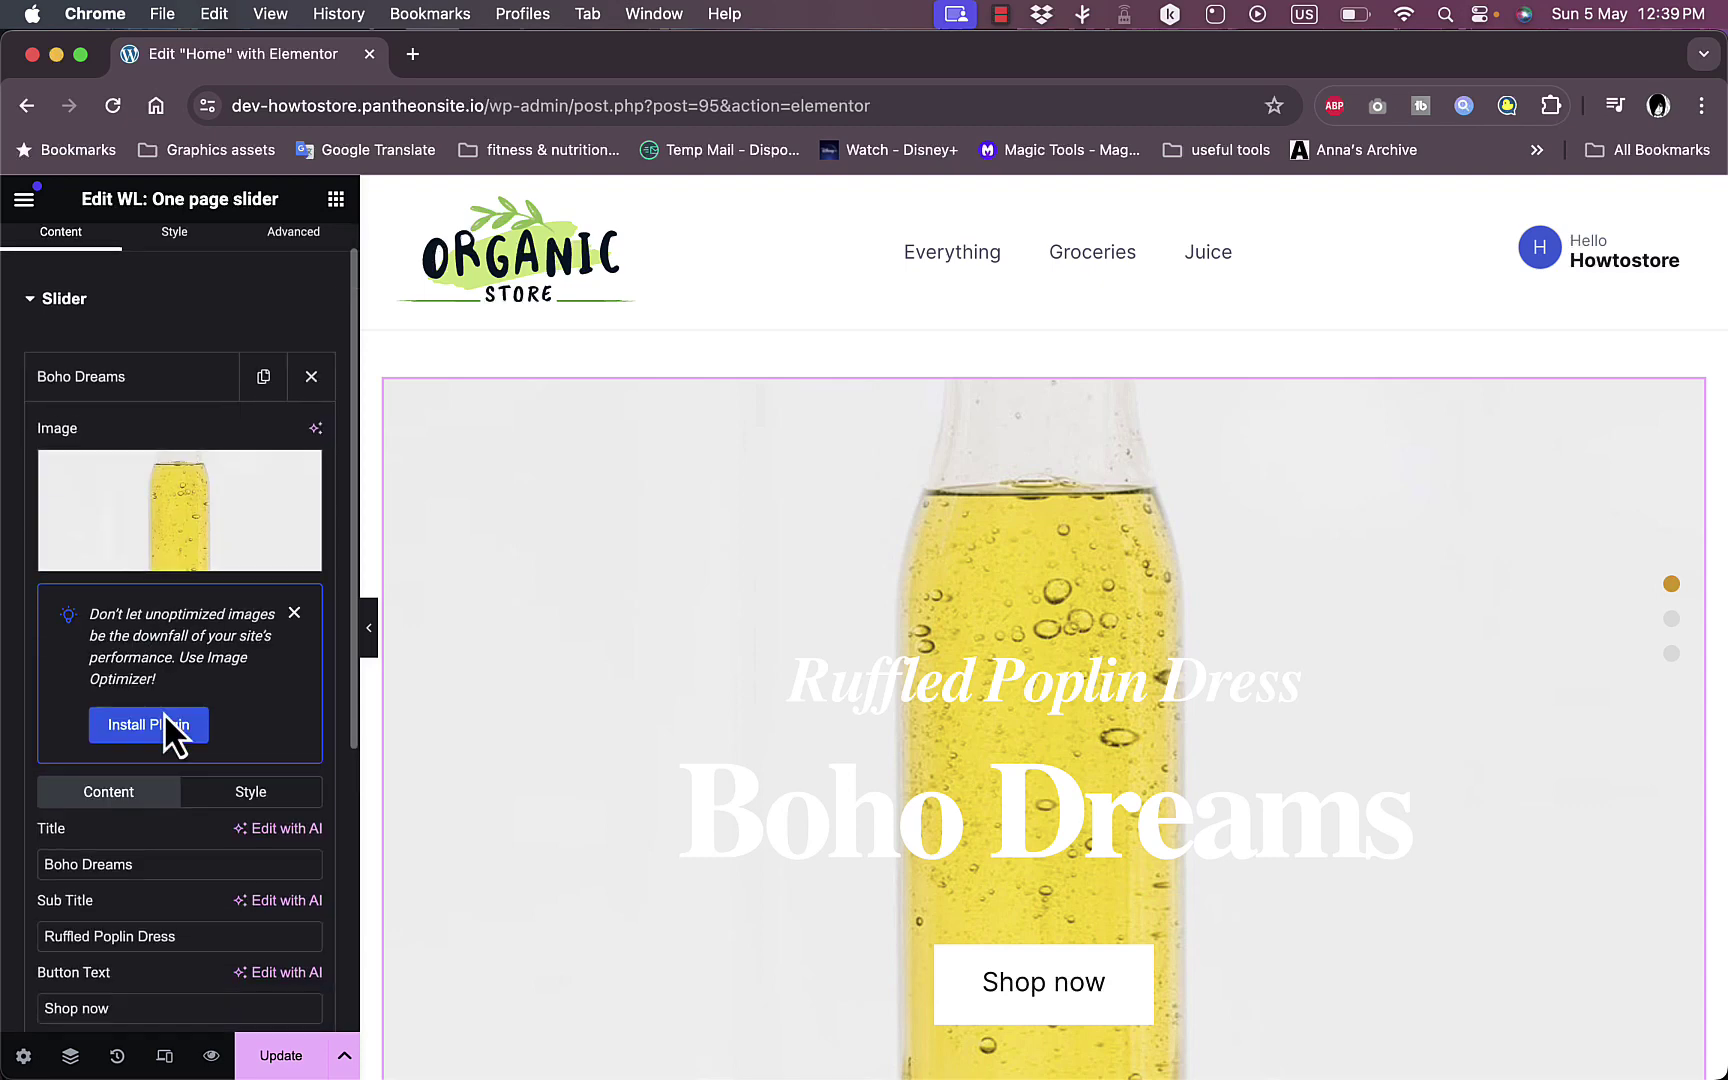
{"action": "double_click", "coordinate": [147, 740]}
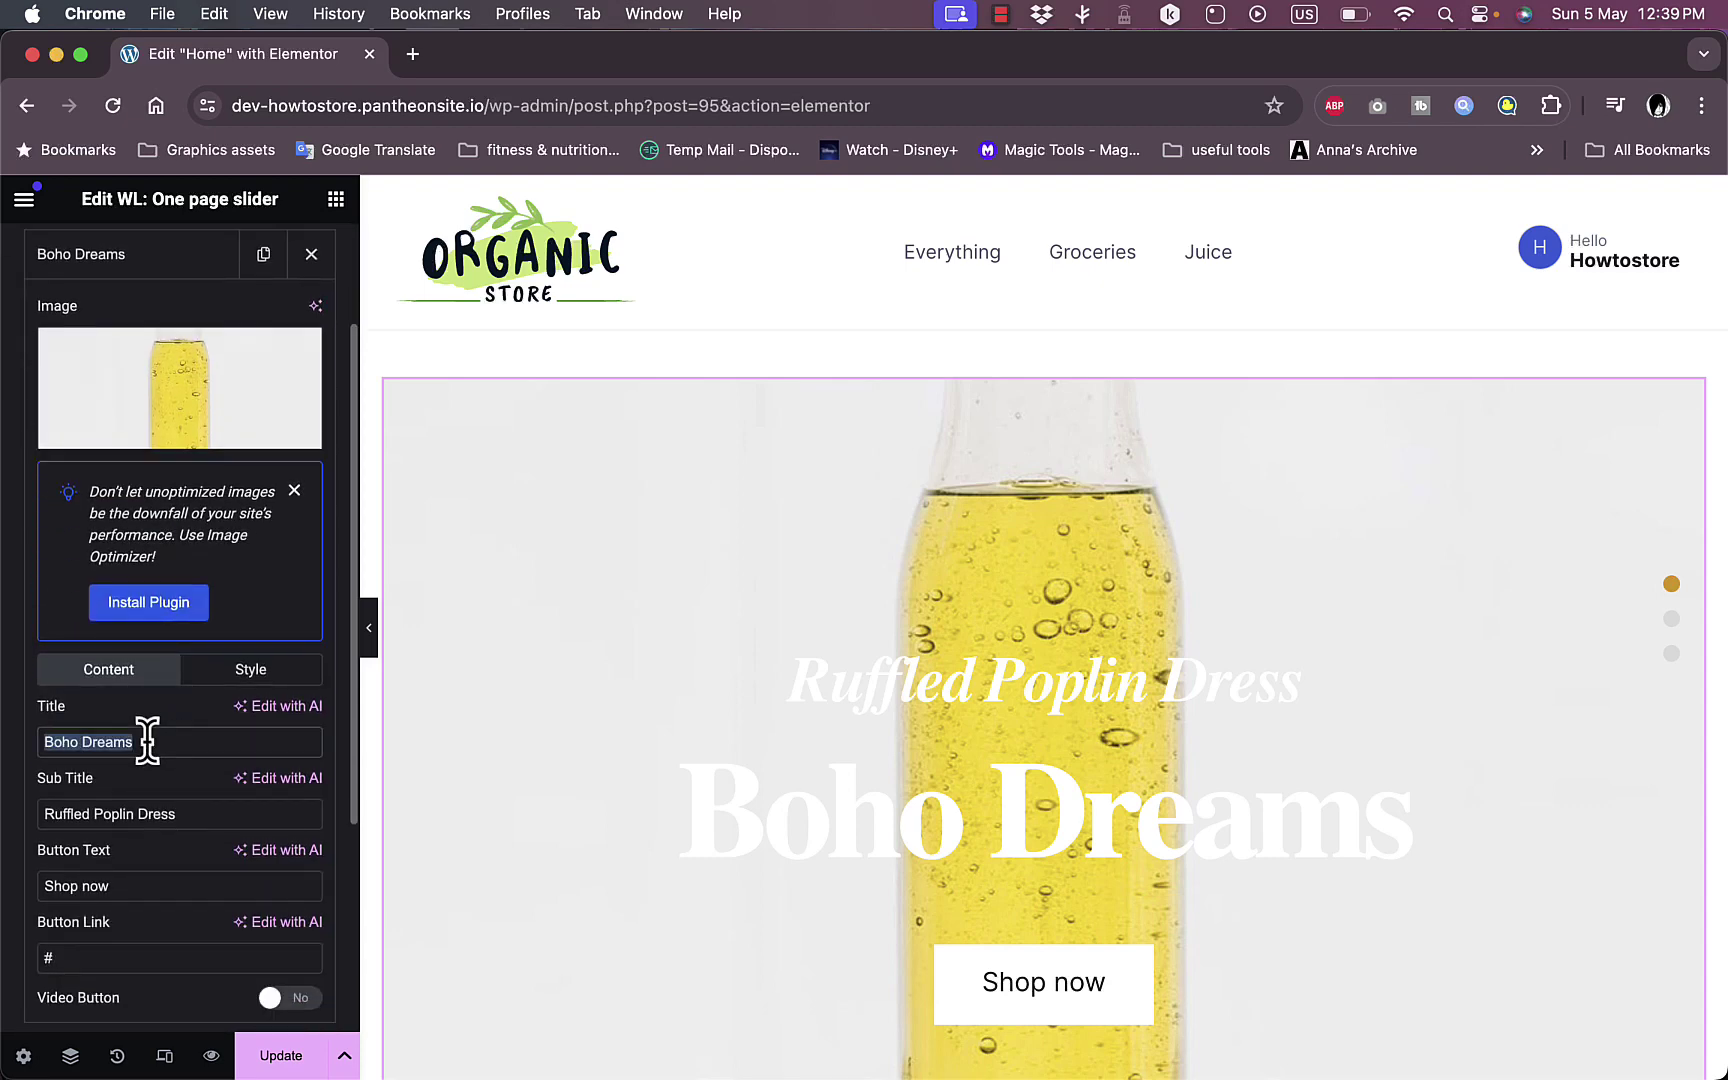
{"action": "type", "text": "olive oil"}
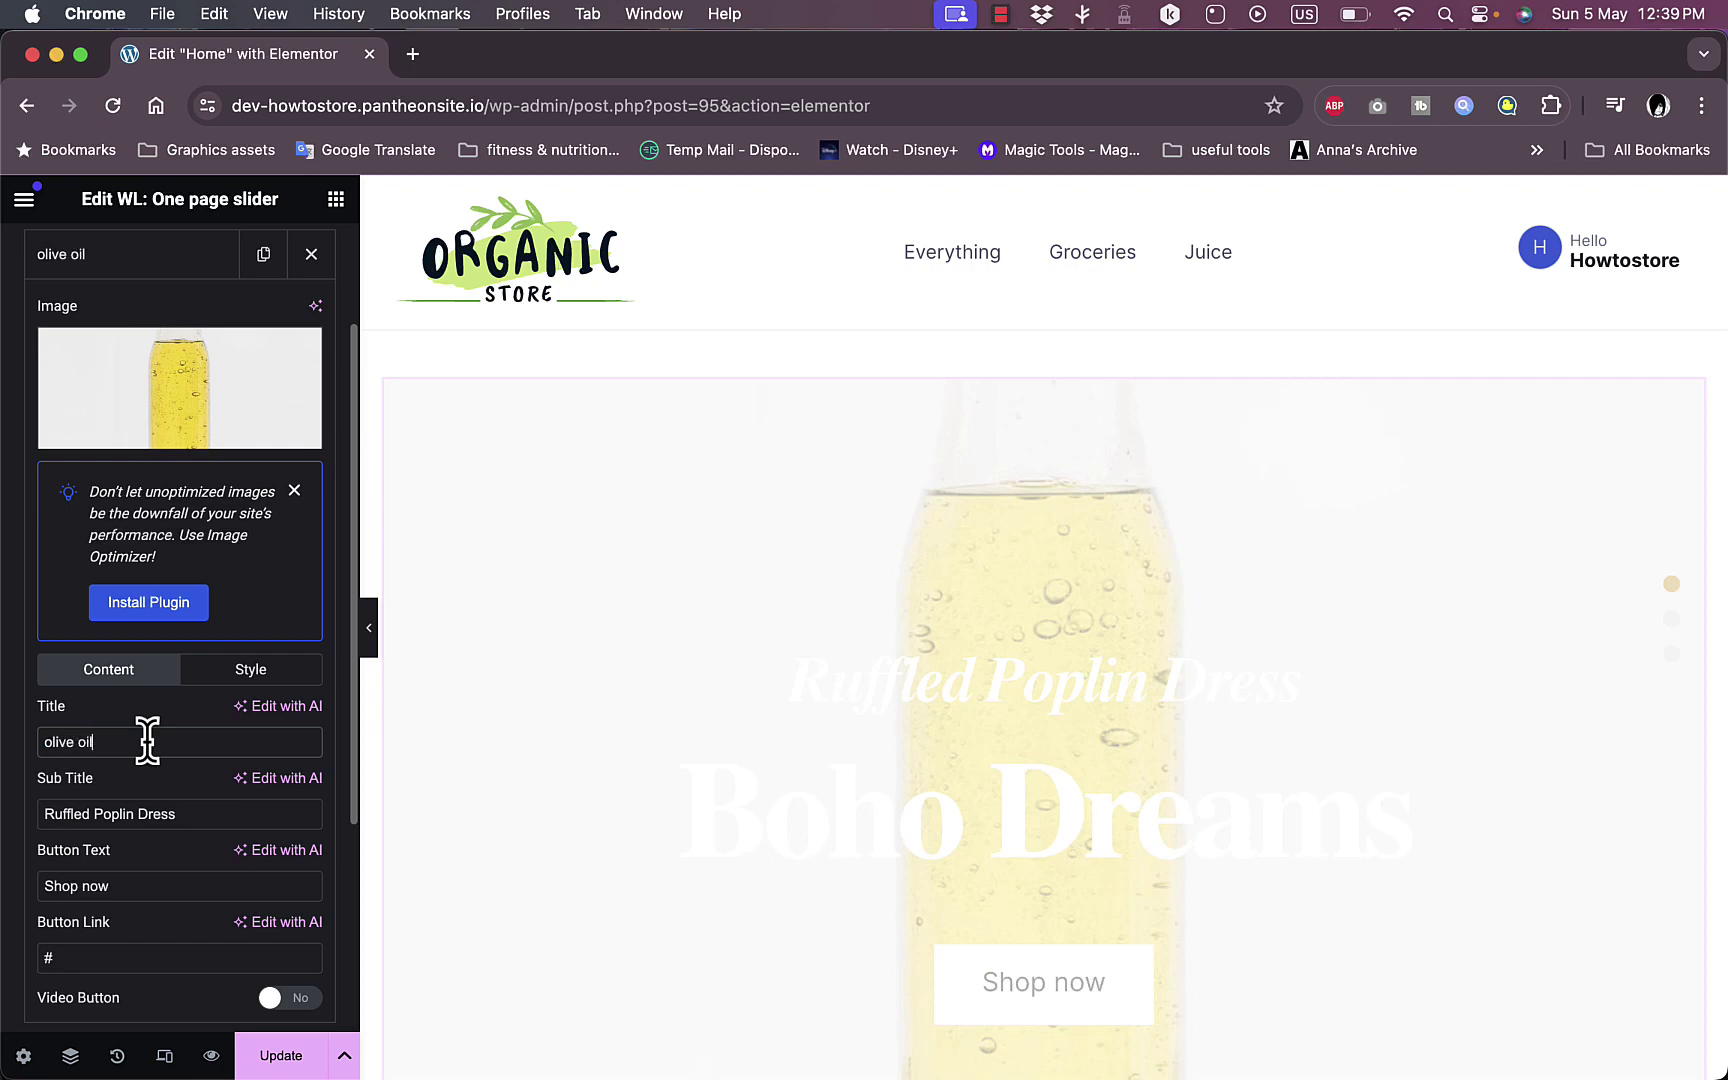
{"action": "triple_click", "coordinate": [139, 814]}
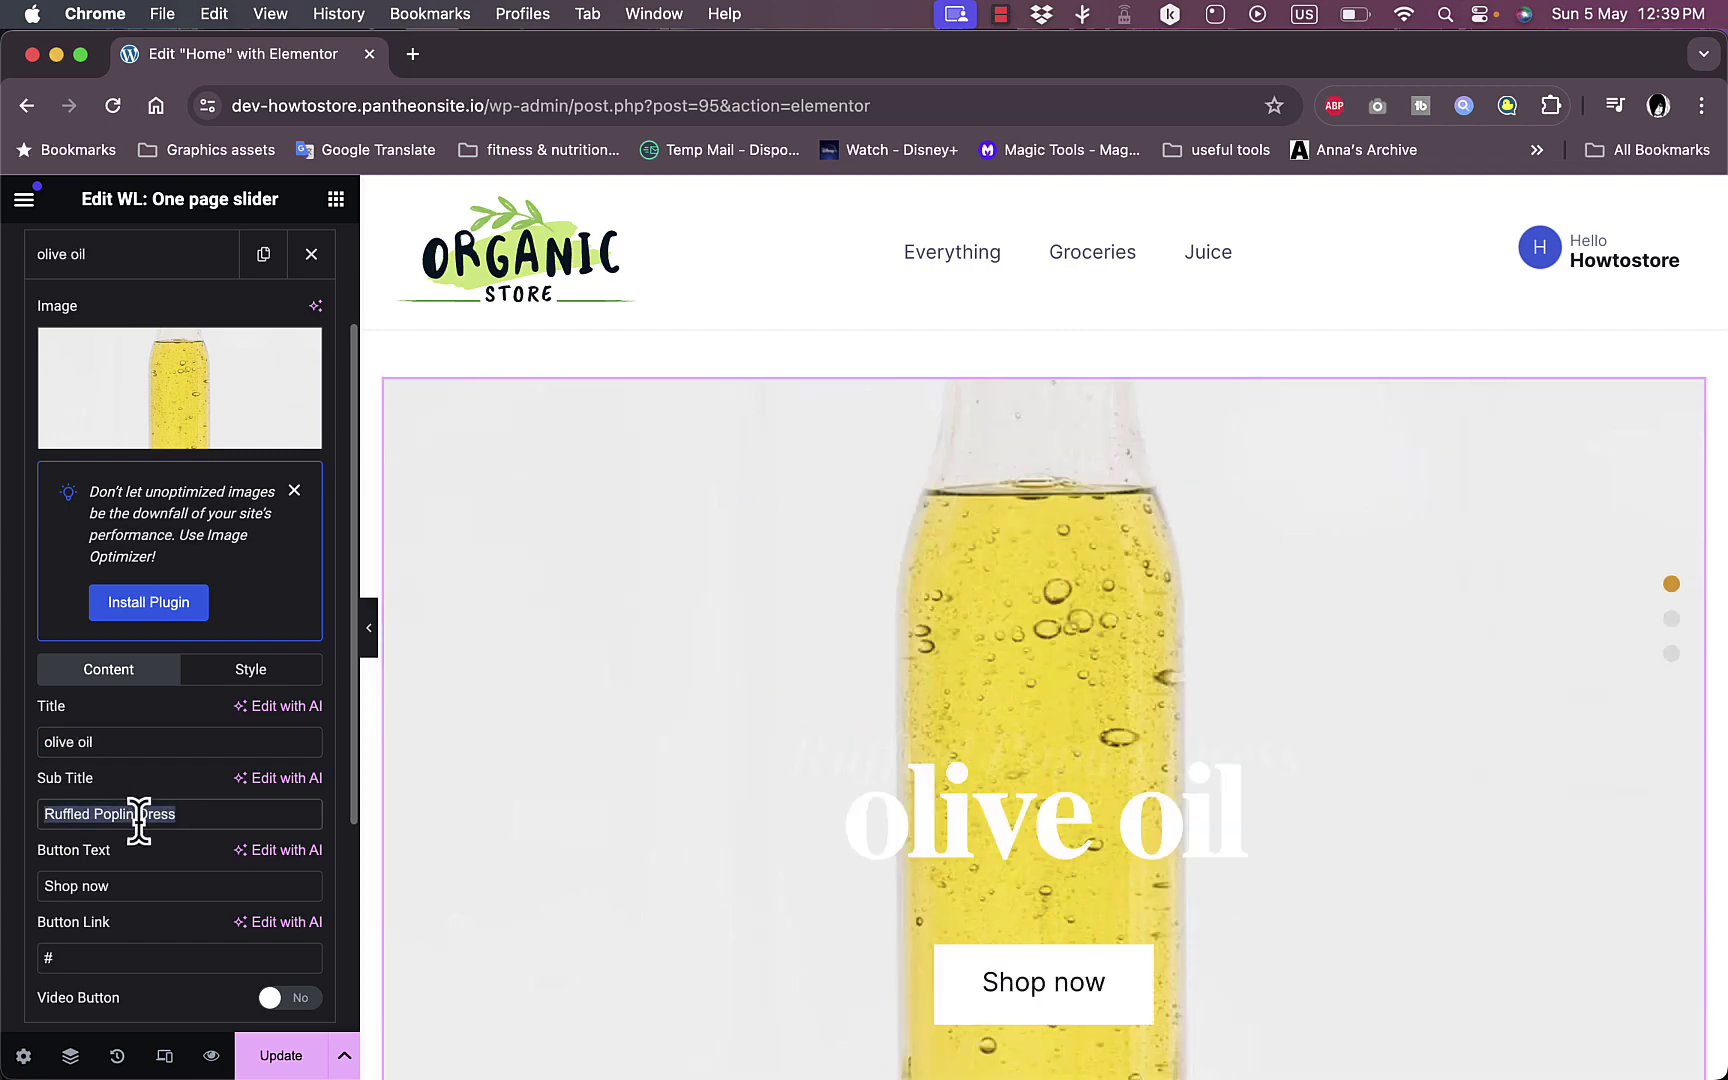
{"action": "type", "text": "extr"}
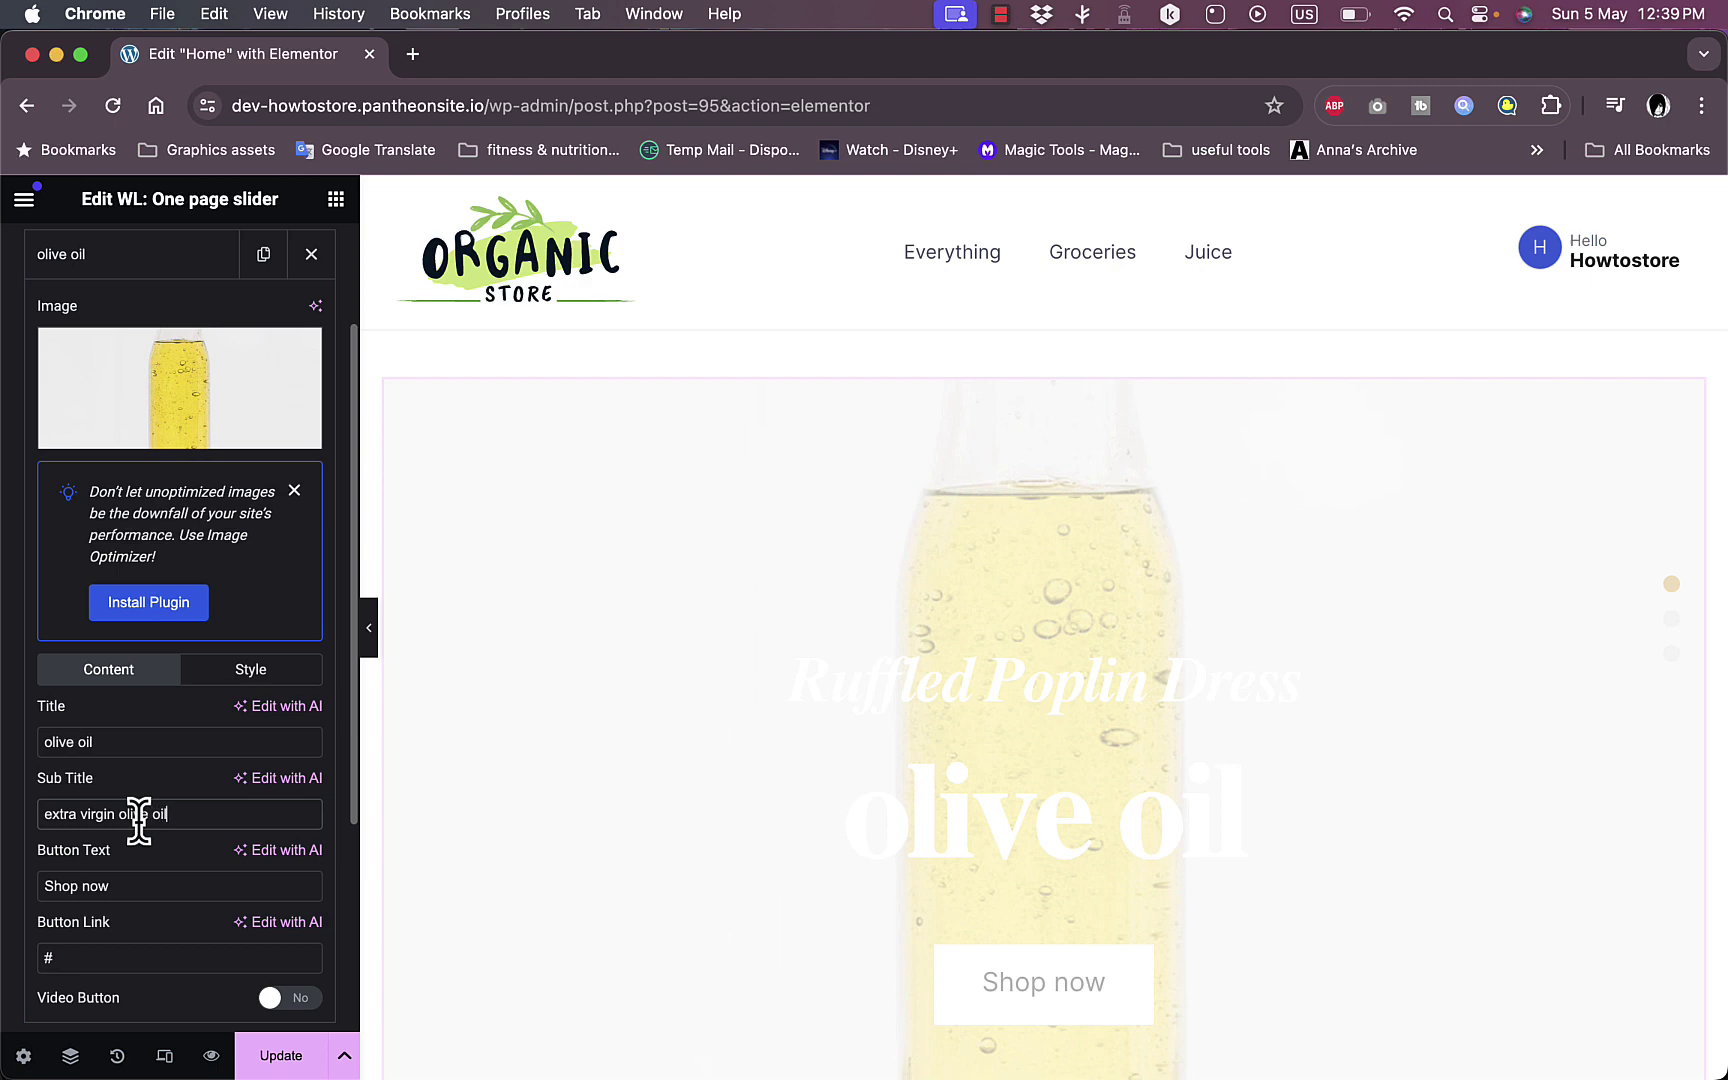
{"action": "type", "text": "a virgin olive oil"}
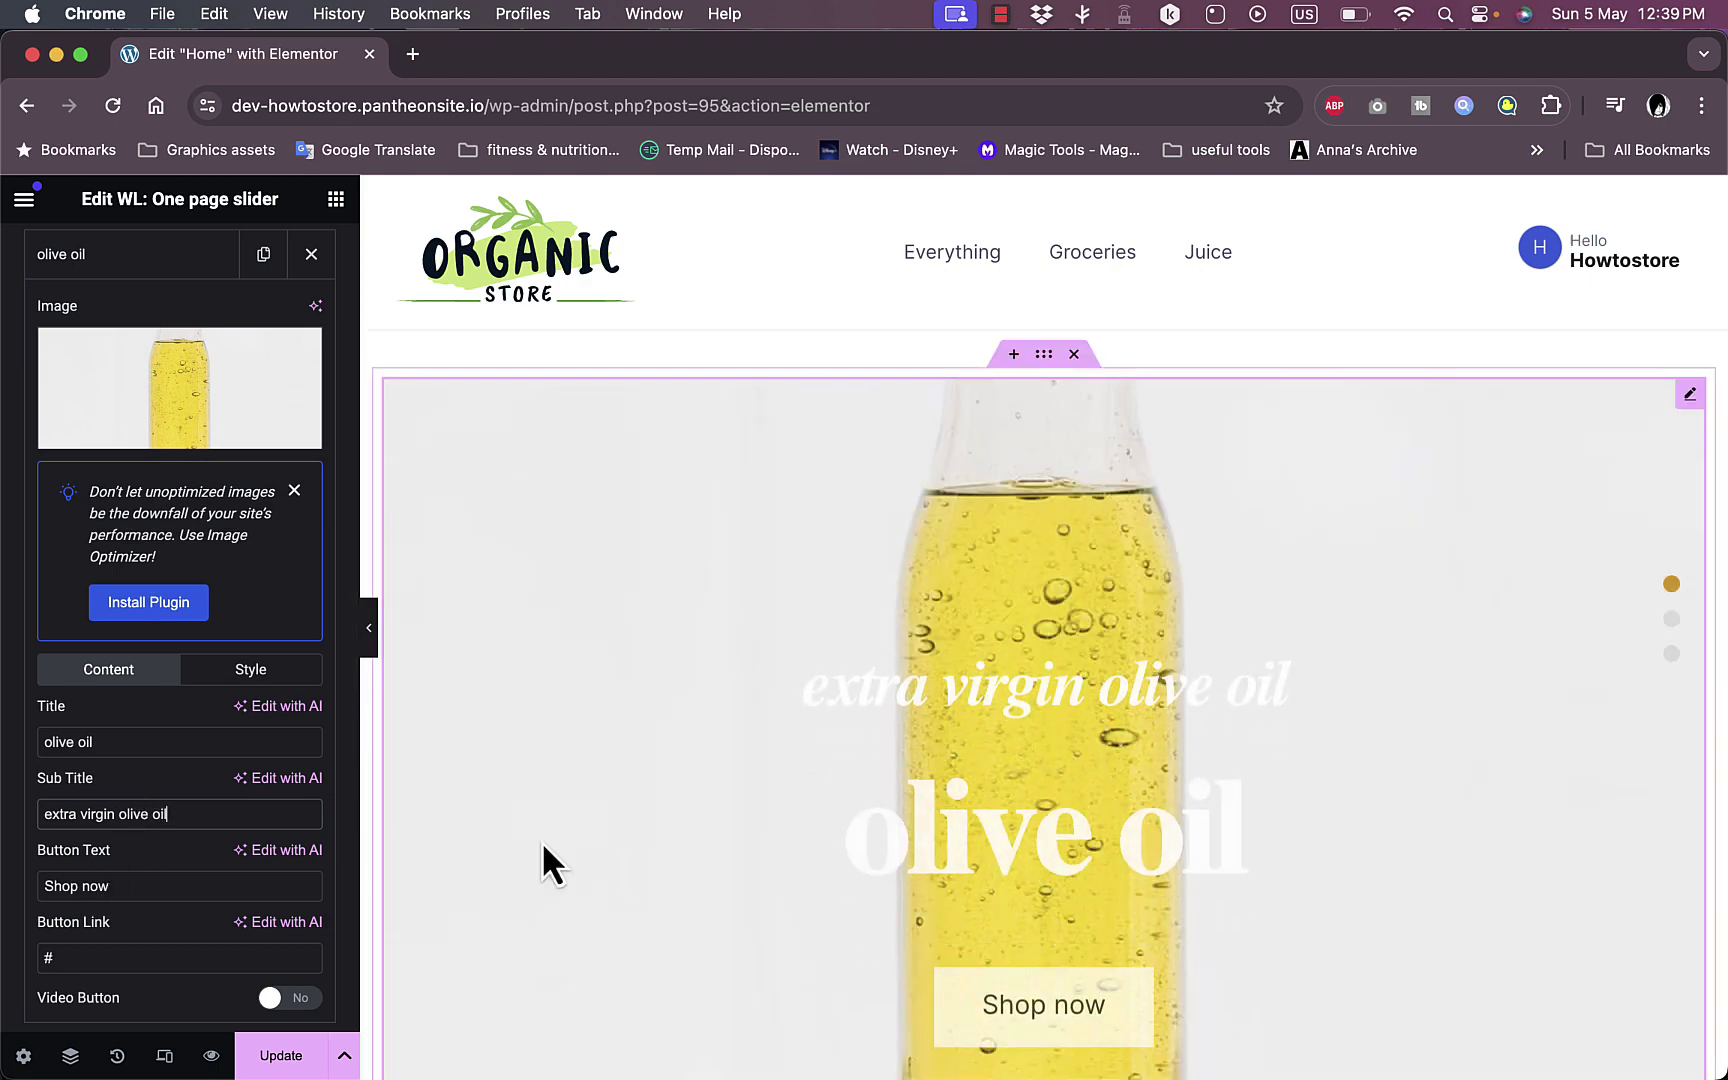
Change the first slide's button text to 'buy now' and leave its link empty.
{"action": "scroll", "coordinate": [345, 832], "scroll_direction": "down", "scroll_amount": 2}
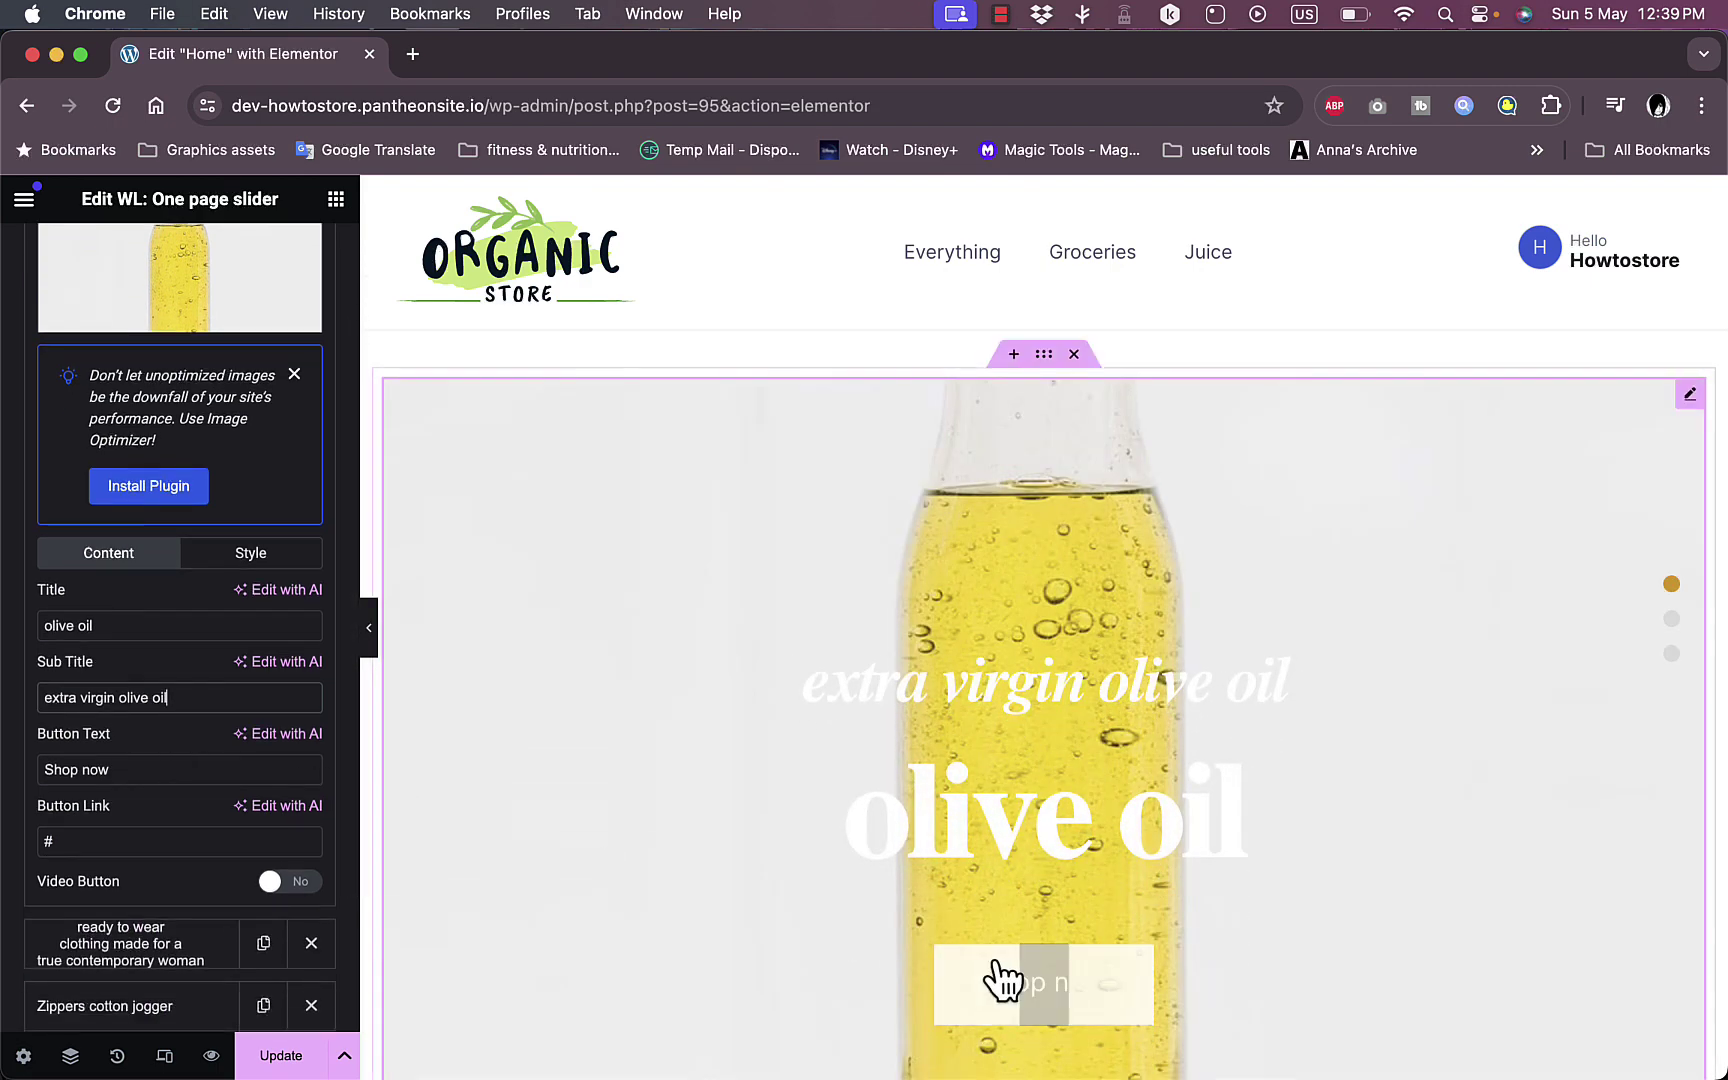
{"action": "double_click", "coordinate": [77, 768]}
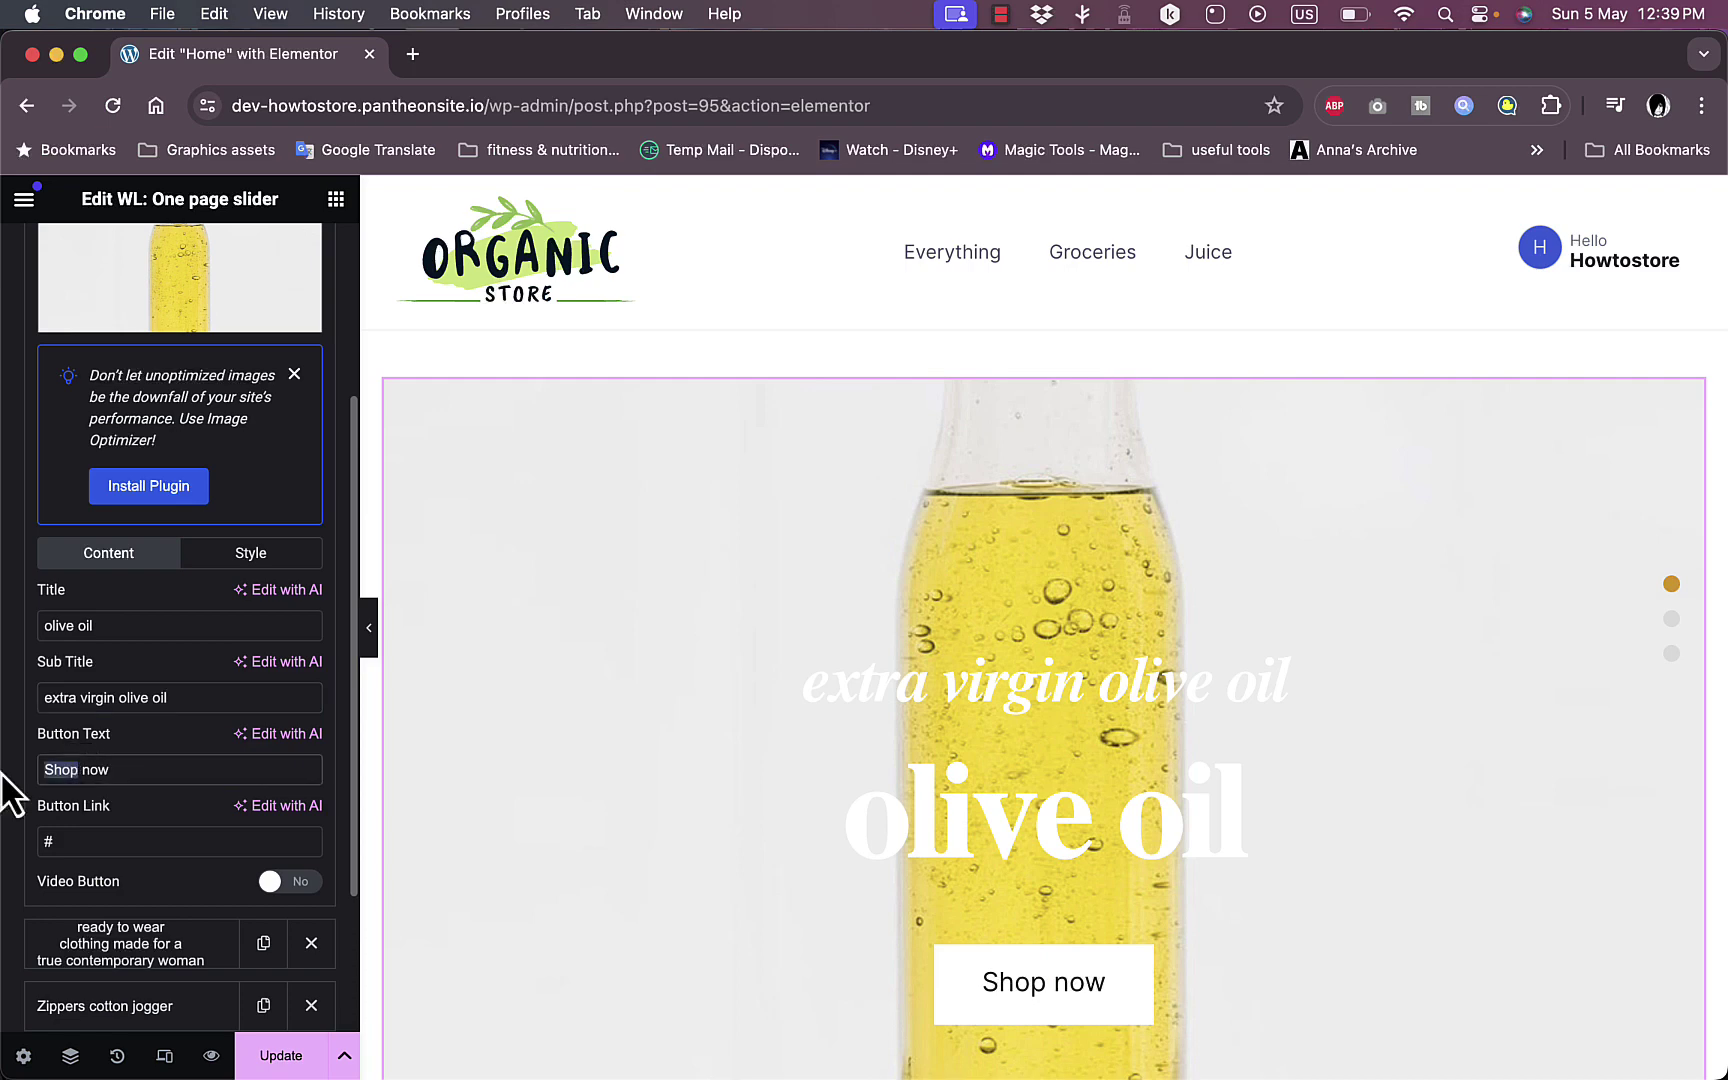
{"action": "type", "text": "buy"}
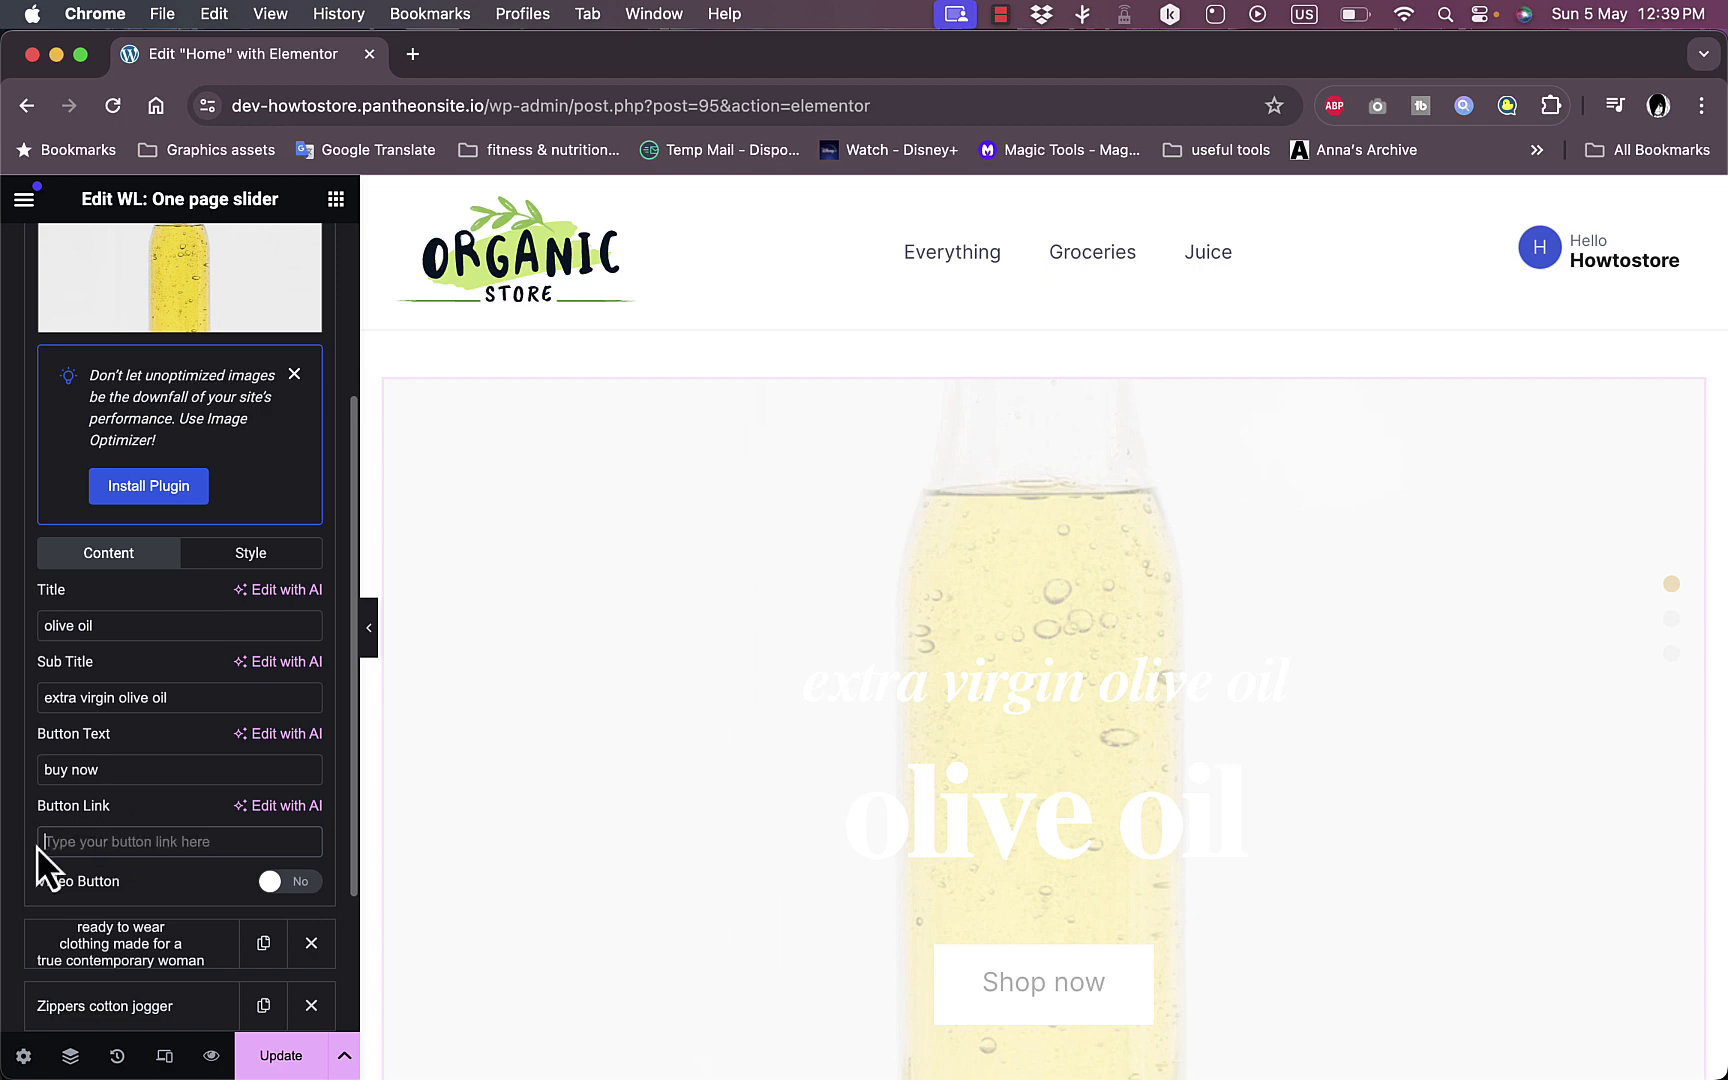
{"action": "scroll", "coordinate": [787, 648], "scroll_direction": "down", "scroll_amount": 2}
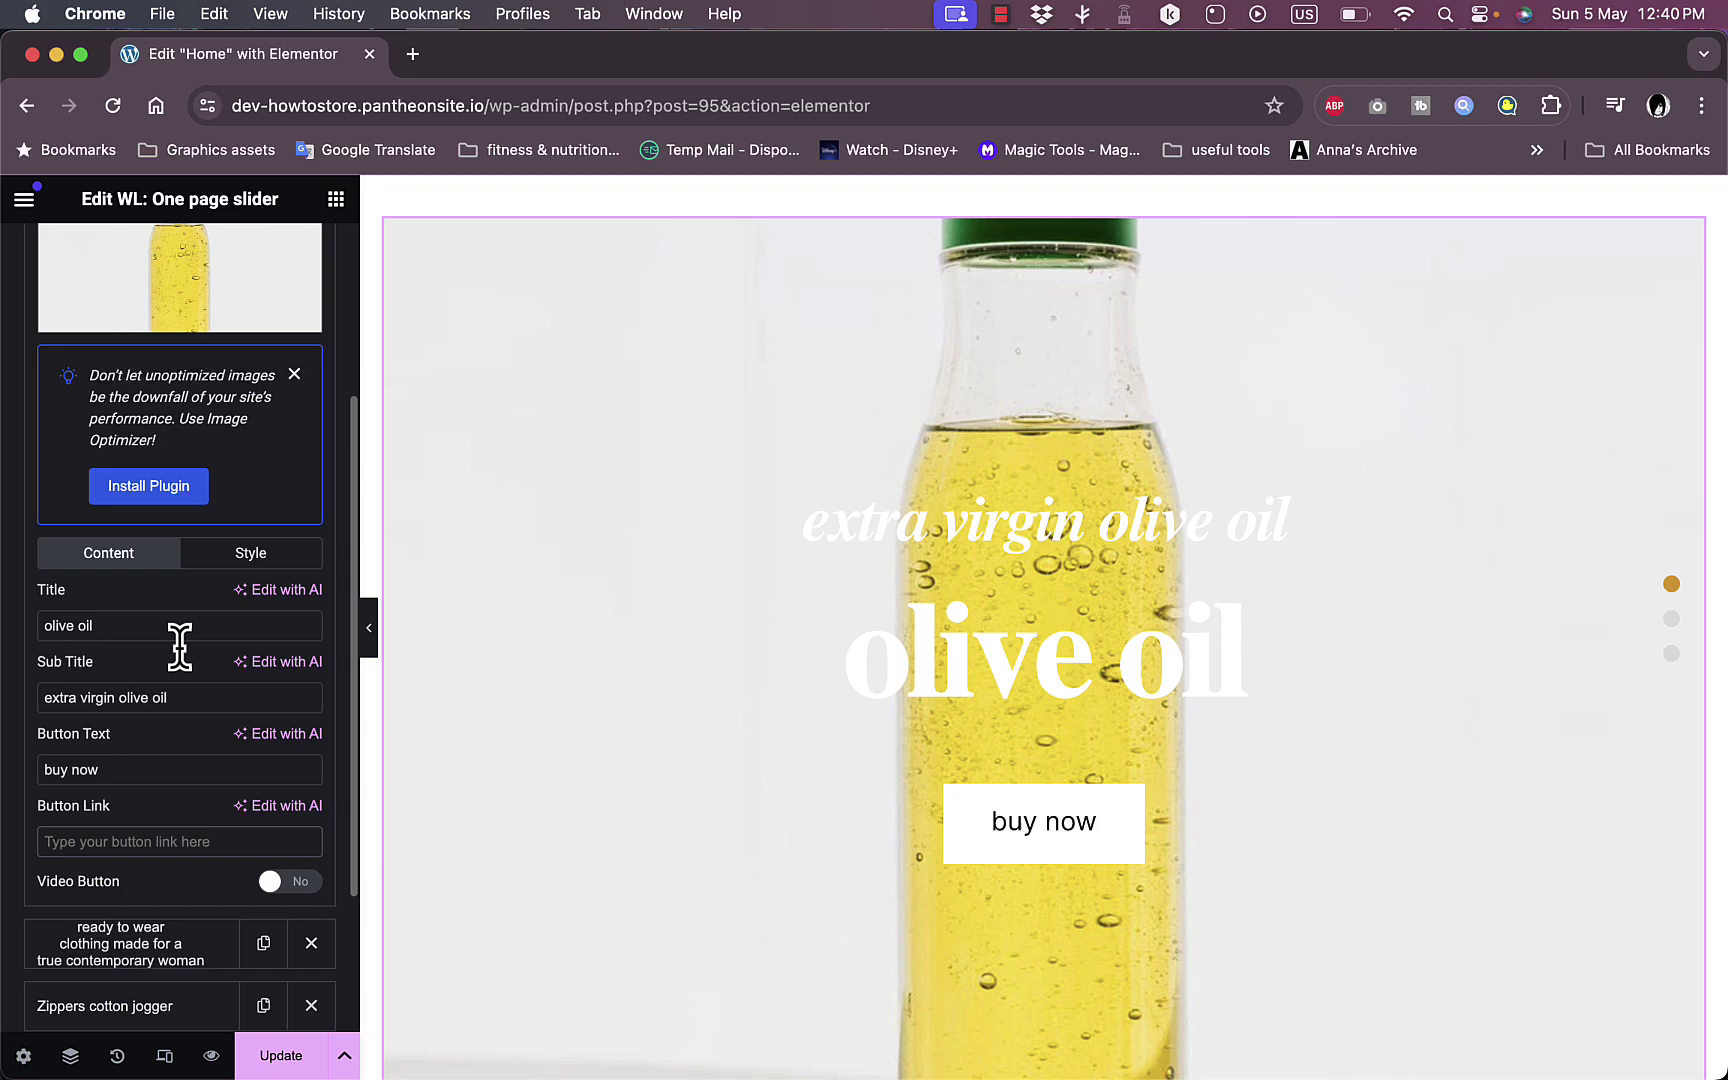
{"action": "left_click", "coordinate": [190, 845]}
{"action": "left_click", "coordinate": [262, 556]}
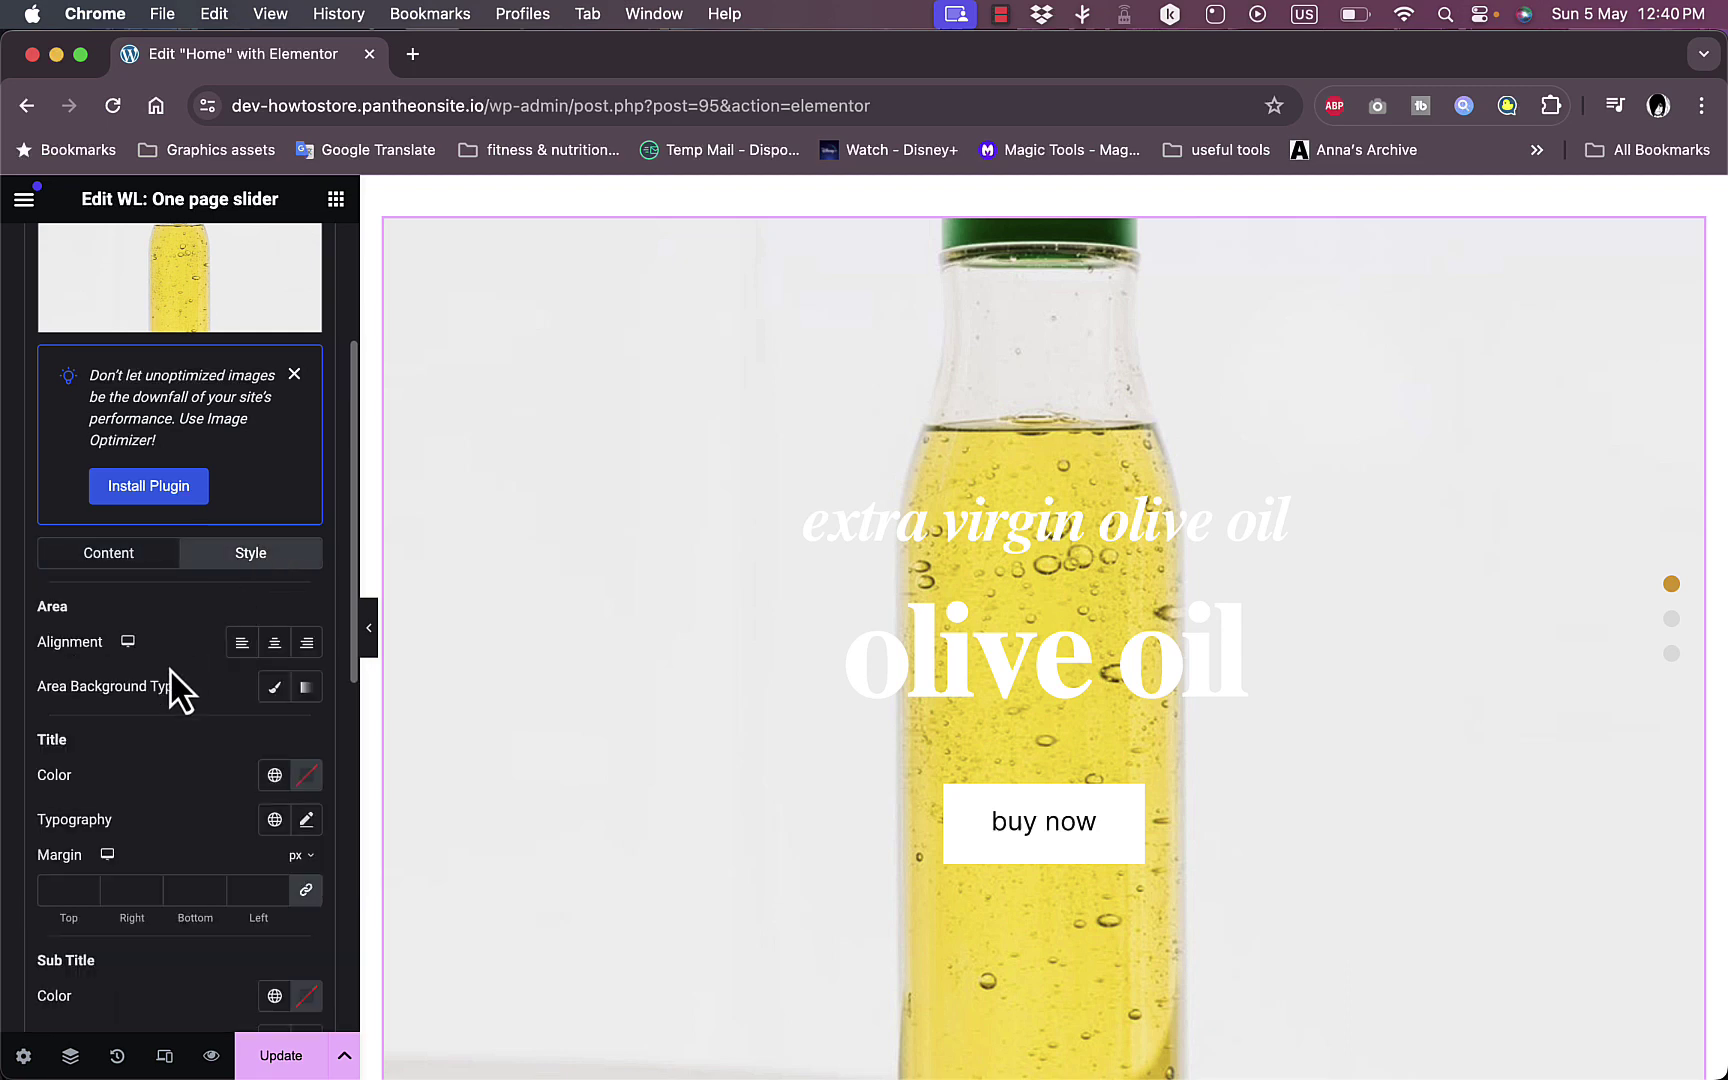
{"action": "scroll", "coordinate": [180, 697], "scroll_direction": "down", "scroll_amount": 2}
{"action": "scroll", "coordinate": [176, 690], "scroll_direction": "down", "scroll_amount": 1}
{"action": "scroll", "coordinate": [176, 690], "scroll_direction": "up", "scroll_amount": 2}
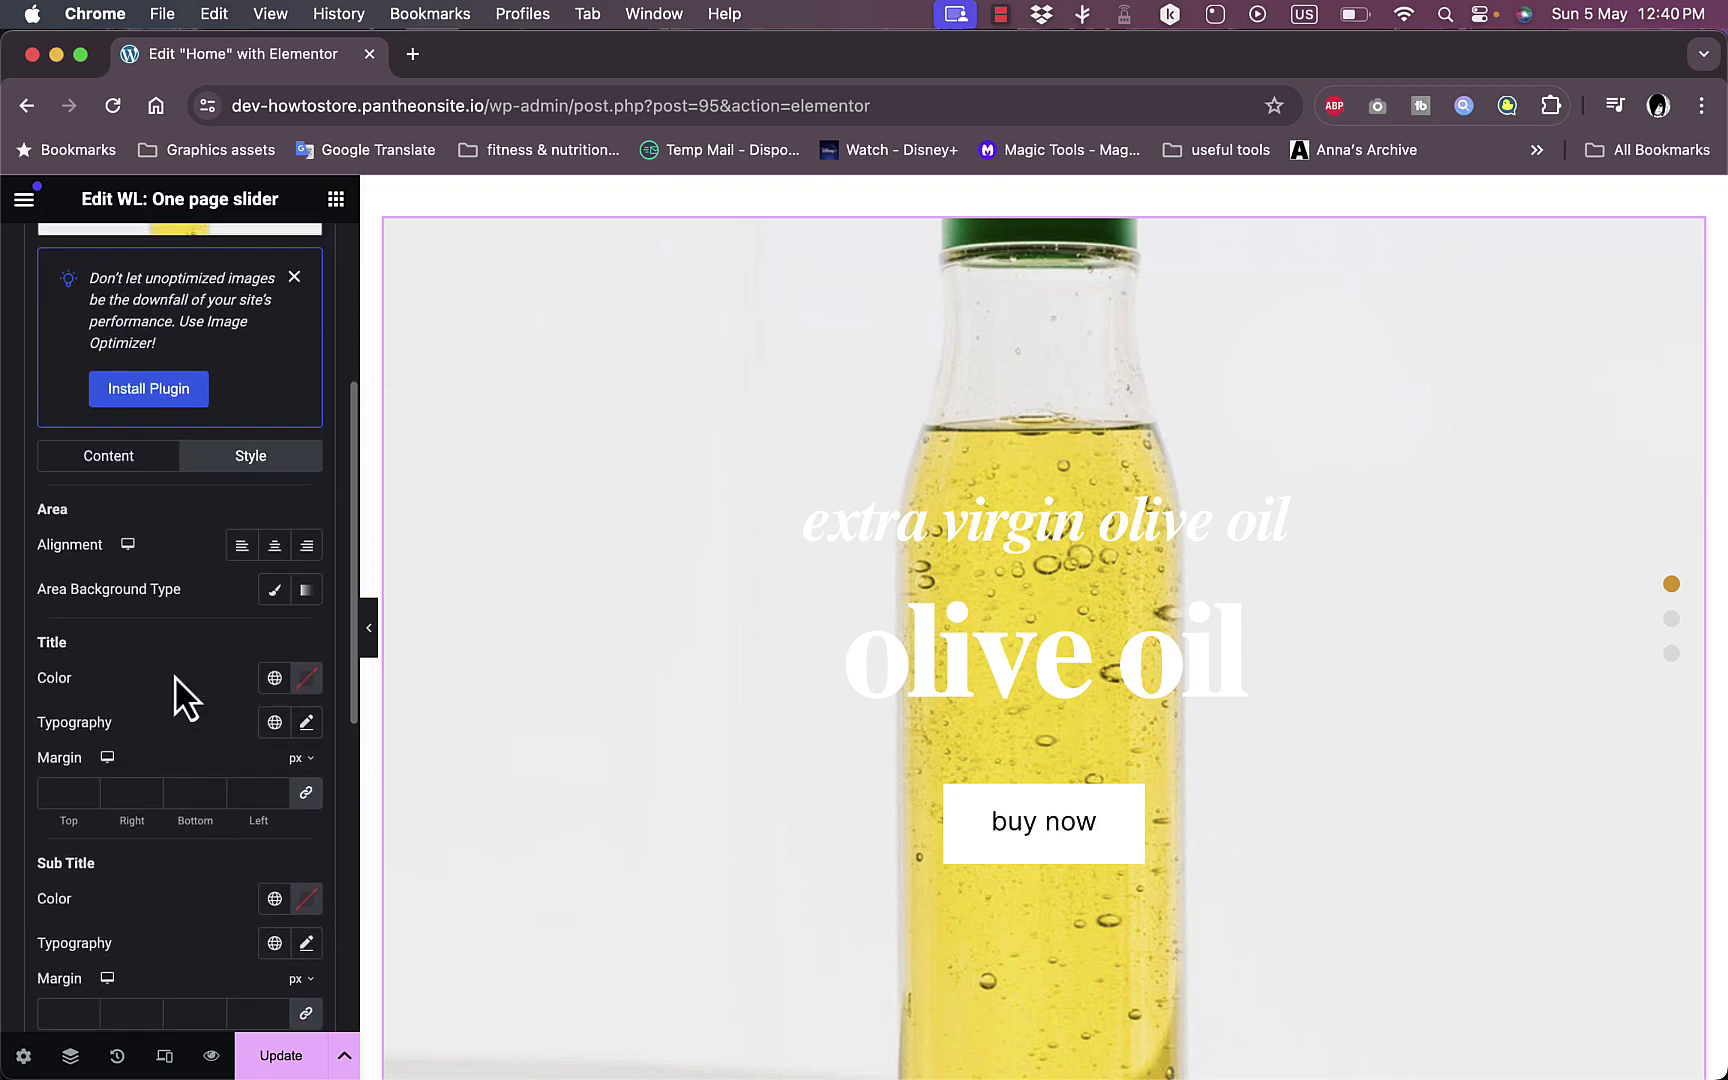
{"action": "left_click", "coordinate": [306, 682]}
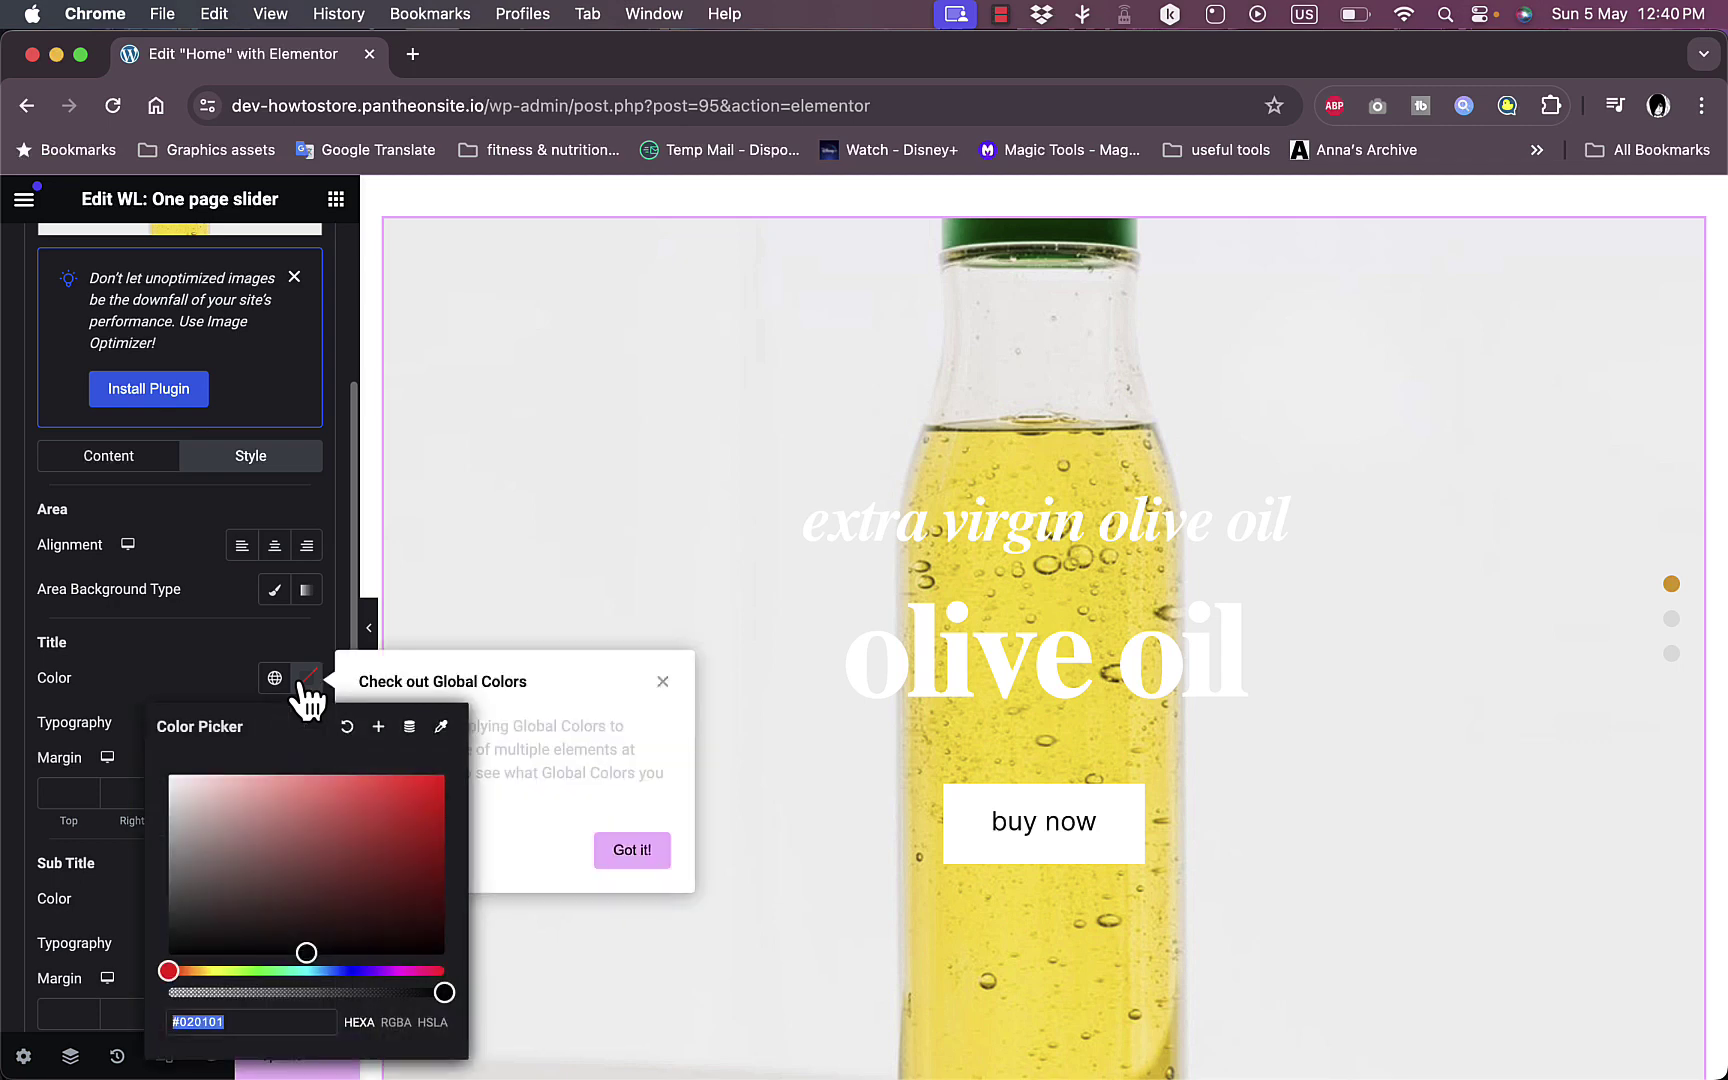
{"action": "left_click", "coordinate": [200, 683]}
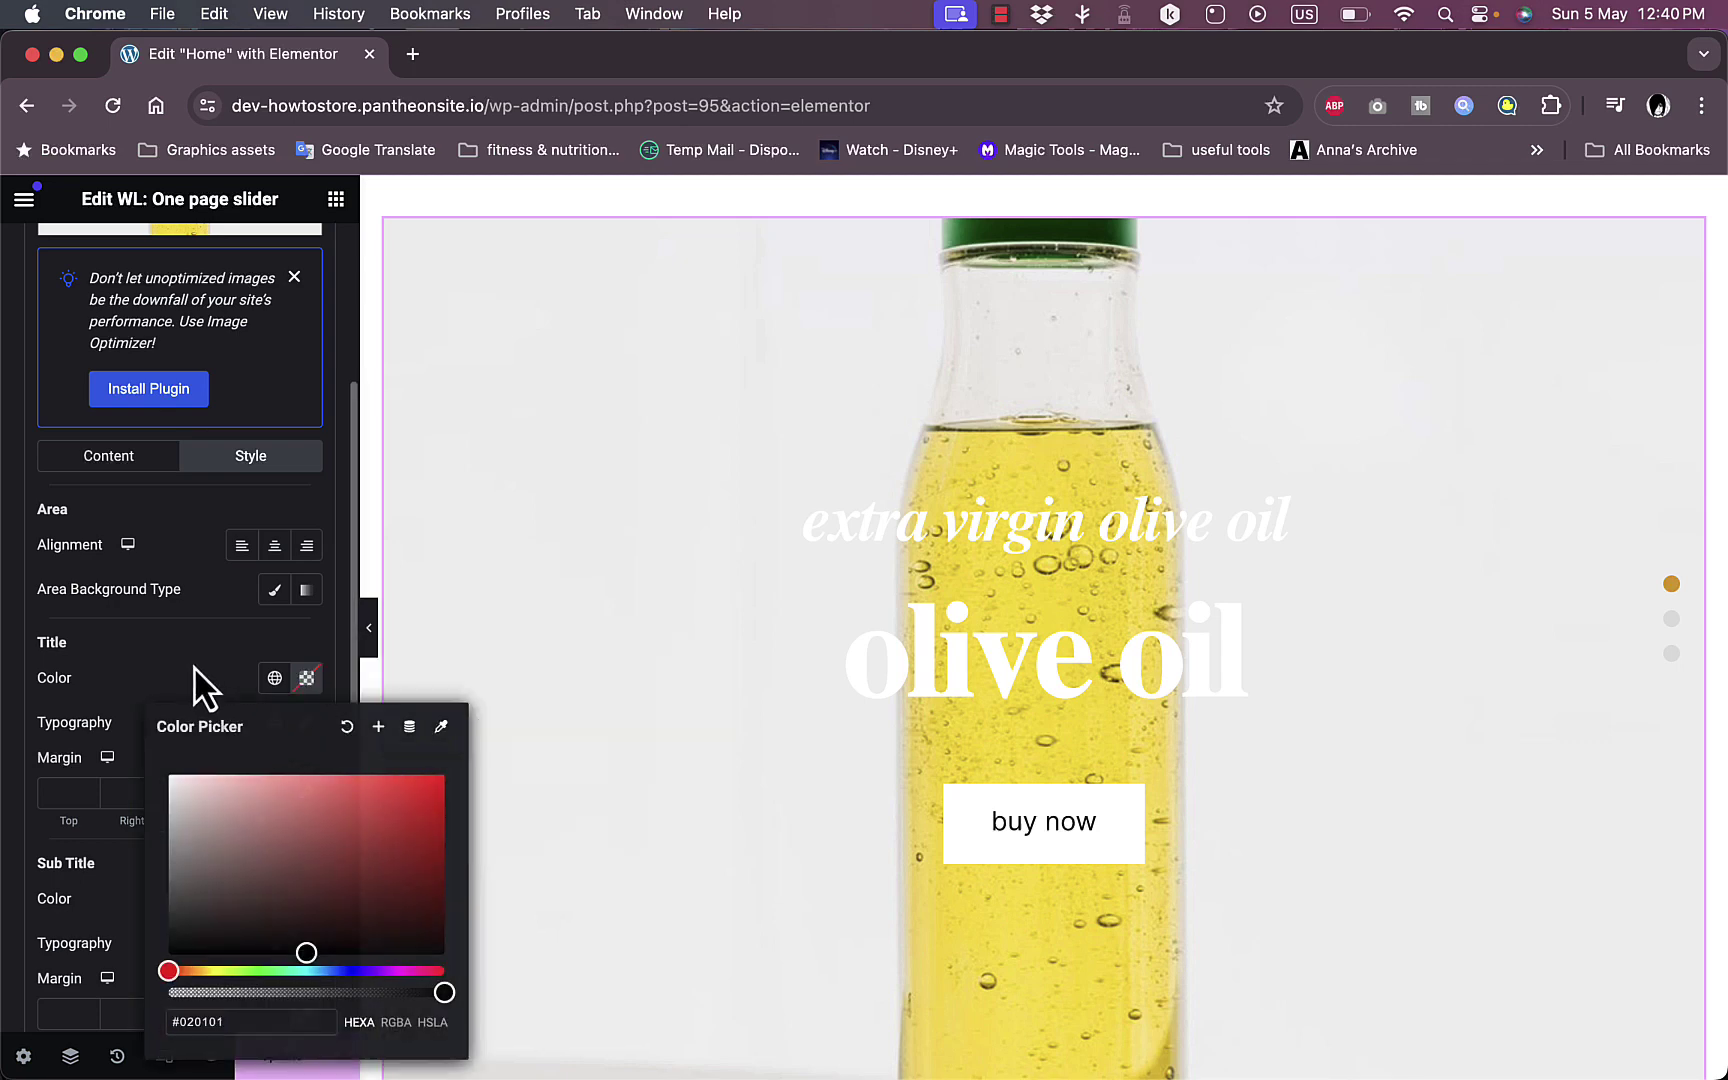
{"action": "left_click", "coordinate": [306, 680]}
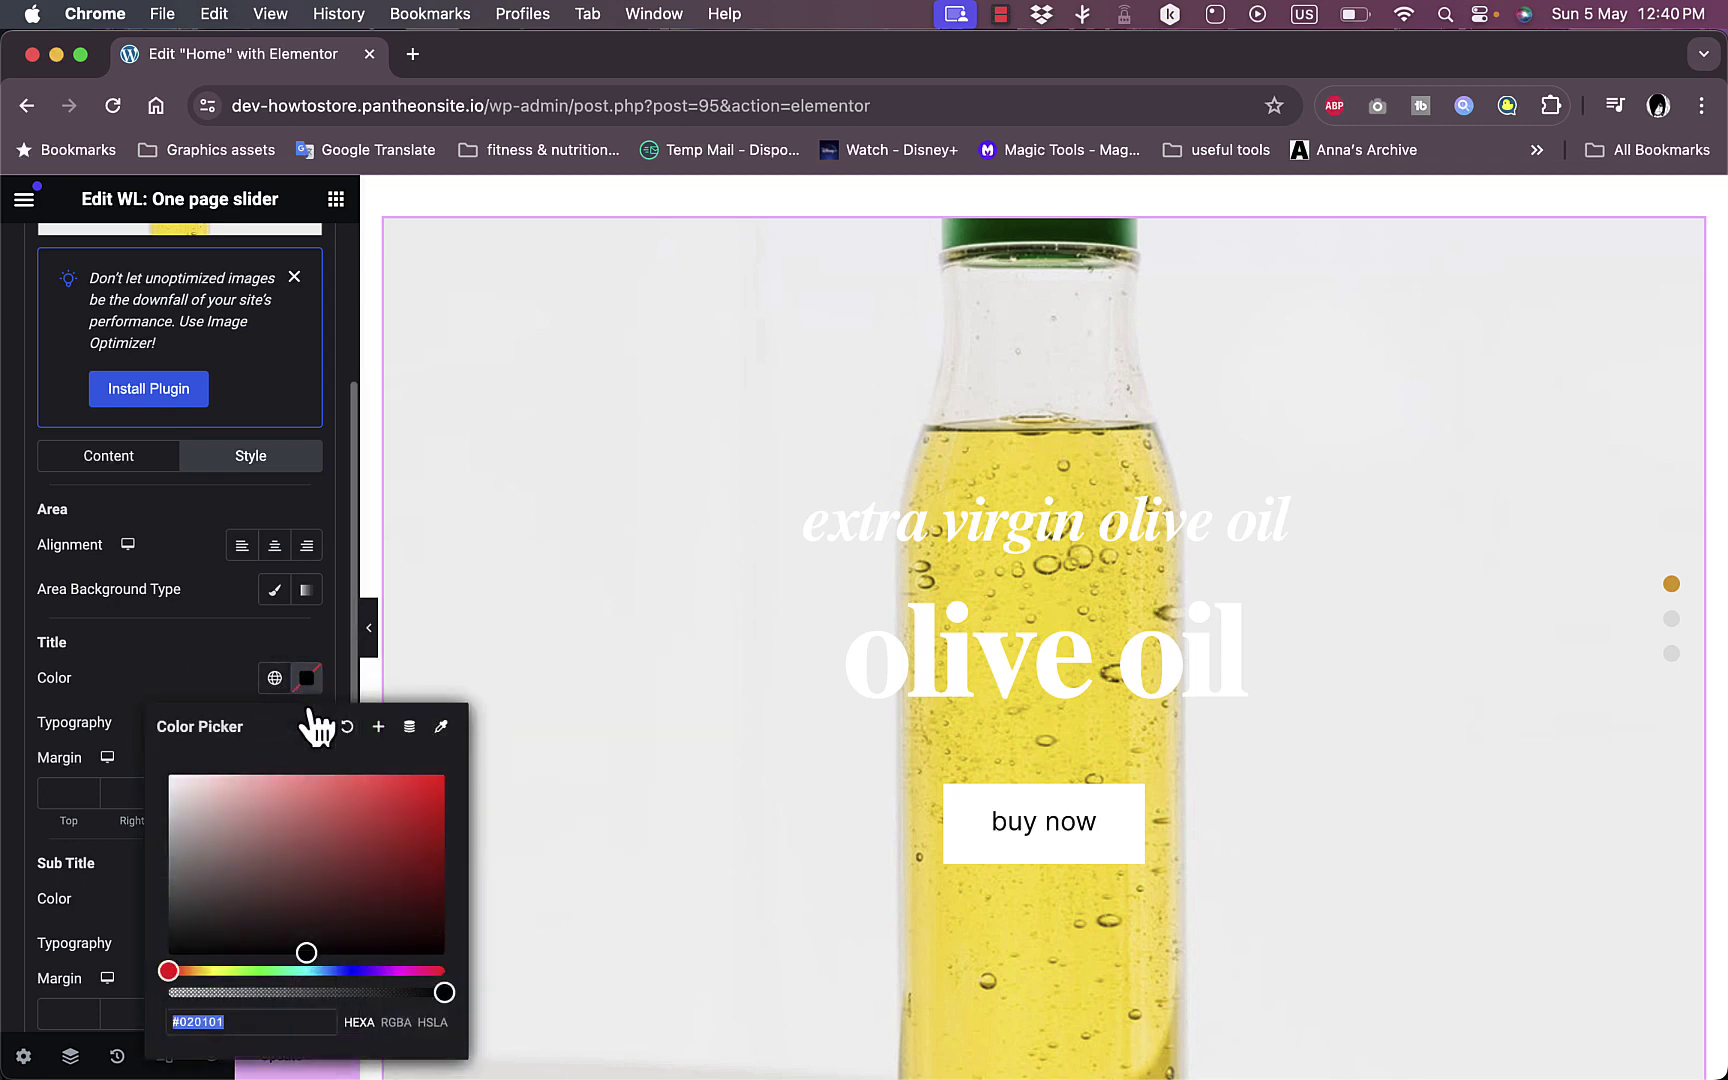
{"action": "left_click", "coordinate": [299, 913]}
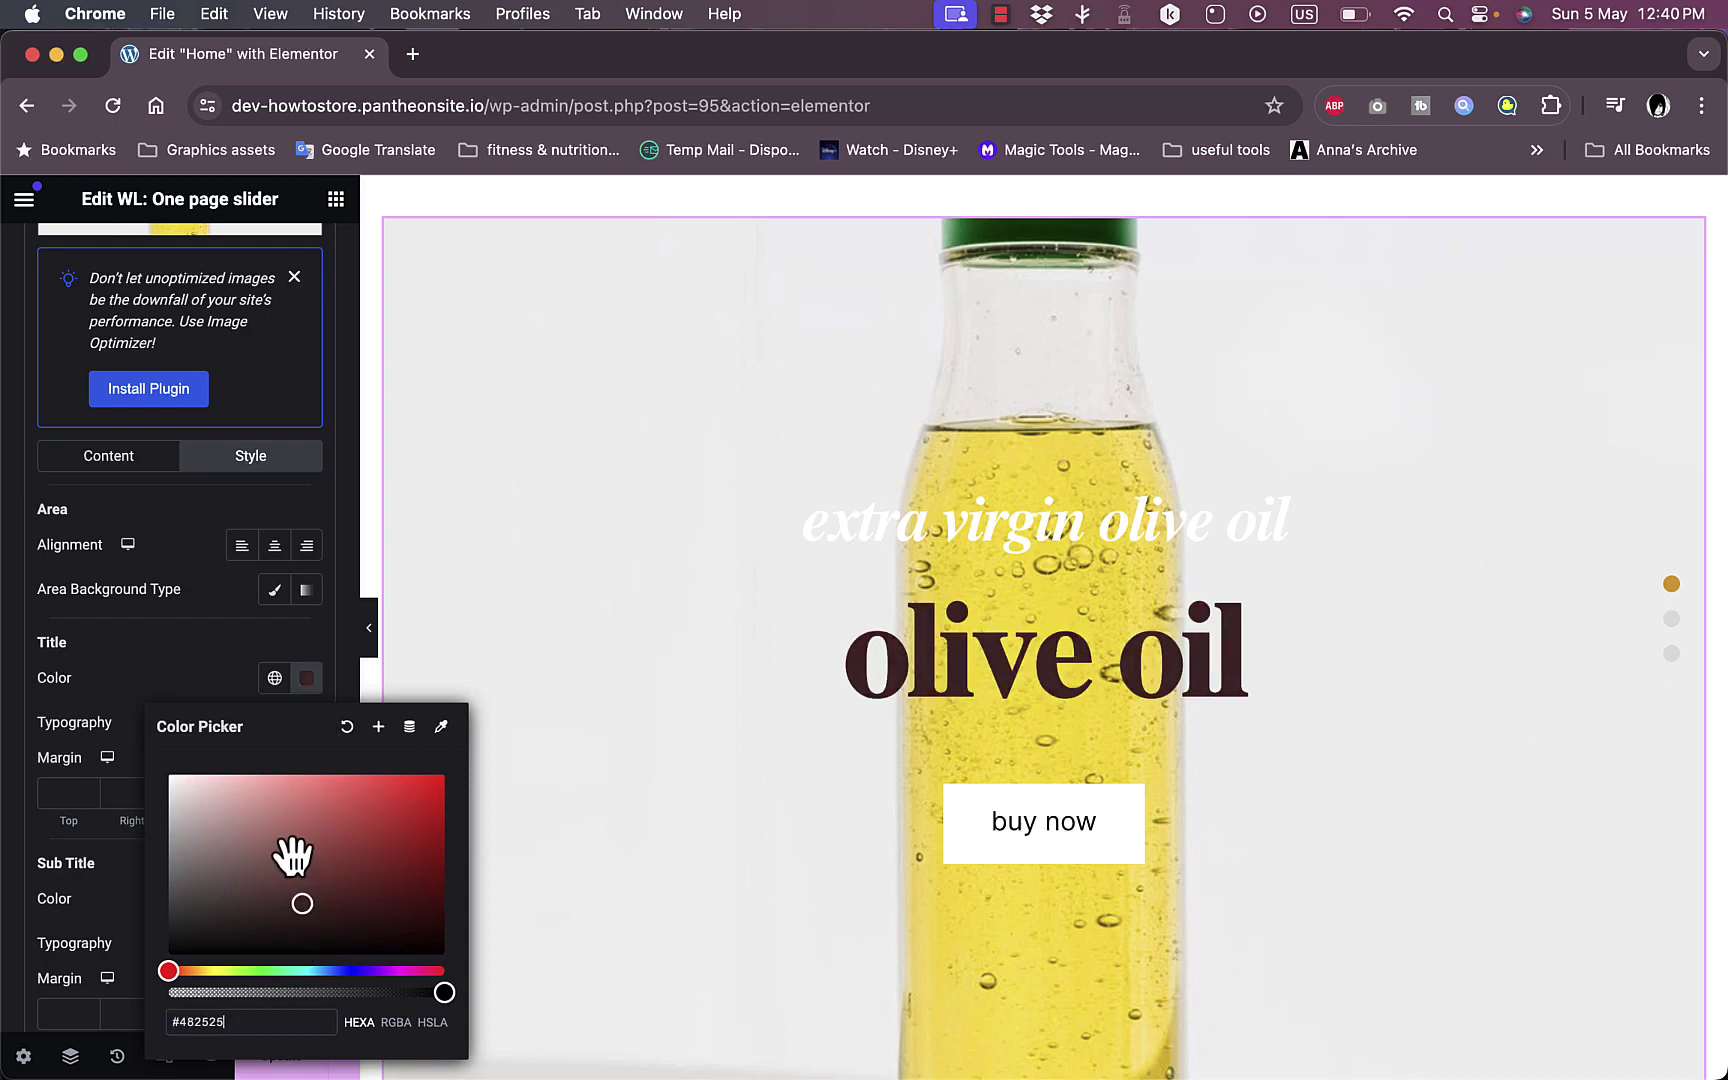
{"action": "left_click", "coordinate": [200, 683]}
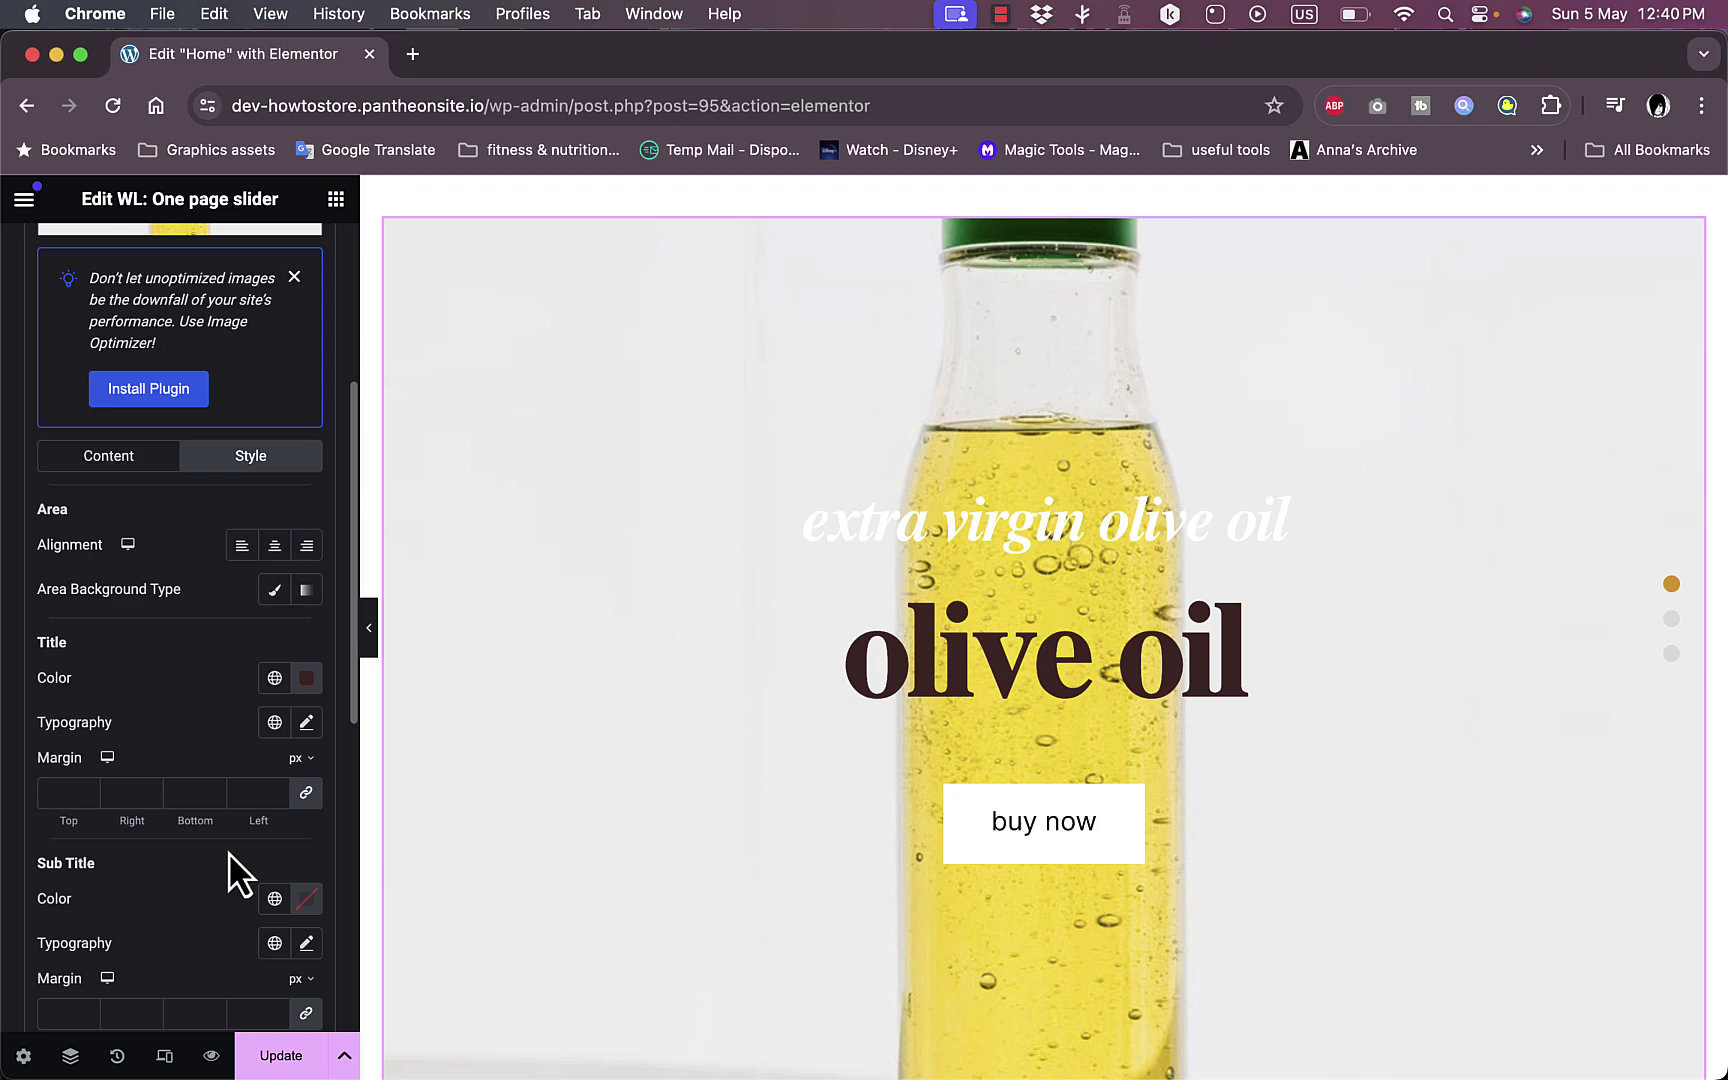
{"action": "left_click", "coordinate": [309, 902]}
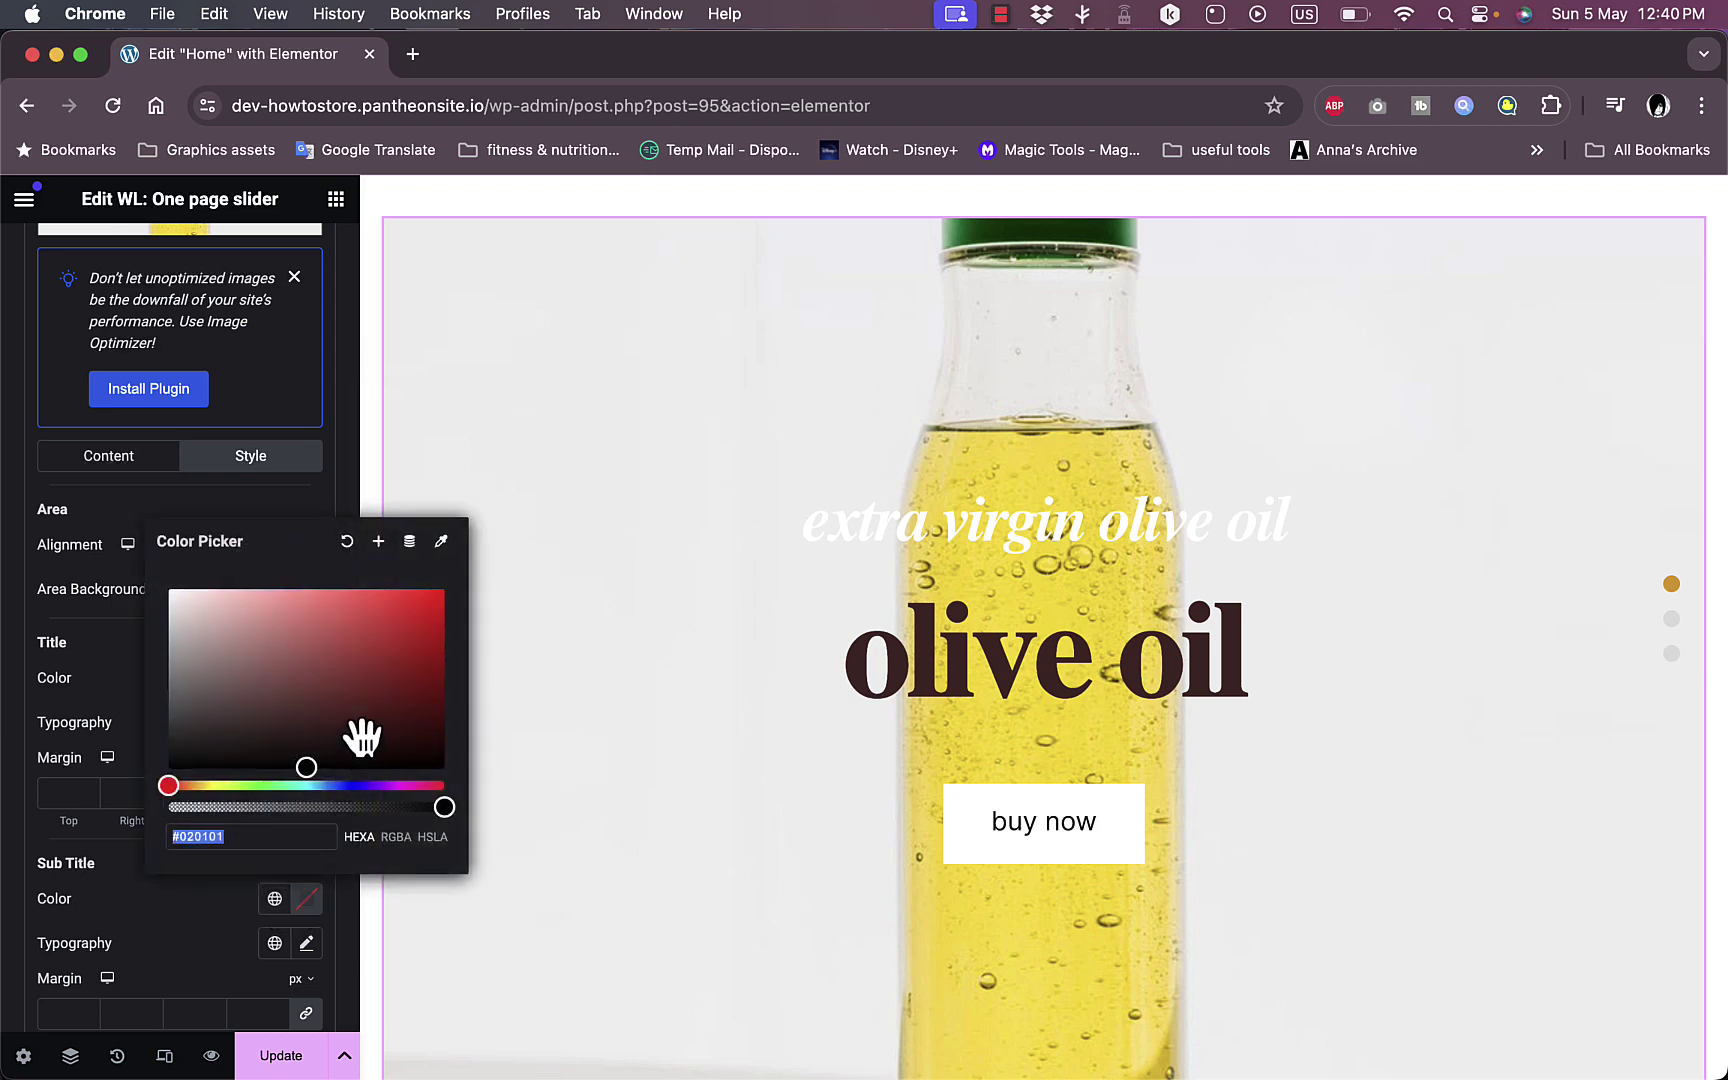
{"action": "left_click_drag", "start_coordinate": [357, 733], "coordinate": [371, 625]}
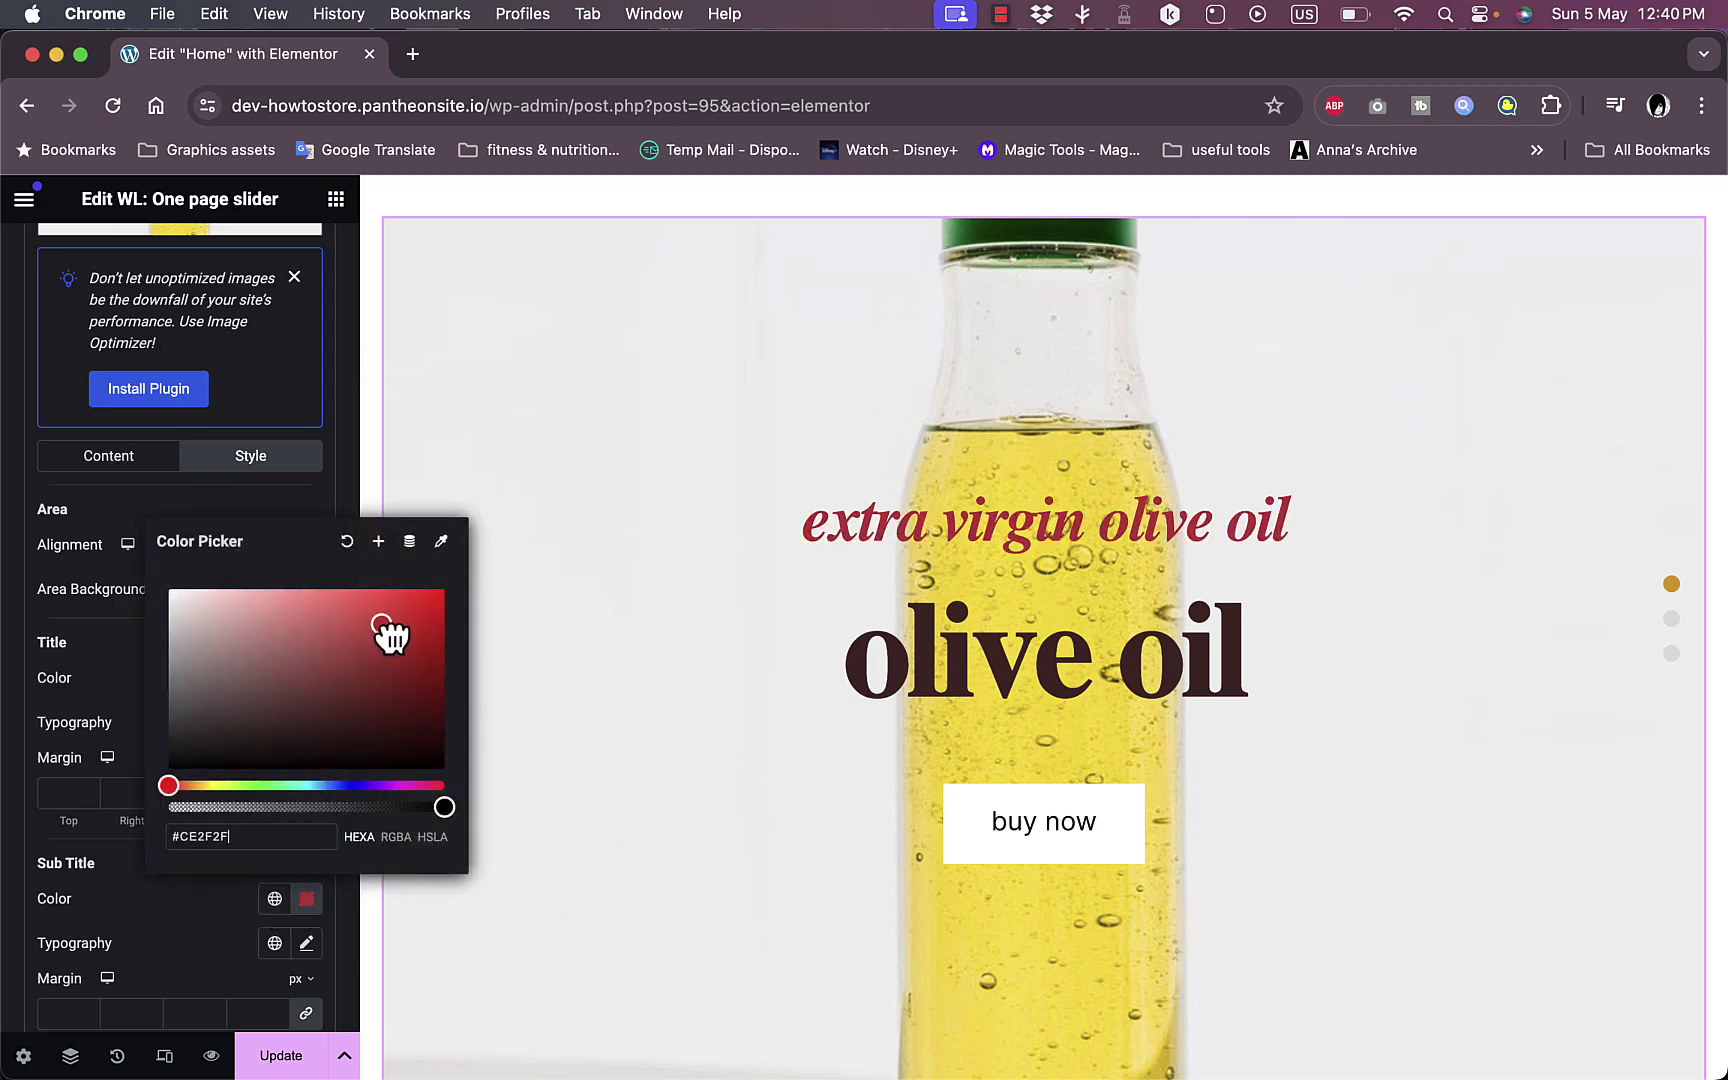
{"action": "left_click", "coordinate": [93, 683]}
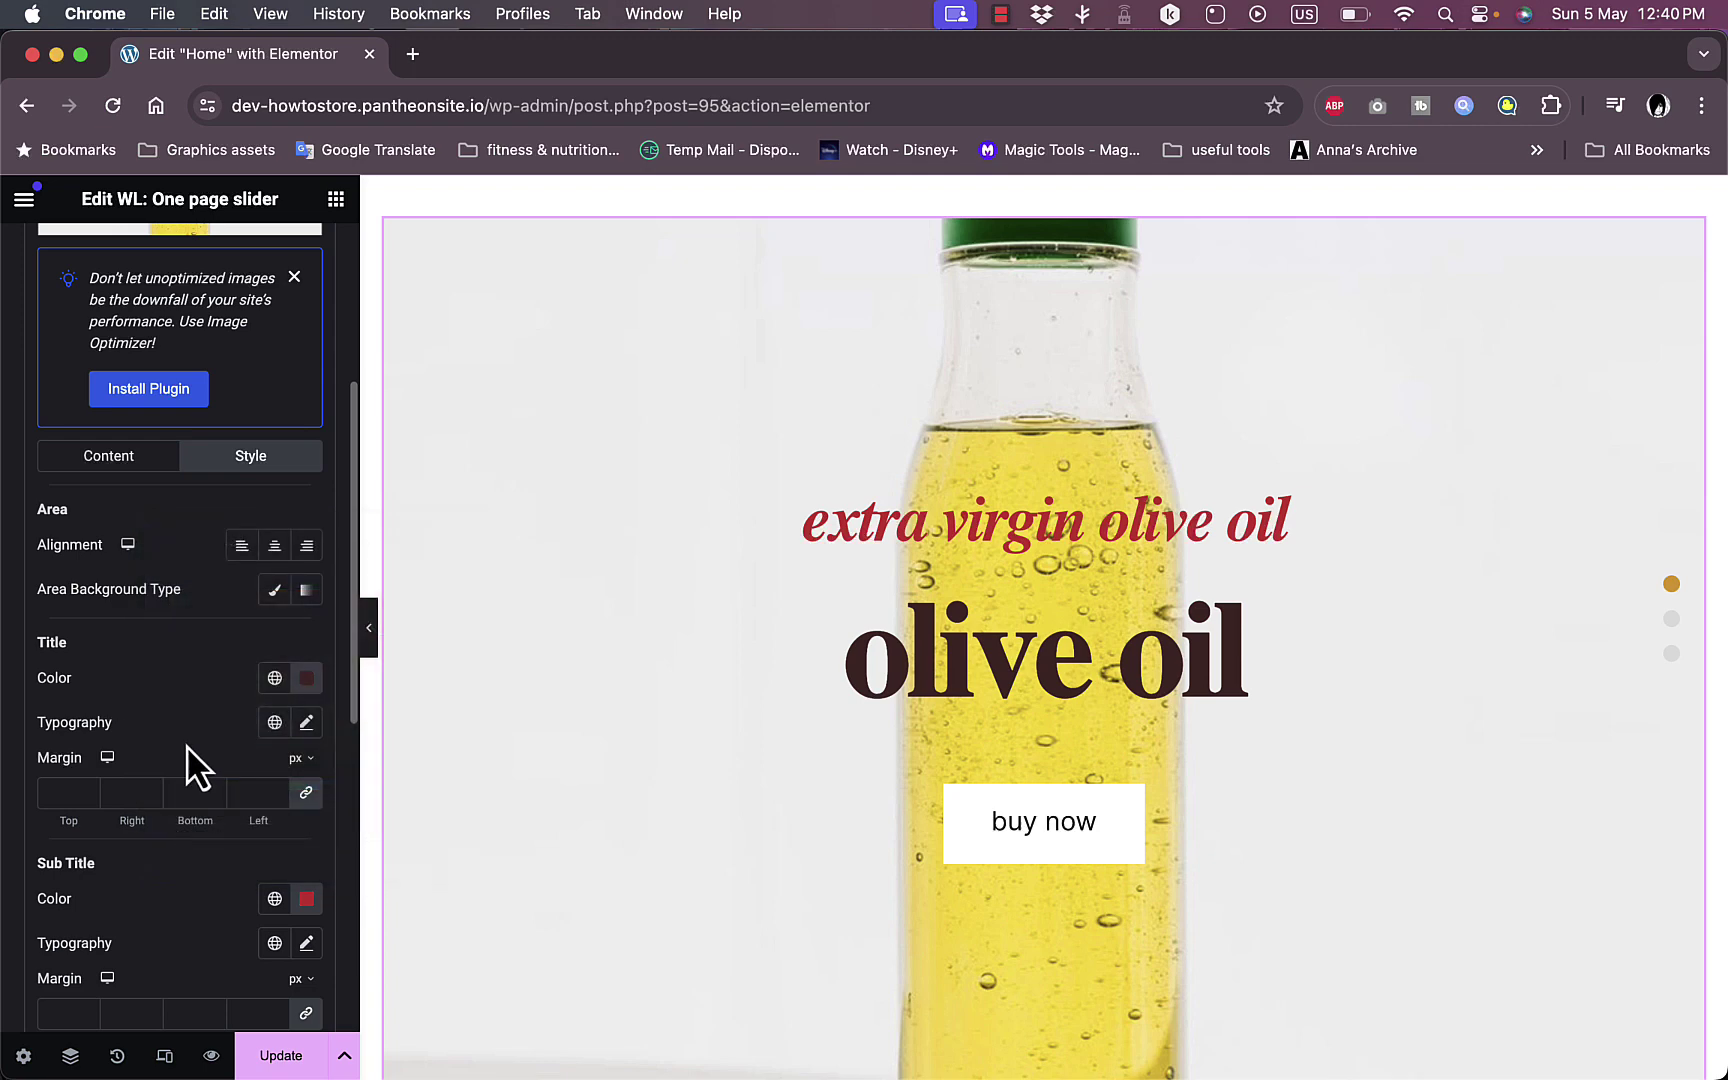
{"action": "scroll", "coordinate": [192, 765], "scroll_direction": "down", "scroll_amount": 3}
{"action": "scroll", "coordinate": [187, 752], "scroll_direction": "down", "scroll_amount": 2}
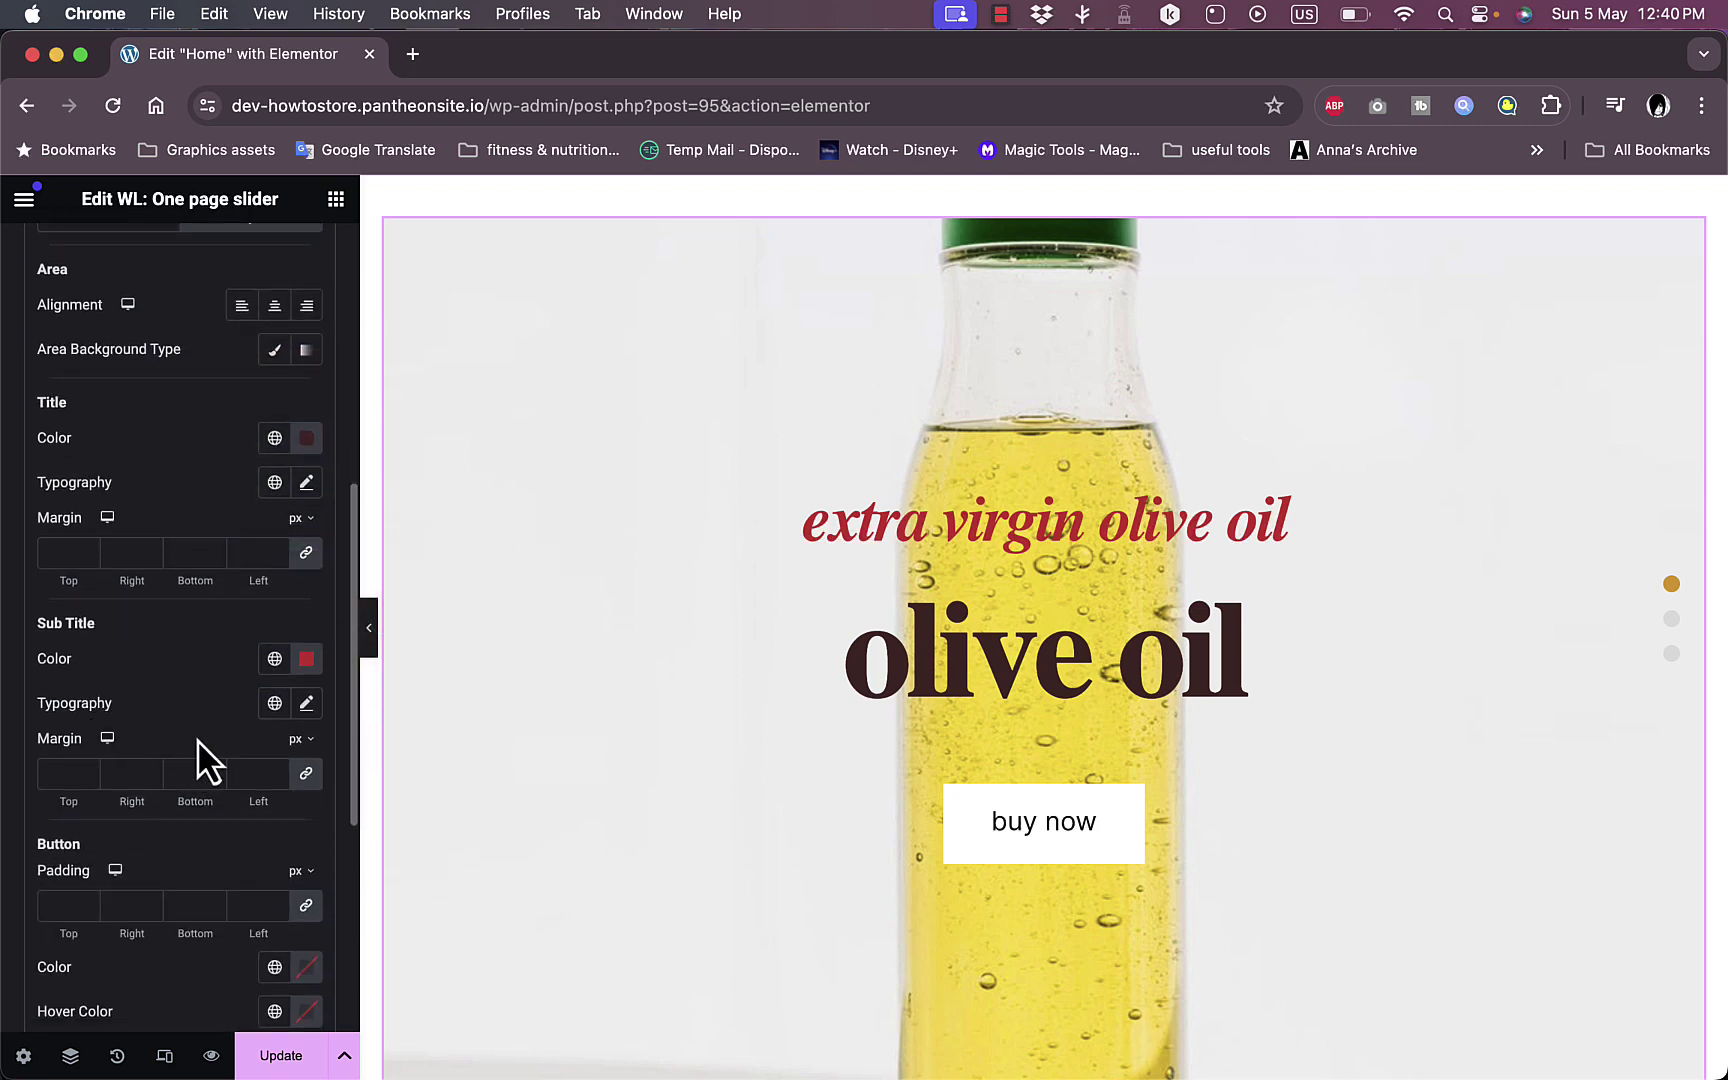
{"action": "scroll", "coordinate": [226, 705], "scroll_direction": "down", "scroll_amount": 7}
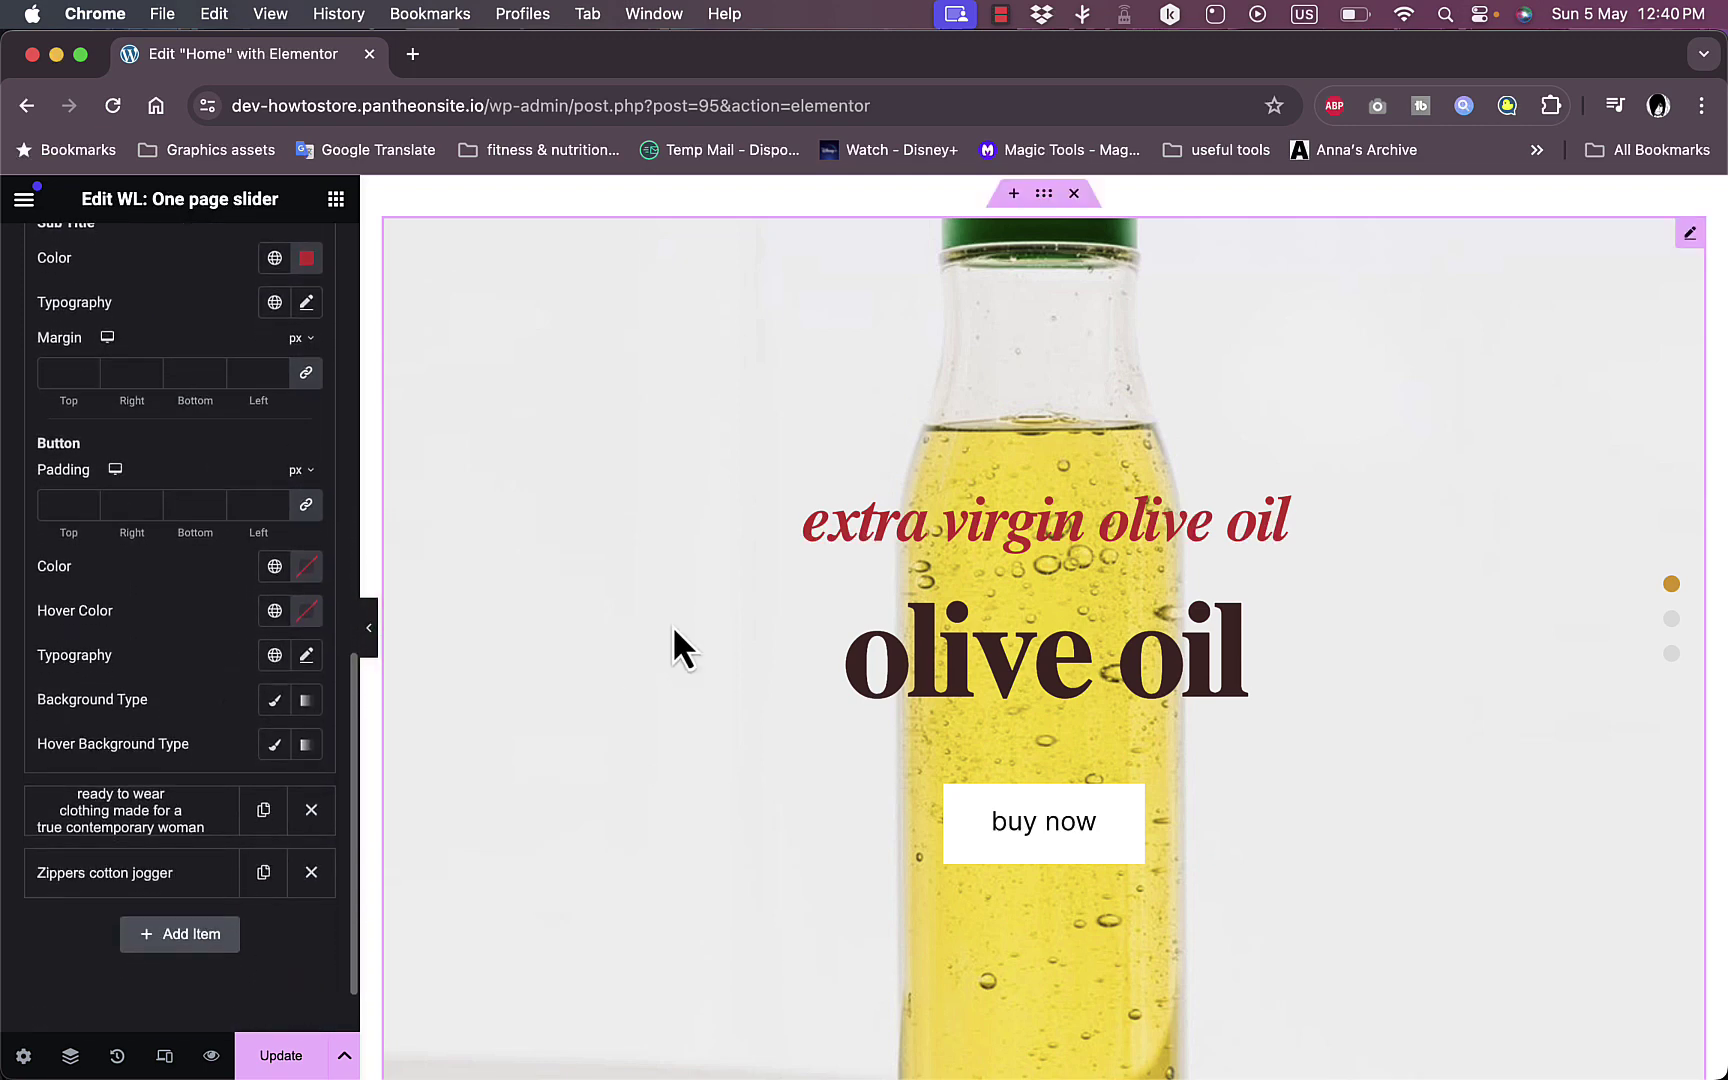
Give the second slide, 'ready to wear…', the basil-leaf.png image from the Media Library.
{"action": "scroll", "coordinate": [239, 590], "scroll_direction": "up", "scroll_amount": 12}
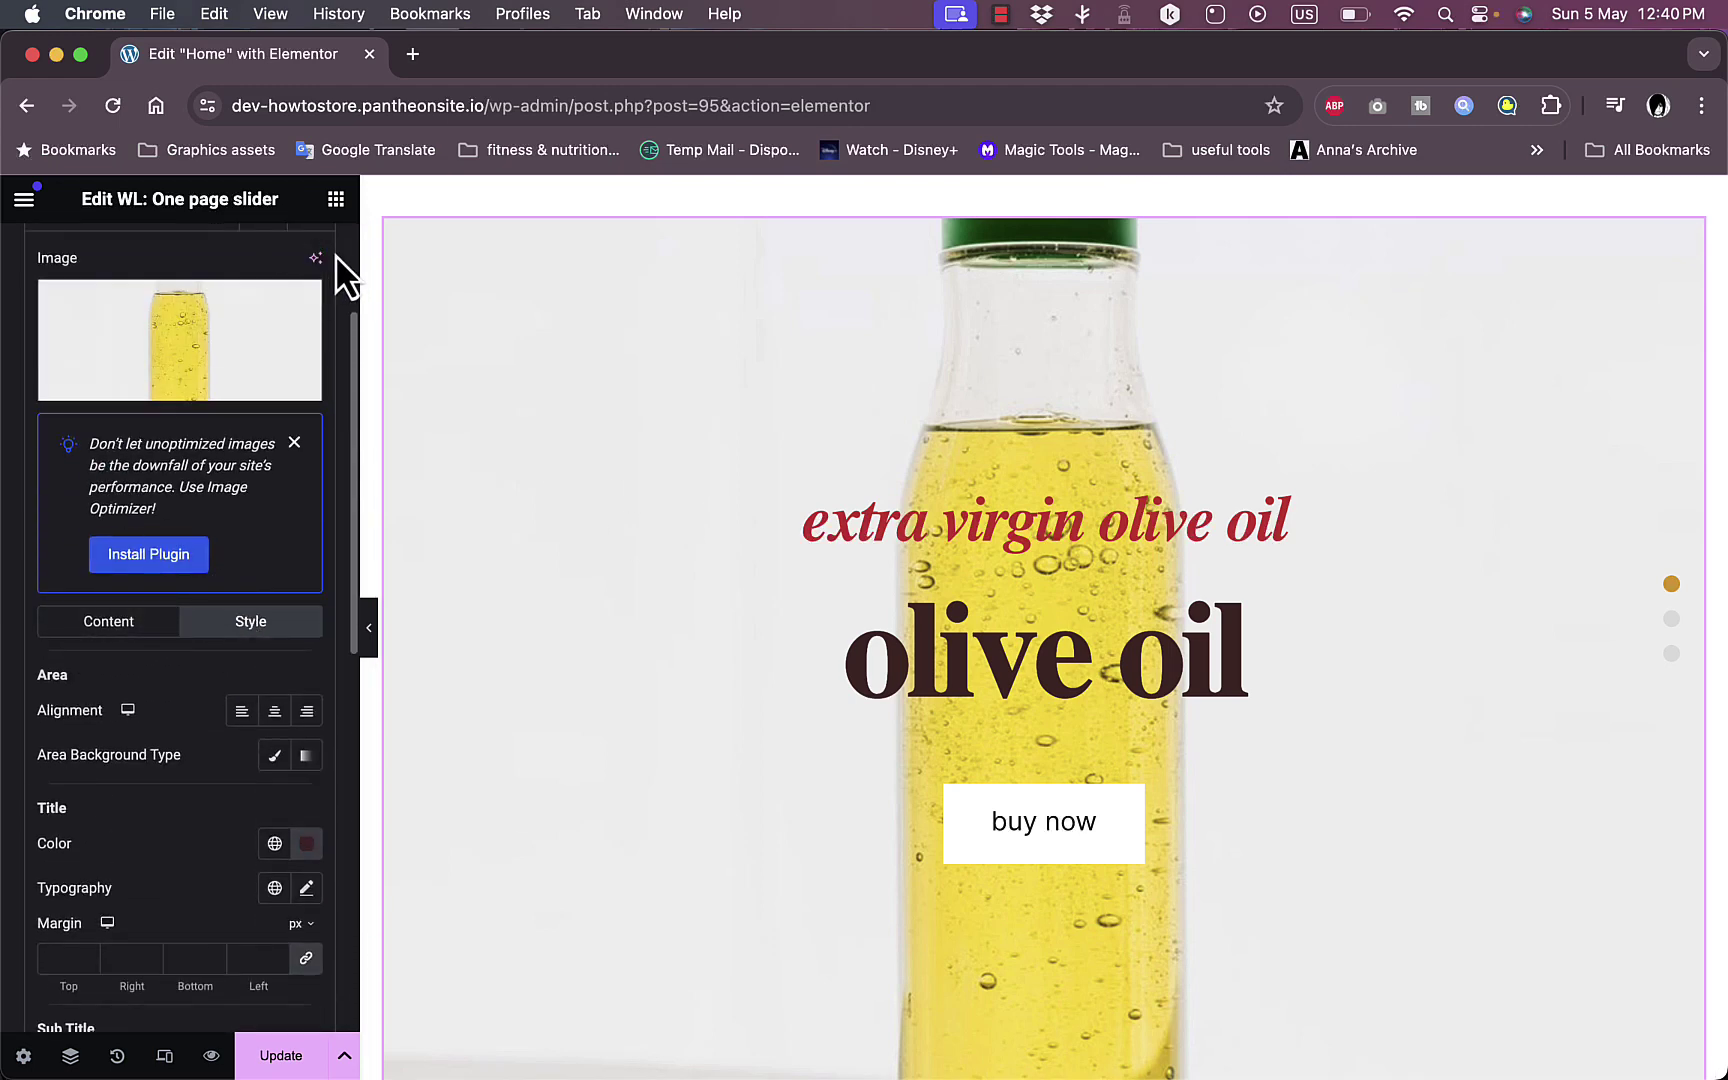
{"action": "scroll", "coordinate": [247, 351], "scroll_direction": "up", "scroll_amount": 3}
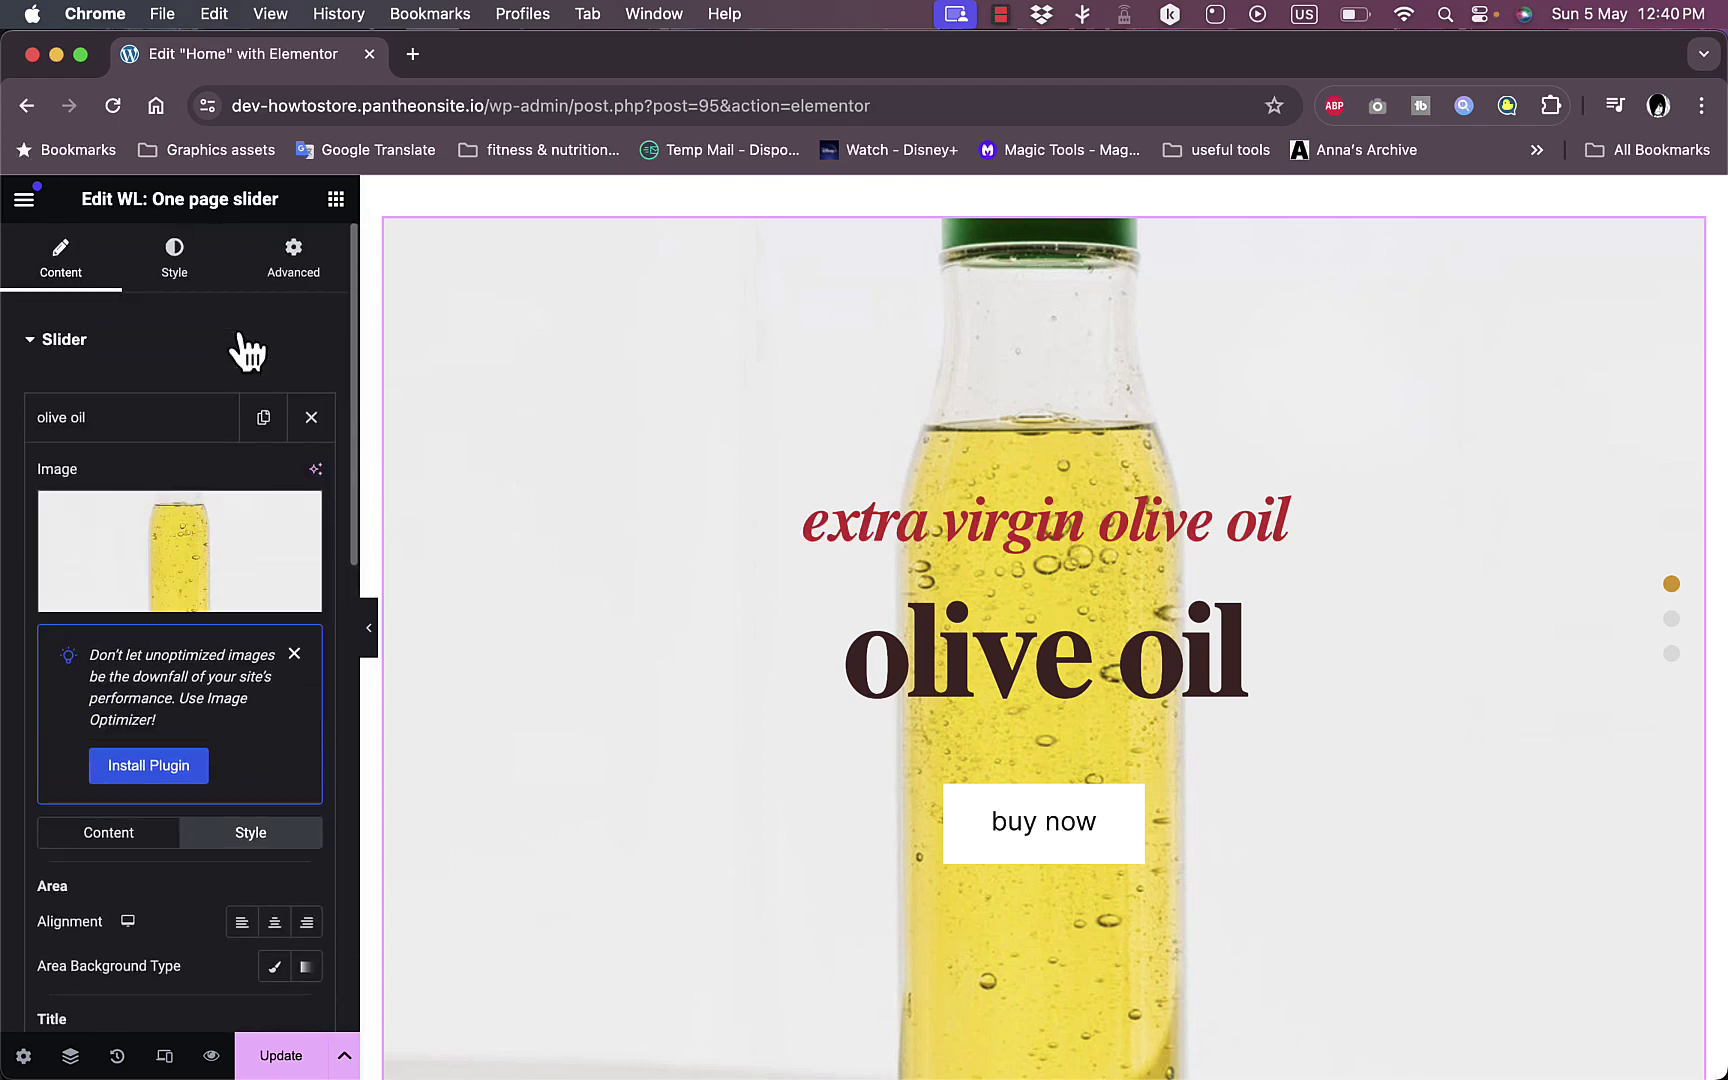
{"action": "left_click", "coordinate": [116, 421]}
{"action": "left_click", "coordinate": [126, 486]}
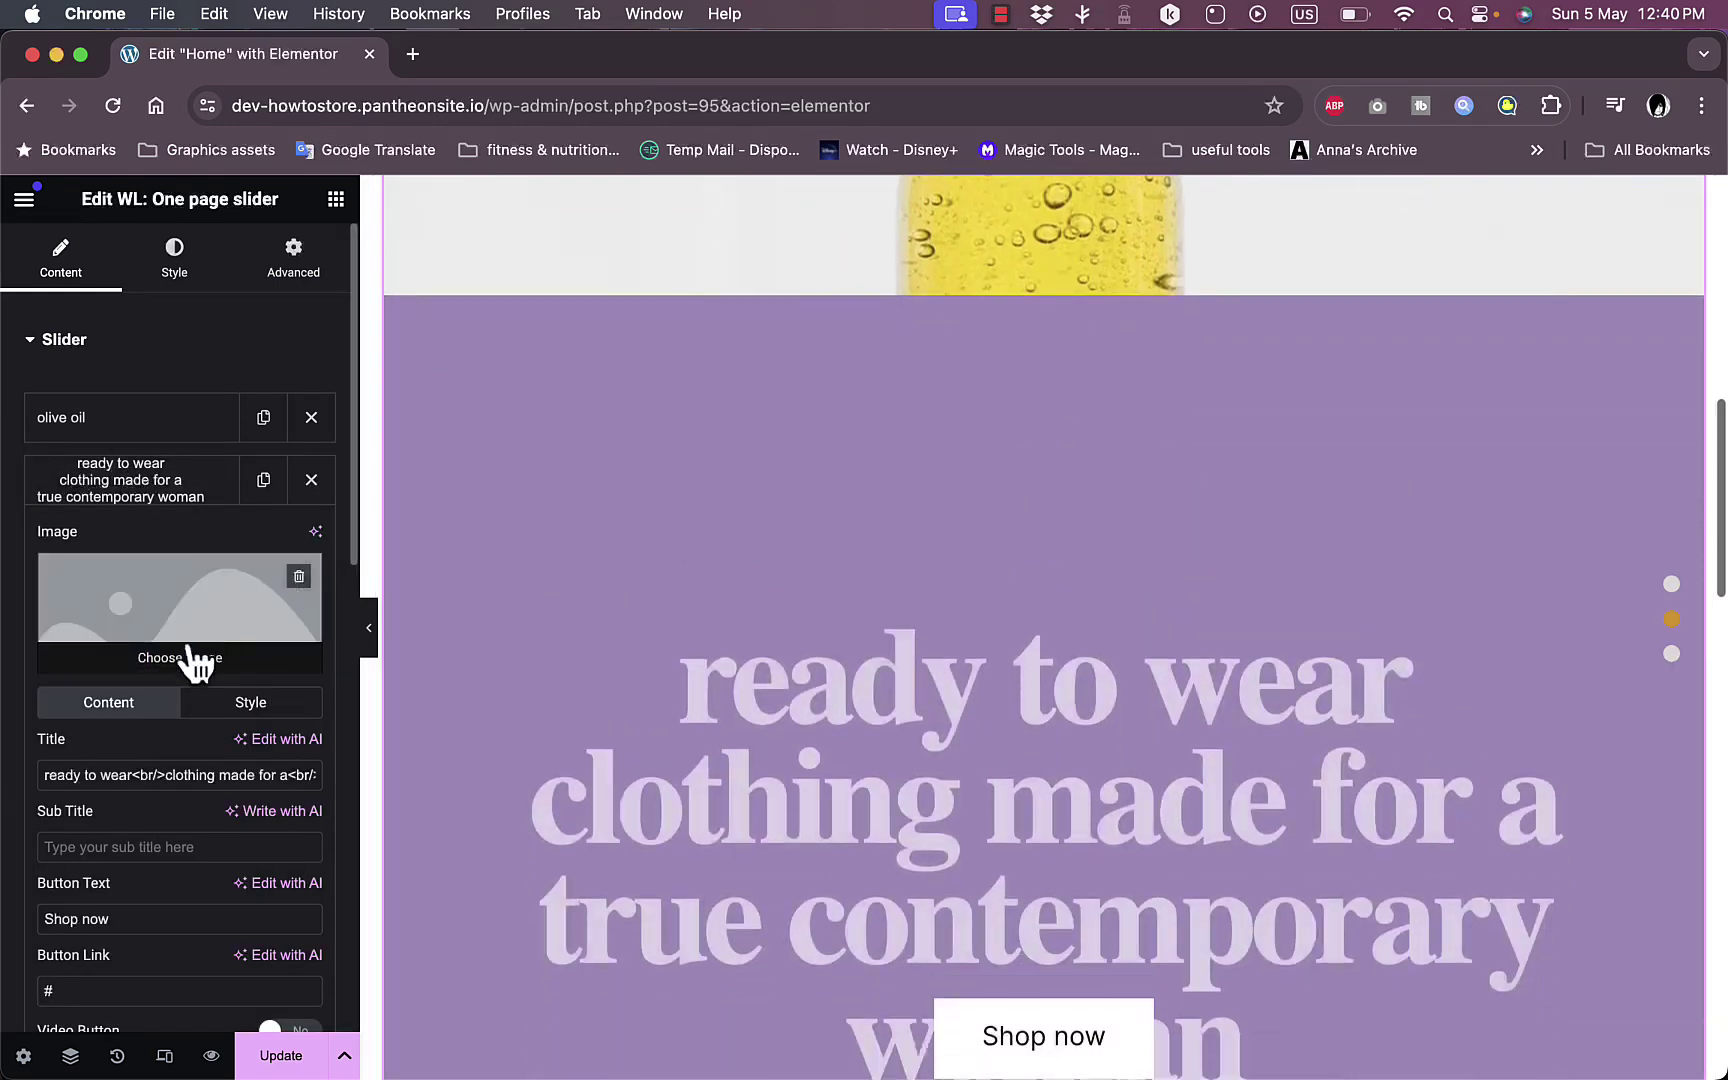
{"action": "left_click", "coordinate": [181, 656]}
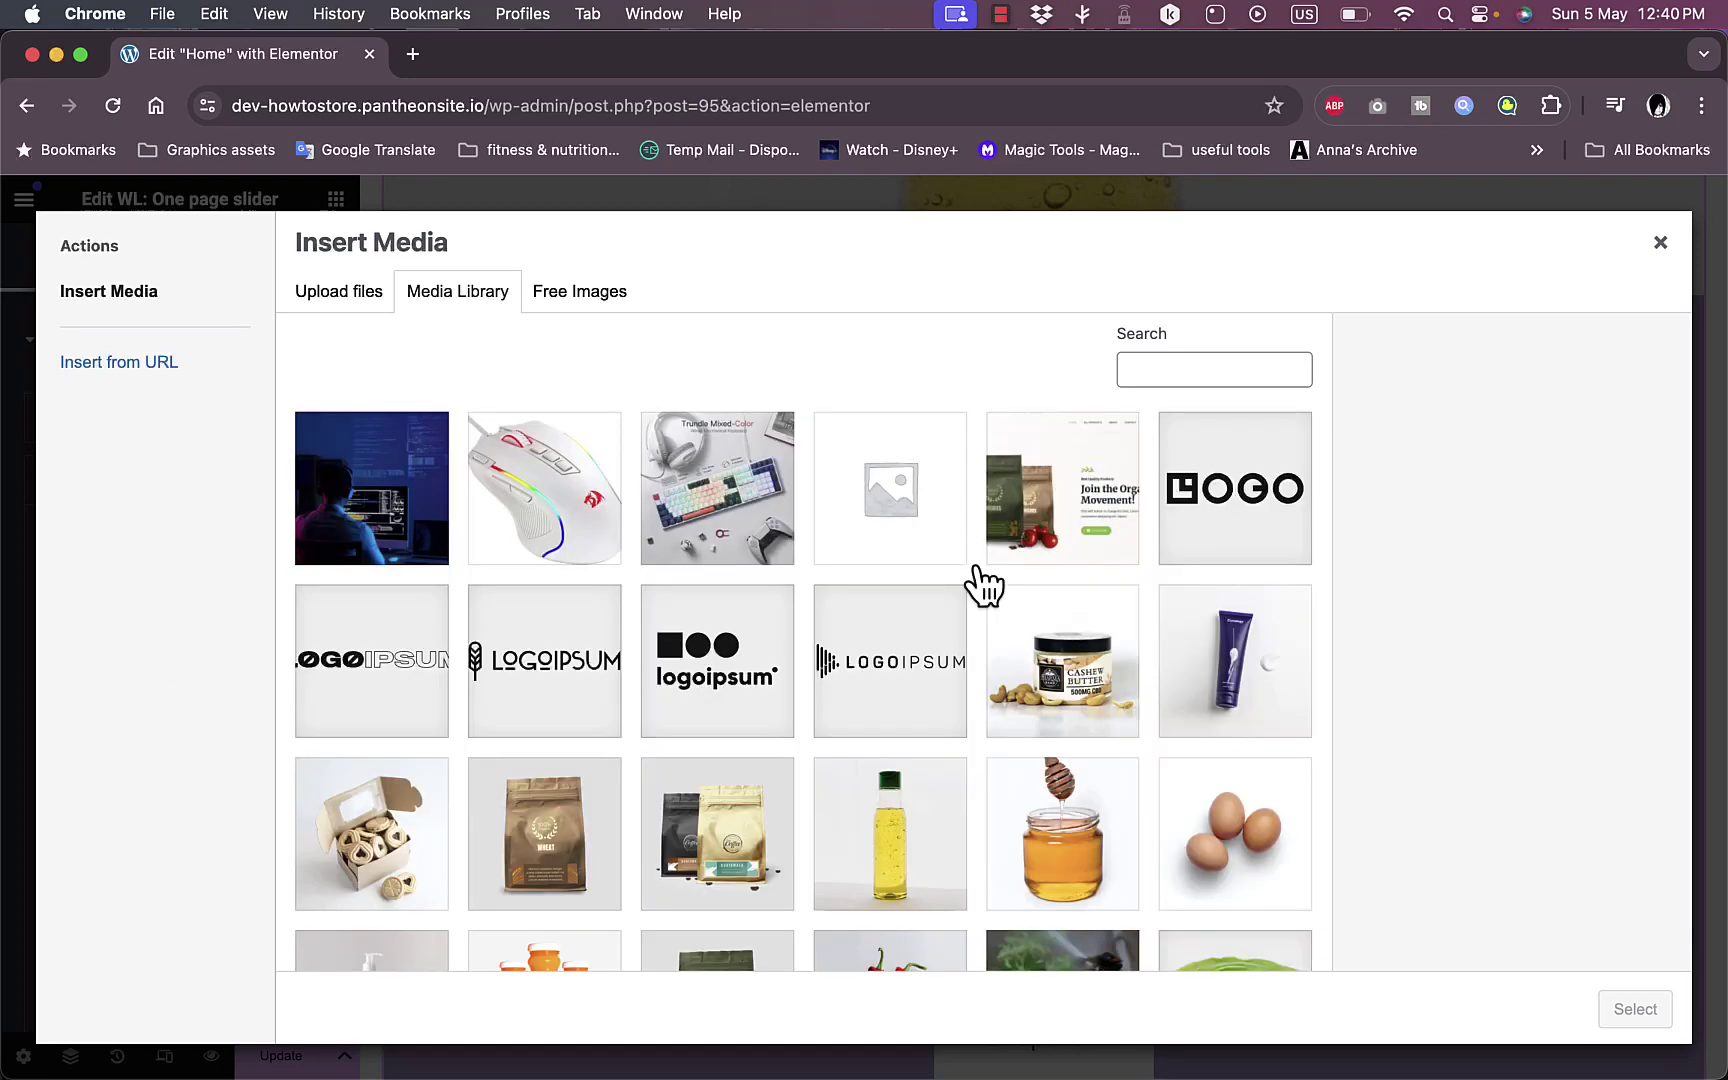
{"action": "scroll", "coordinate": [985, 585], "scroll_direction": "down", "scroll_amount": 5}
{"action": "scroll", "coordinate": [985, 585], "scroll_direction": "down", "scroll_amount": 1}
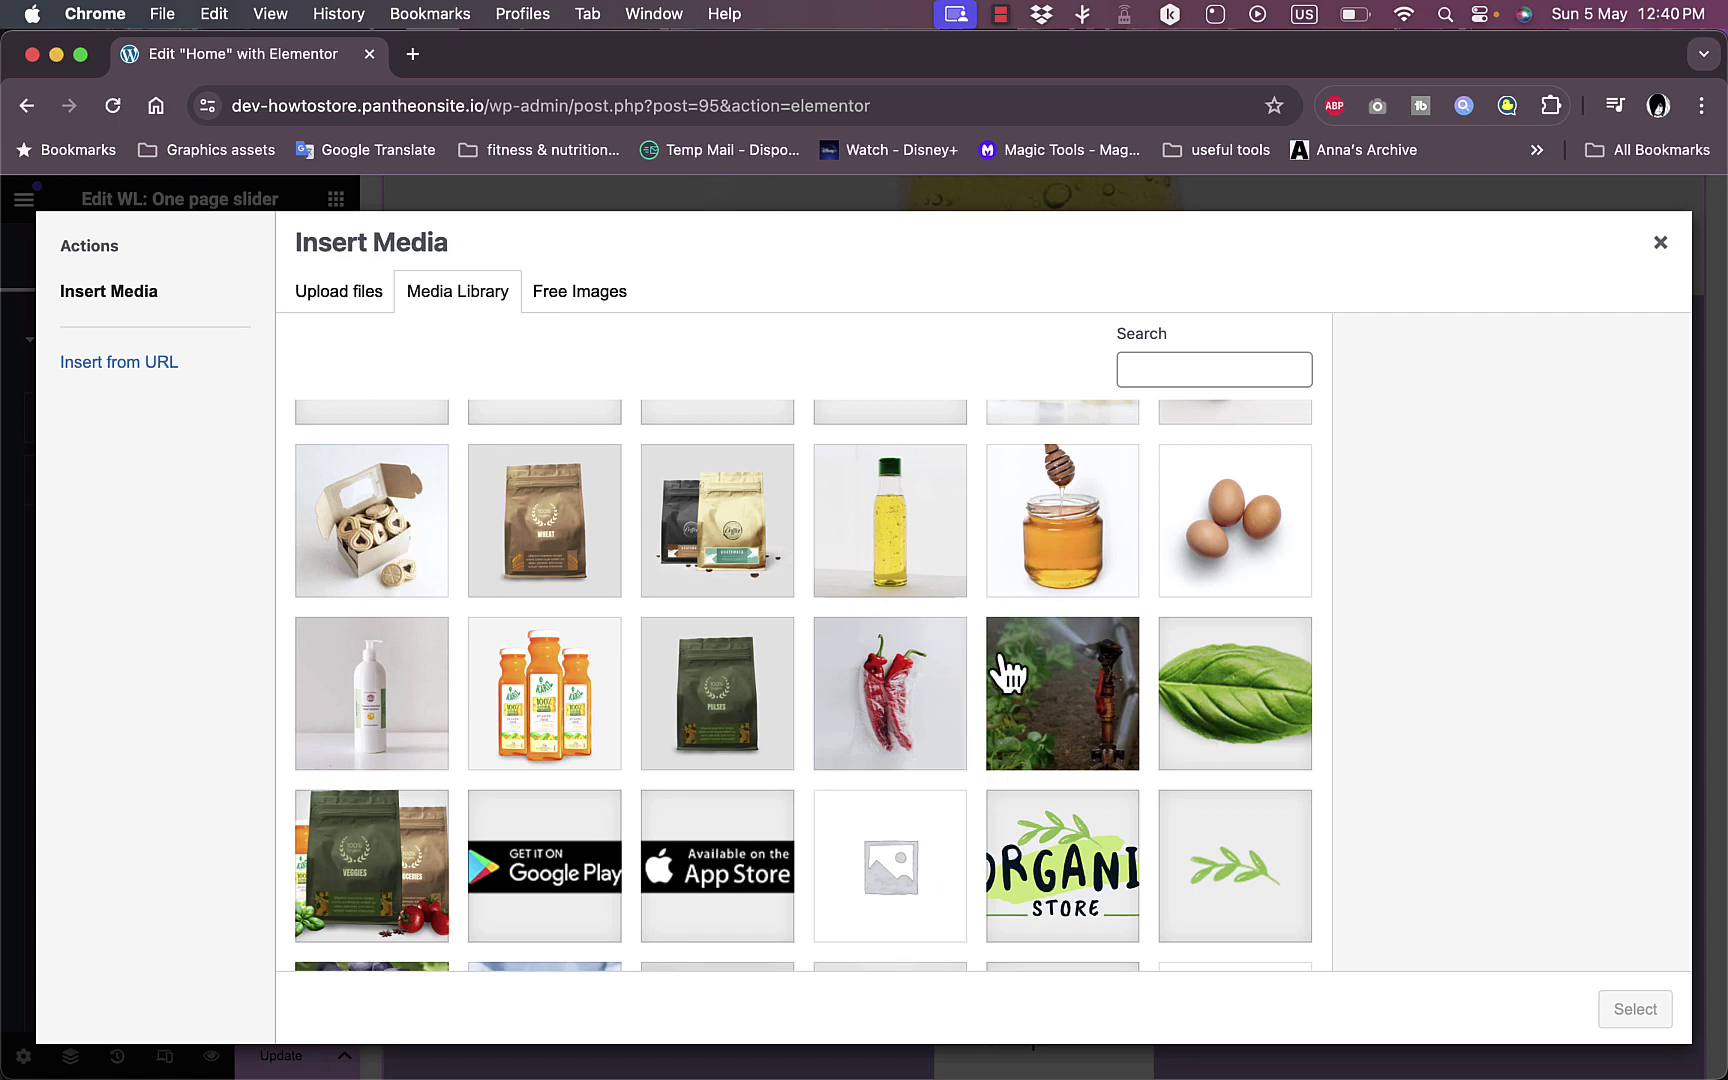
{"action": "left_click", "coordinate": [1197, 690]}
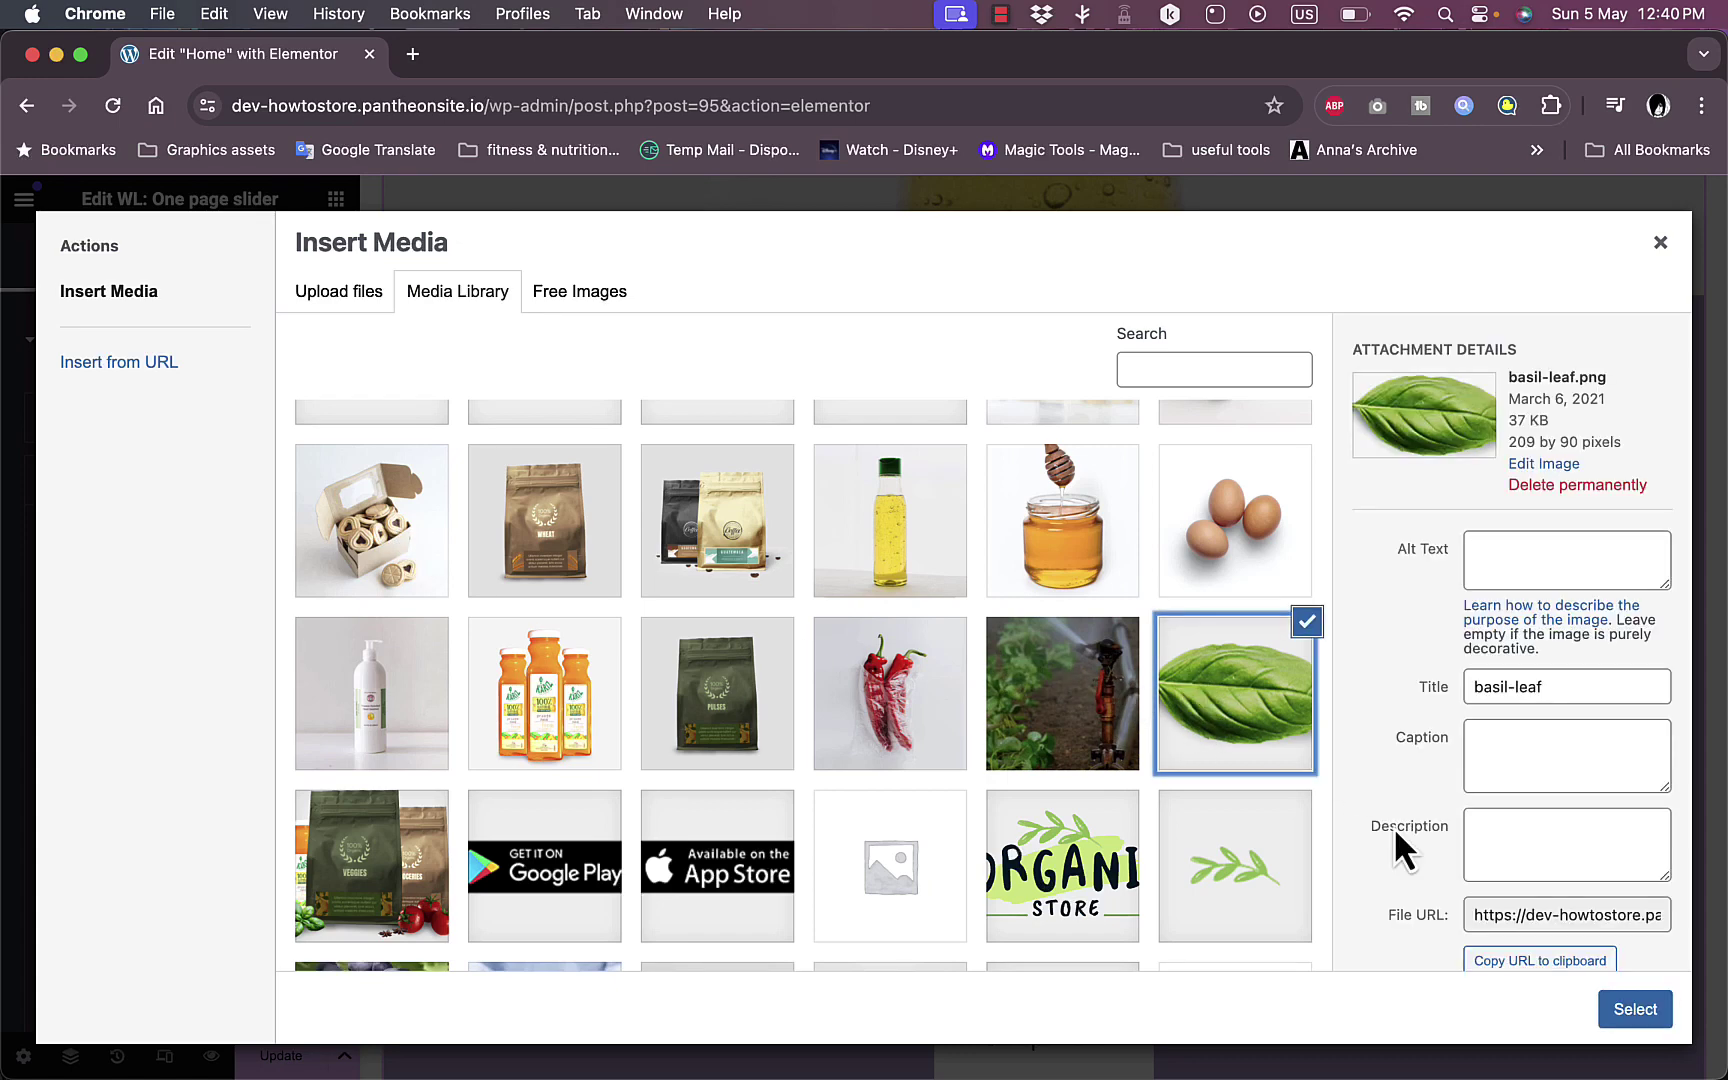
{"action": "left_click", "coordinate": [1646, 1013]}
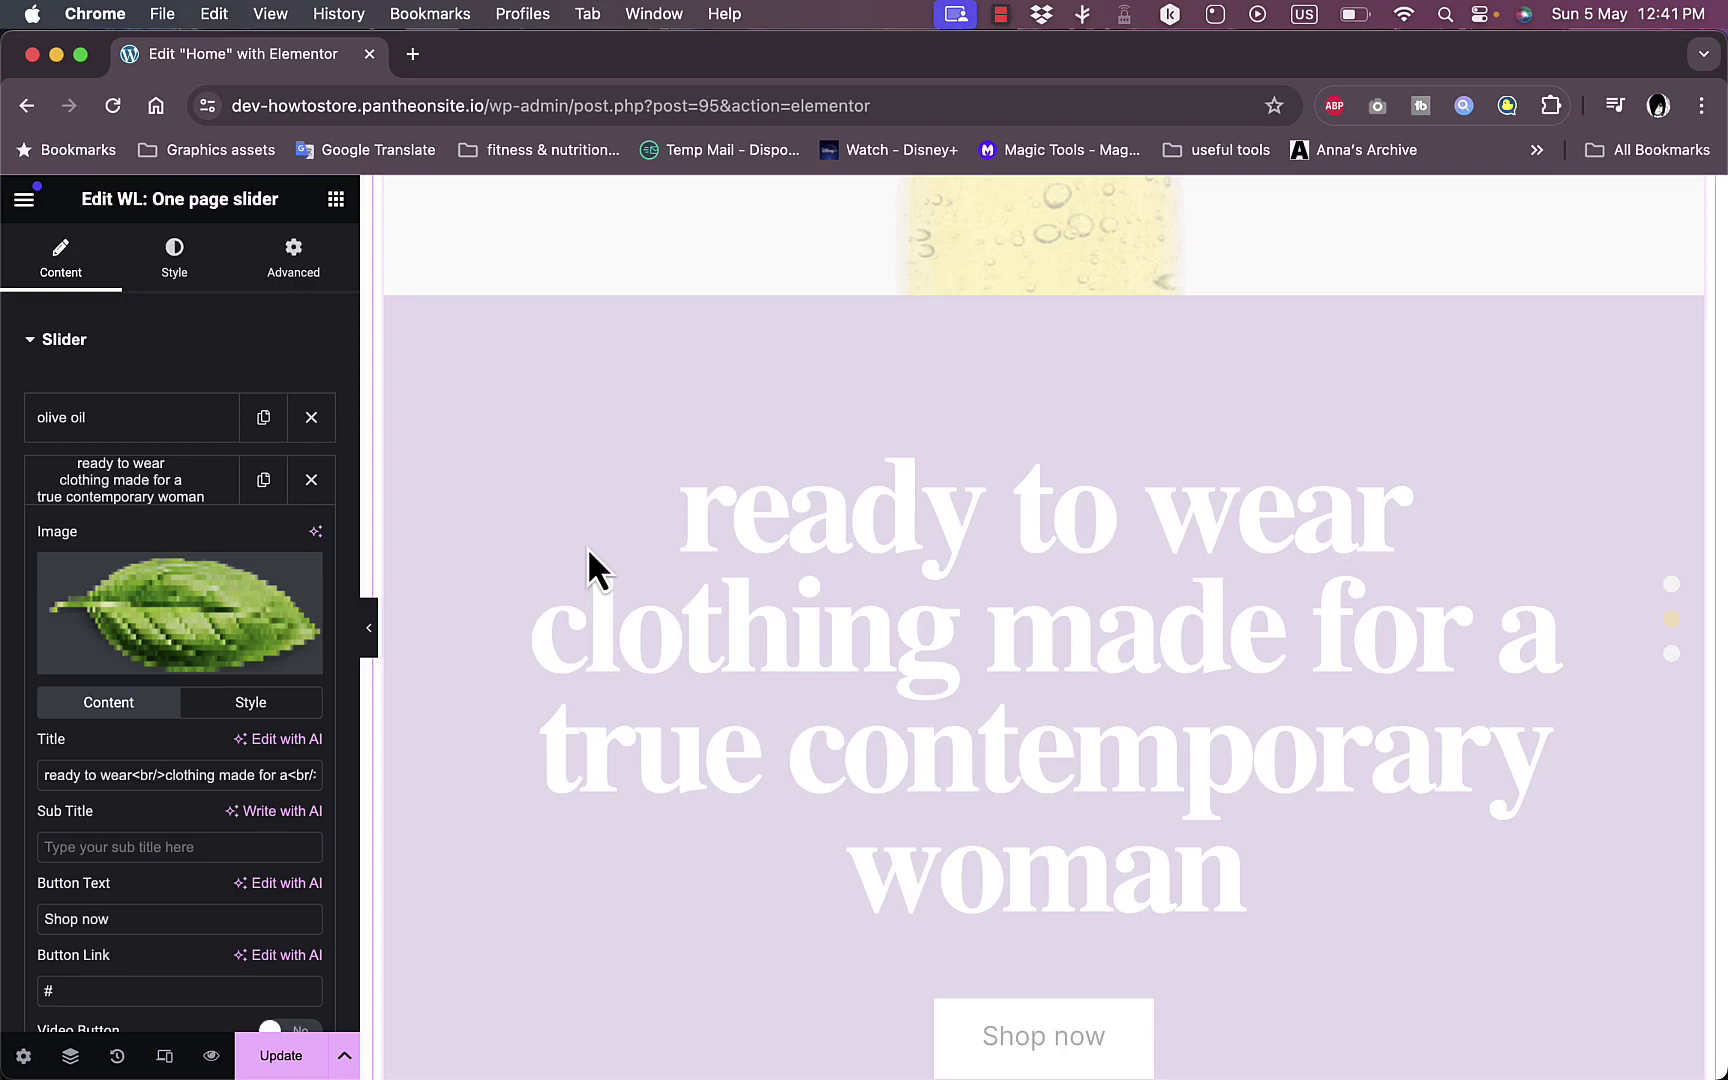
Title the second slide 'greens' with subtitle 'fresh greens'.
{"action": "scroll", "coordinate": [159, 805], "scroll_direction": "down", "scroll_amount": 5}
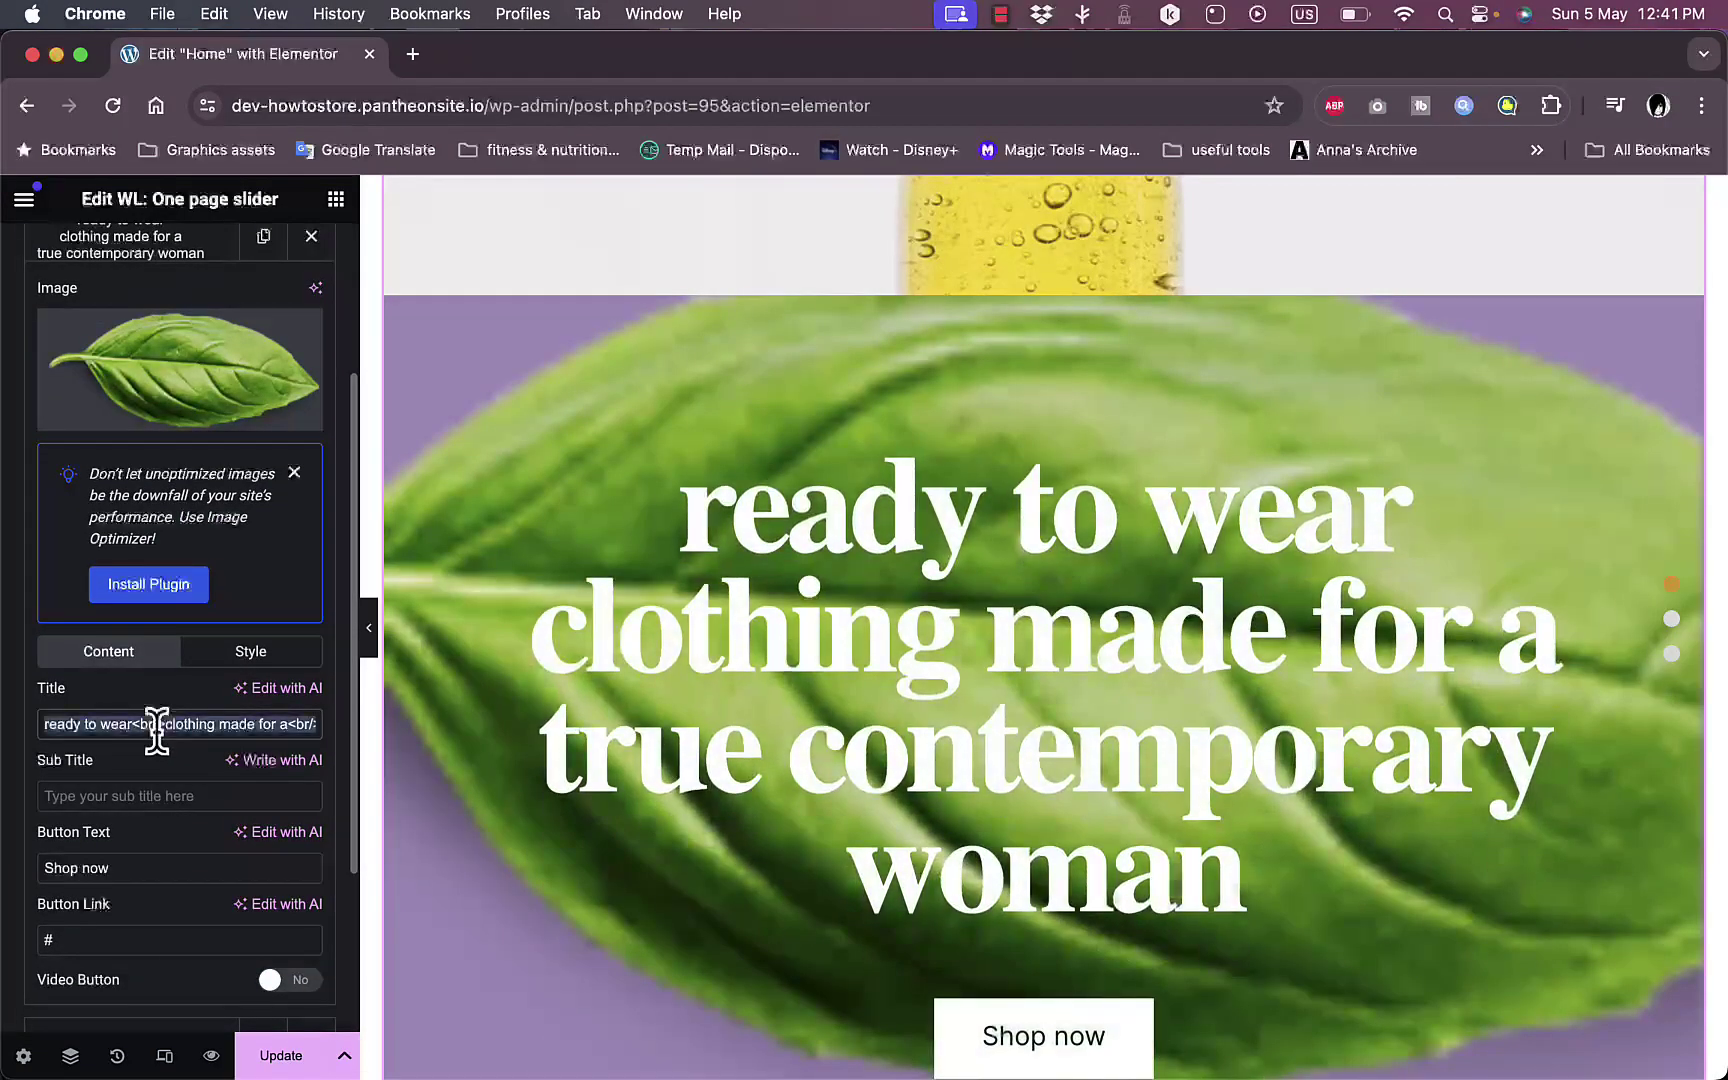
{"action": "triple_click", "coordinate": [157, 724]}
{"action": "type", "text": "greens"}
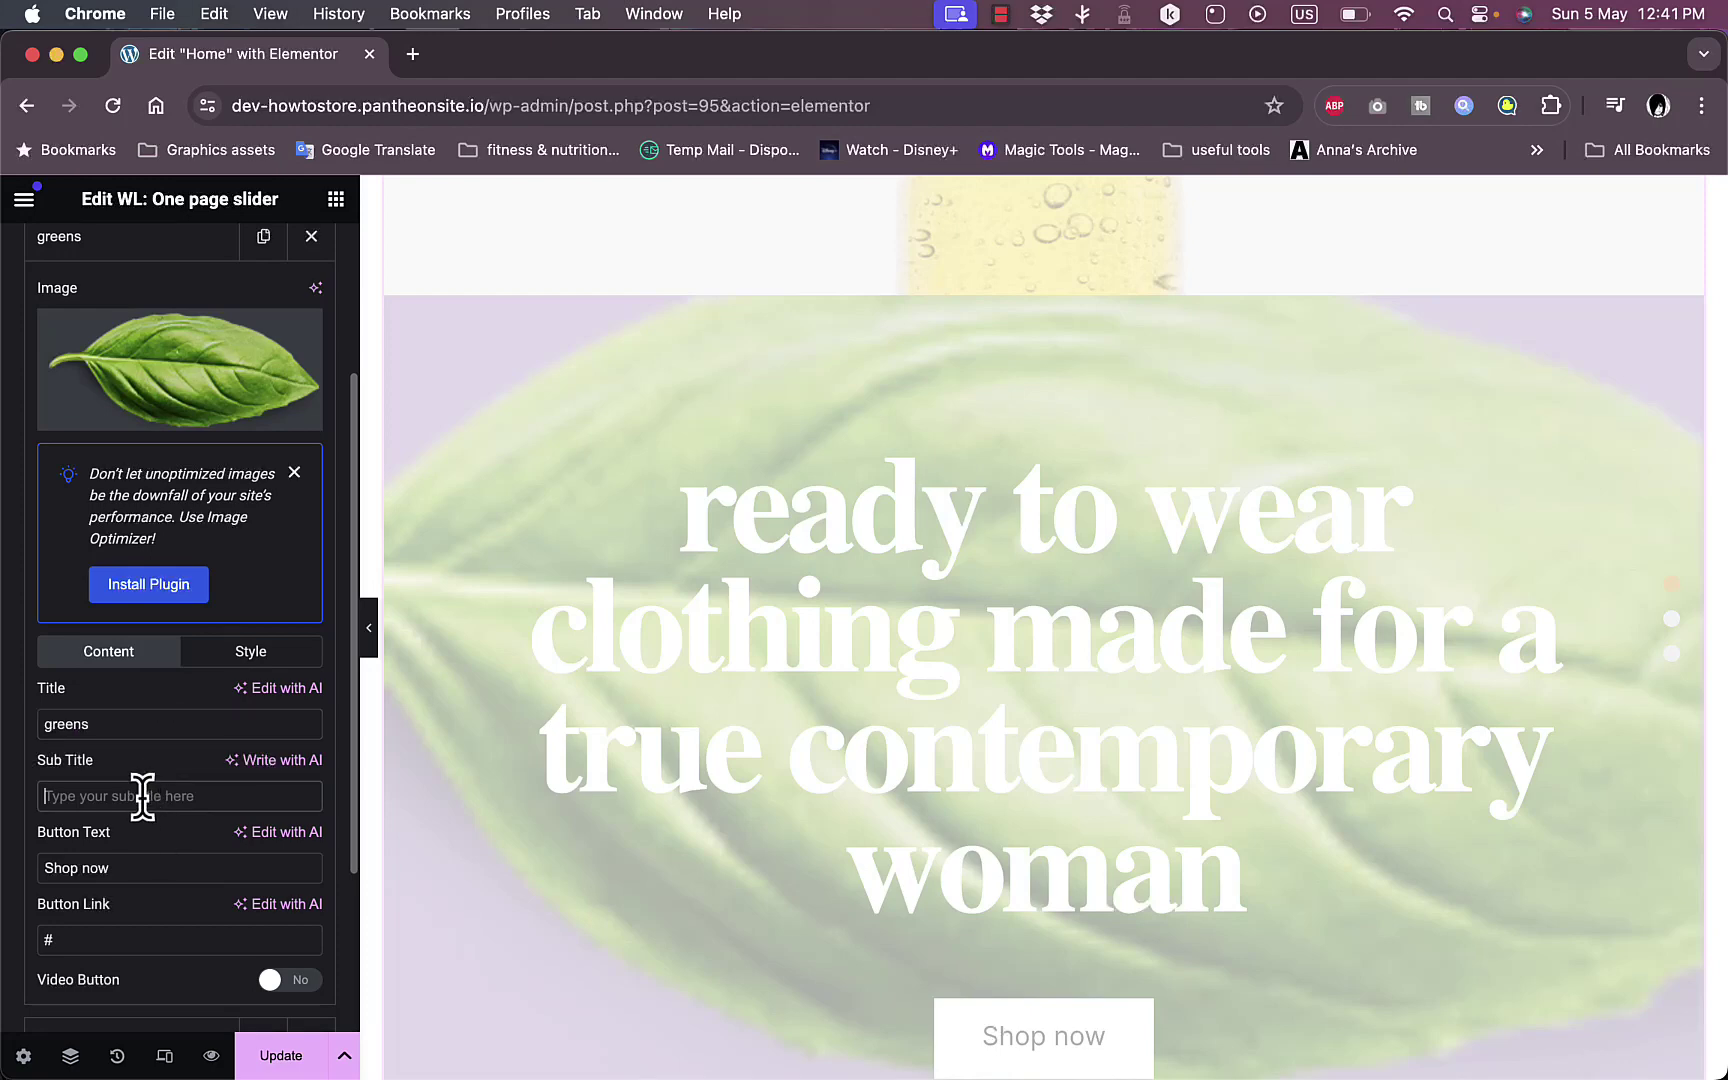
{"action": "left_click", "coordinate": [143, 795]}
{"action": "type", "text": "fresh greens"}
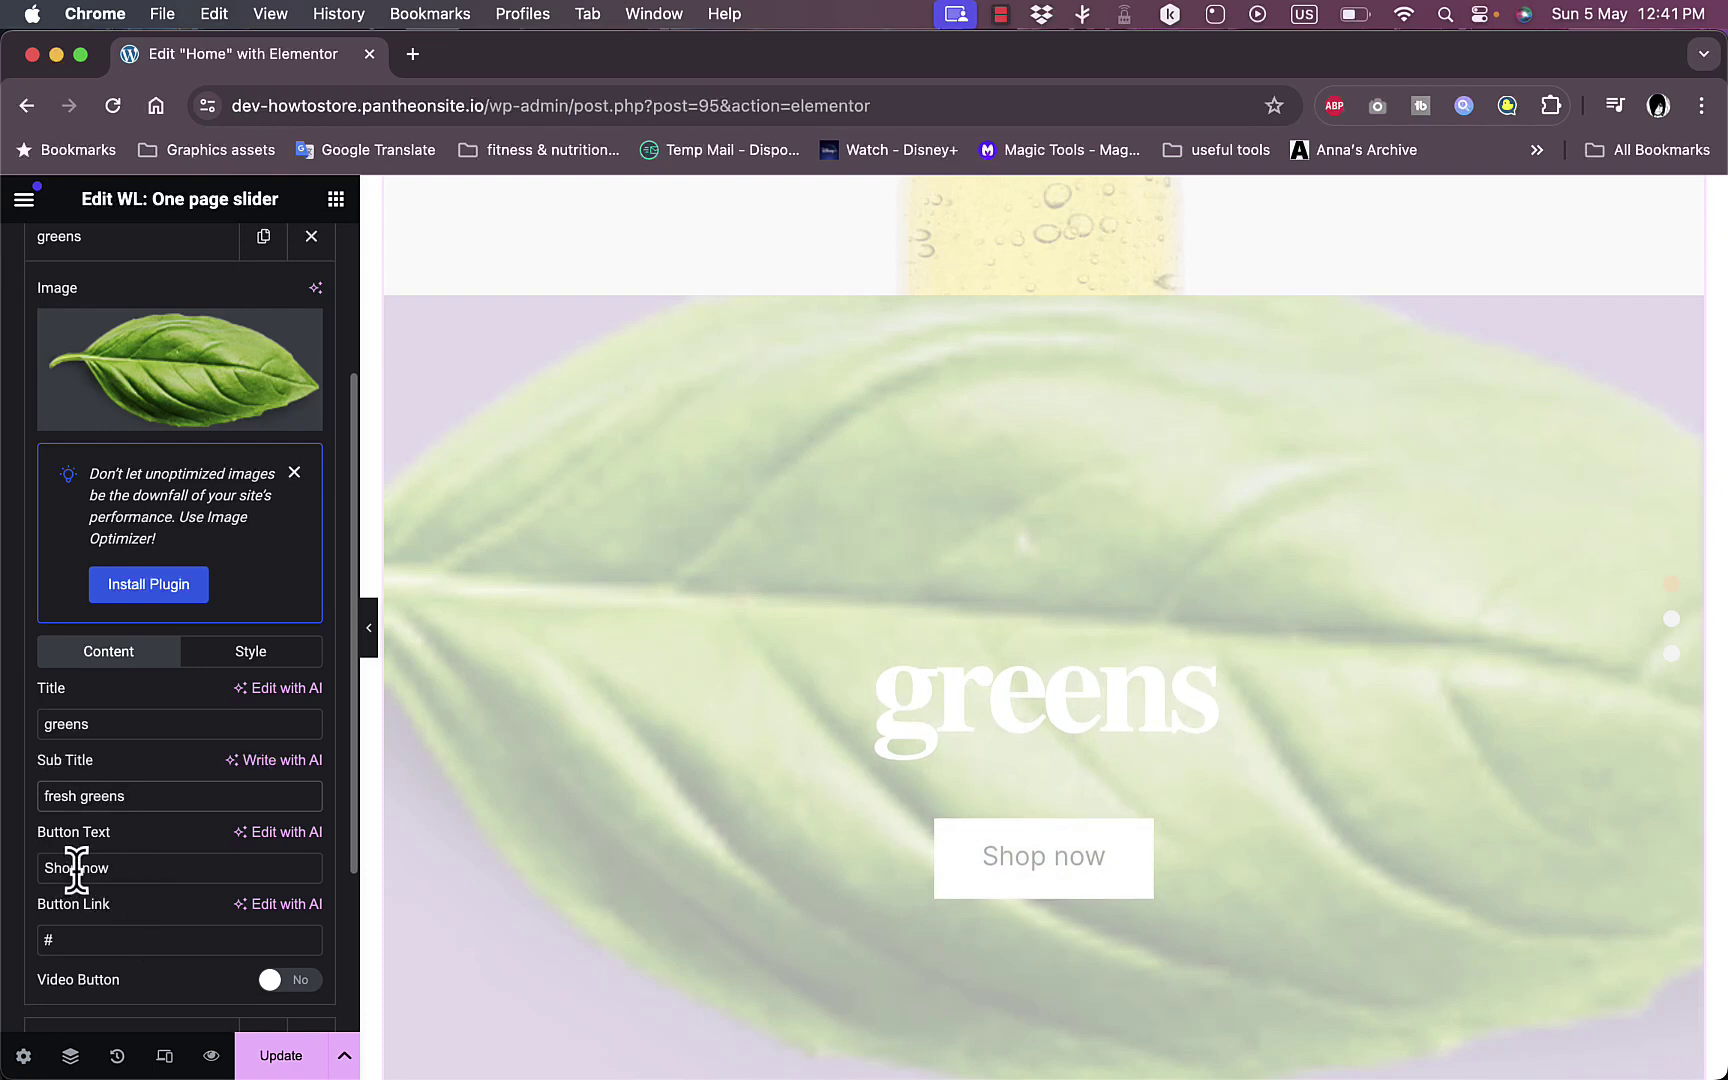
Change the button text to 'buy now', with Video Button toggled on then back off.
{"action": "double_click", "coordinate": [76, 868]}
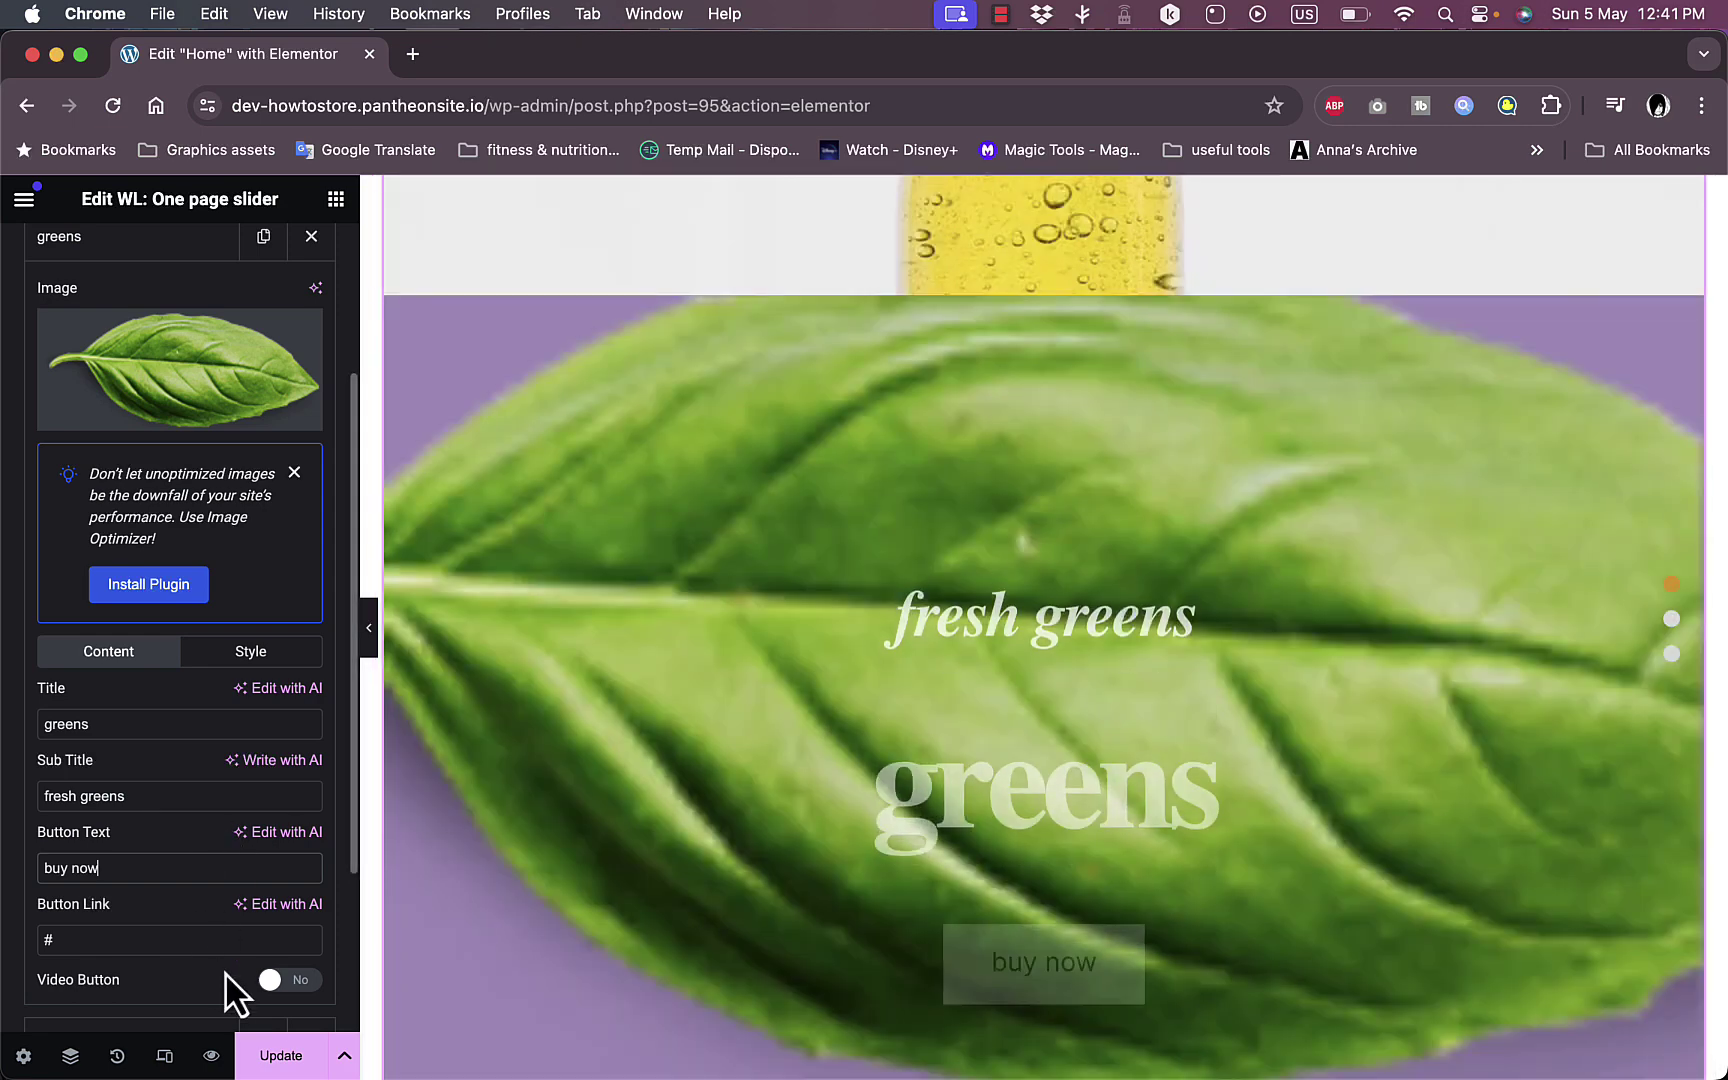
{"action": "left_click", "coordinate": [290, 980]}
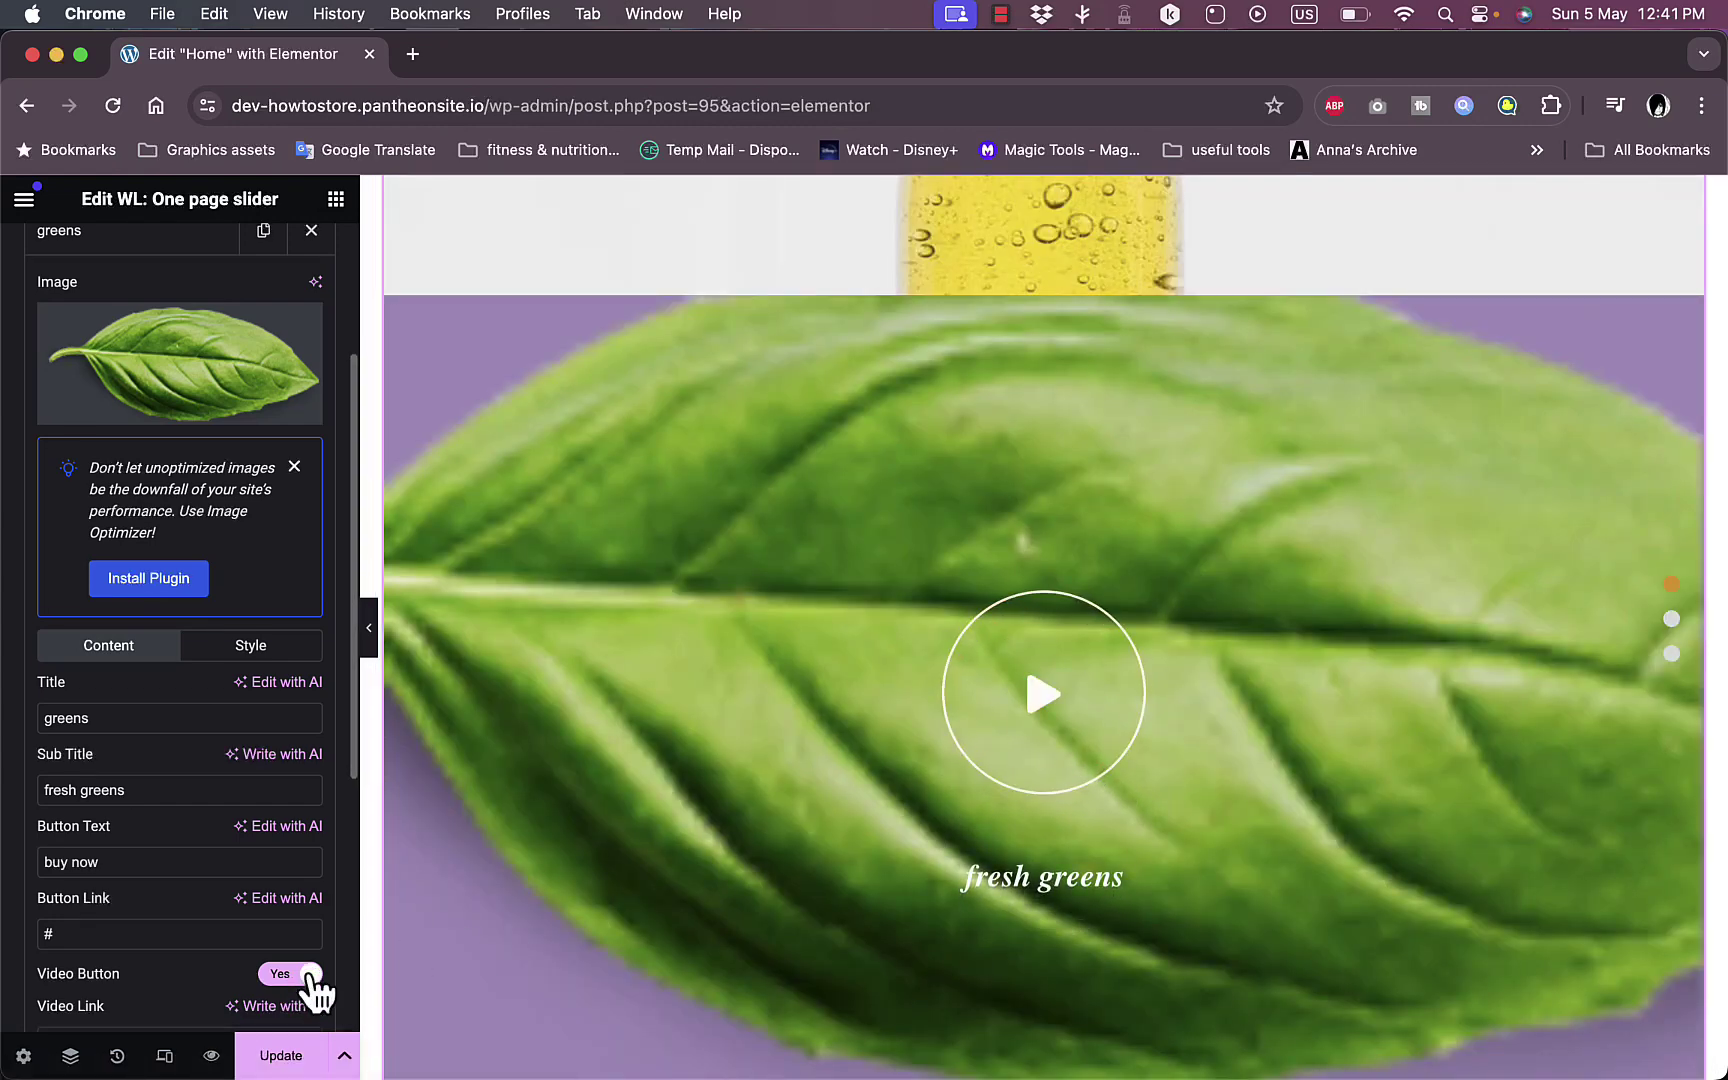
{"action": "scroll", "coordinate": [320, 990], "scroll_direction": "down", "scroll_amount": 2}
{"action": "left_click", "coordinate": [290, 895]}
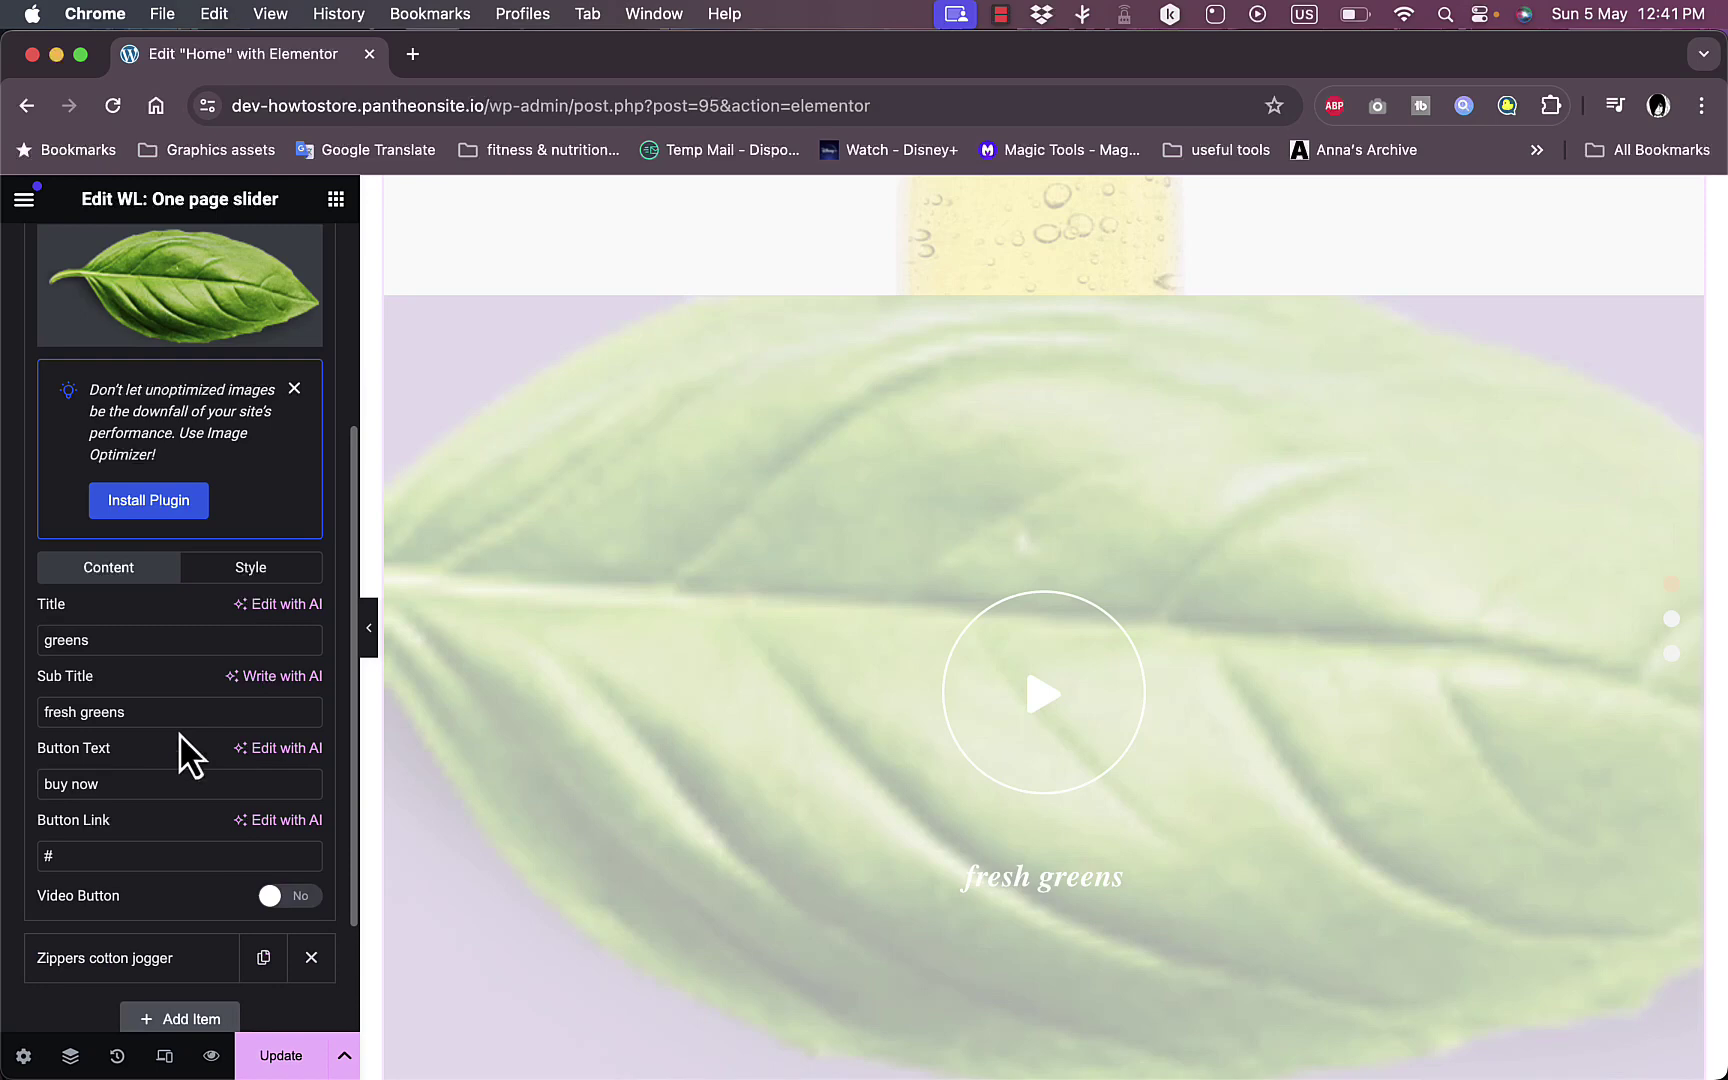
{"action": "scroll", "coordinate": [181, 750], "scroll_direction": "down", "scroll_amount": 2}
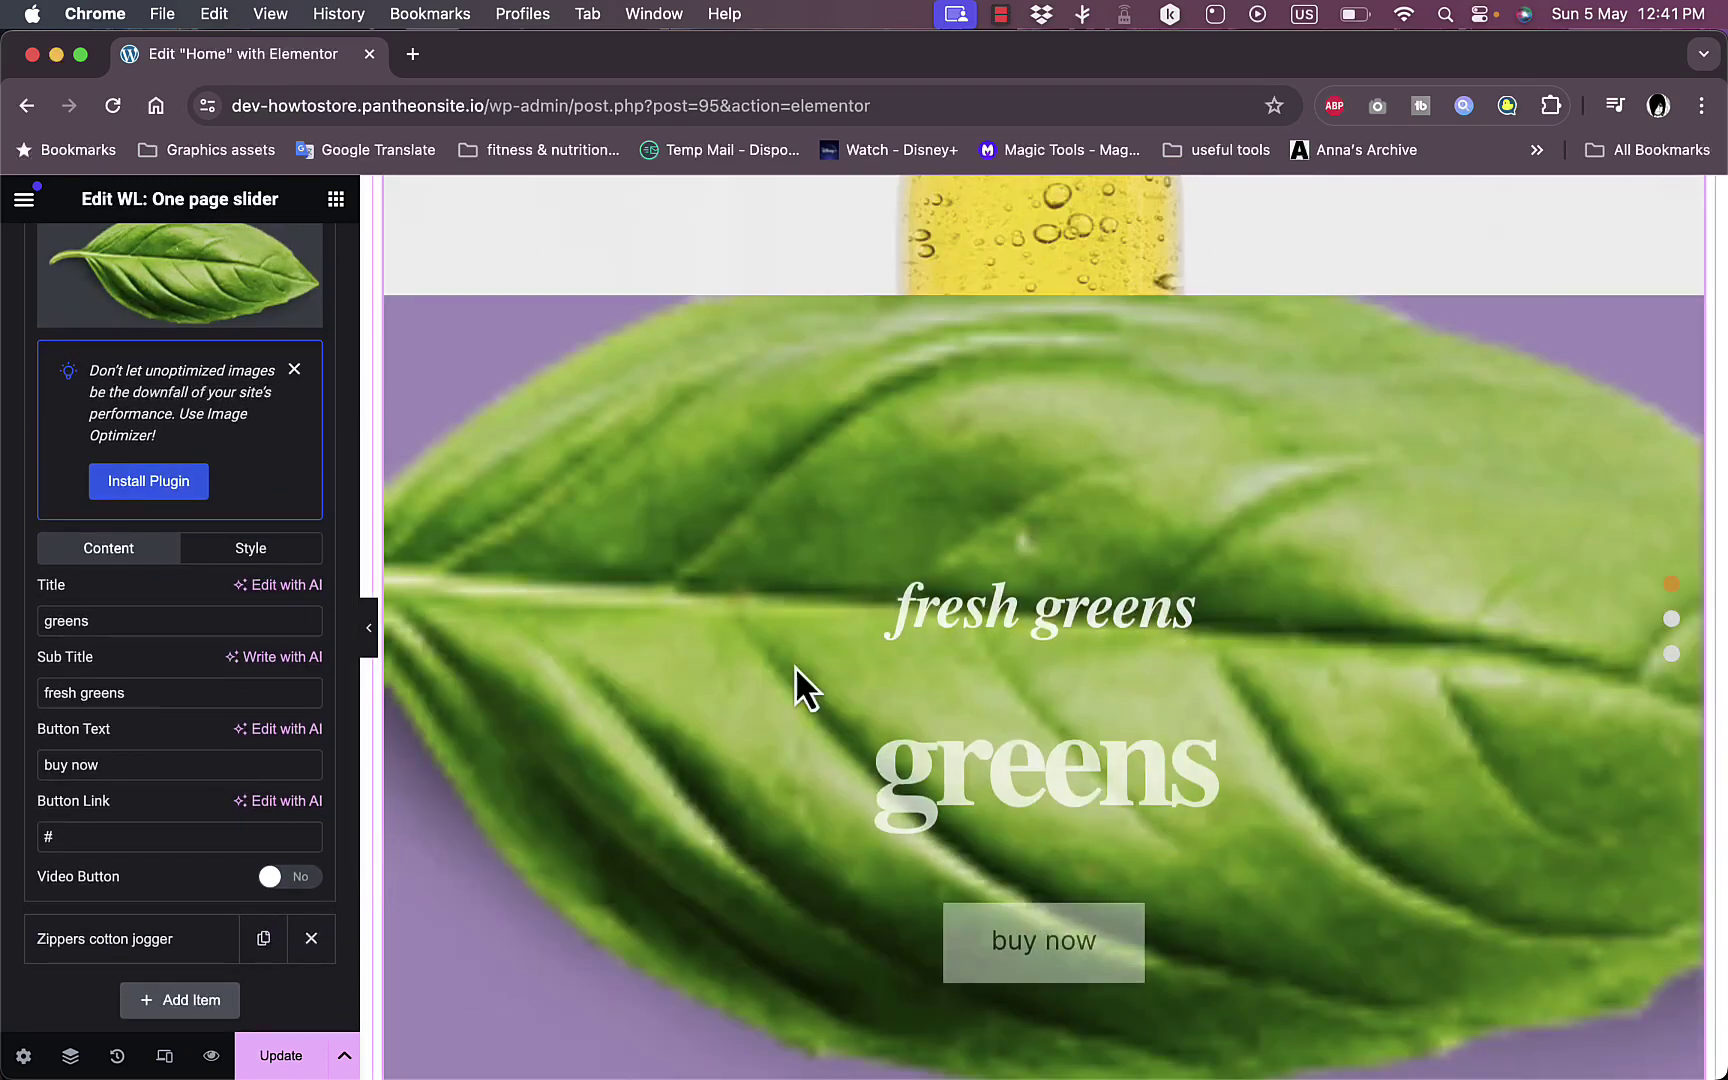
{"action": "scroll", "coordinate": [231, 680], "scroll_direction": "down", "scroll_amount": 3}
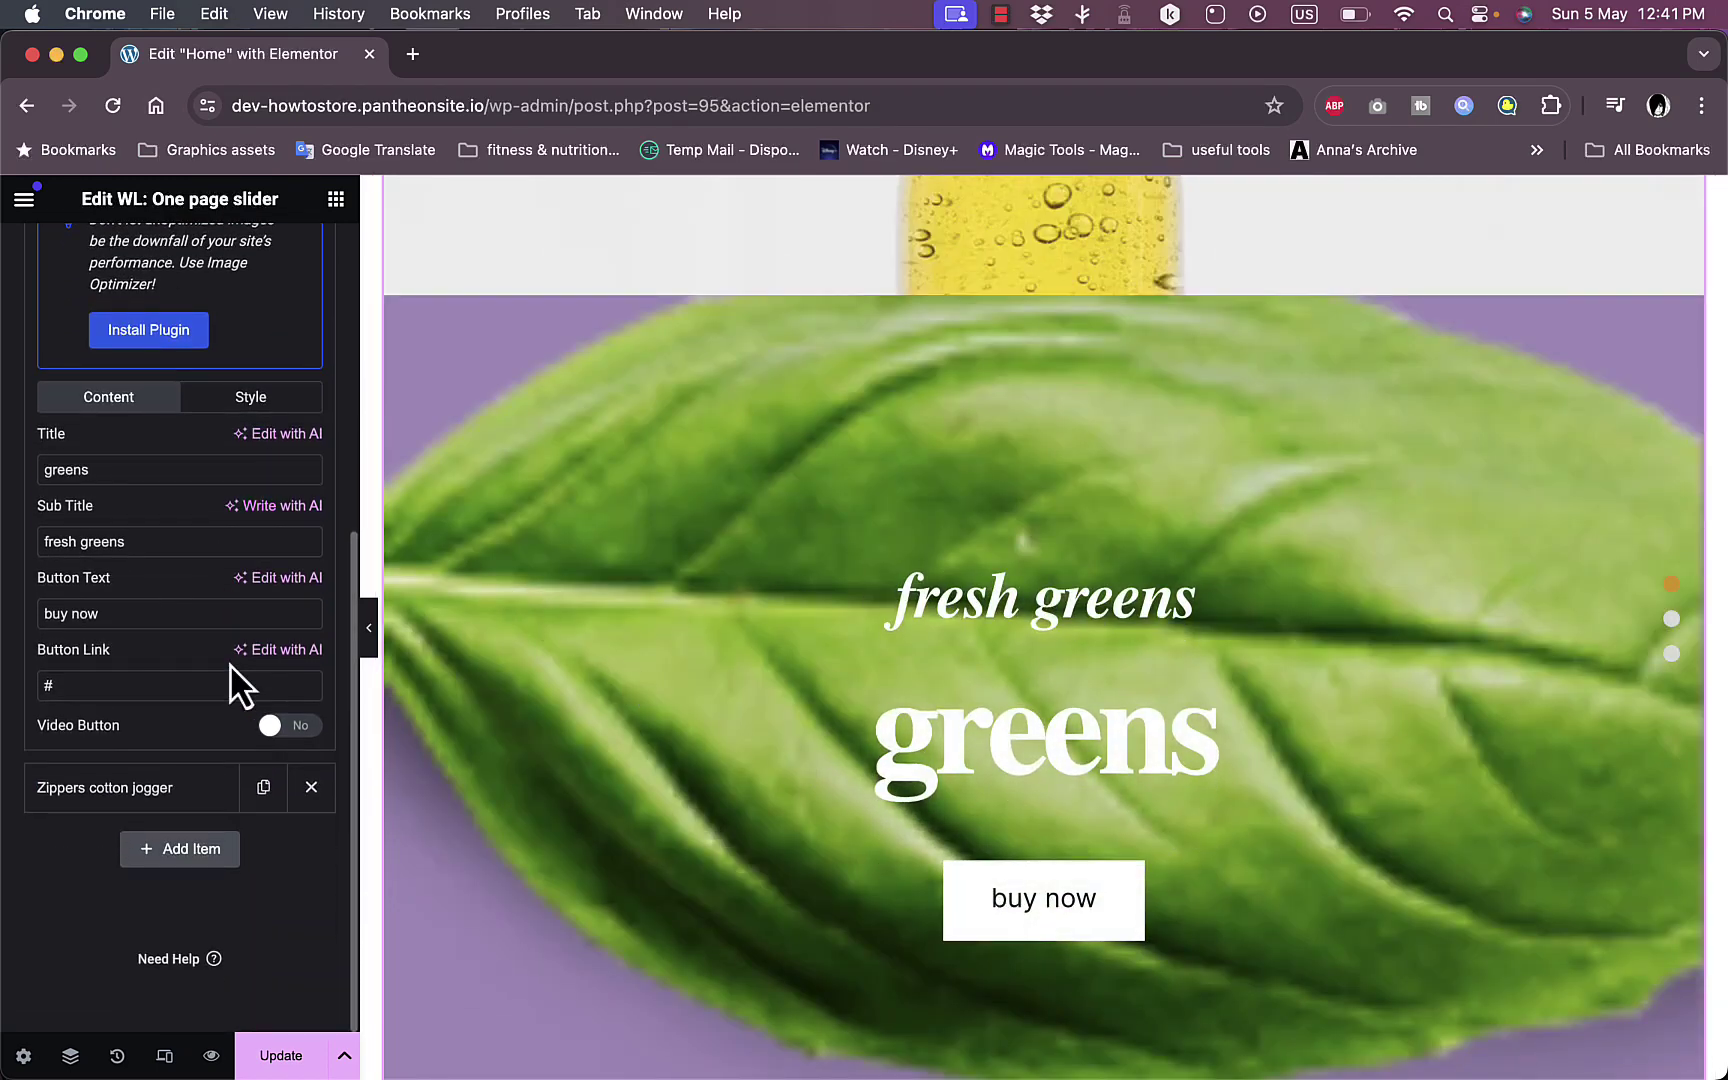
{"action": "scroll", "coordinate": [168, 465], "scroll_direction": "up", "scroll_amount": 8}
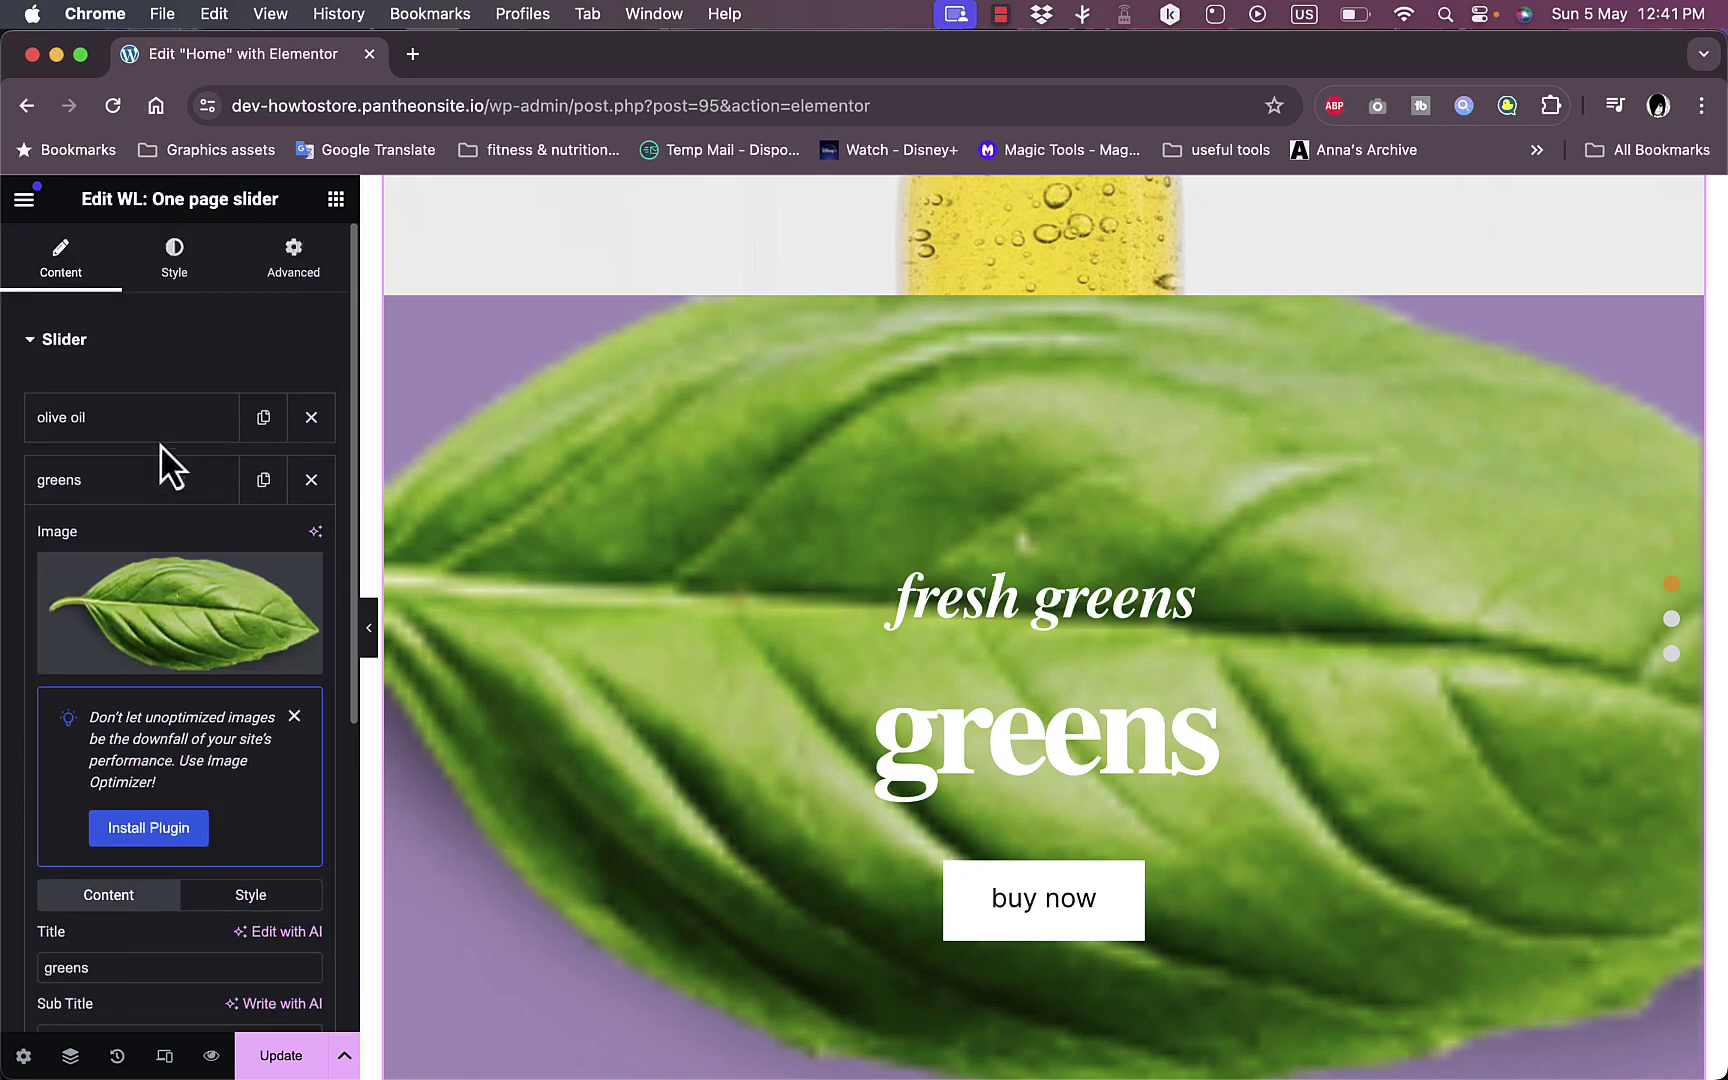
Set organic-honey.jpg as the image of the third slide, 'Zippers cotton jogger'.
{"action": "left_click", "coordinate": [100, 482]}
{"action": "left_click", "coordinate": [100, 544]}
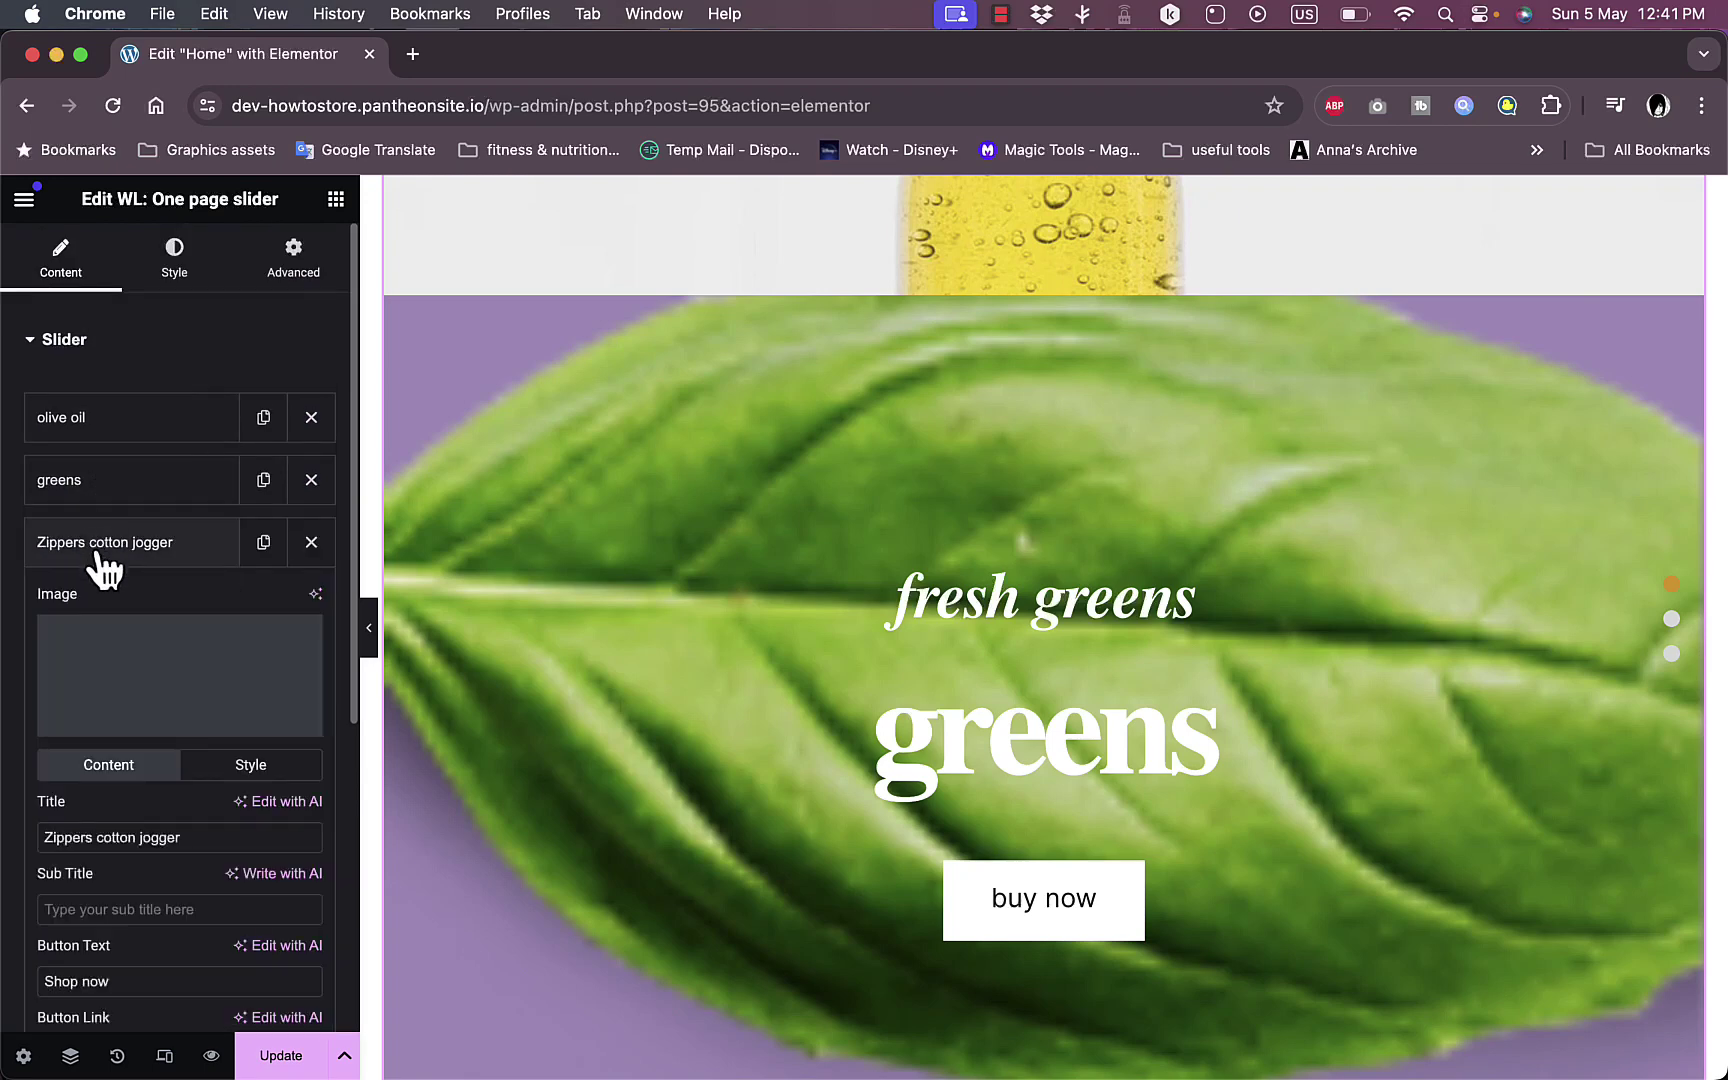
{"action": "left_click", "coordinate": [154, 741]}
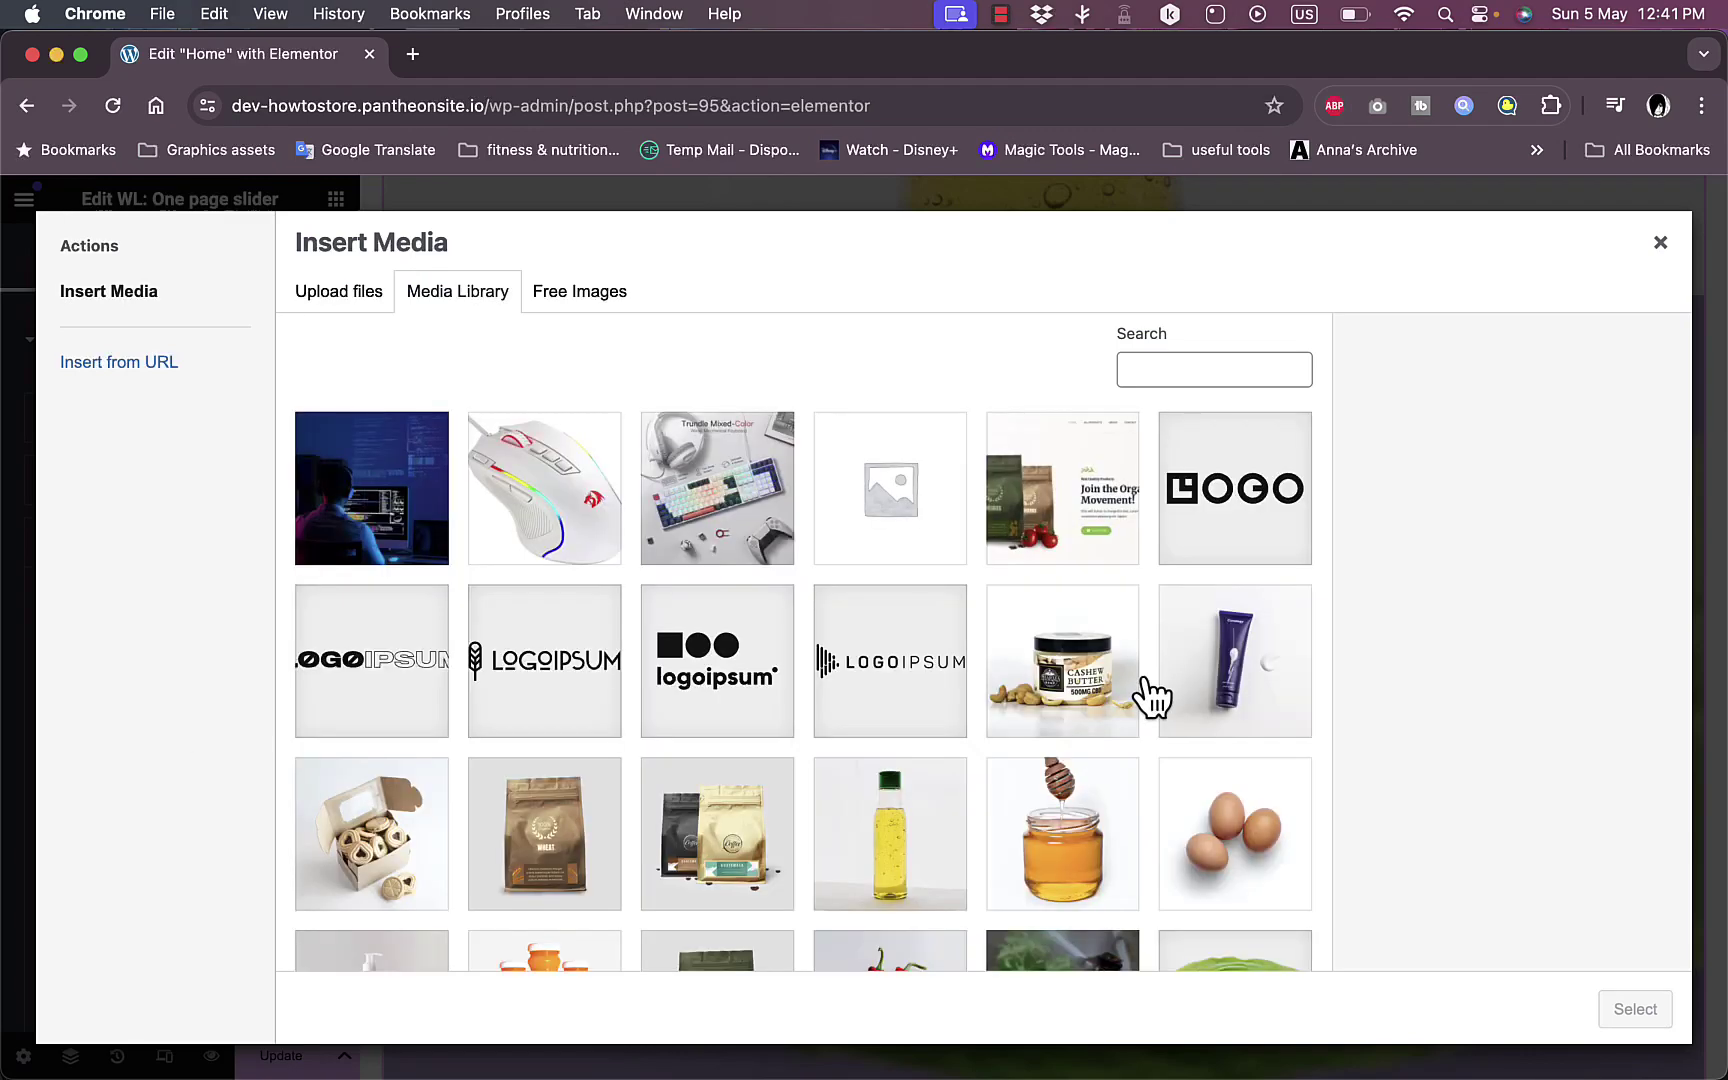
{"action": "scroll", "coordinate": [1150, 700], "scroll_direction": "down", "scroll_amount": 2}
{"action": "left_click", "coordinate": [1061, 752]}
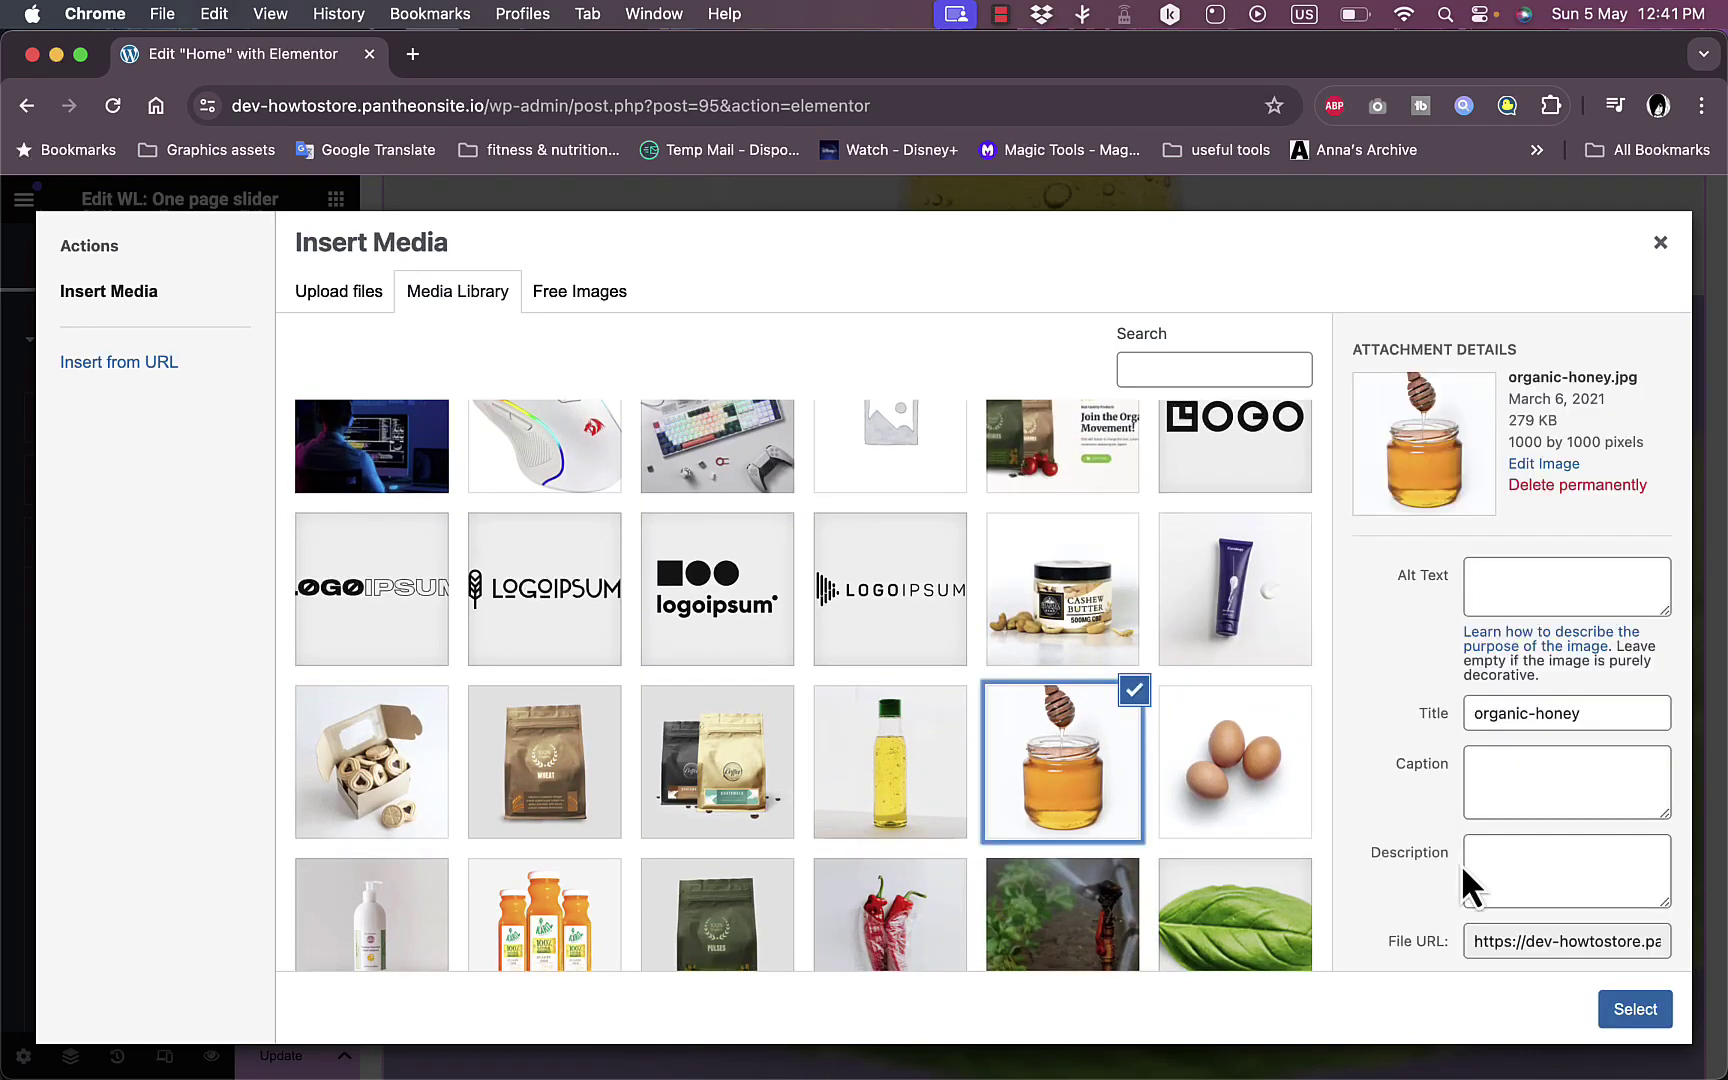
{"action": "left_click", "coordinate": [1638, 1012]}
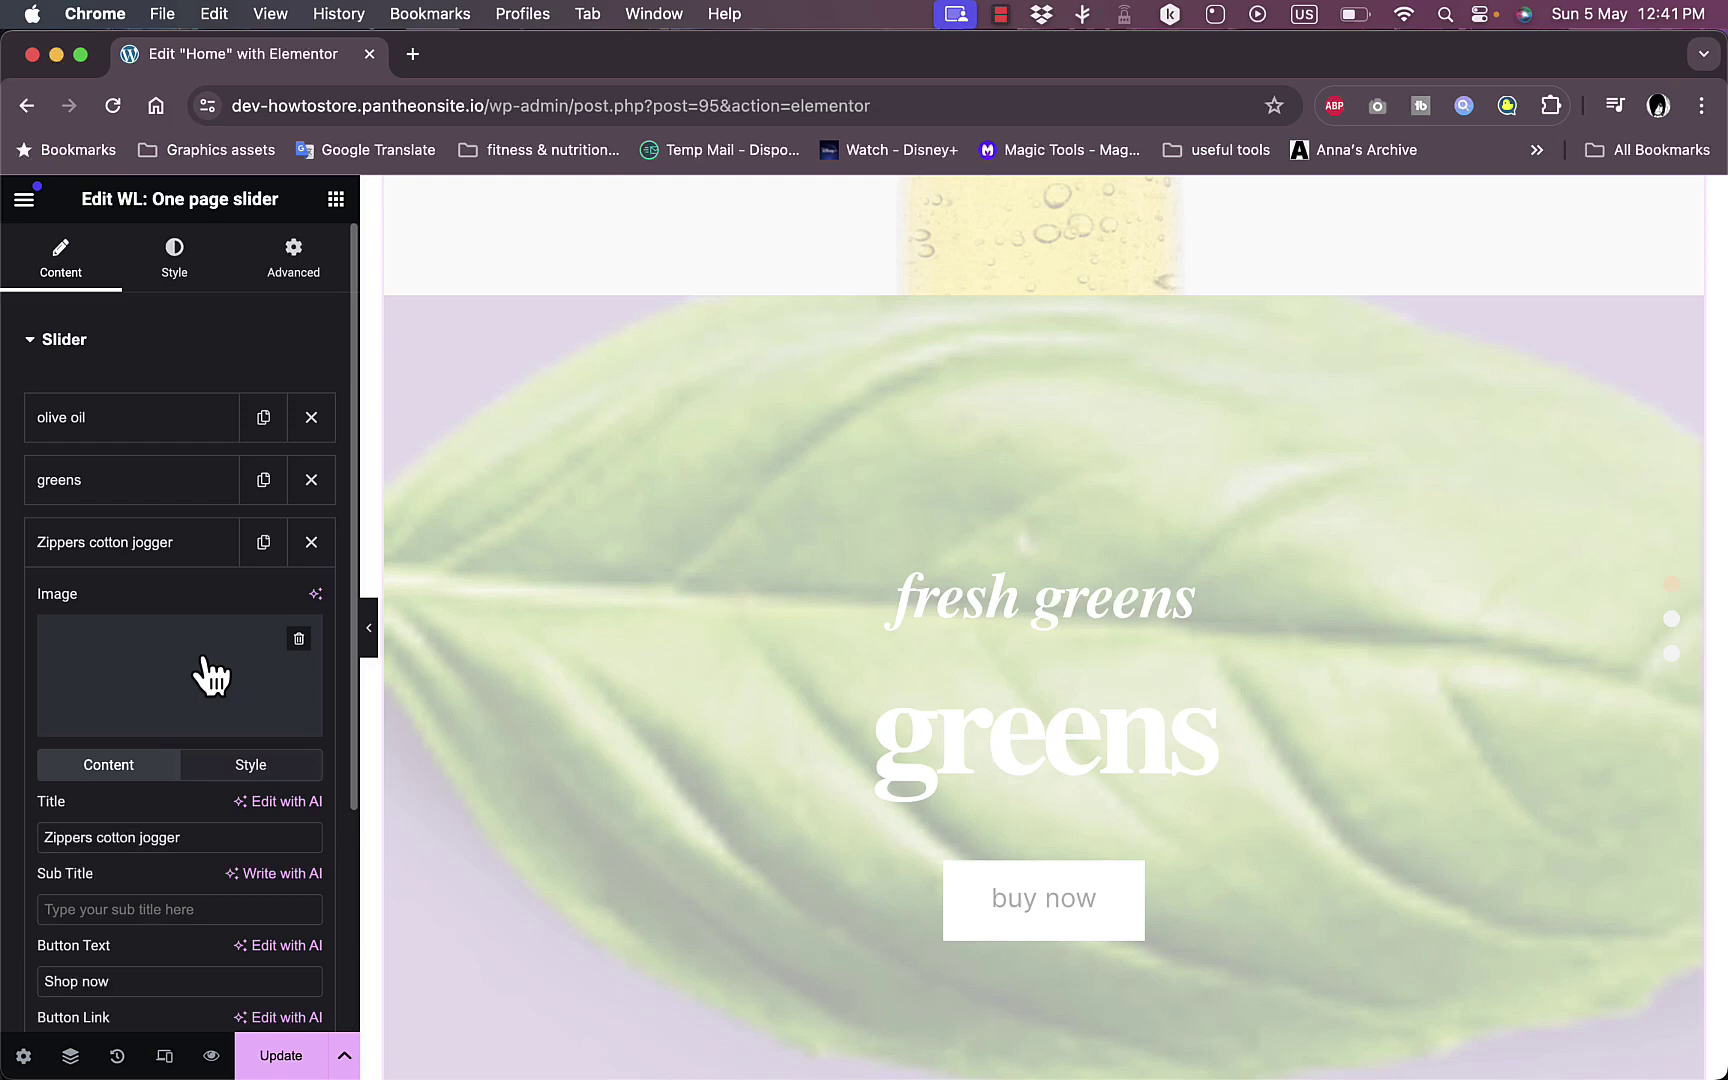
{"action": "scroll", "coordinate": [155, 780], "scroll_direction": "down", "scroll_amount": 3}
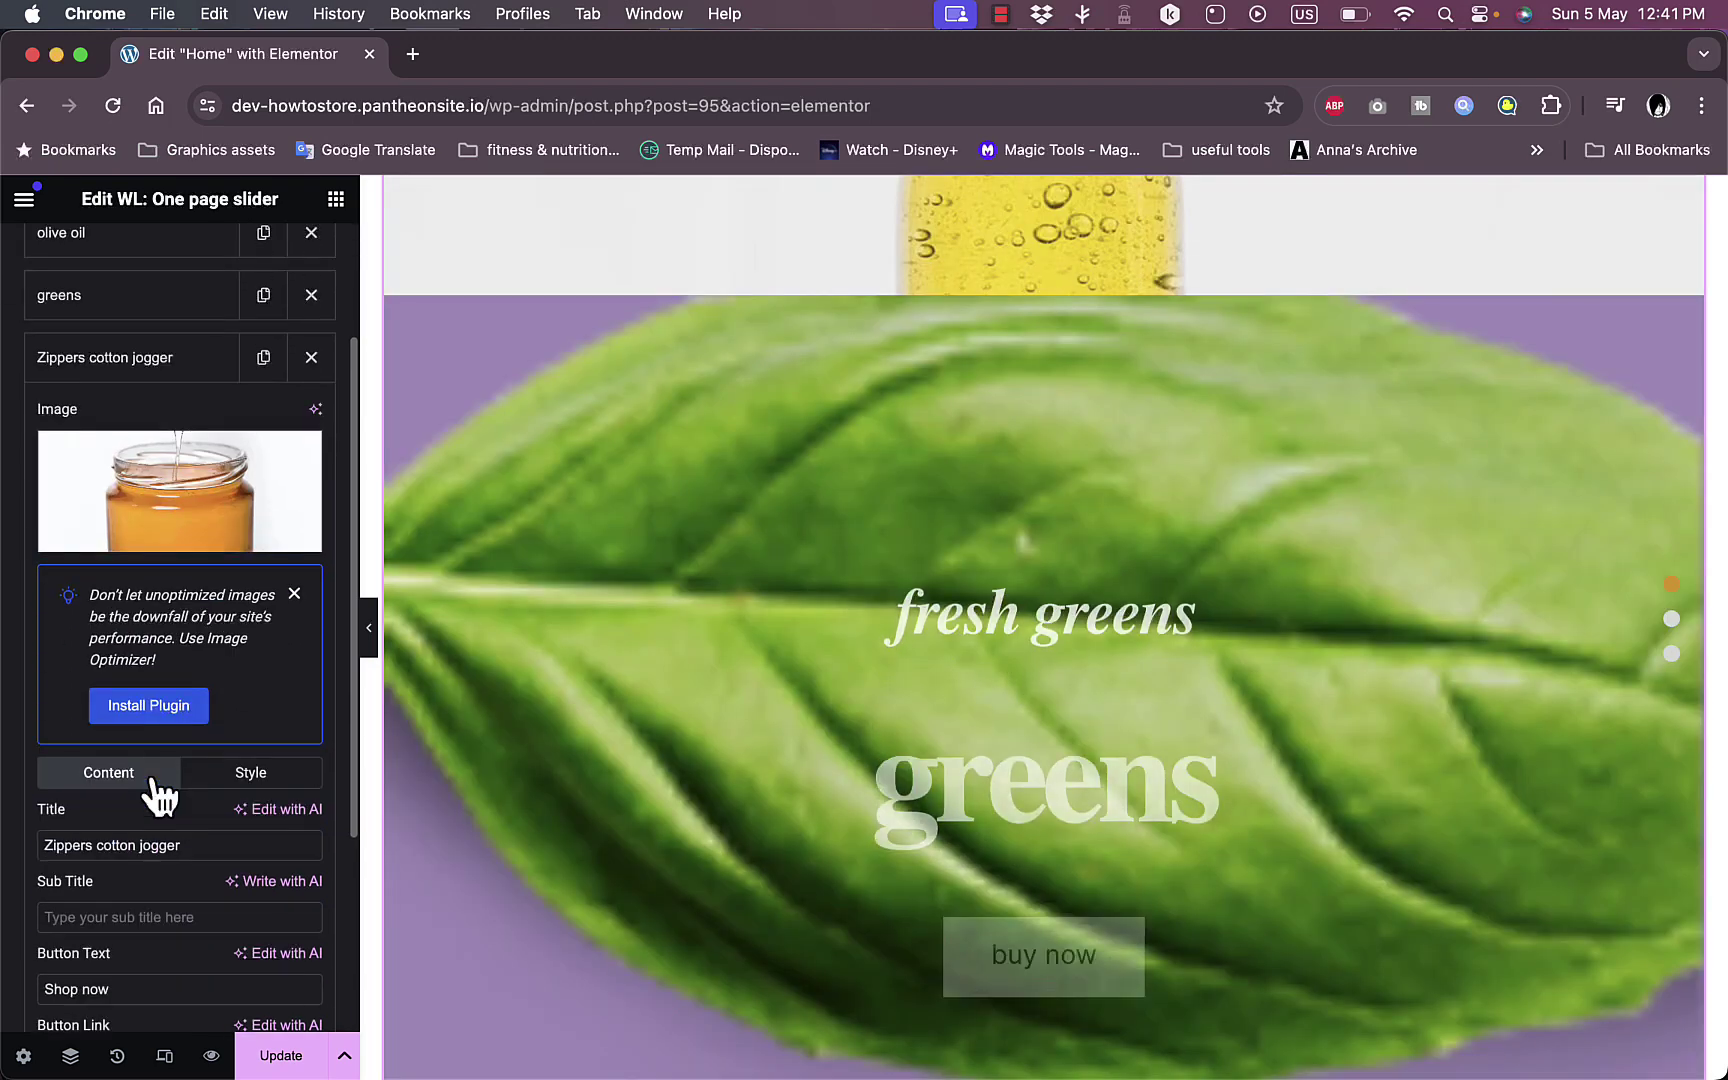
Title the third slide 'oranic honey' with subtitle 'fresh organic honey'.
{"action": "triple_click", "coordinate": [150, 845]}
{"action": "type", "text": "oranic honey"}
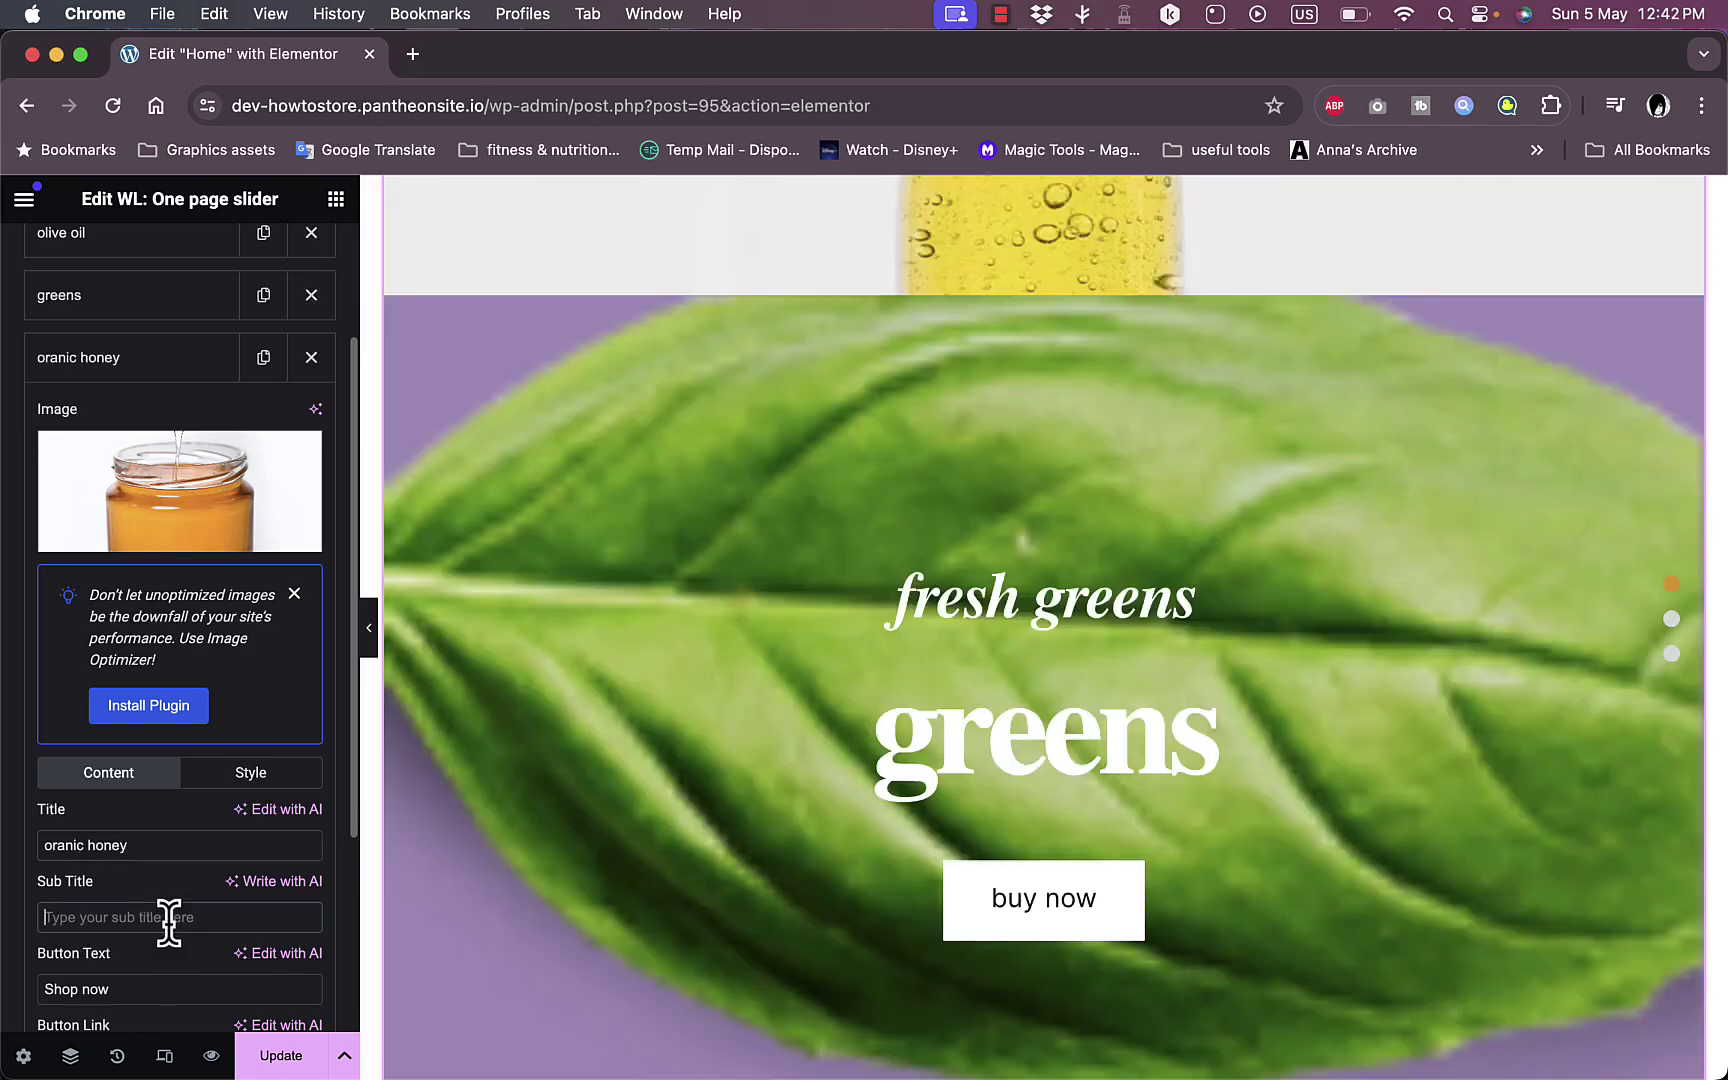
{"action": "type", "text": "fresh organic honey"}
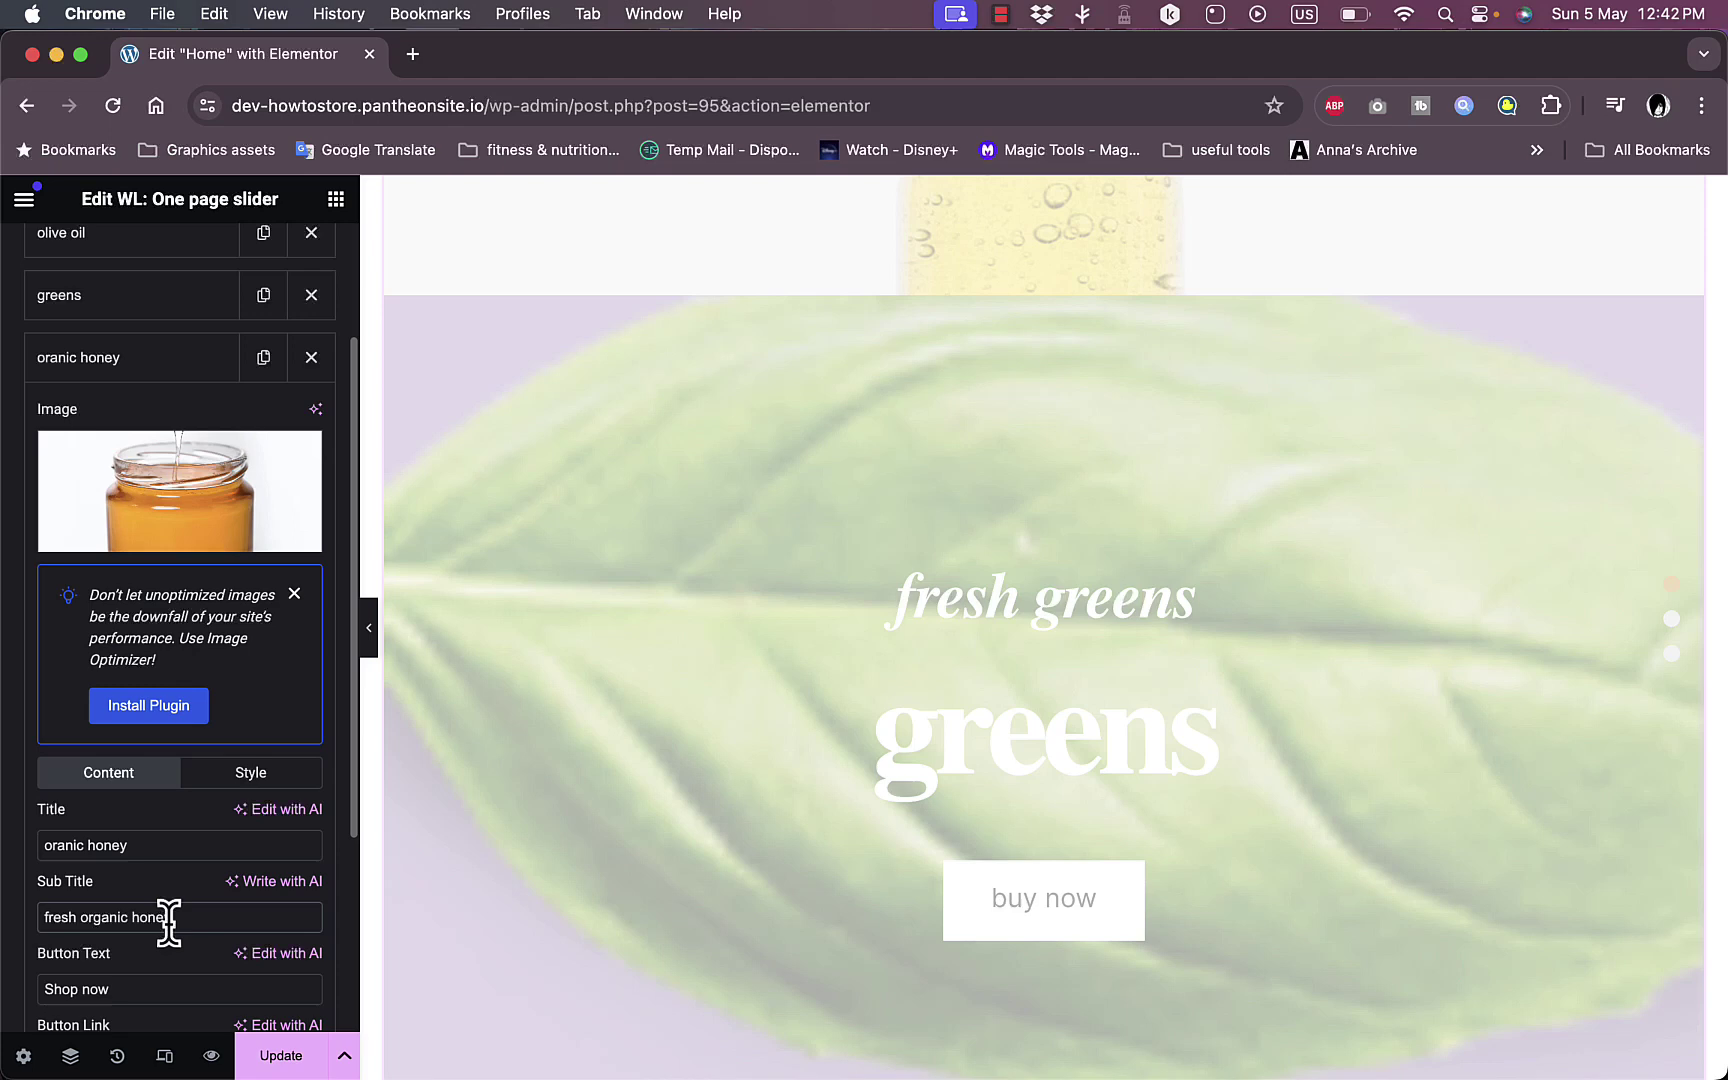
{"action": "scroll", "coordinate": [903, 767], "scroll_direction": "down", "scroll_amount": 3}
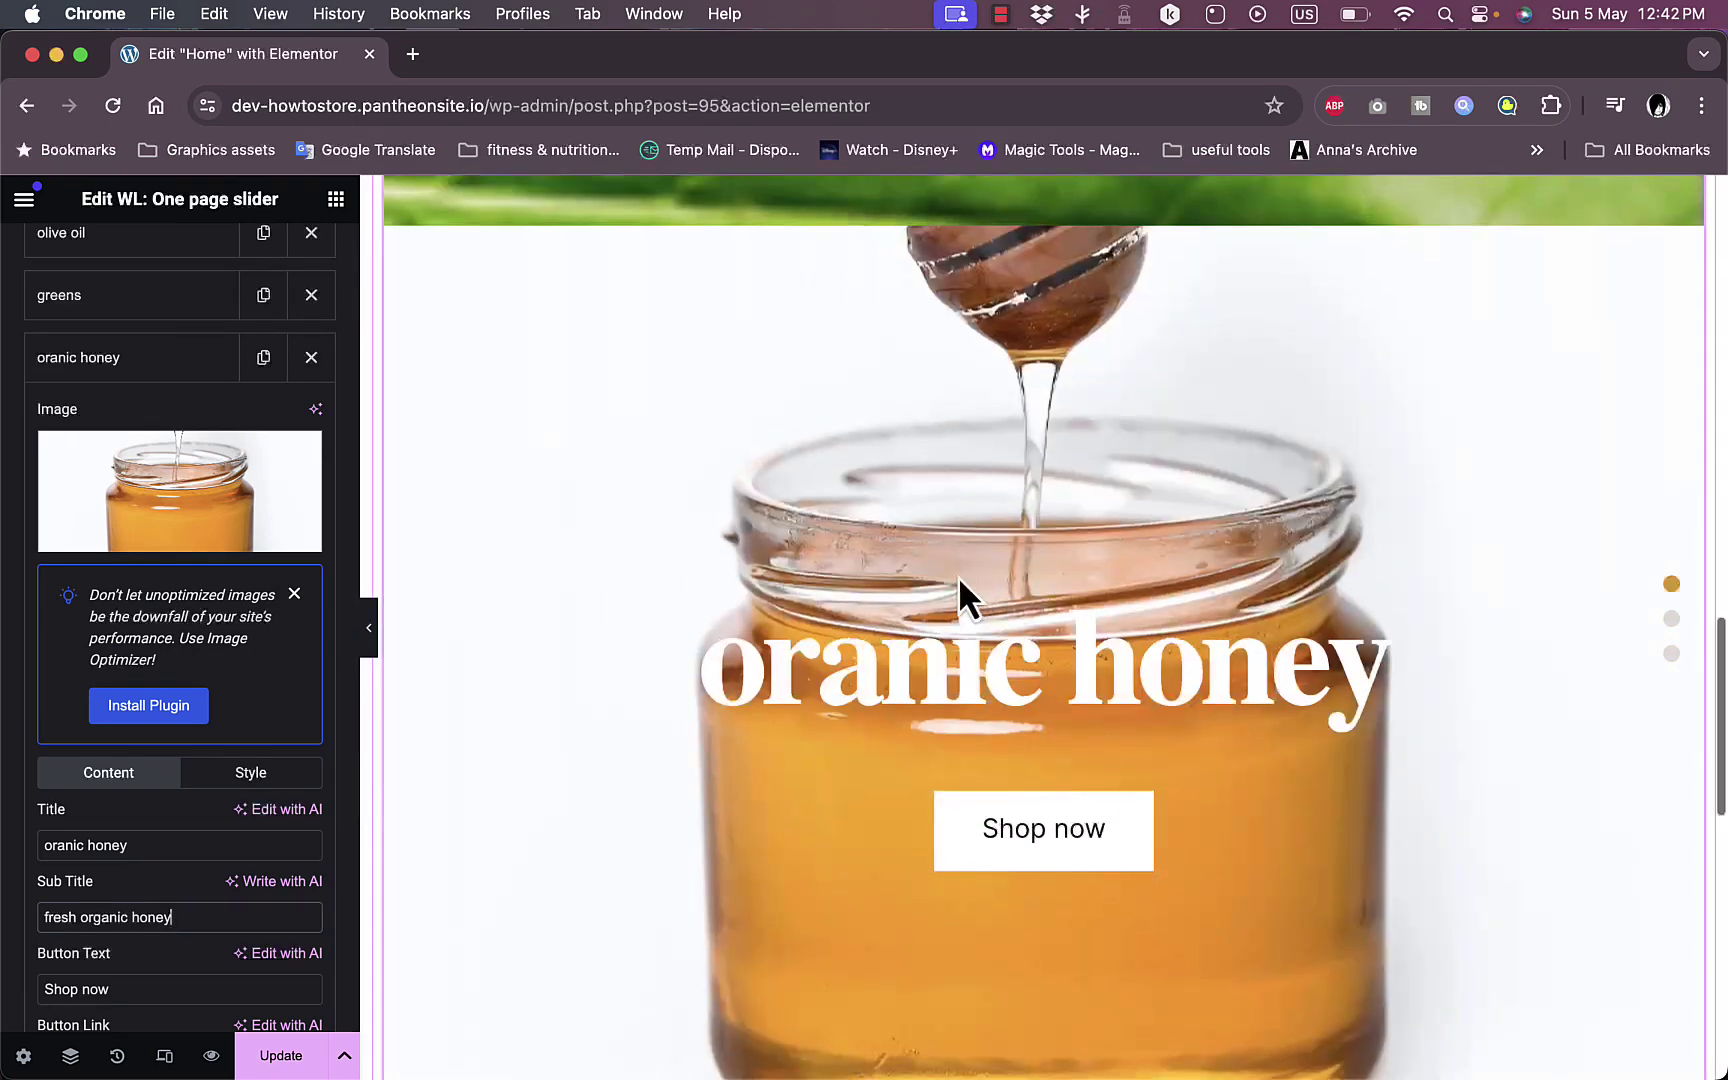
{"action": "scroll", "coordinate": [959, 576], "scroll_direction": "up", "scroll_amount": 2}
{"action": "scroll", "coordinate": [959, 576], "scroll_direction": "up", "scroll_amount": 3}
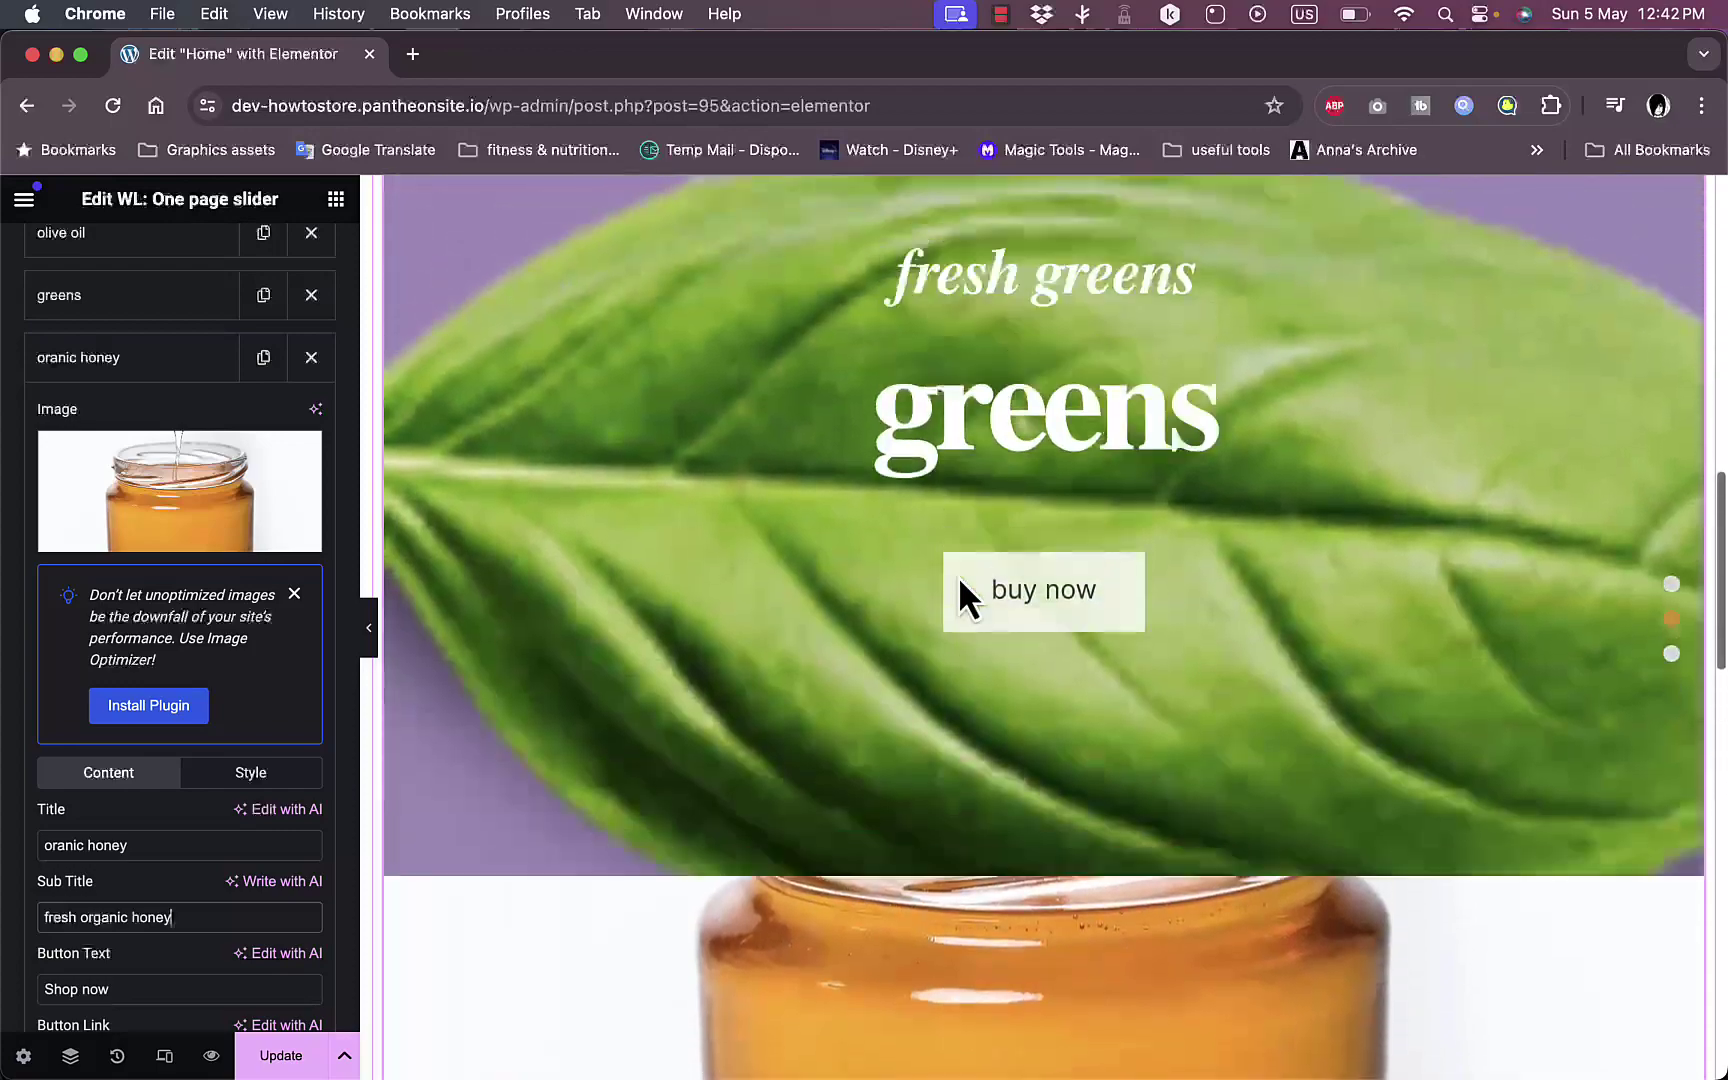
{"action": "scroll", "coordinate": [959, 576], "scroll_direction": "down", "scroll_amount": 2}
{"action": "scroll", "coordinate": [959, 576], "scroll_direction": "down", "scroll_amount": 2}
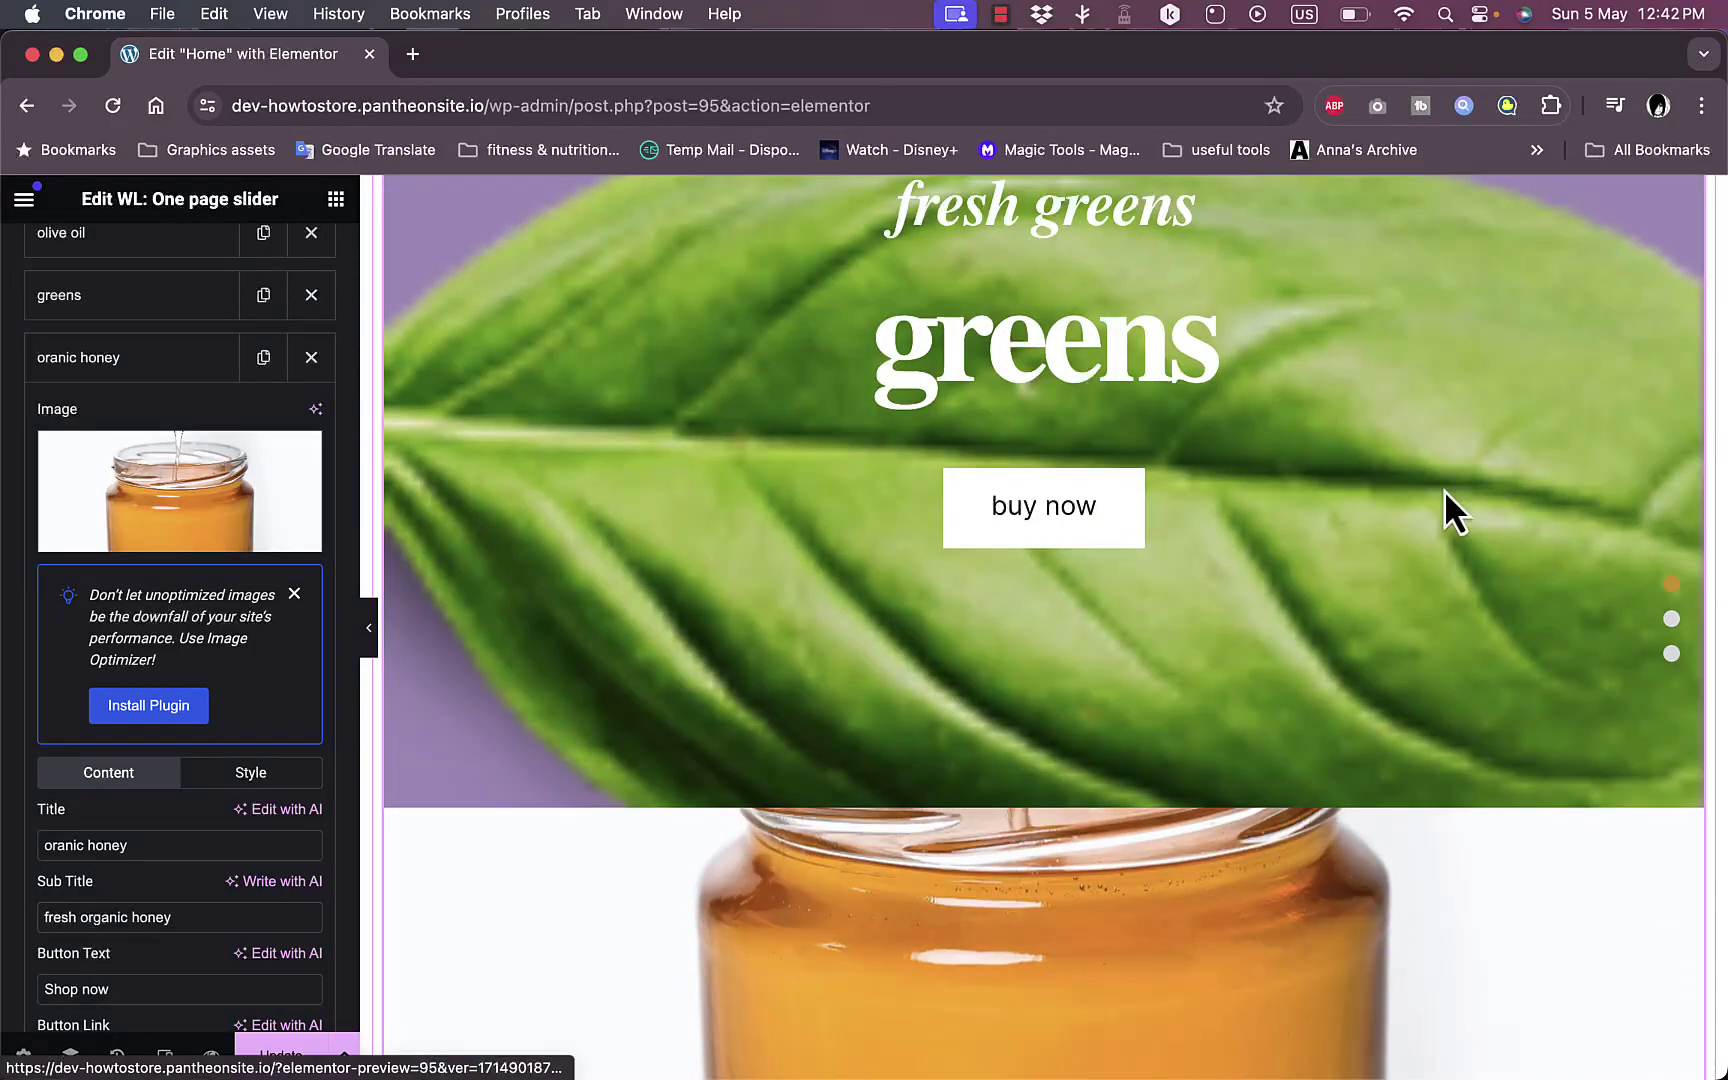
{"action": "scroll", "coordinate": [1049, 482], "scroll_direction": "up", "scroll_amount": 2}
{"action": "scroll", "coordinate": [197, 836], "scroll_direction": "down", "scroll_amount": 2}
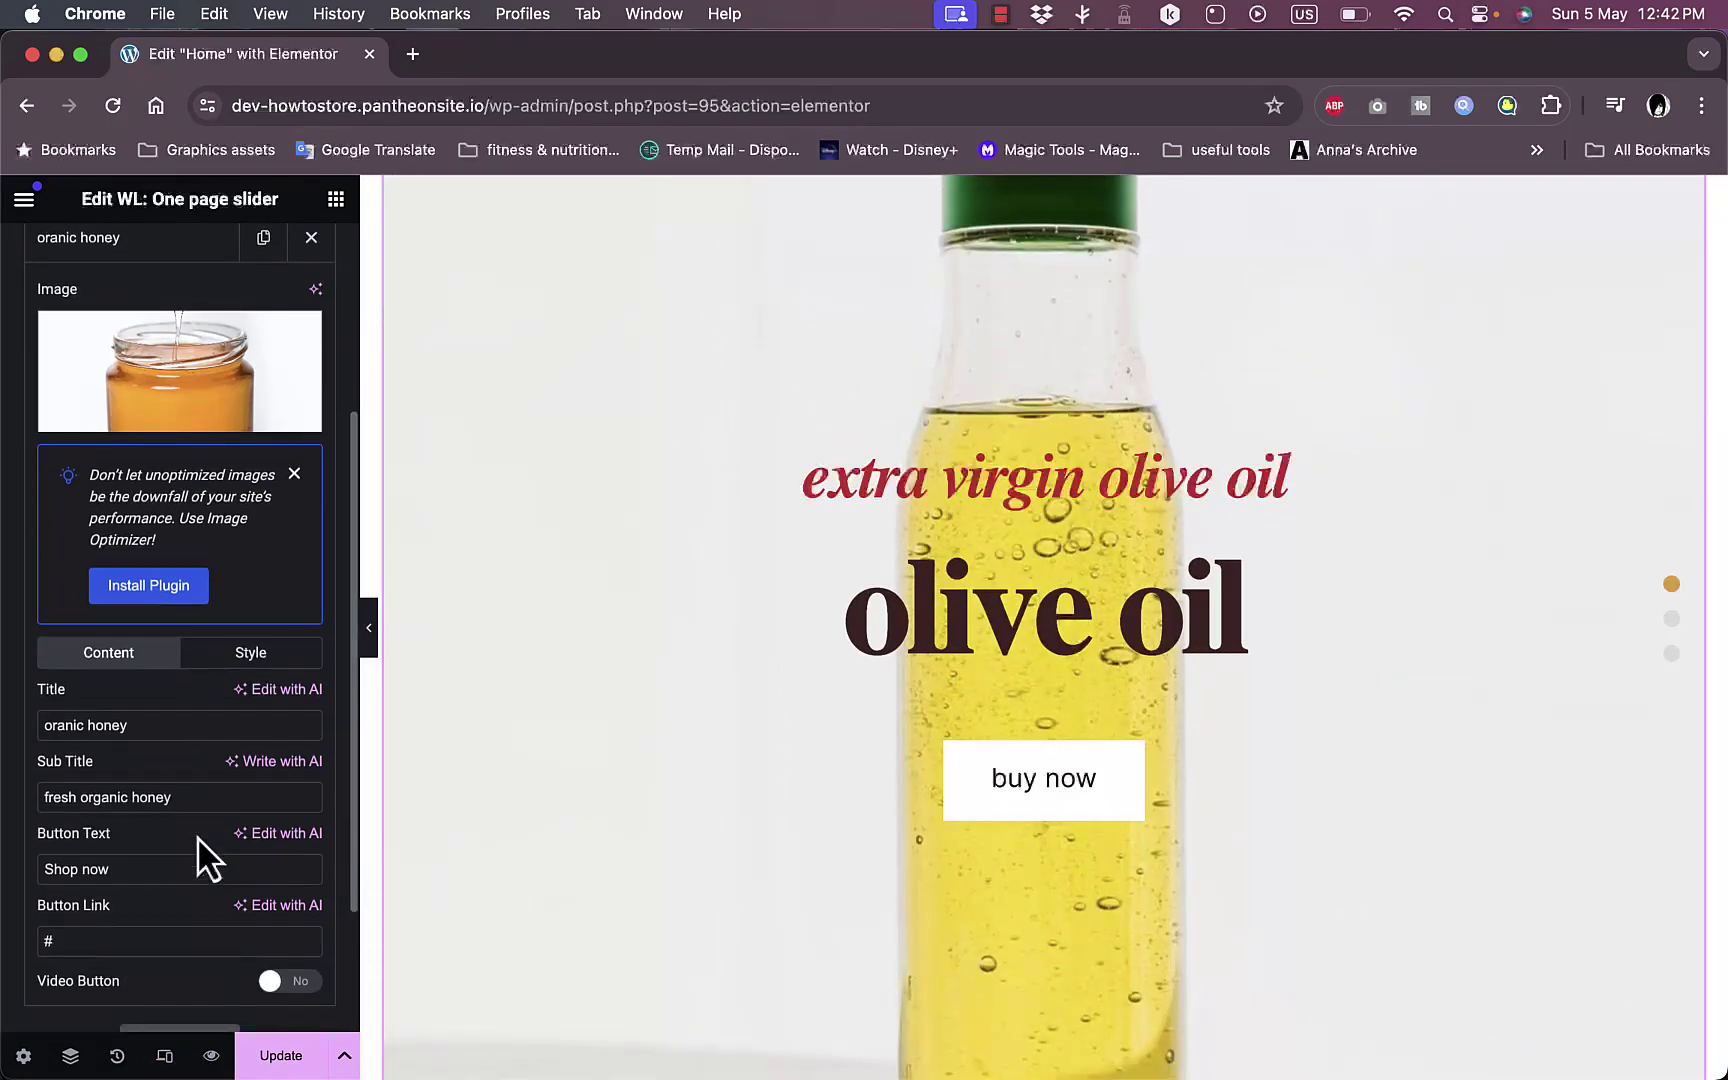
{"action": "scroll", "coordinate": [197, 858], "scroll_direction": "down", "scroll_amount": 1}
Change the third slide's button text to 'buy now now'.
{"action": "double_click", "coordinate": [80, 777]}
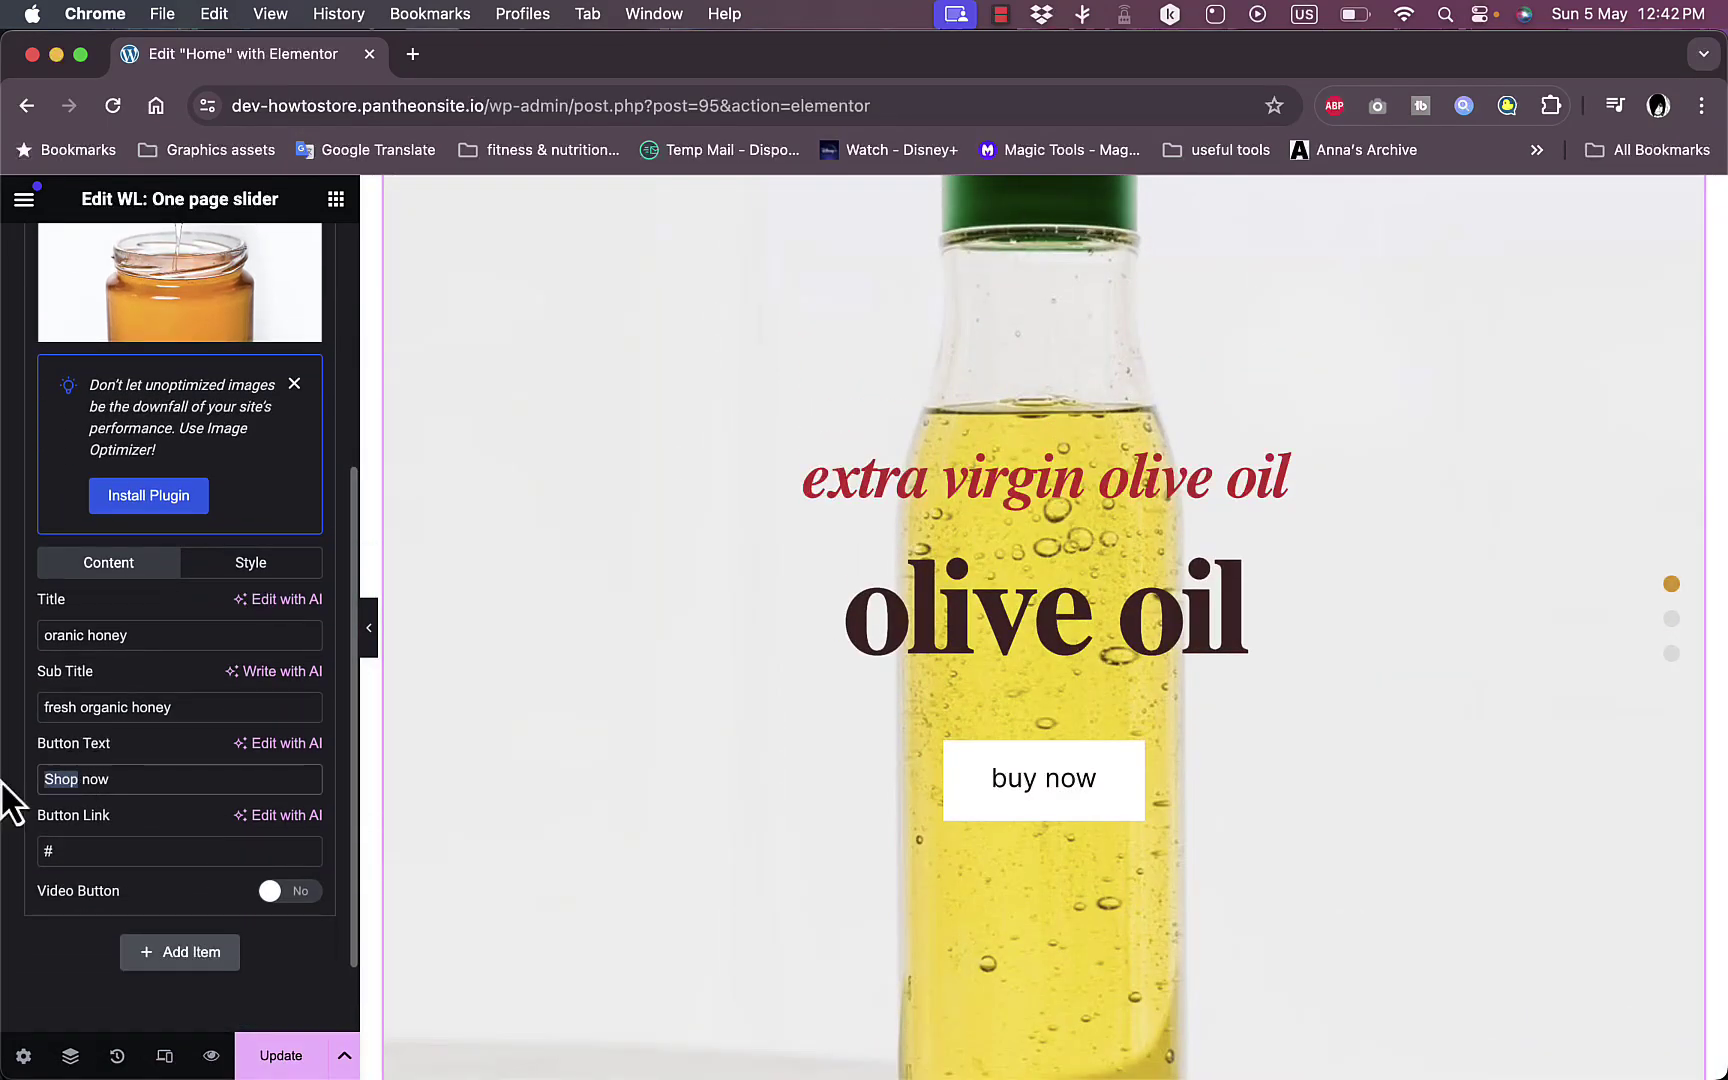
{"action": "type", "text": "buy"}
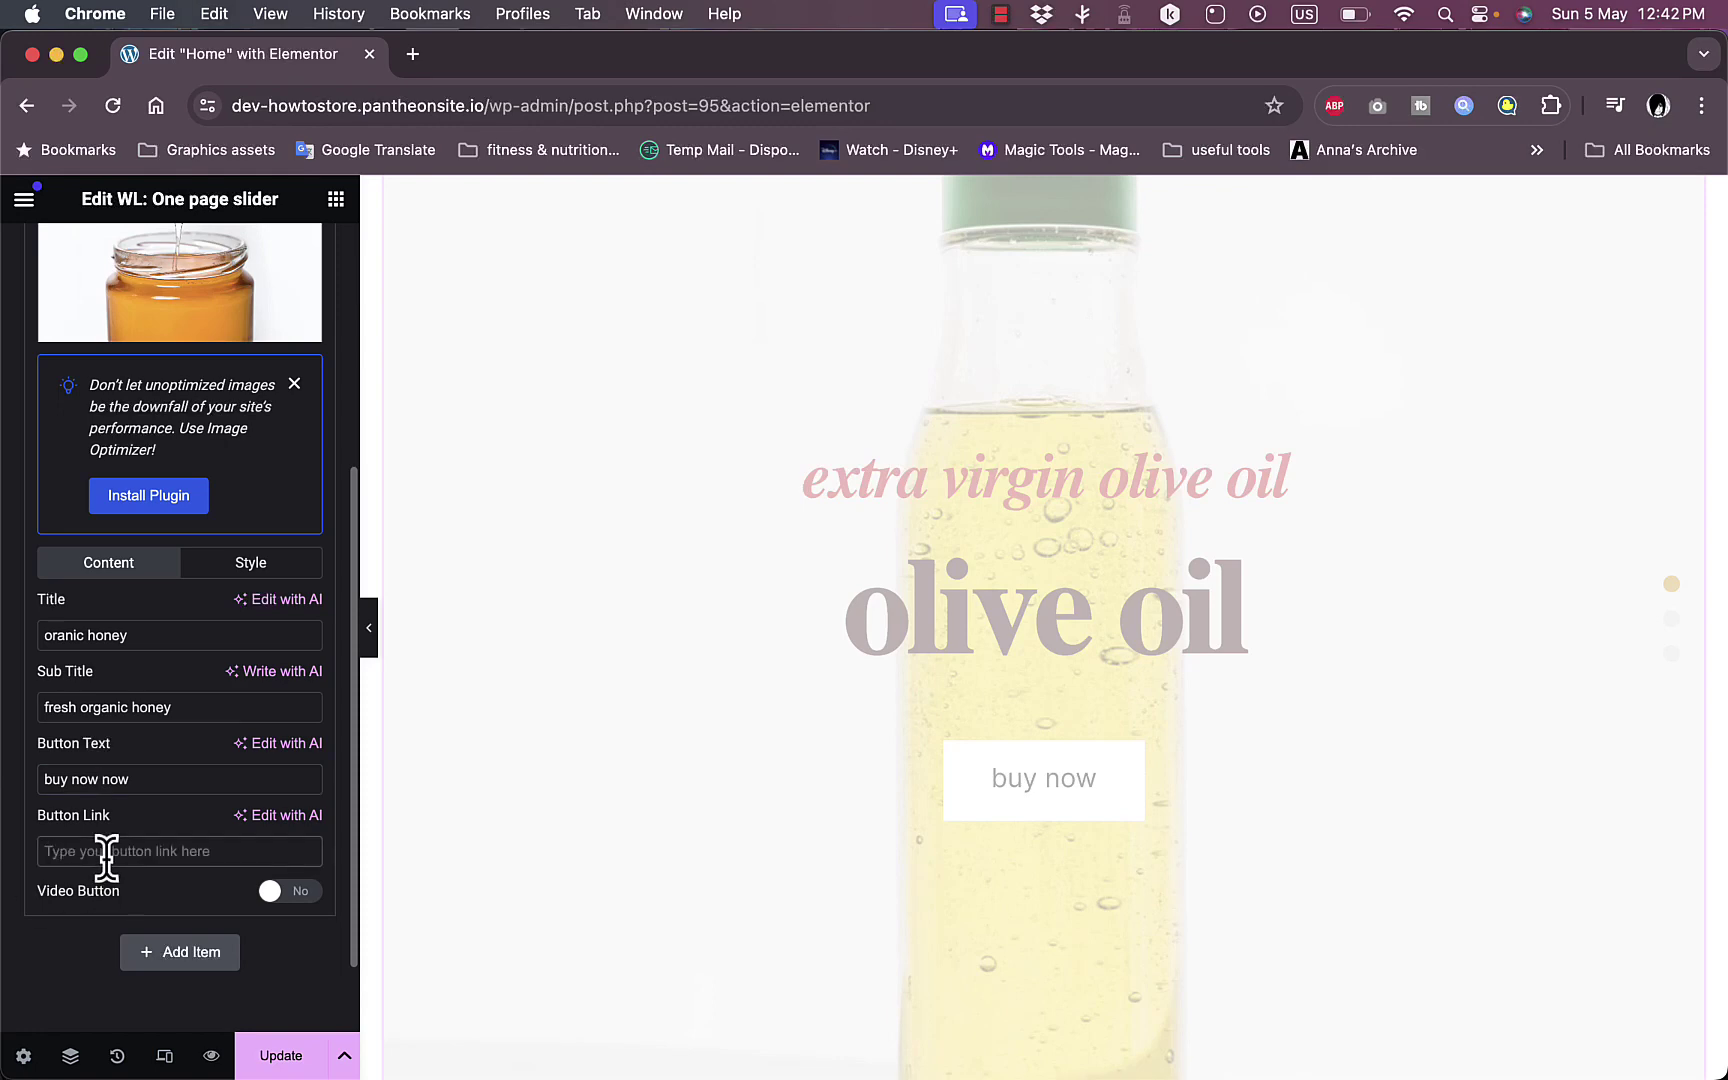
{"action": "scroll", "coordinate": [686, 771], "scroll_direction": "down", "scroll_amount": 5}
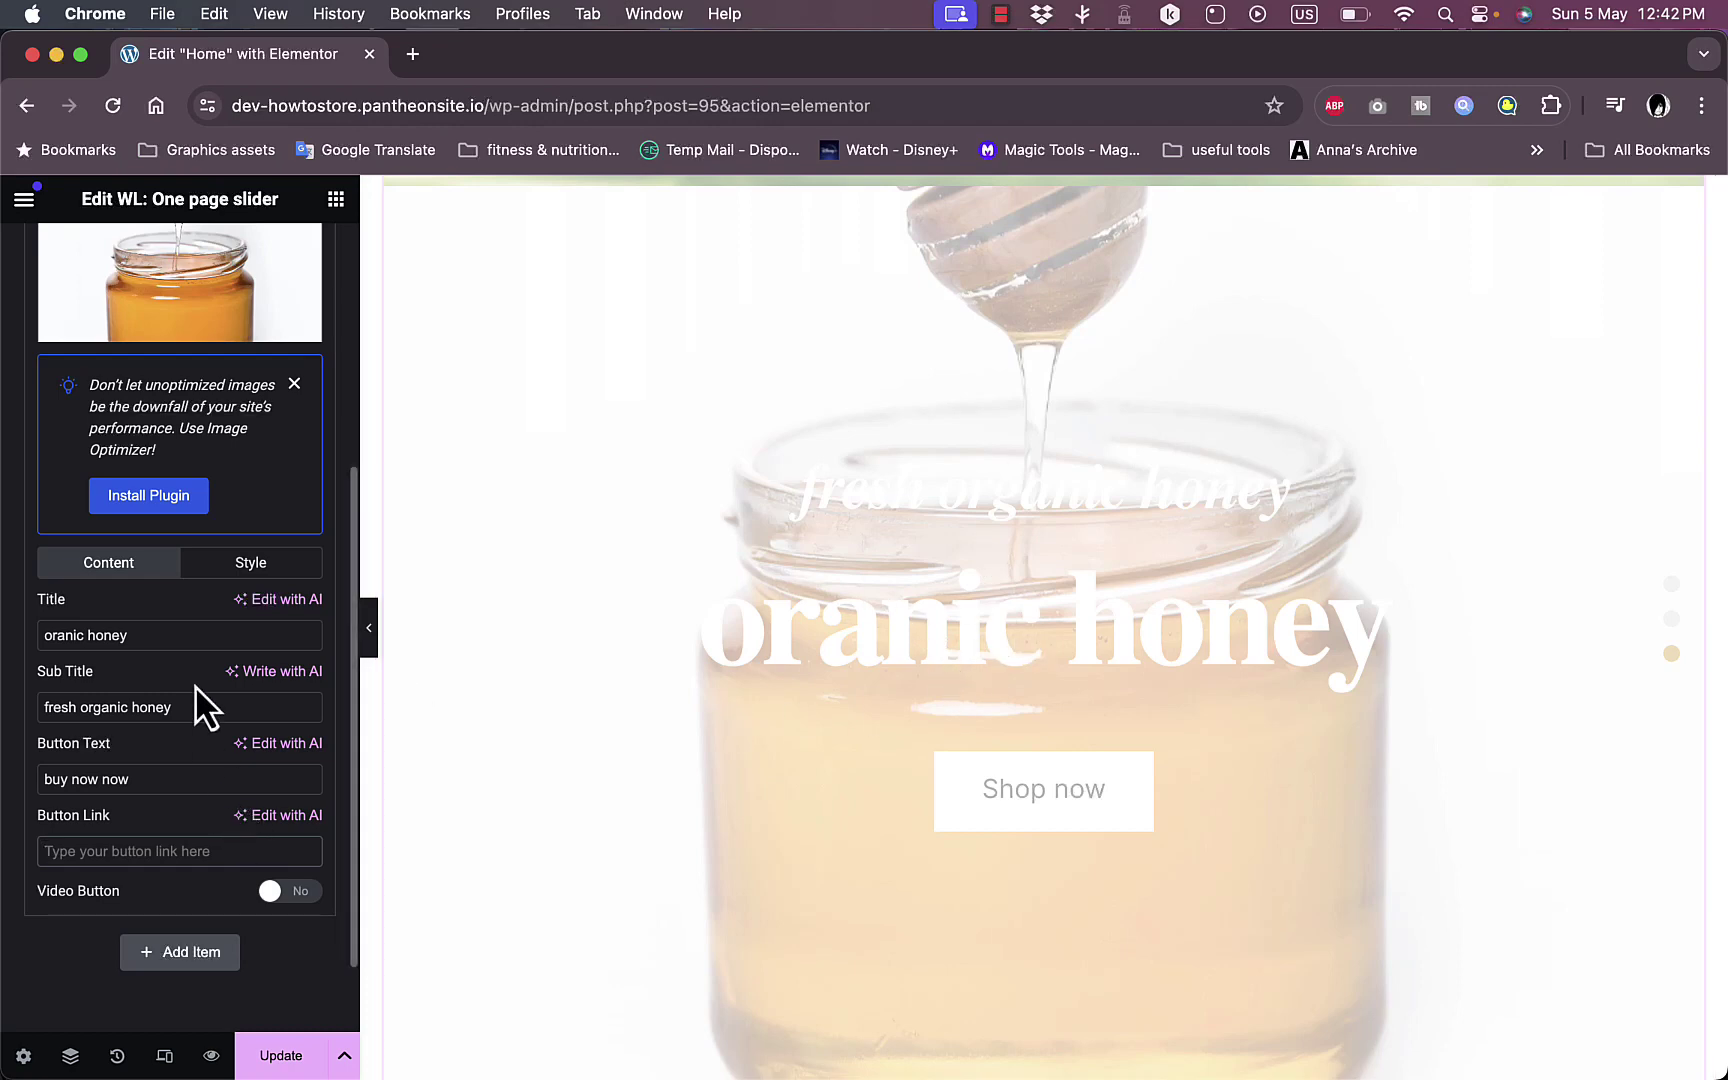
Right-align the honey slide's text and give its title an olive-gold colour.
{"action": "left_click", "coordinate": [272, 566]}
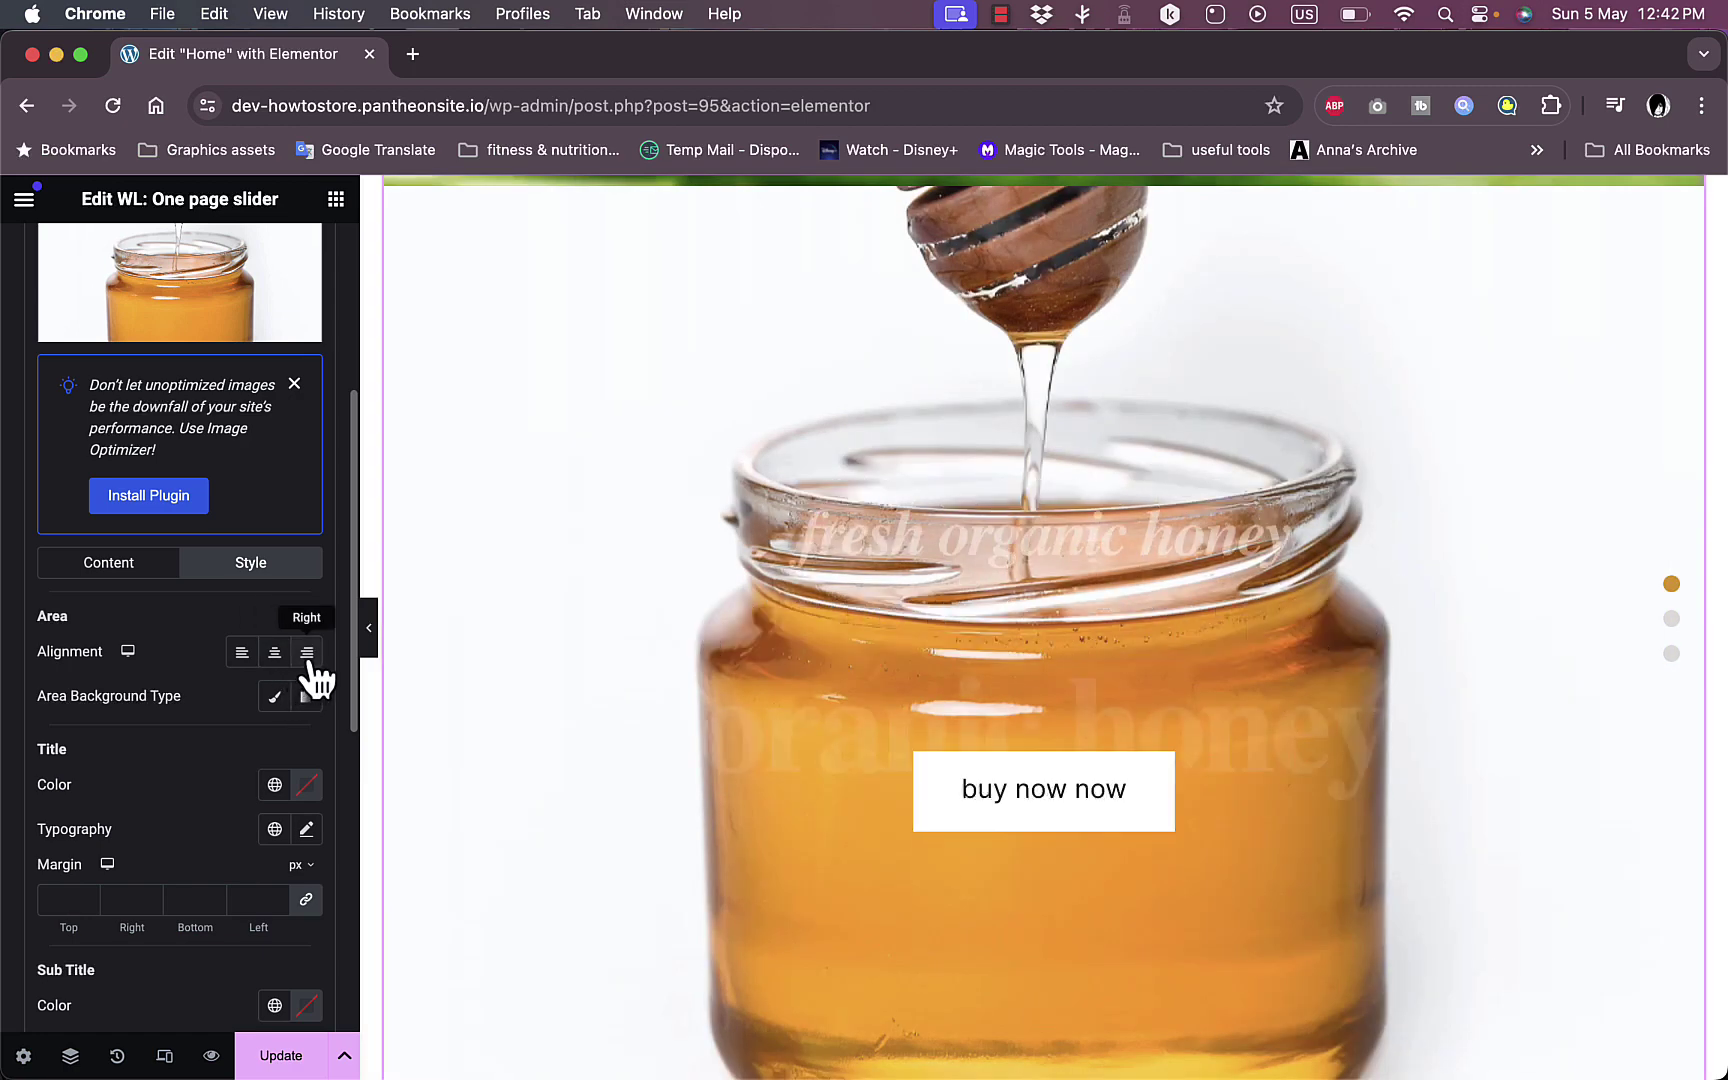
{"action": "left_click", "coordinate": [307, 652]}
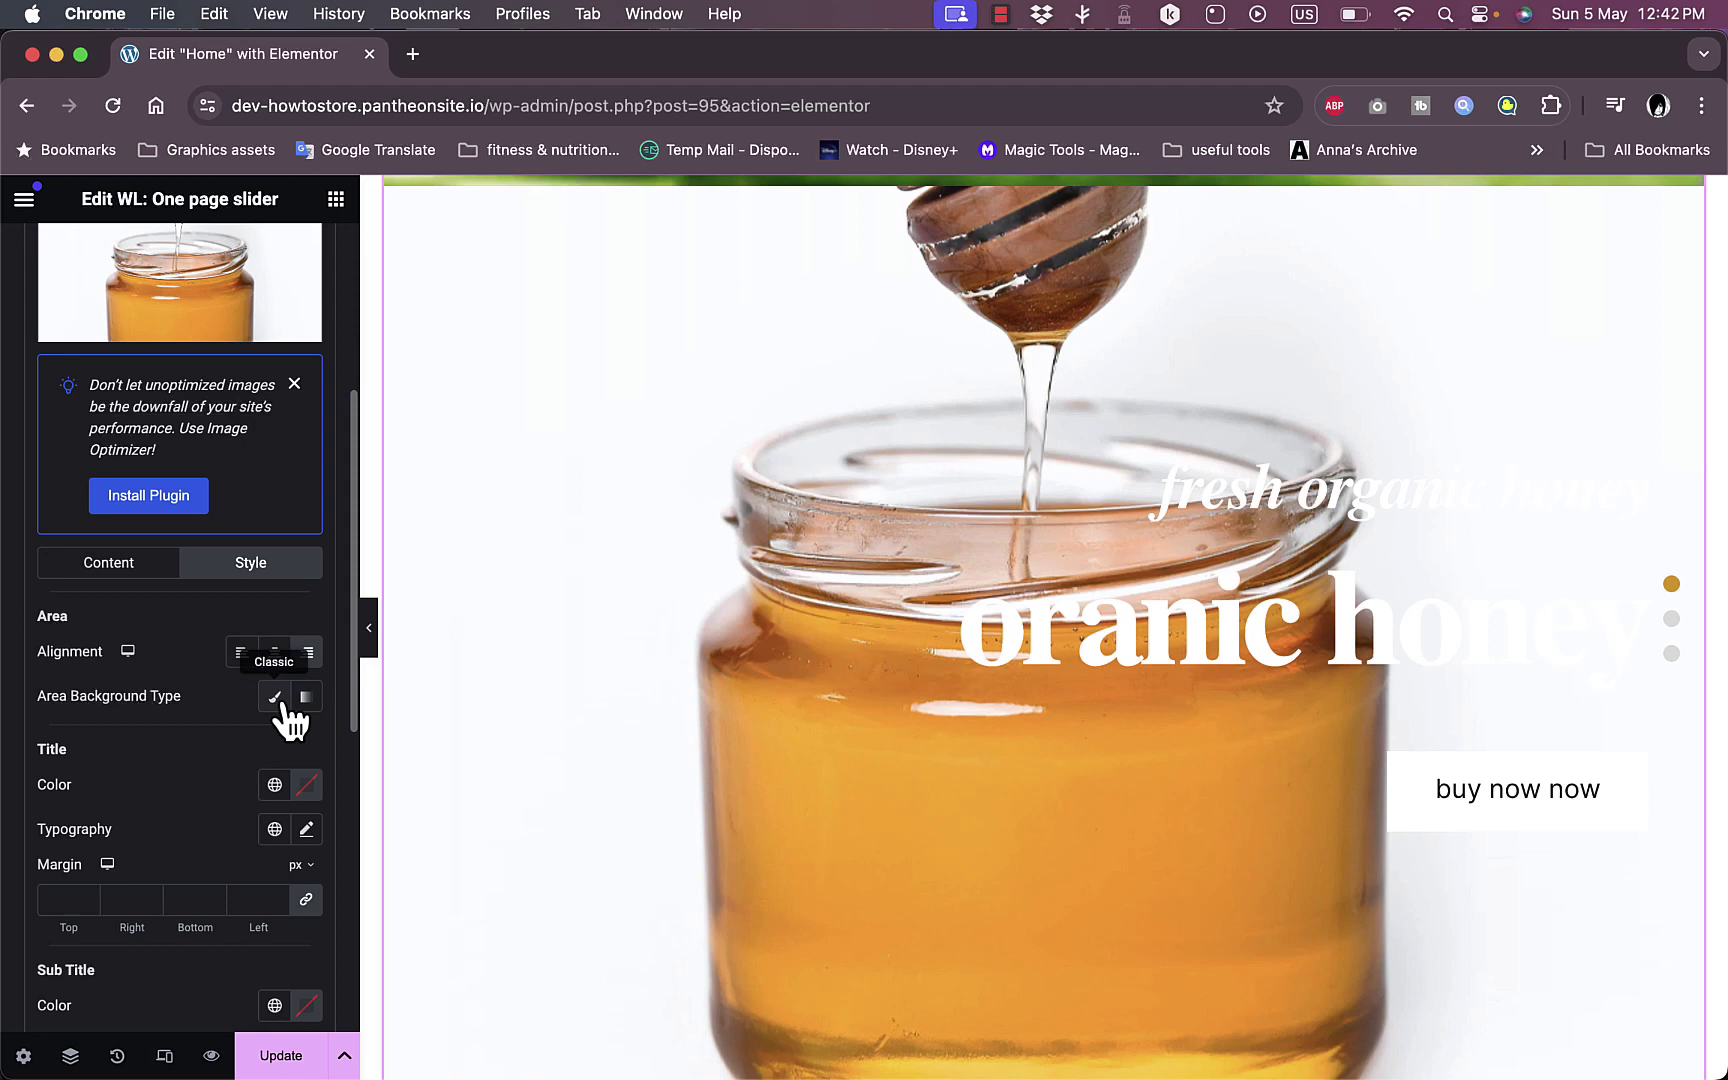
{"action": "left_click", "coordinate": [307, 785]}
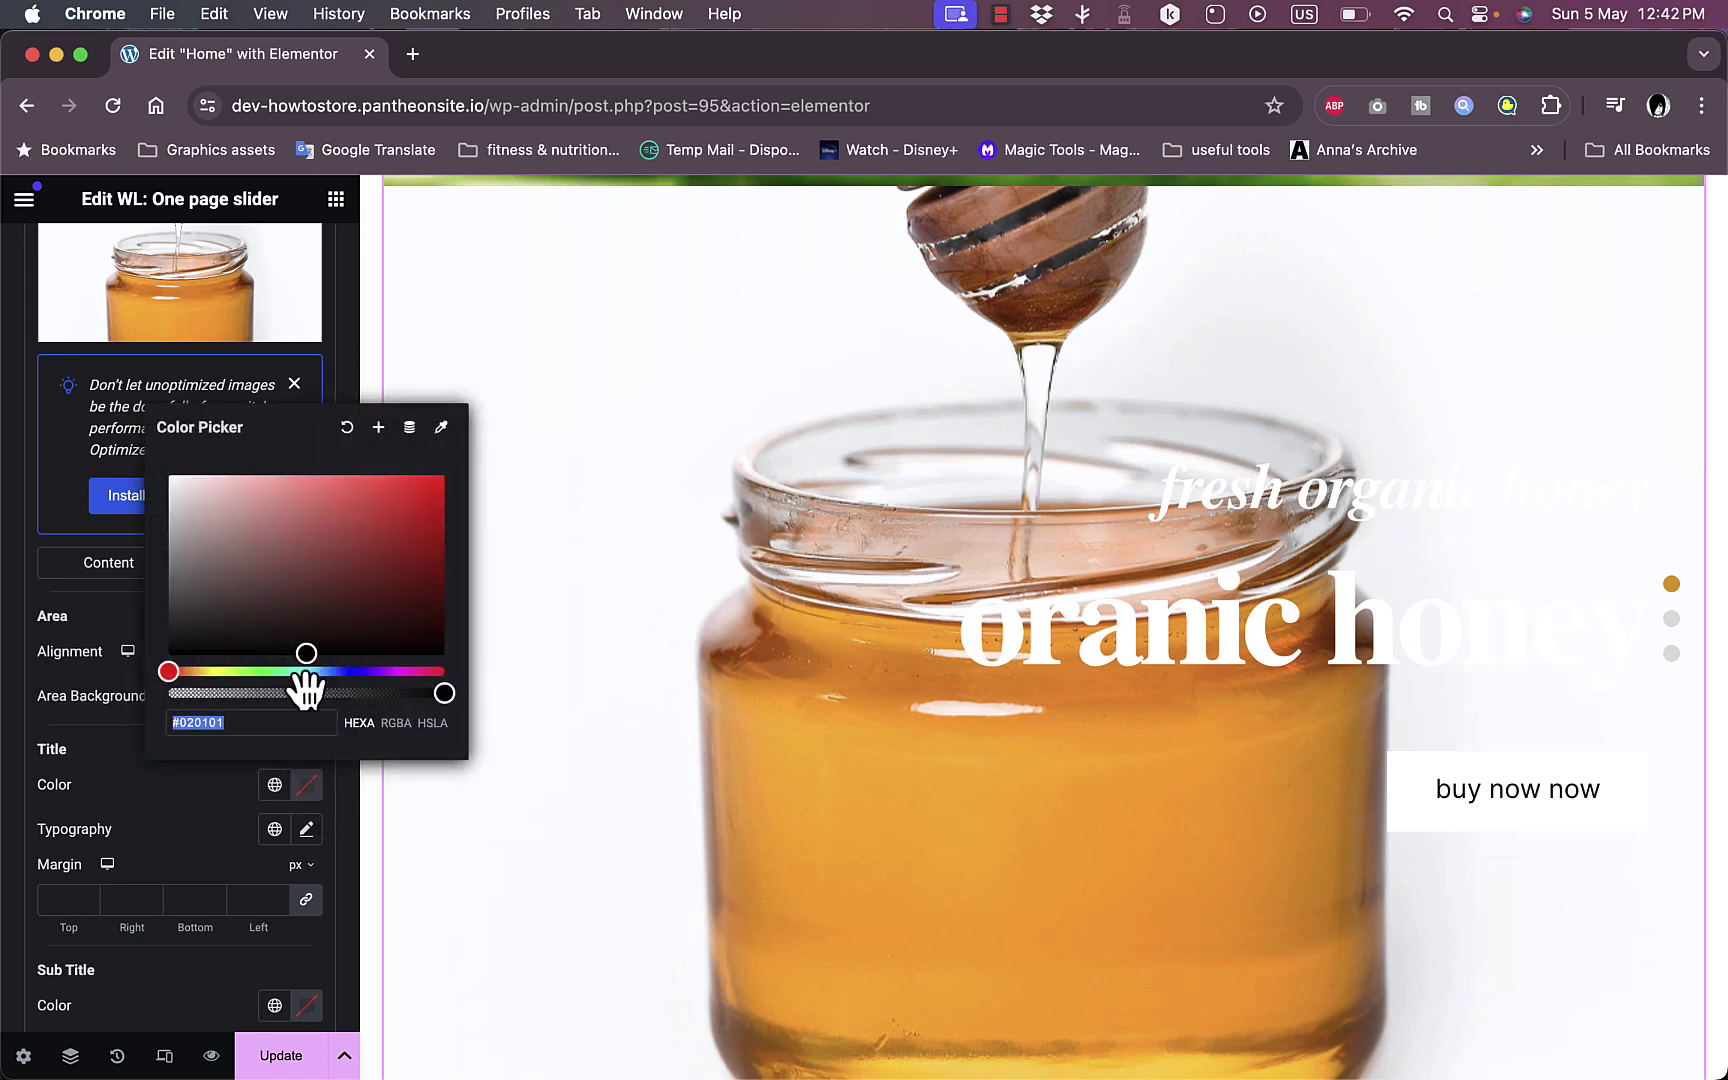
{"action": "left_click", "coordinate": [205, 674]}
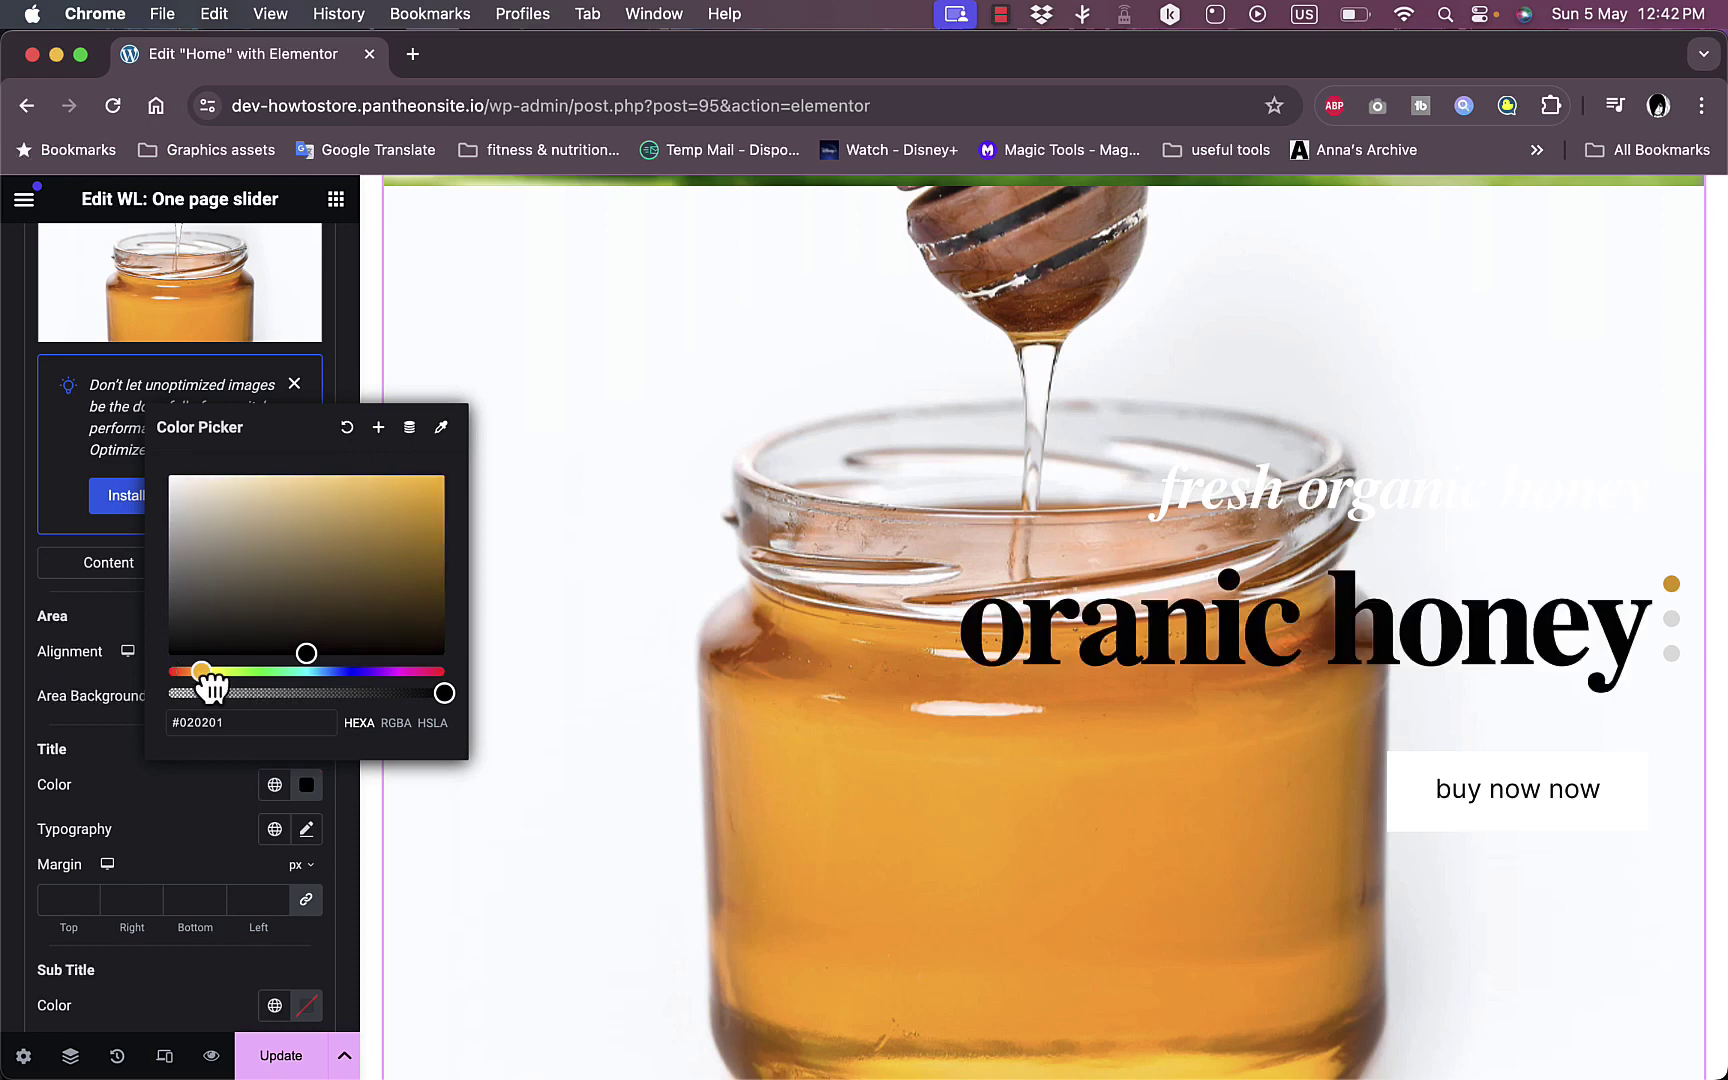
{"action": "left_click_drag", "start_coordinate": [306, 654], "coordinate": [459, 554]}
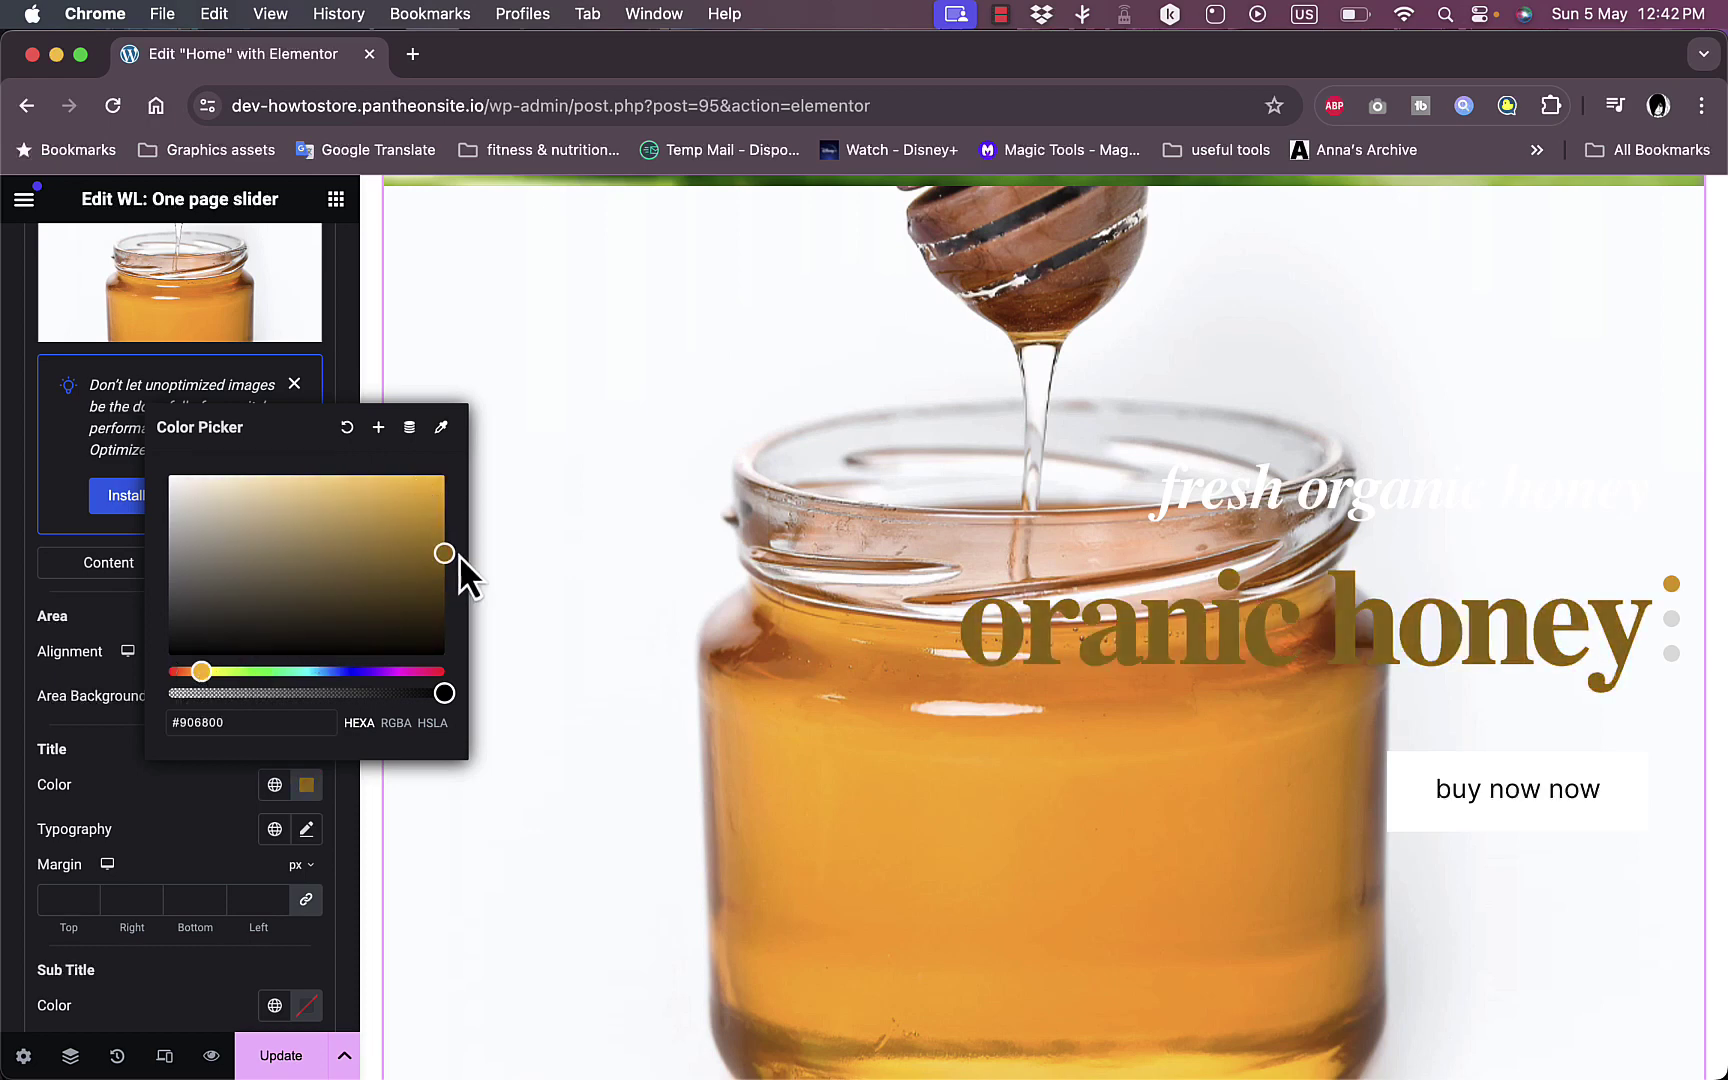
Set the title typography to Helvetica at size 152.
{"action": "left_click", "coordinate": [307, 830]}
{"action": "scroll", "coordinate": [180, 912], "scroll_direction": "down", "scroll_amount": 2}
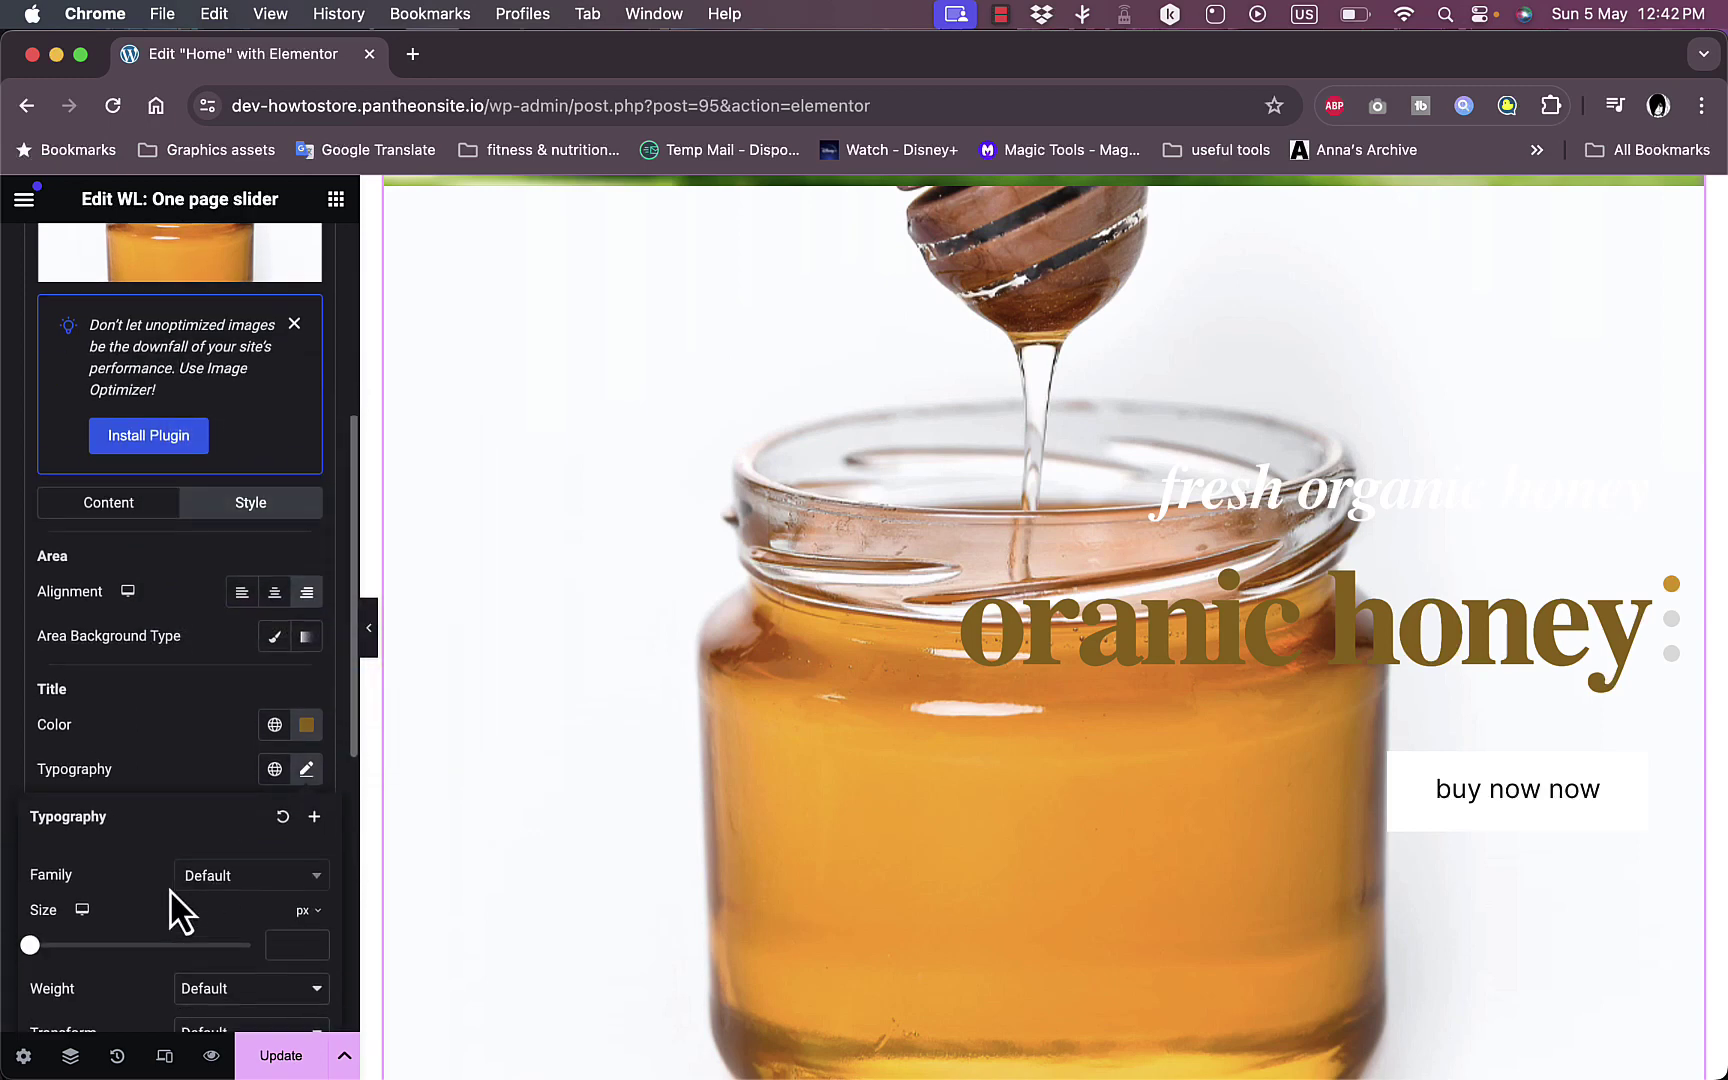
{"action": "left_click", "coordinate": [286, 862]}
{"action": "left_click", "coordinate": [240, 757]}
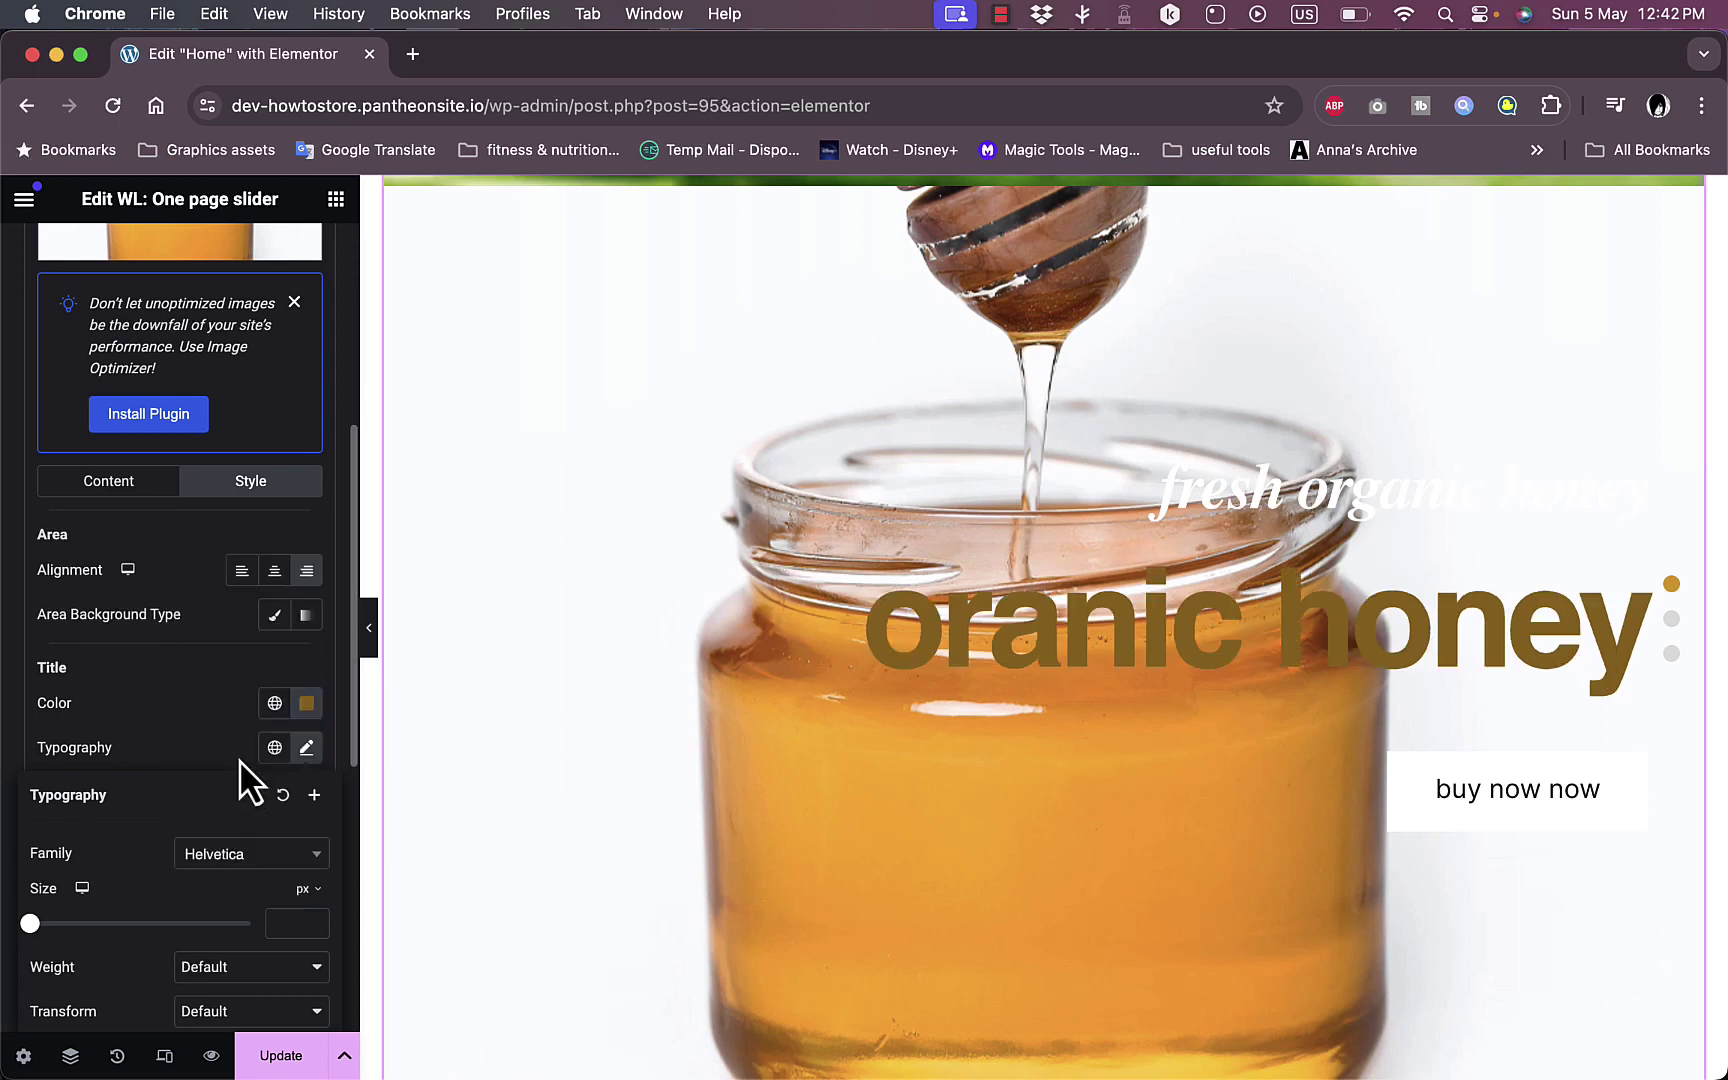
{"action": "left_click_drag", "start_coordinate": [32, 923], "coordinate": [198, 925]}
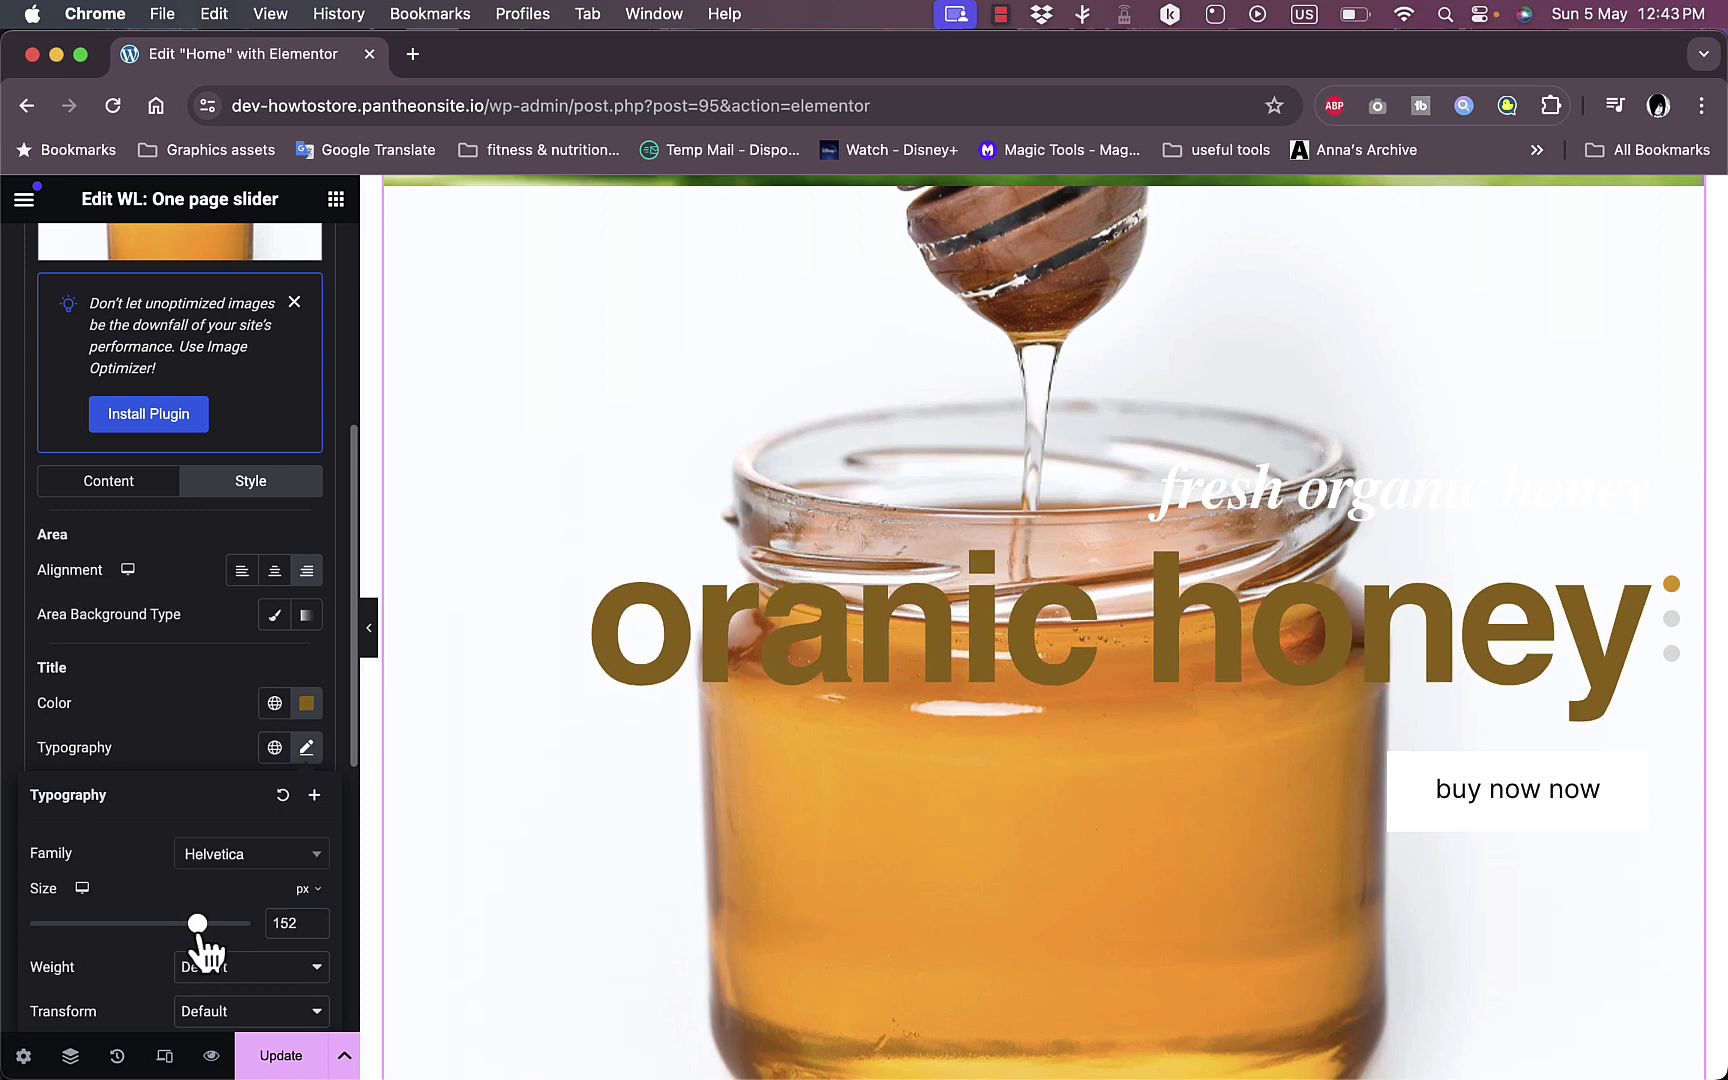
{"action": "scroll", "coordinate": [200, 940], "scroll_direction": "down", "scroll_amount": 3}
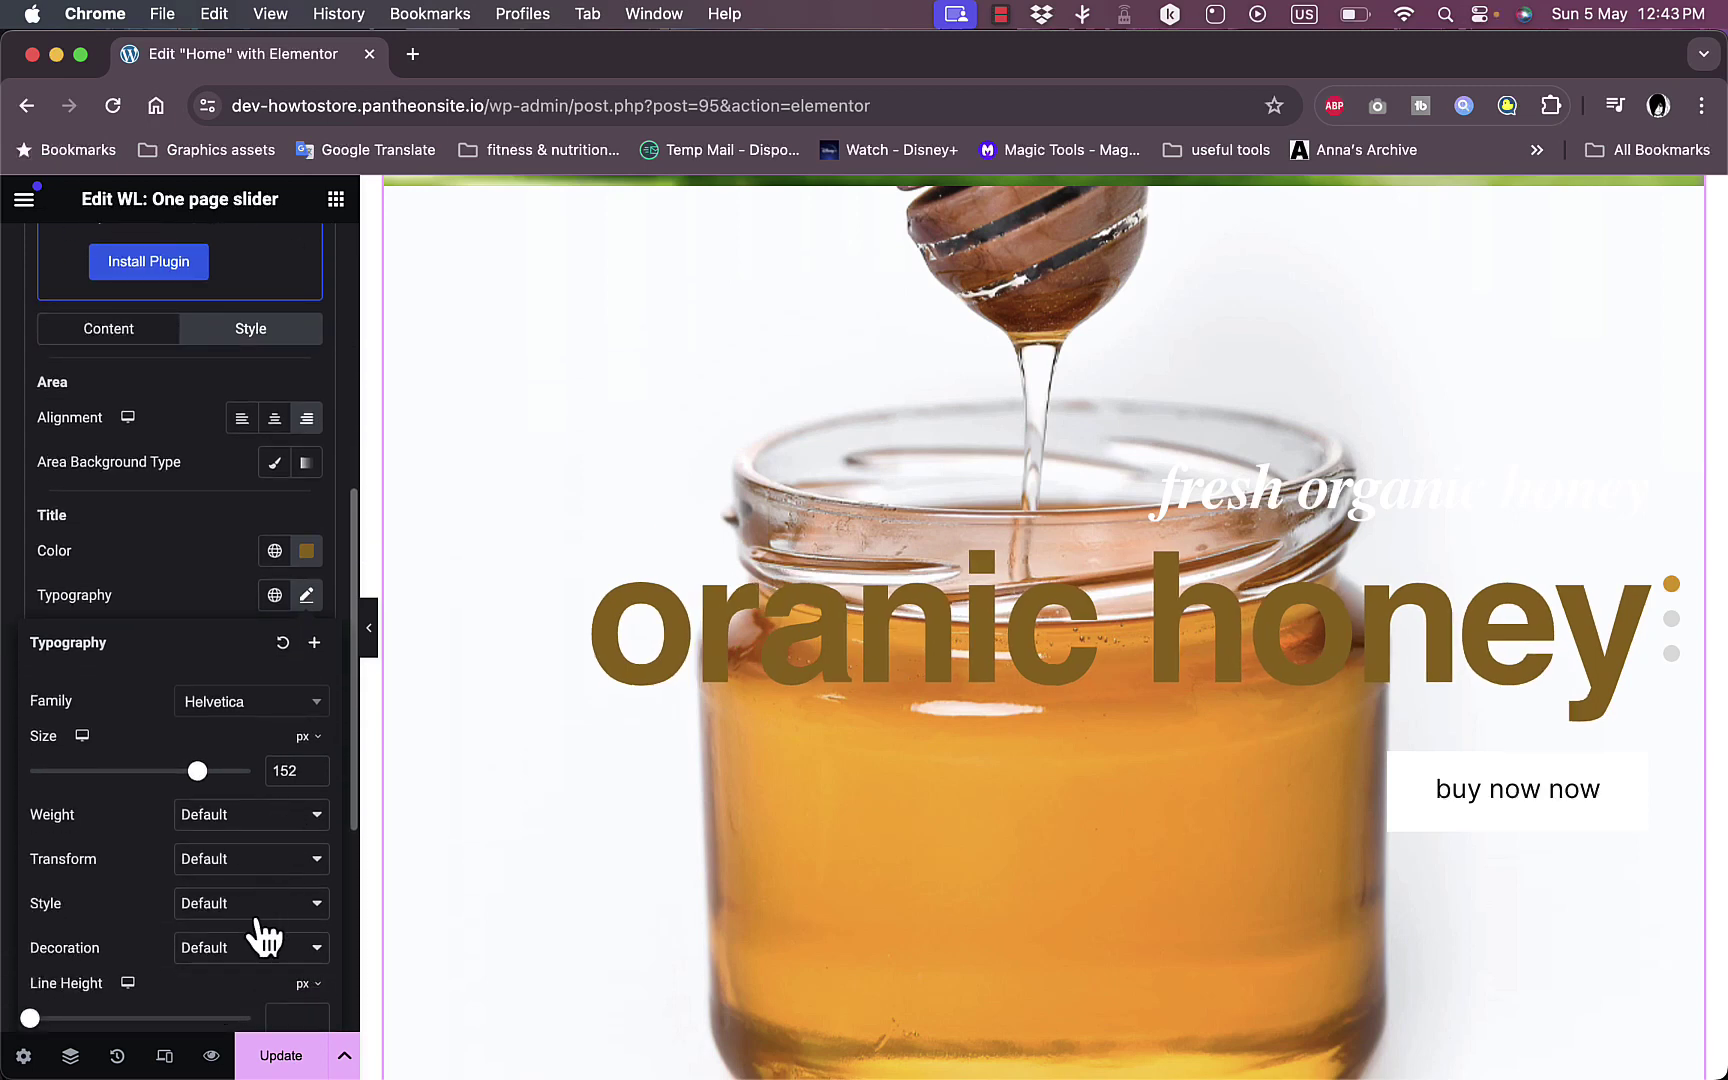
{"action": "scroll", "coordinate": [195, 870], "scroll_direction": "down", "scroll_amount": 2}
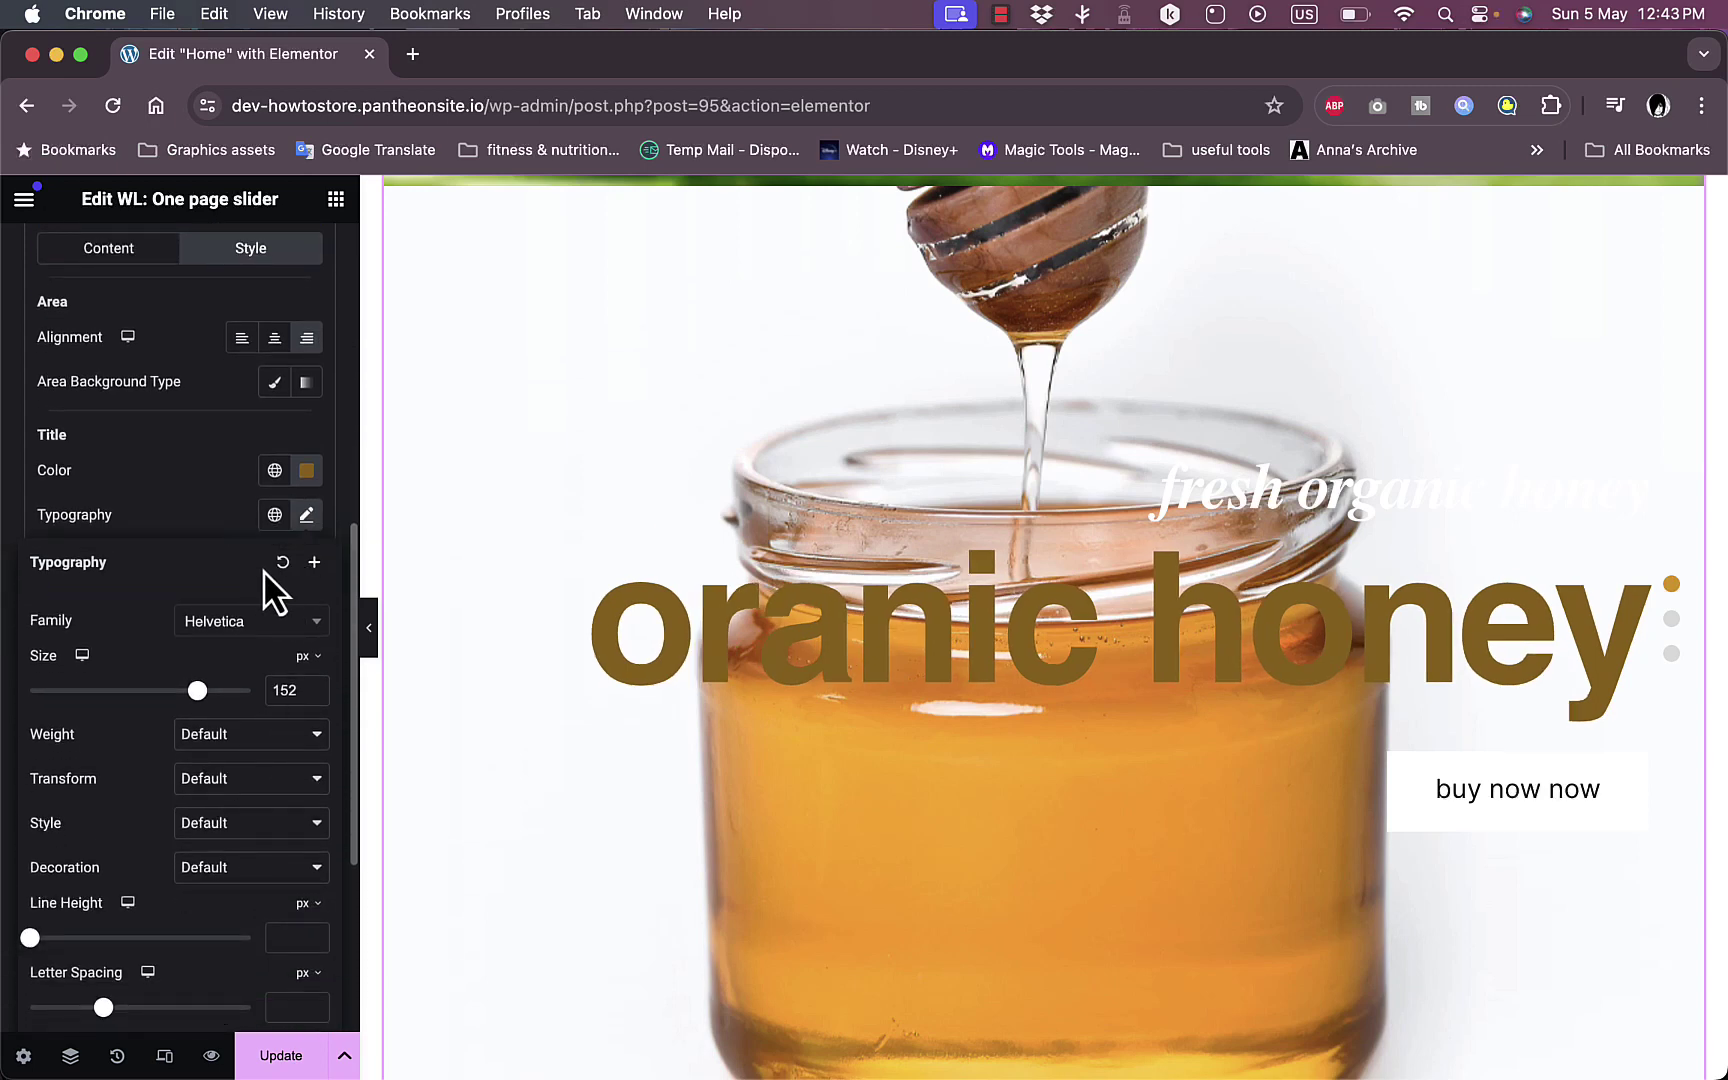
{"action": "scroll", "coordinate": [174, 752], "scroll_direction": "down", "scroll_amount": 10}
Make the honey slide's subtitle colour dark red.
{"action": "left_click", "coordinate": [175, 745]}
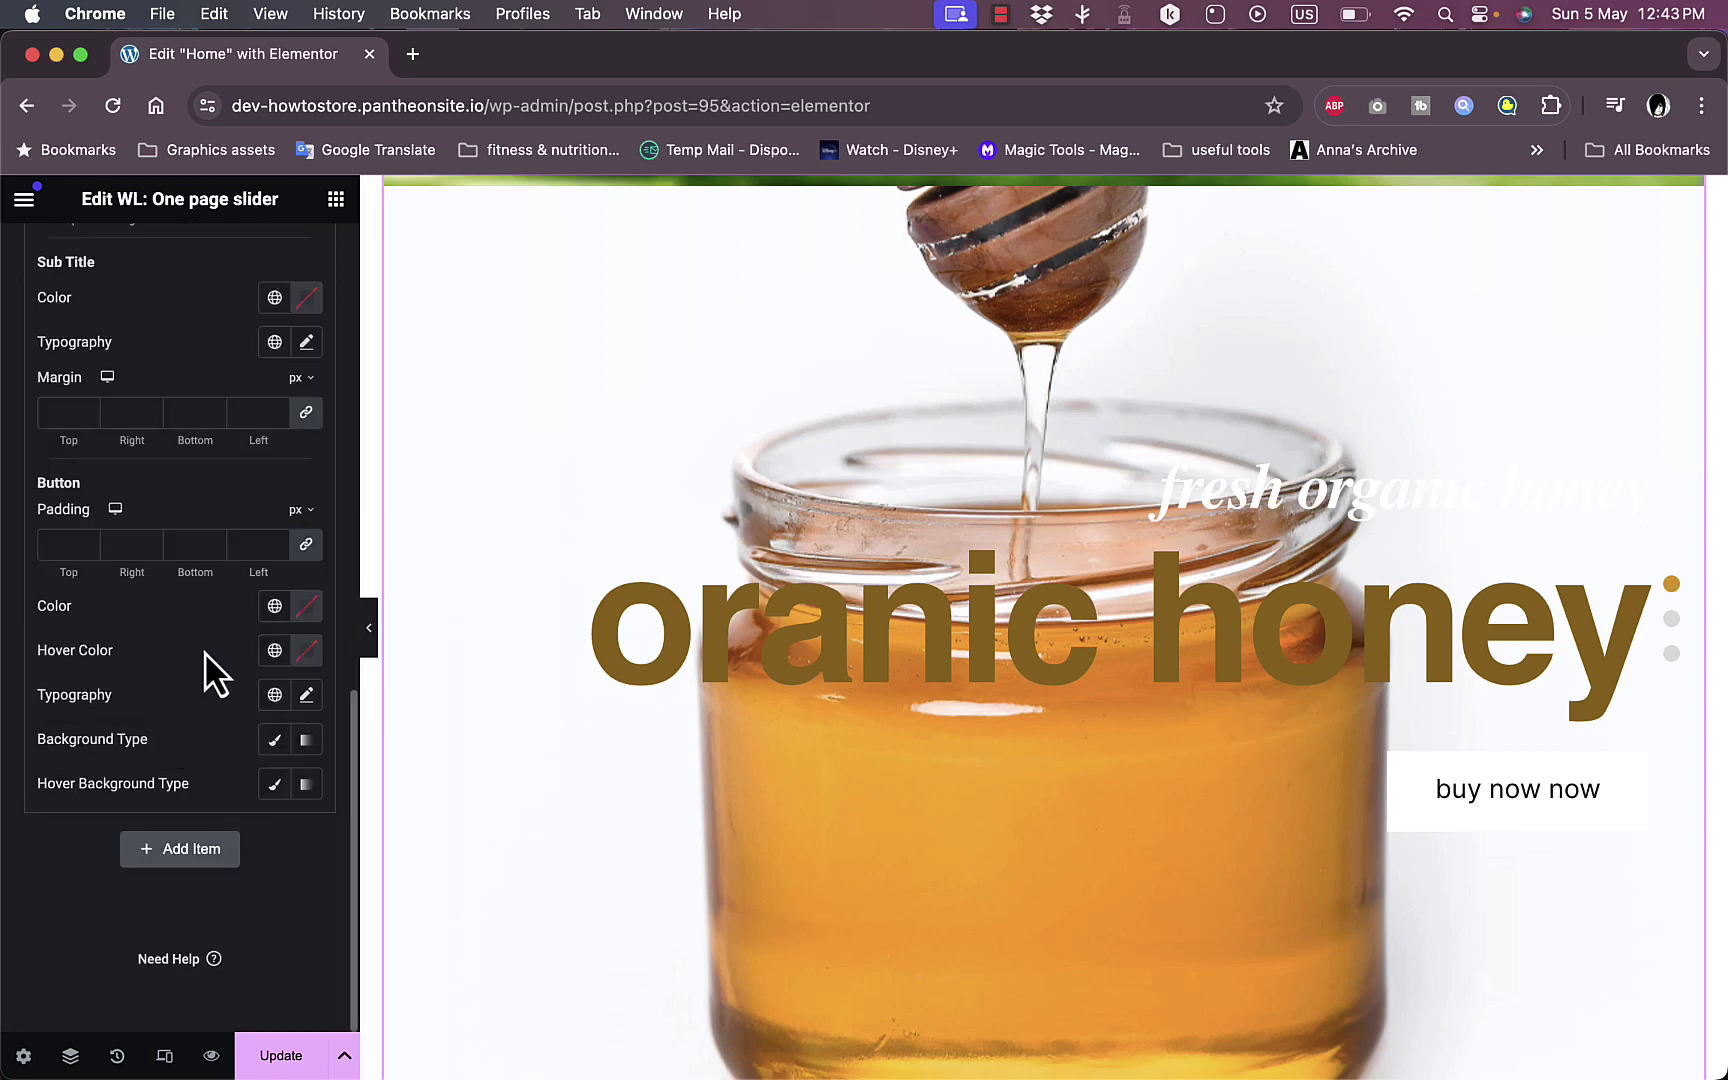
{"action": "scroll", "coordinate": [233, 655], "scroll_direction": "up", "scroll_amount": 4}
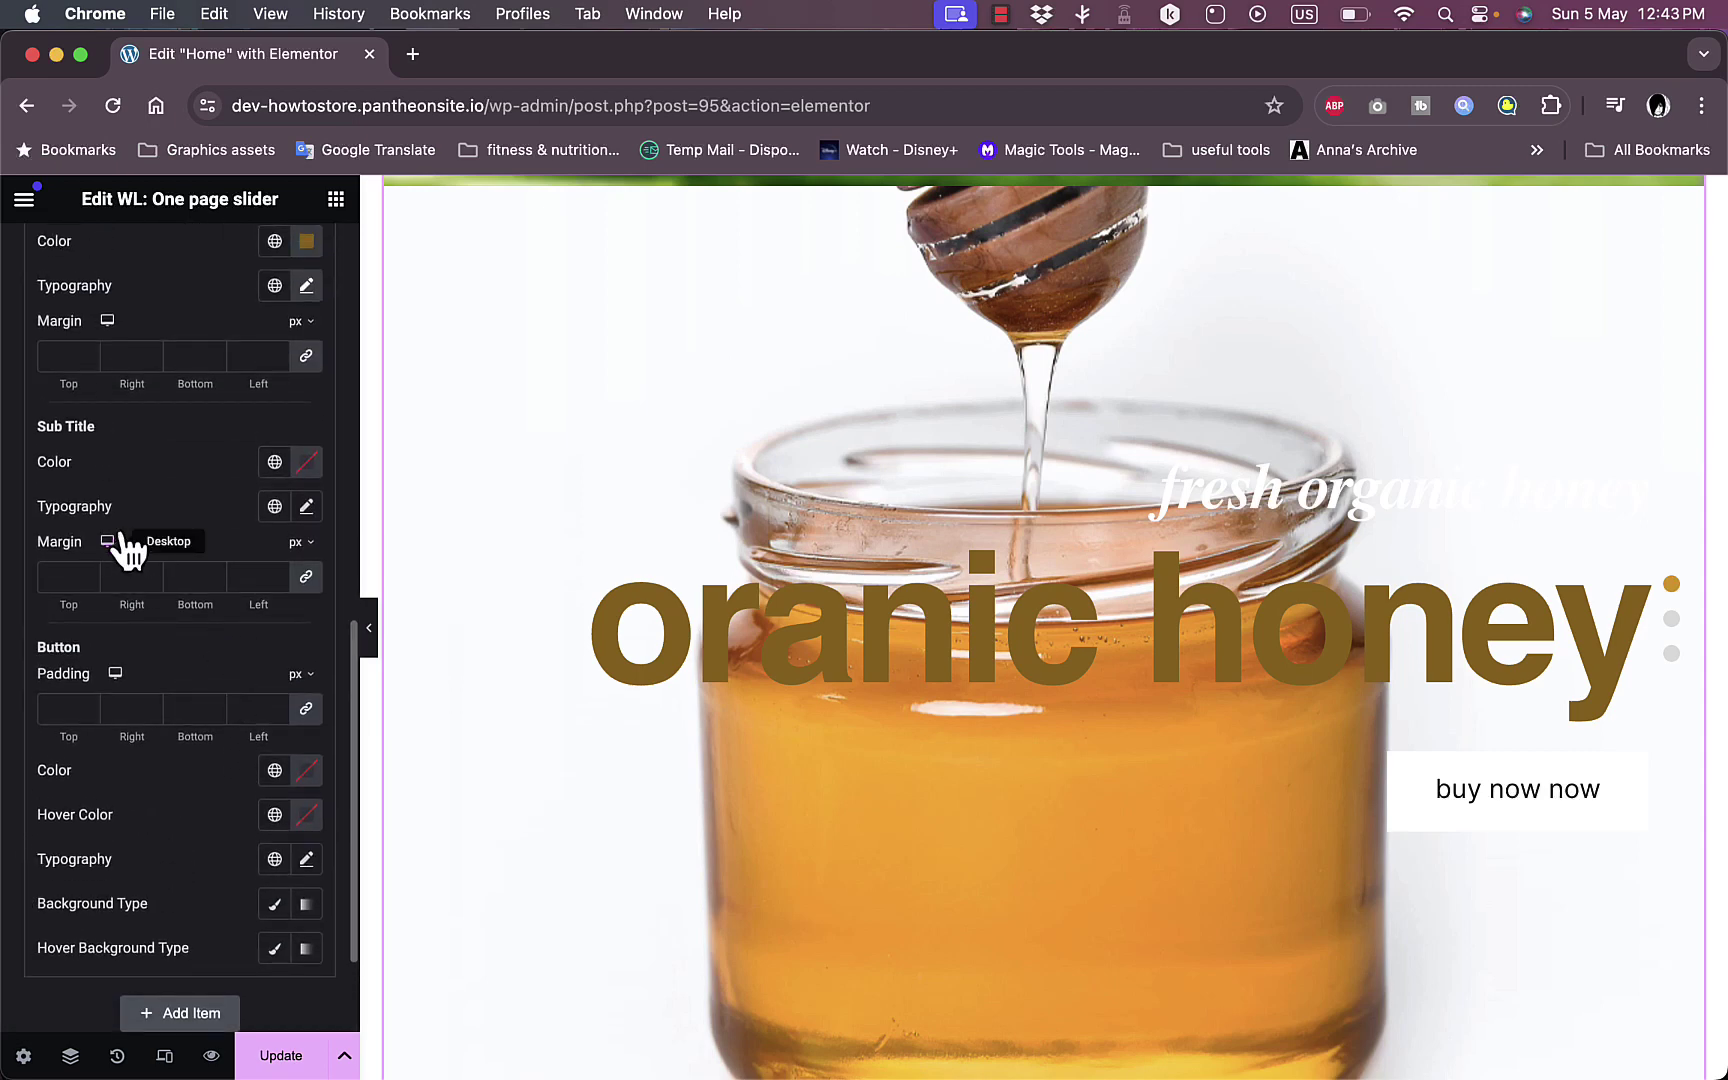
{"action": "left_click", "coordinate": [307, 462]}
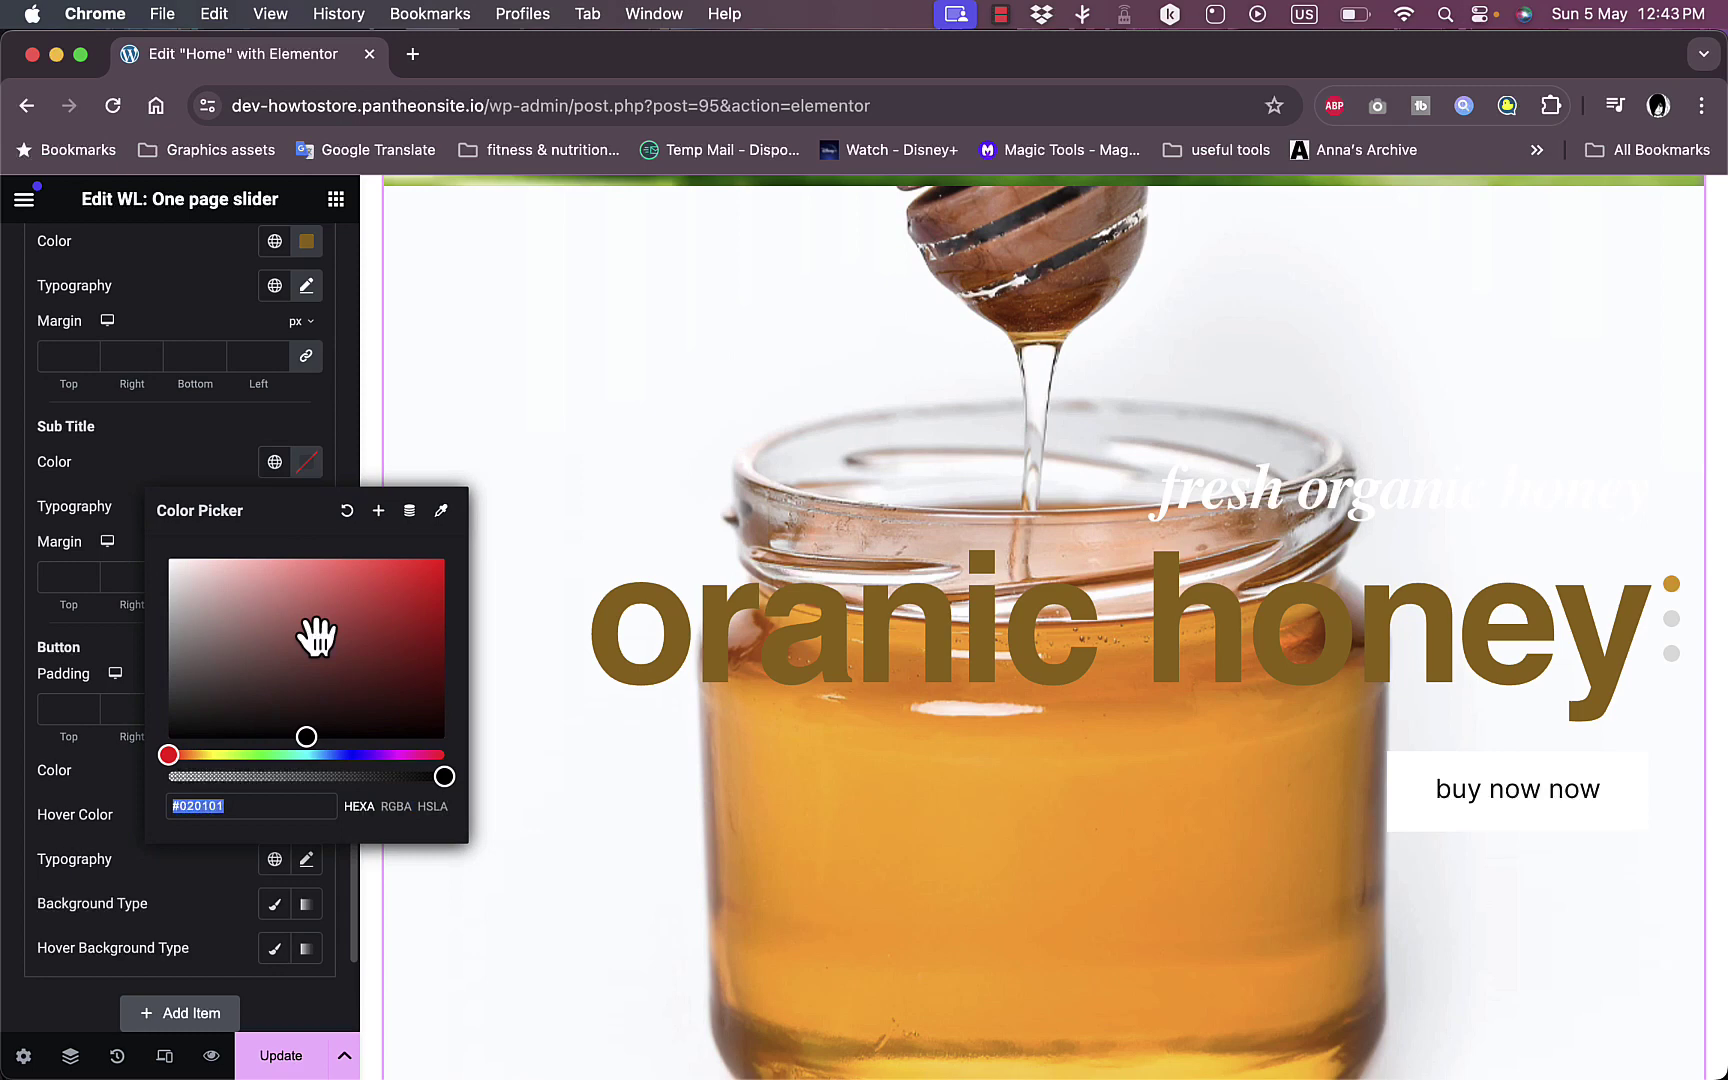
{"action": "left_click_drag", "start_coordinate": [316, 636], "coordinate": [391, 684]}
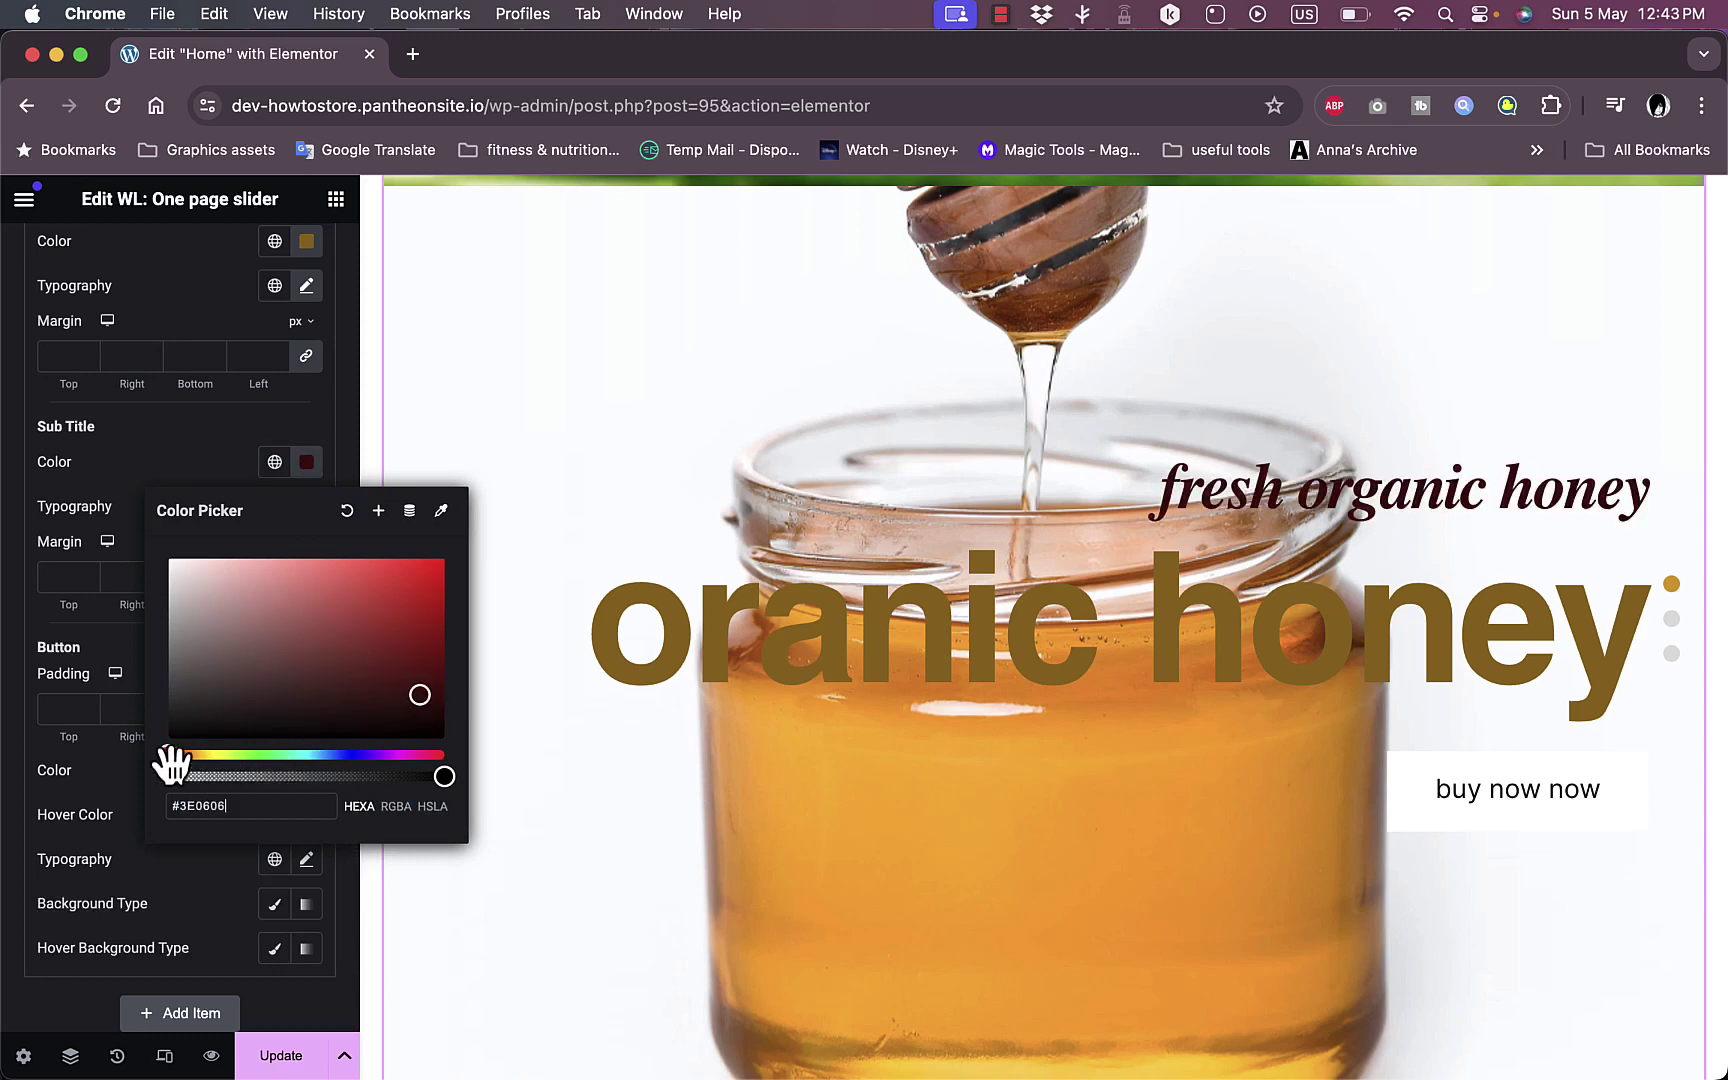
{"action": "left_click", "coordinate": [122, 570]}
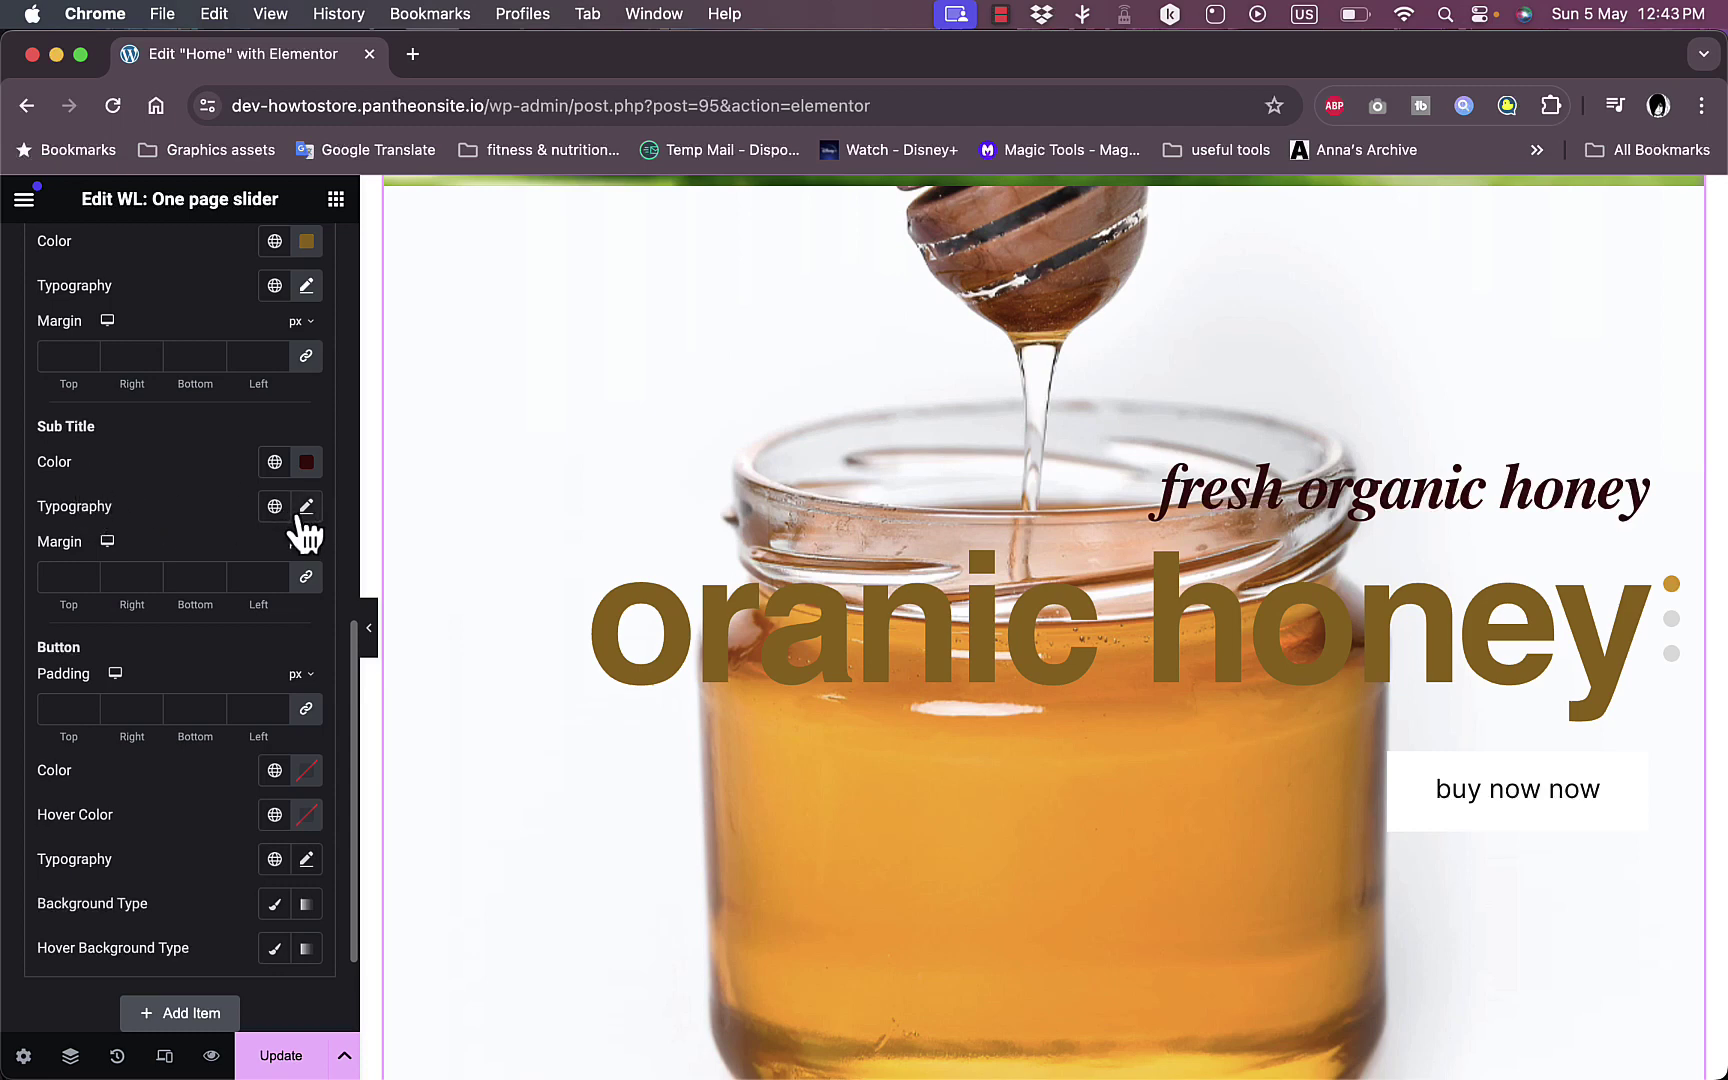
Set the subtitle typography to Abel at size 31, keeping case, style and decoration at their defaults.
{"action": "left_click", "coordinate": [306, 507]}
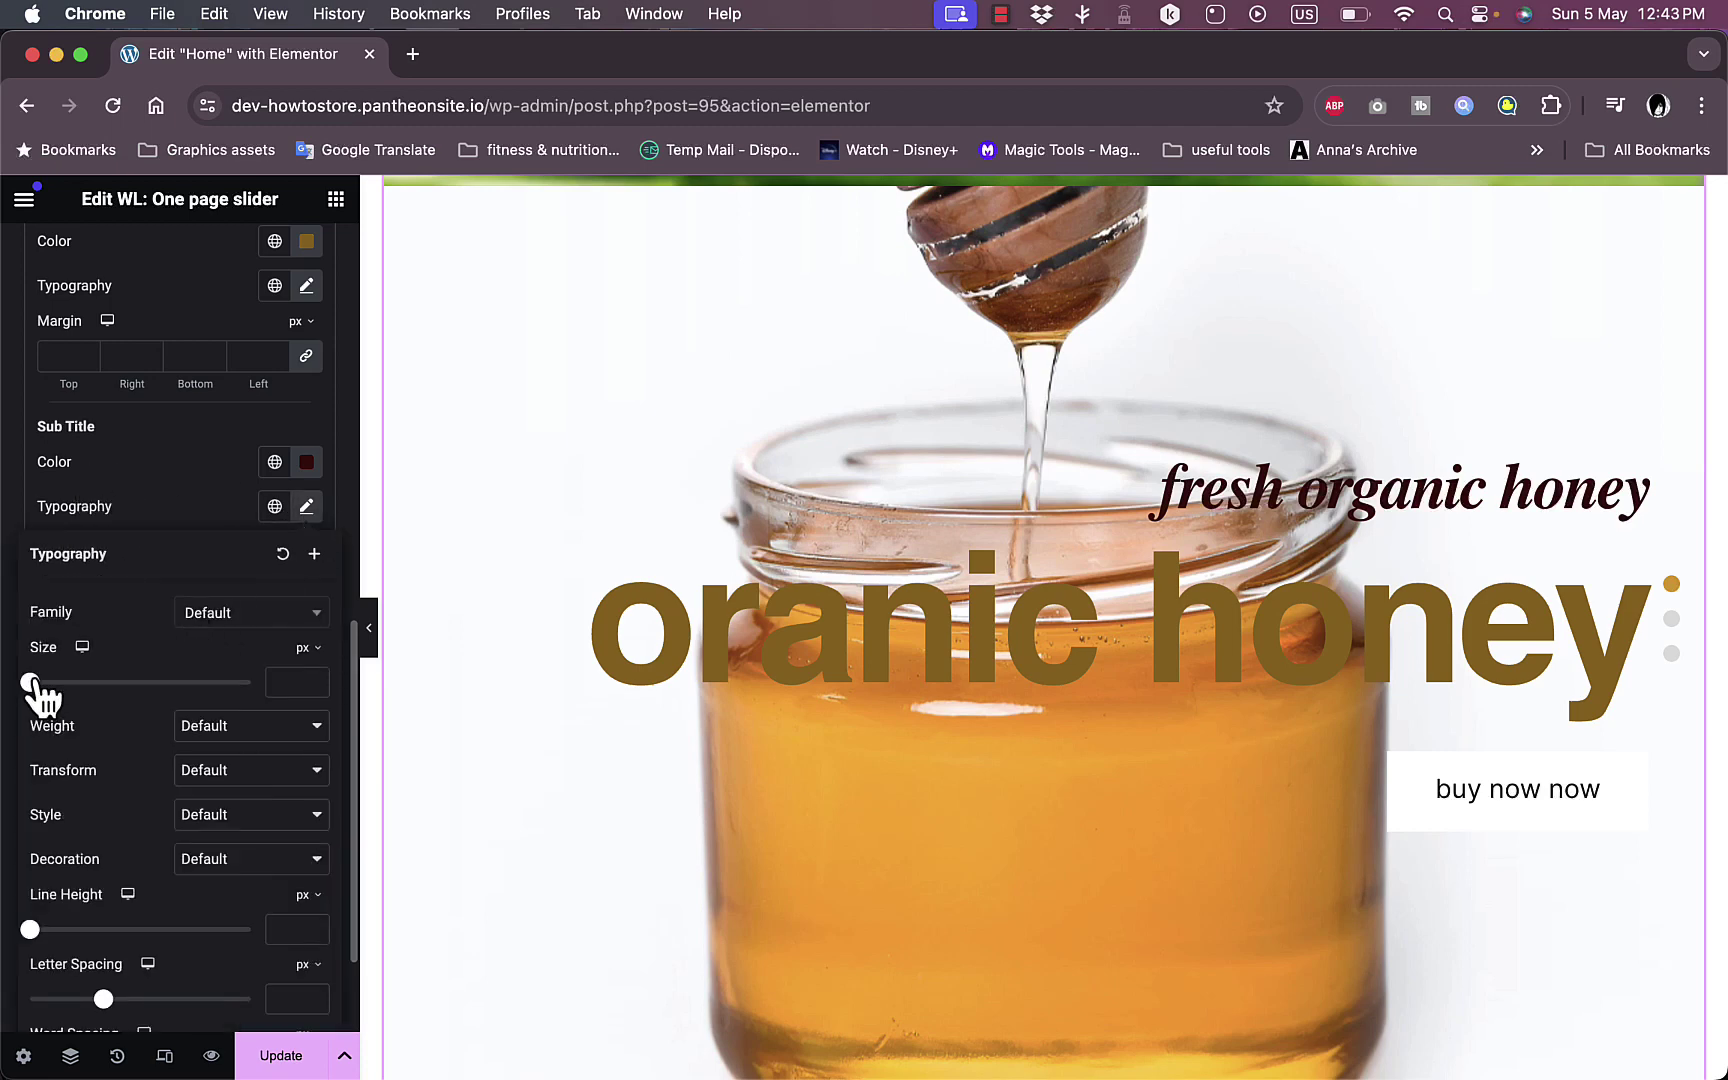
{"action": "mouse_move", "coordinate": [30, 683]}
{"action": "left_mouse_down"}
{"action": "mouse_move", "coordinate": [84, 682]}
{"action": "mouse_move", "coordinate": [63, 683]}
{"action": "left_mouse_up"}
{"action": "left_click", "coordinate": [228, 625]}
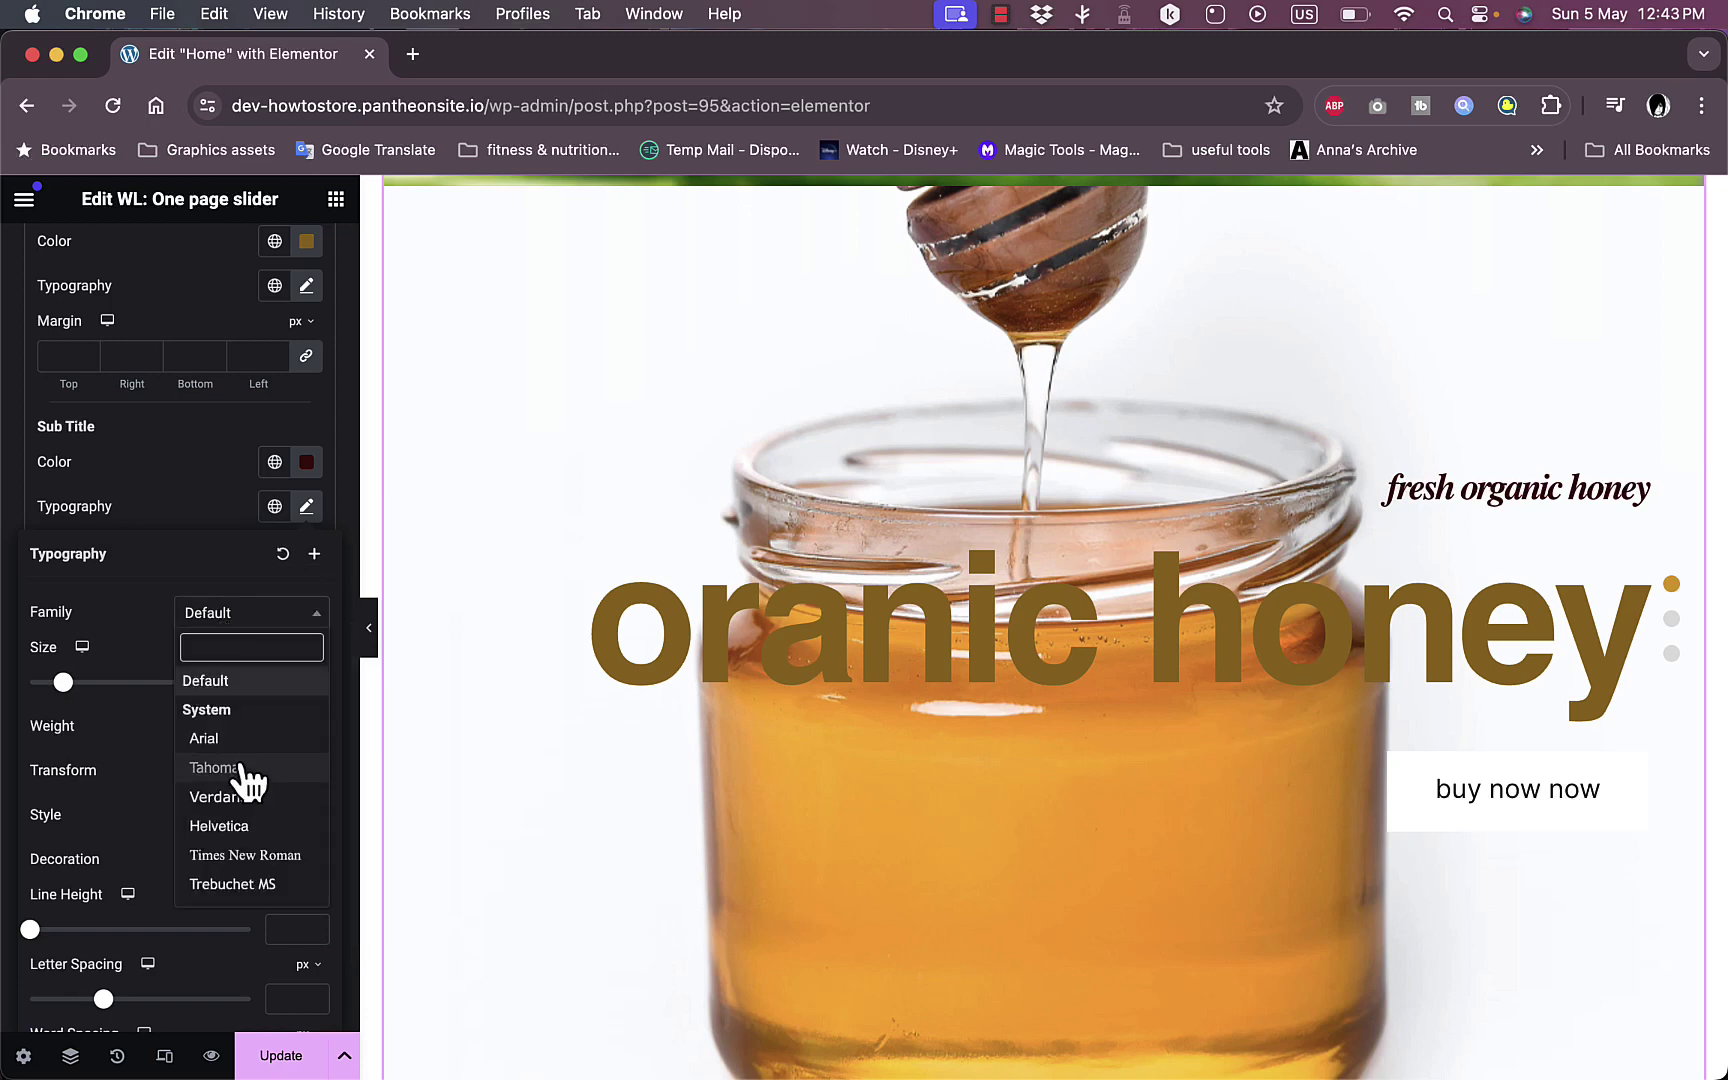
{"action": "scroll", "coordinate": [240, 765], "scroll_direction": "down", "scroll_amount": 5}
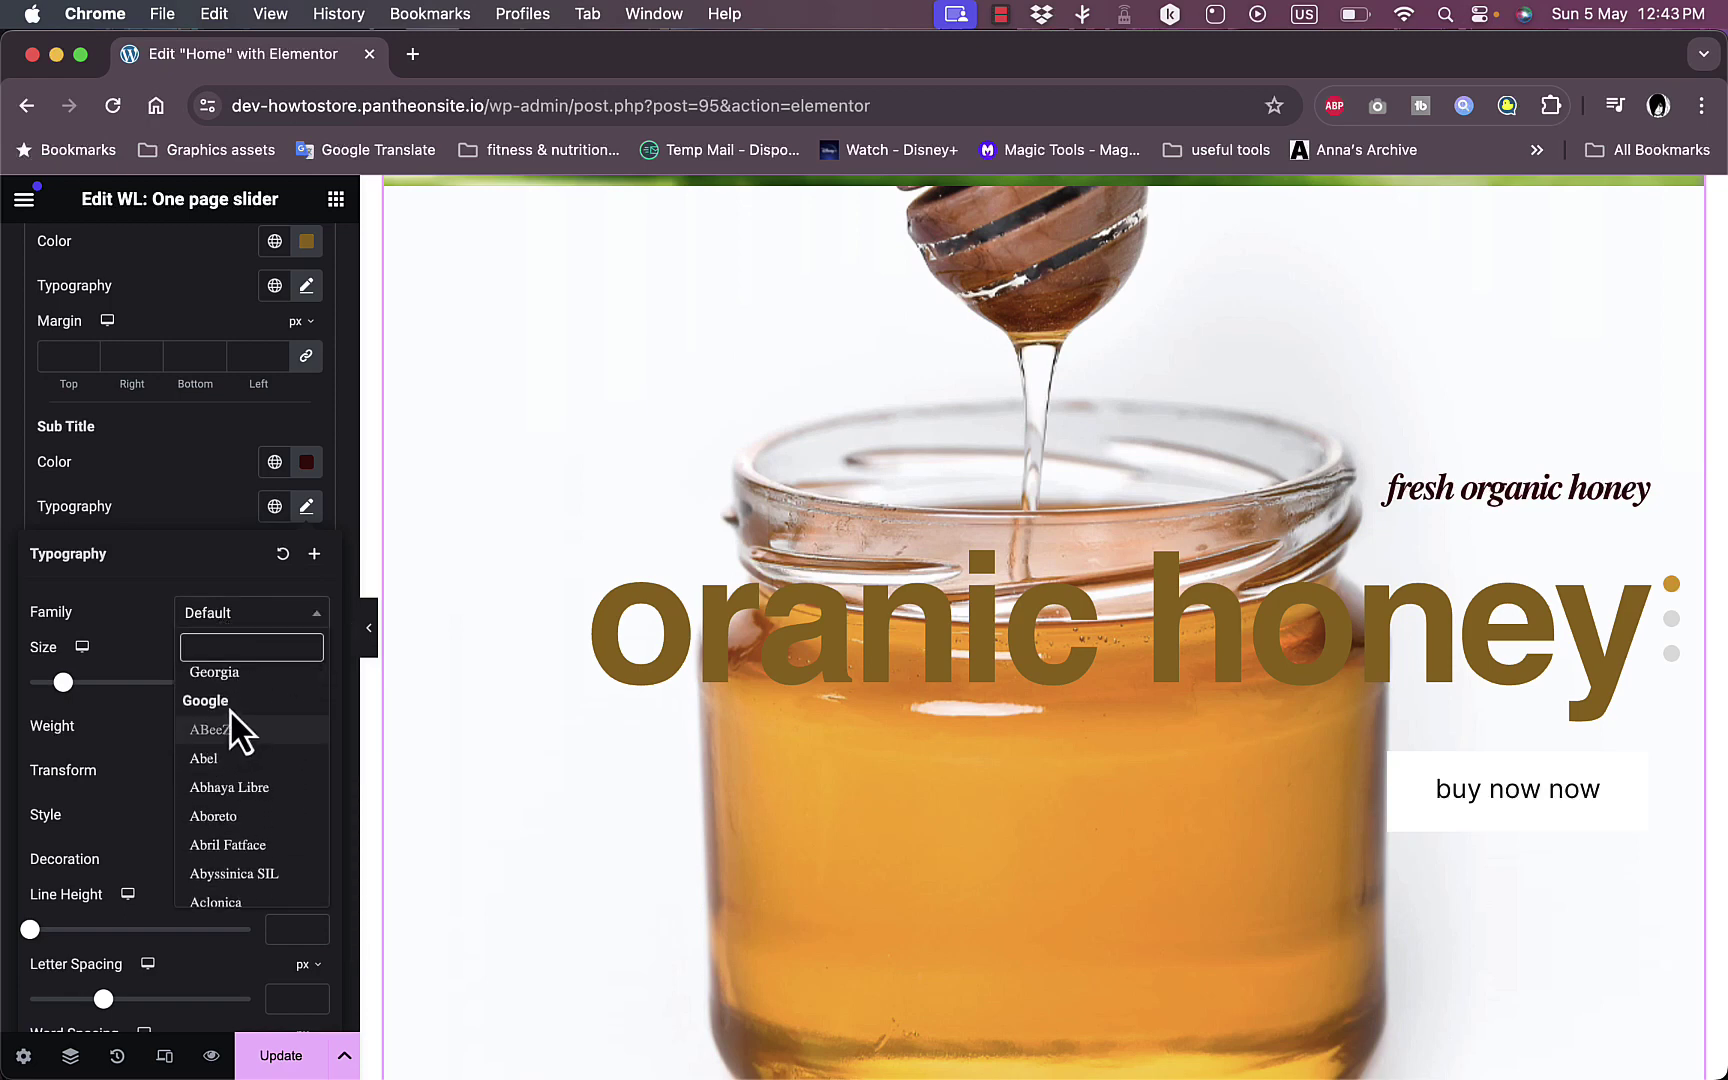
{"action": "left_click", "coordinate": [205, 758]}
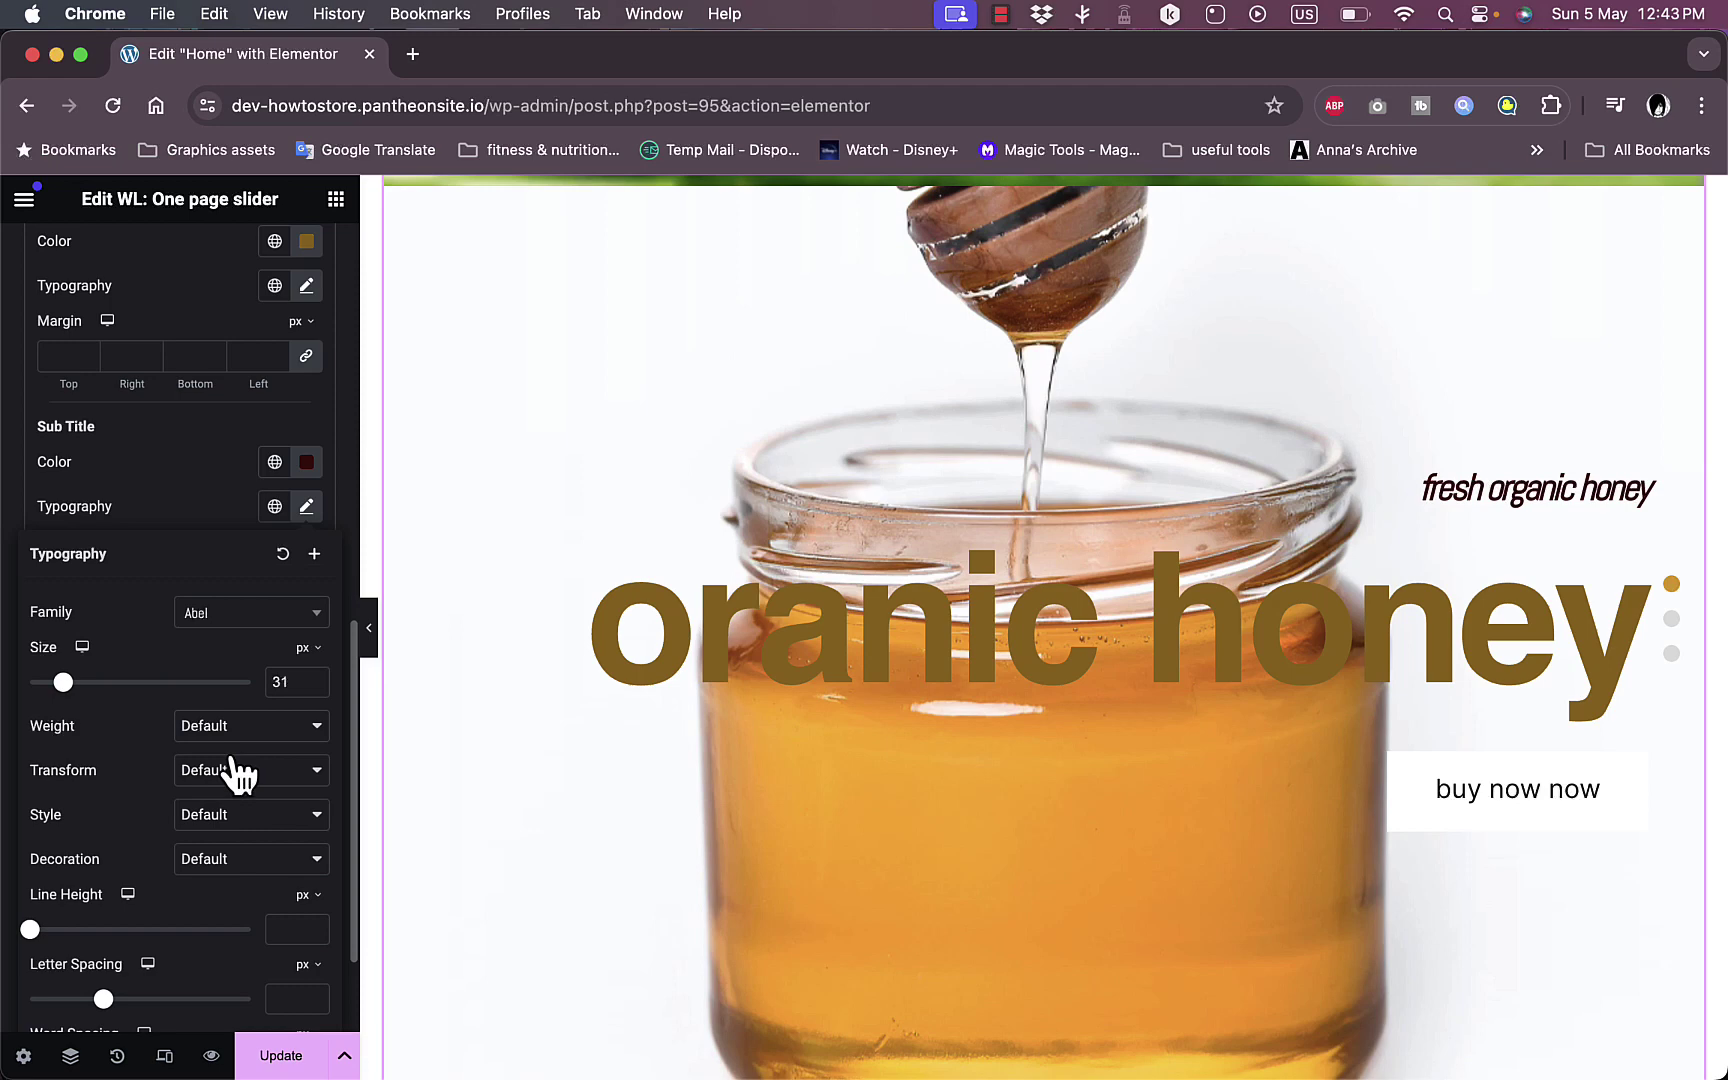
{"action": "left_click", "coordinate": [238, 782]}
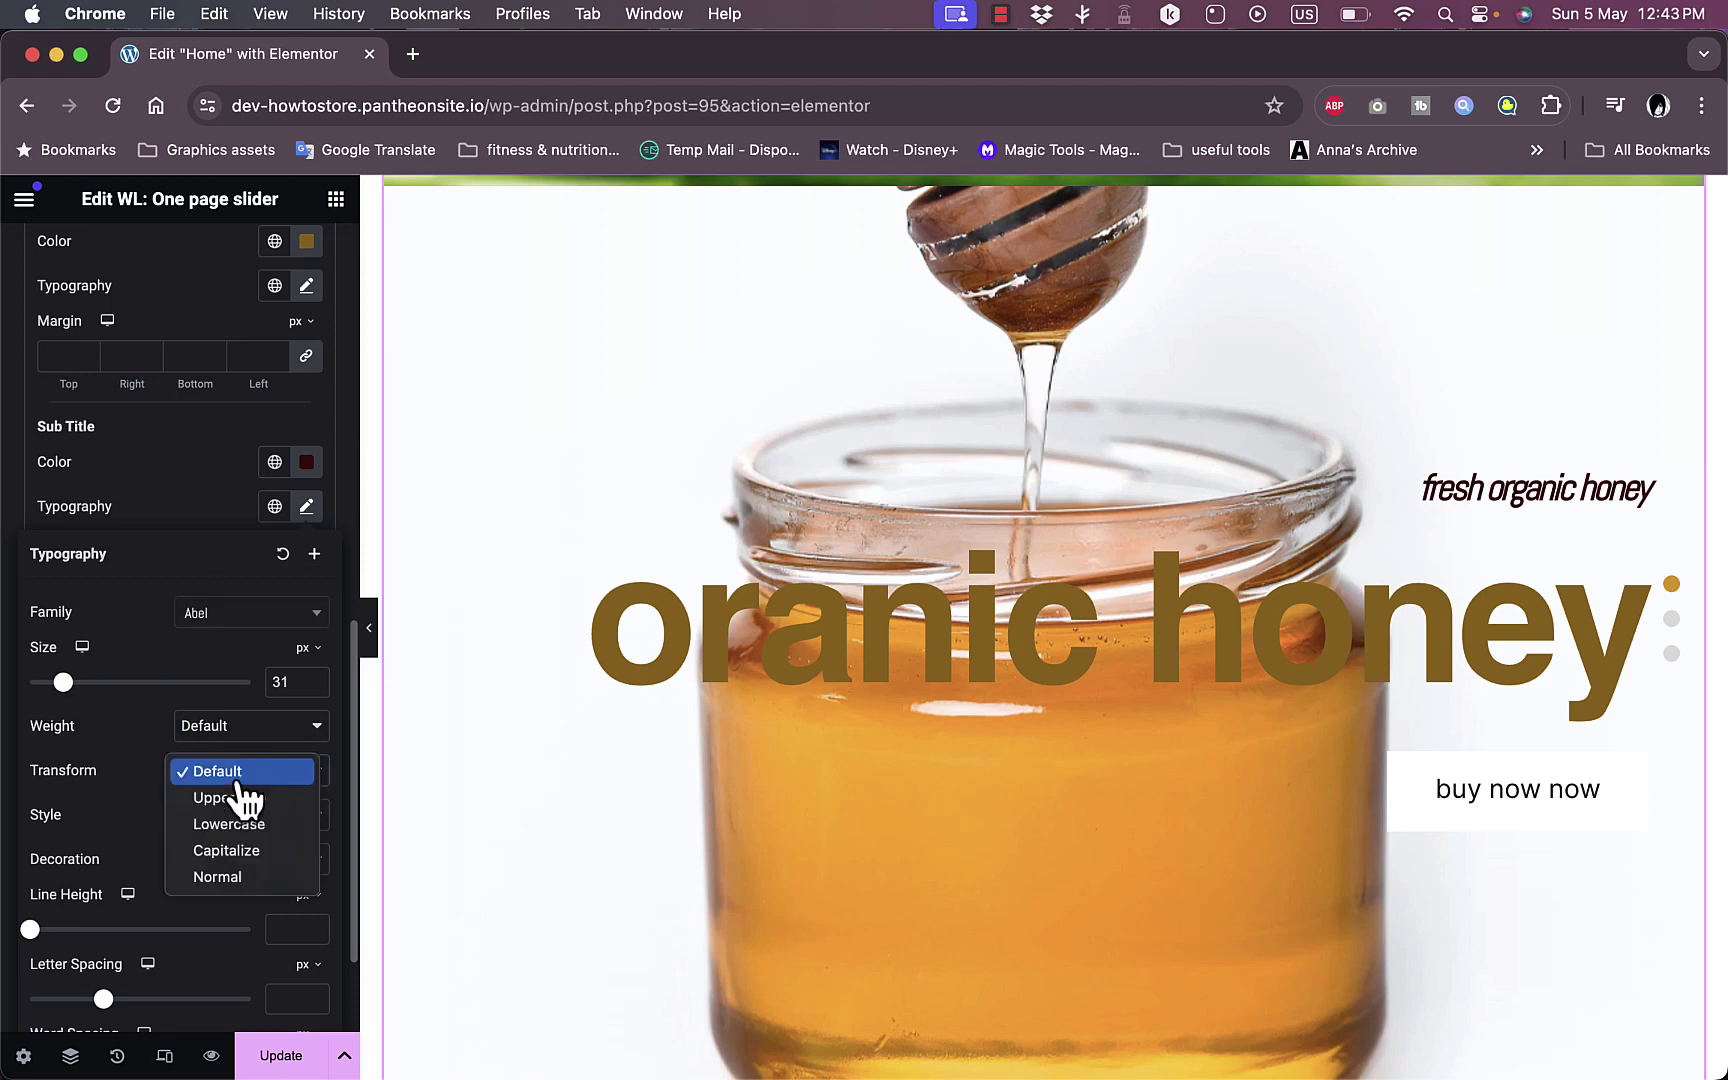
{"action": "left_click", "coordinate": [120, 812]}
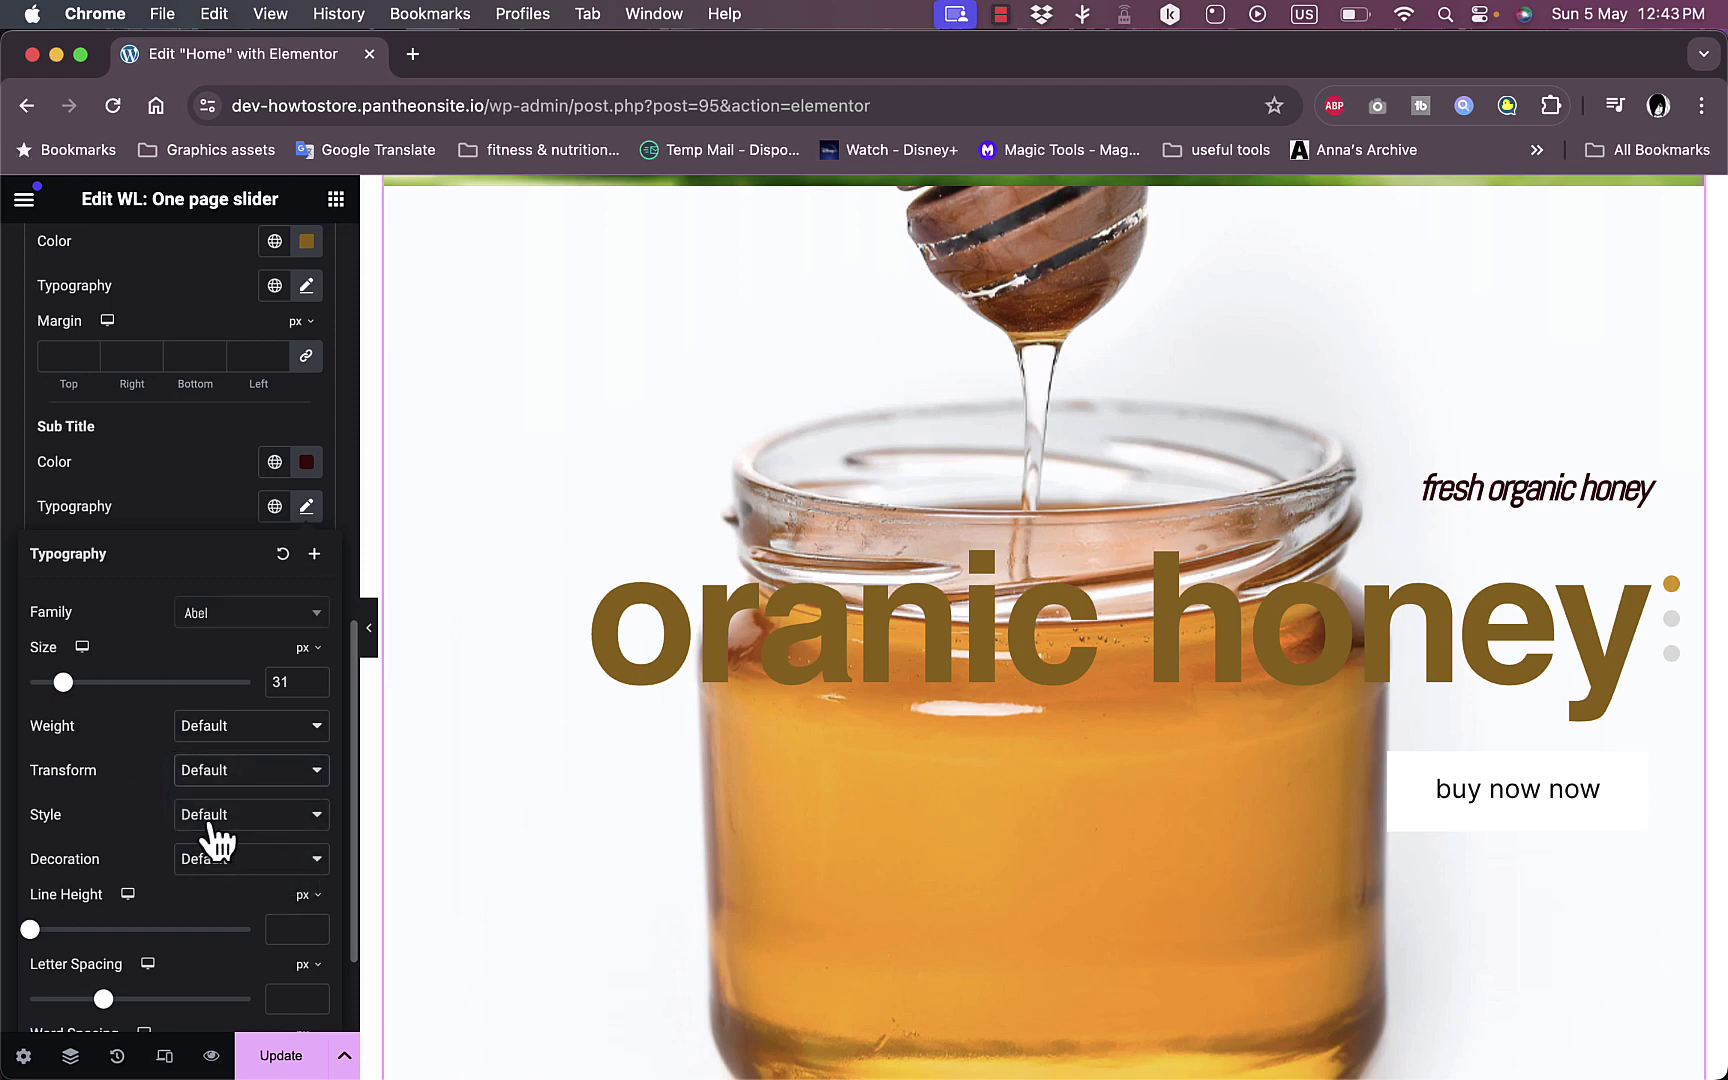
{"action": "left_click", "coordinate": [212, 820]}
{"action": "left_click", "coordinate": [120, 848]}
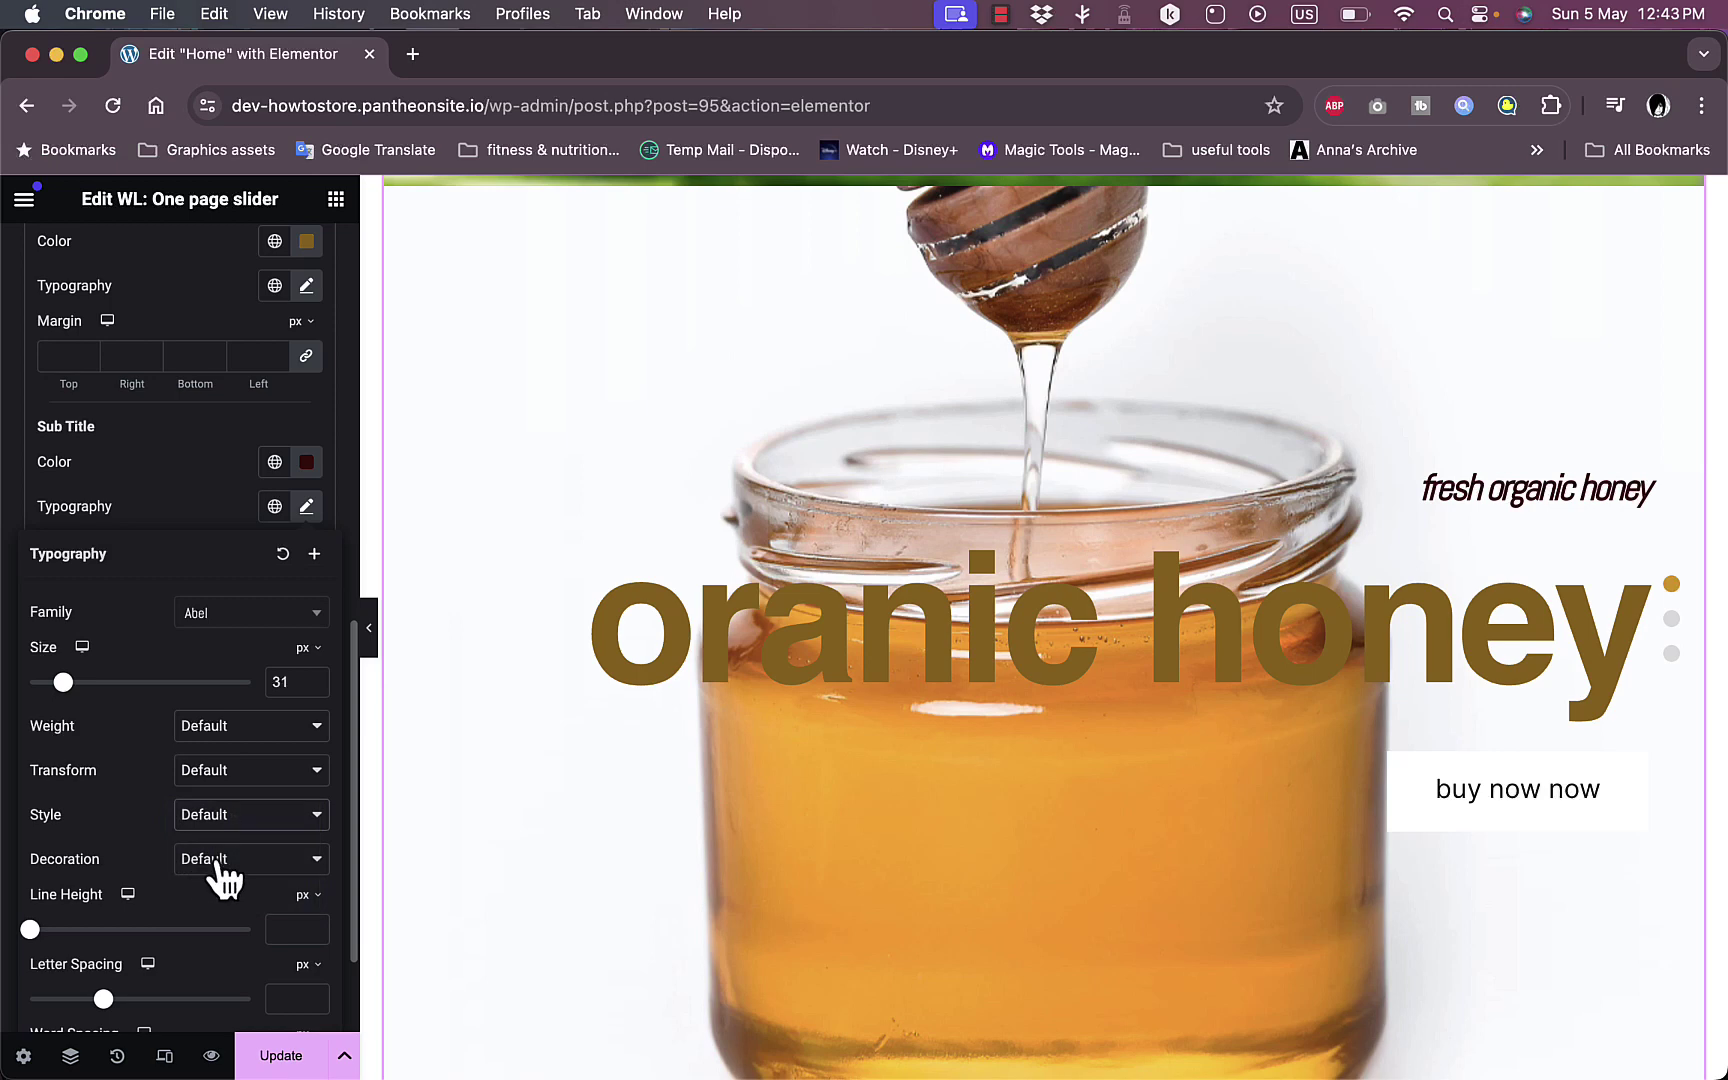
{"action": "left_click", "coordinate": [218, 864]}
{"action": "left_click", "coordinate": [130, 854]}
{"action": "scroll", "coordinate": [135, 856], "scroll_direction": "down", "scroll_amount": 3}
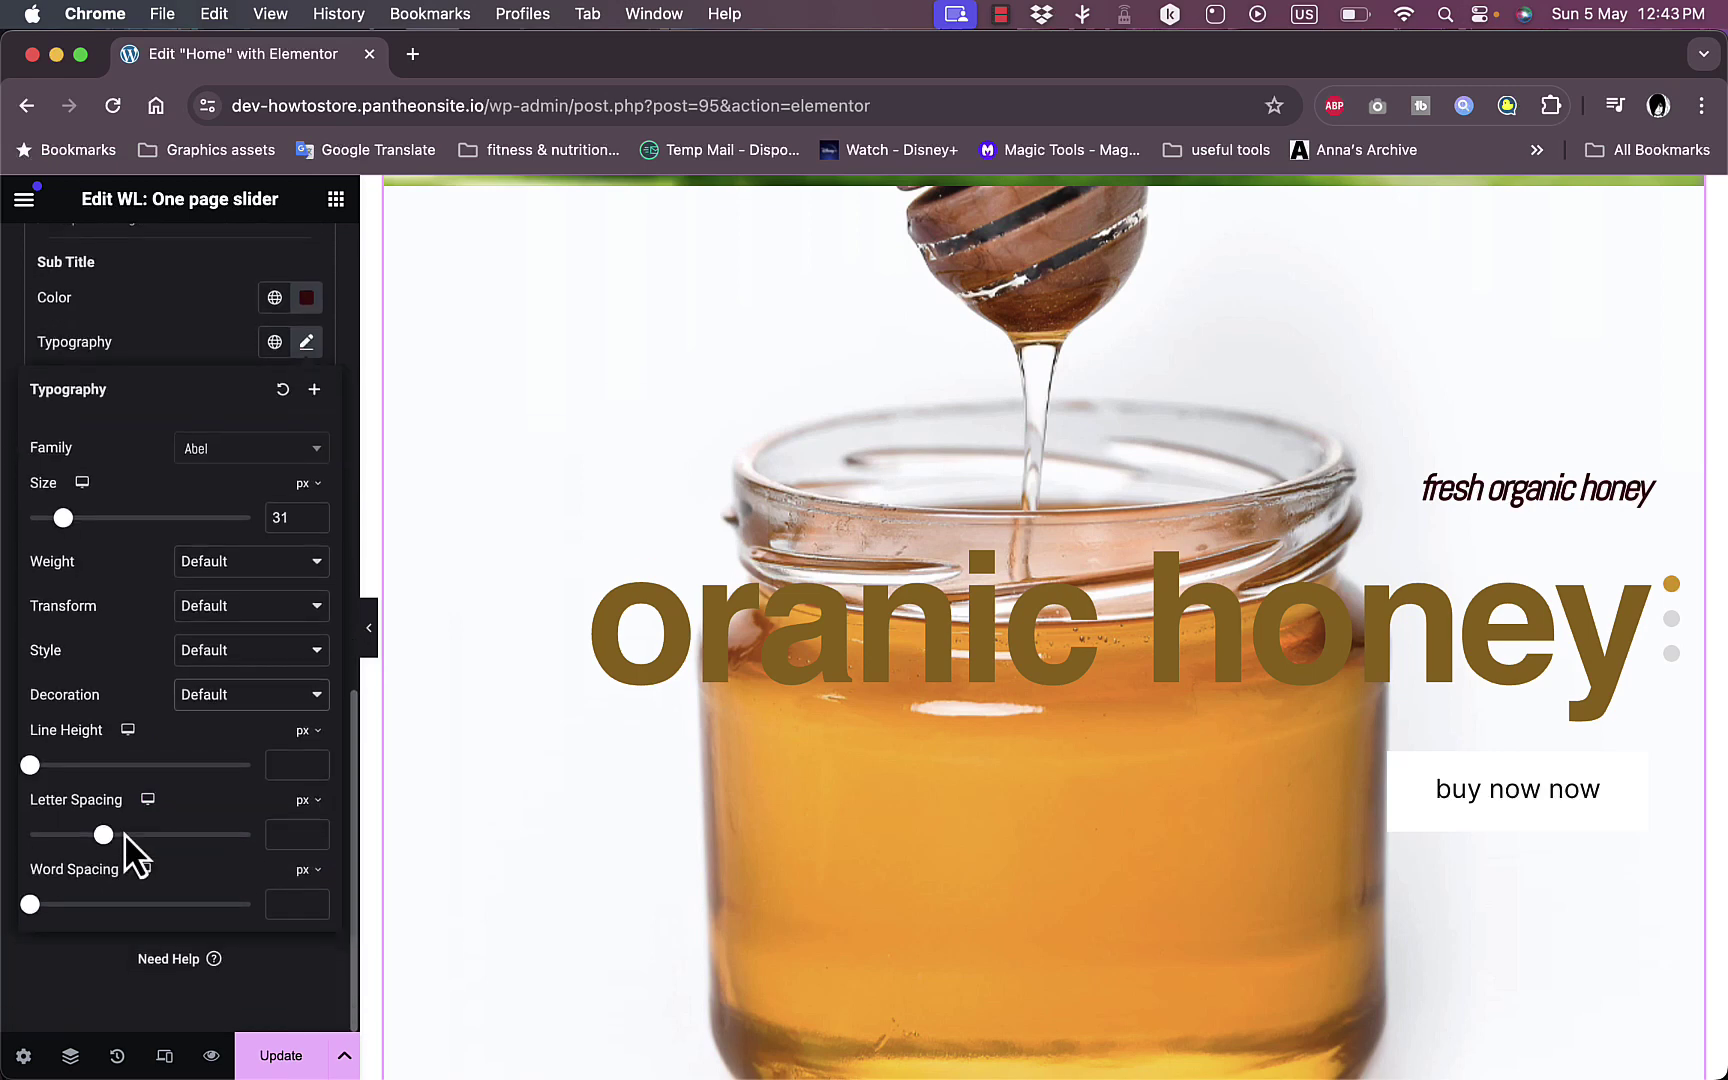
{"action": "left_click", "coordinate": [138, 1010]}
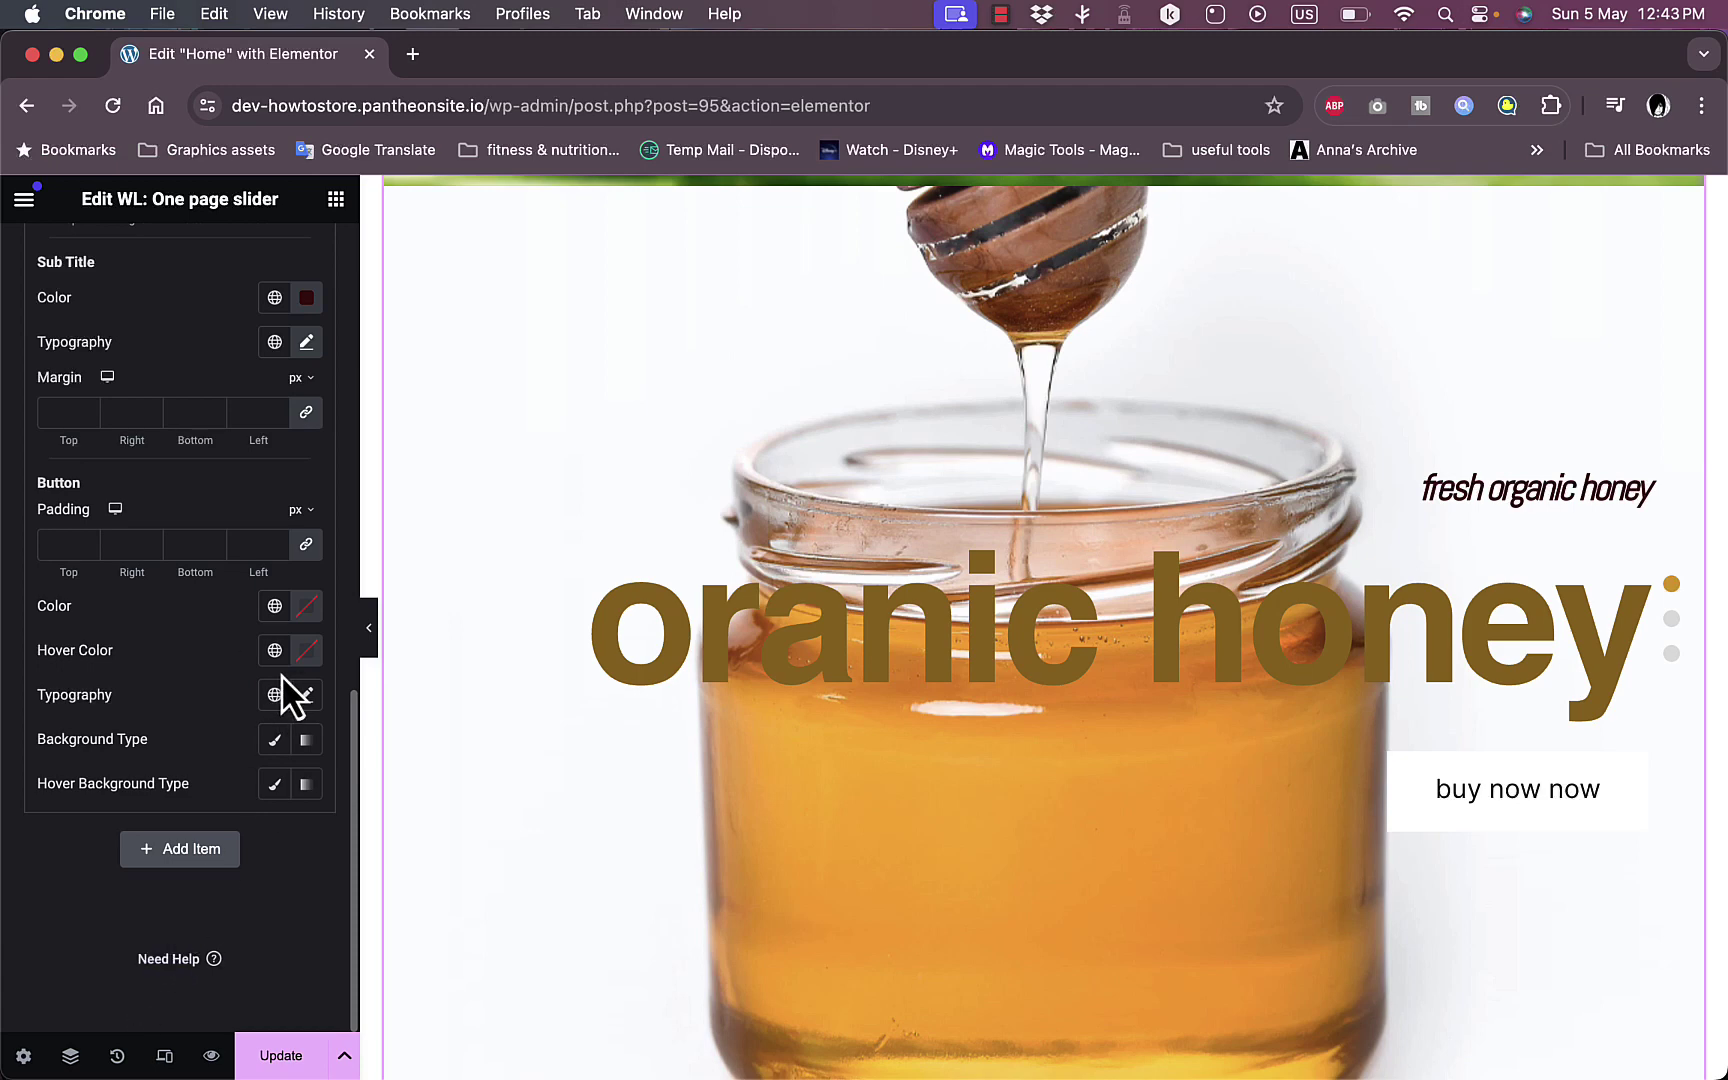
Make the buy-now button text blue with a bright red hover colour.
{"action": "scroll", "coordinate": [283, 695], "scroll_direction": "up", "scroll_amount": 1}
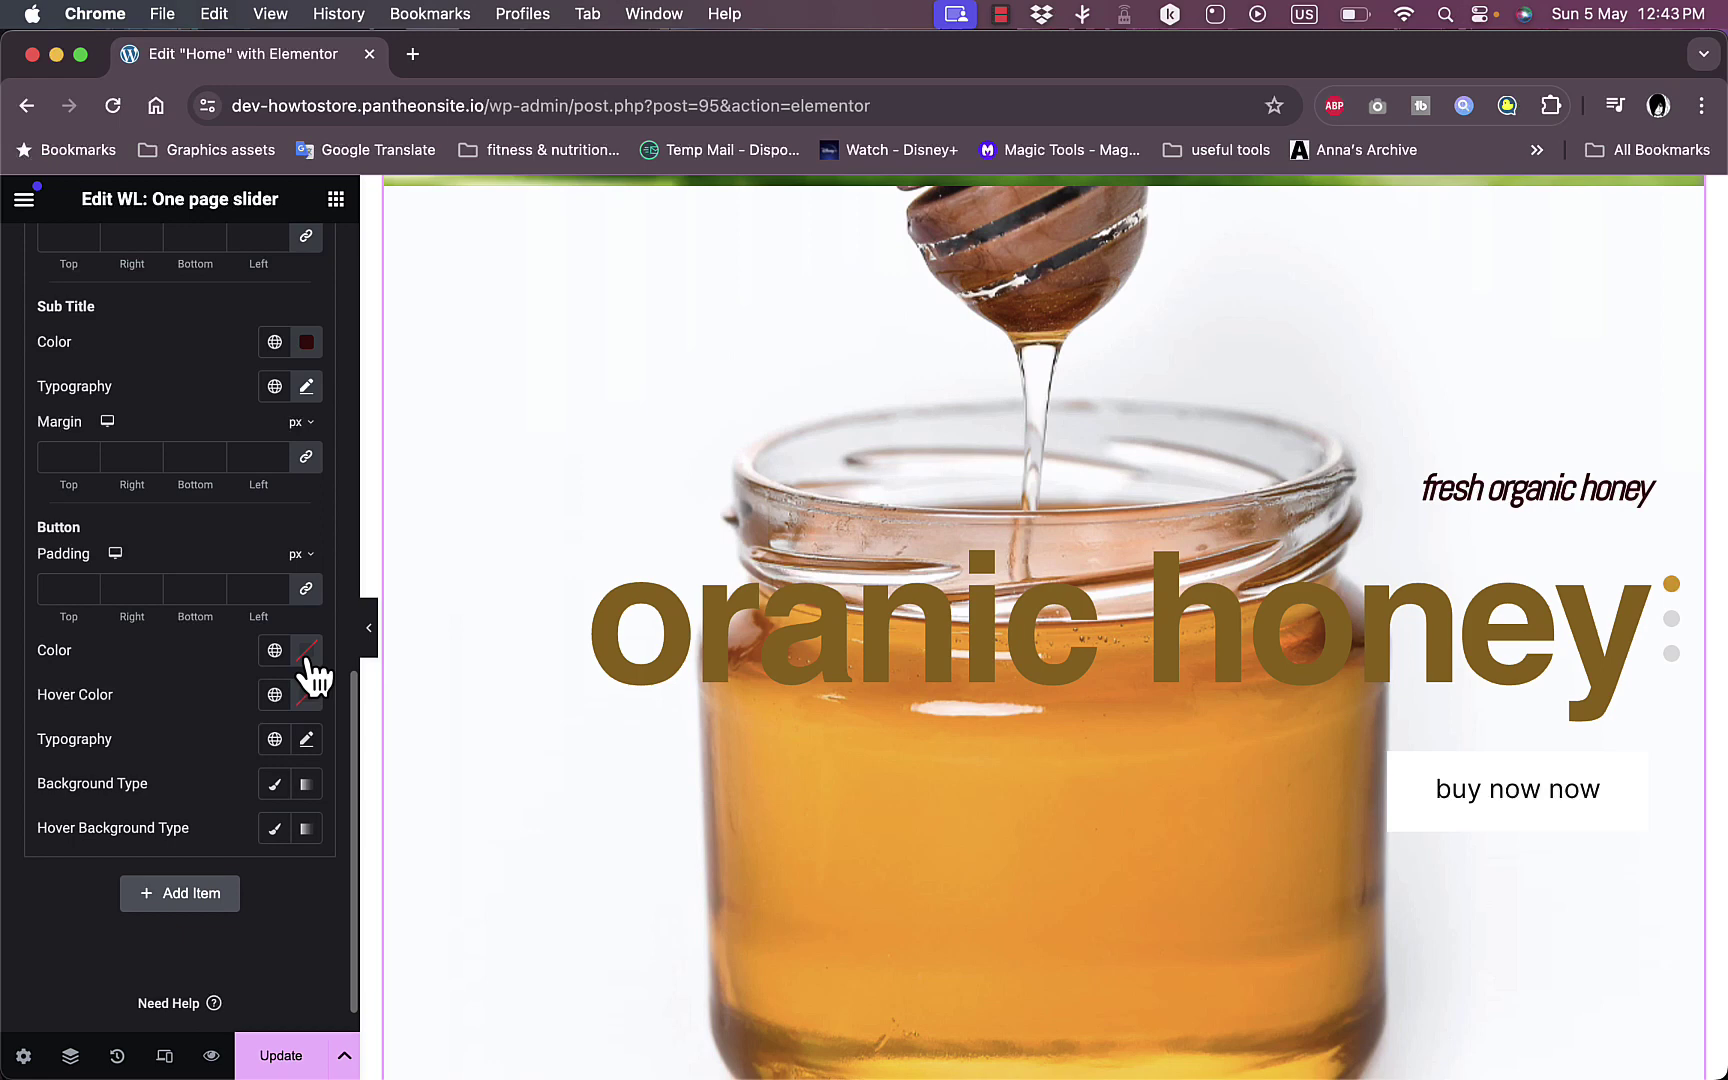
{"action": "scroll", "coordinate": [174, 679], "scroll_direction": "up", "scroll_amount": 3}
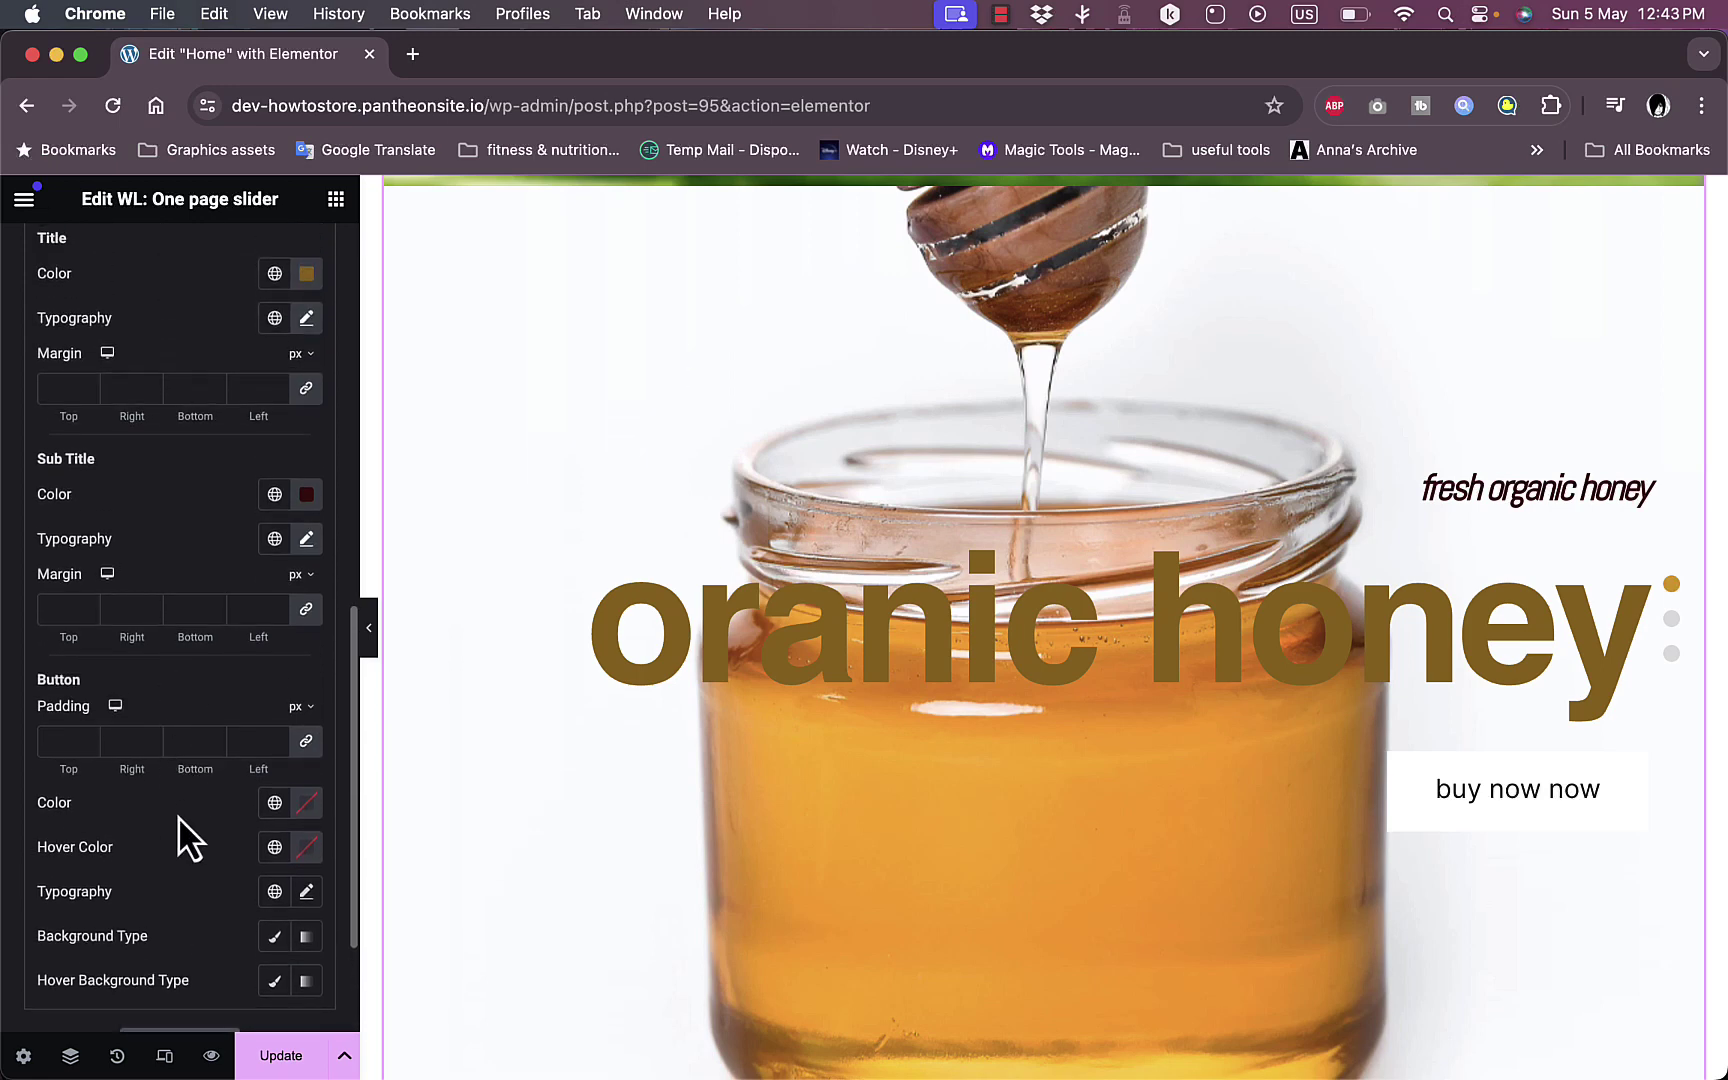
{"action": "scroll", "coordinate": [178, 818], "scroll_direction": "down", "scroll_amount": 2}
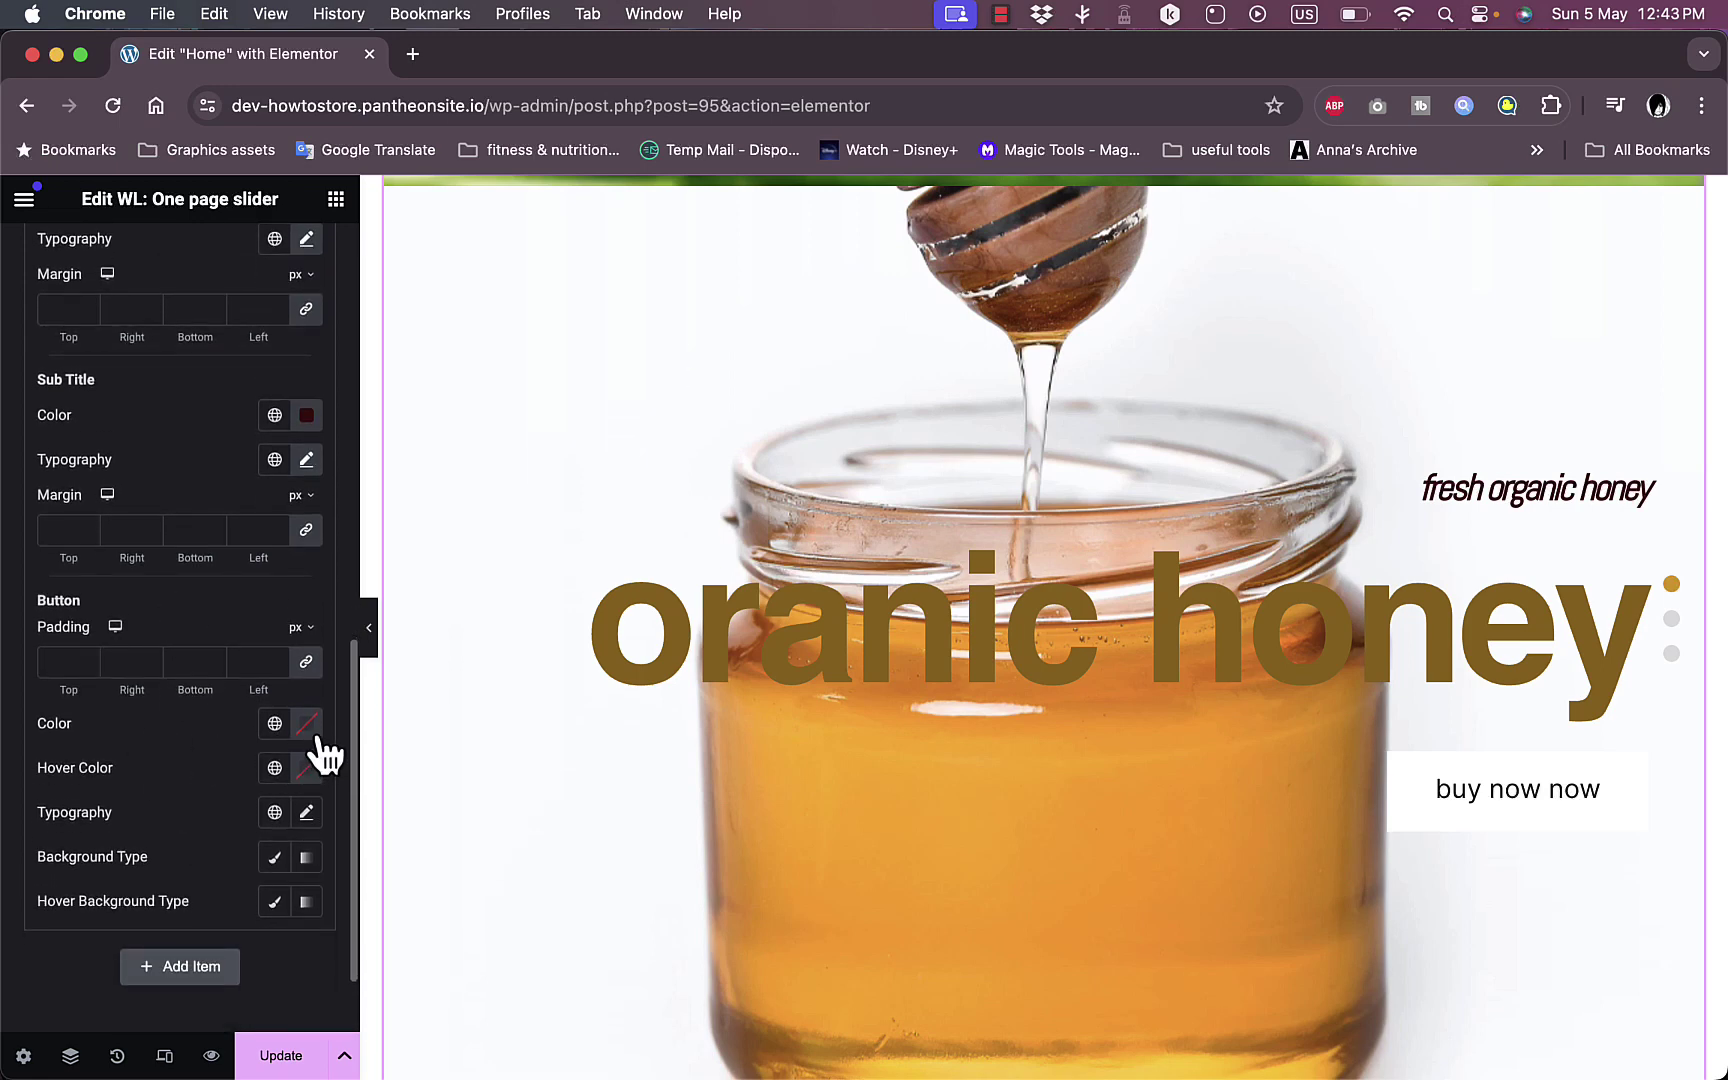
{"action": "left_click", "coordinate": [316, 737]}
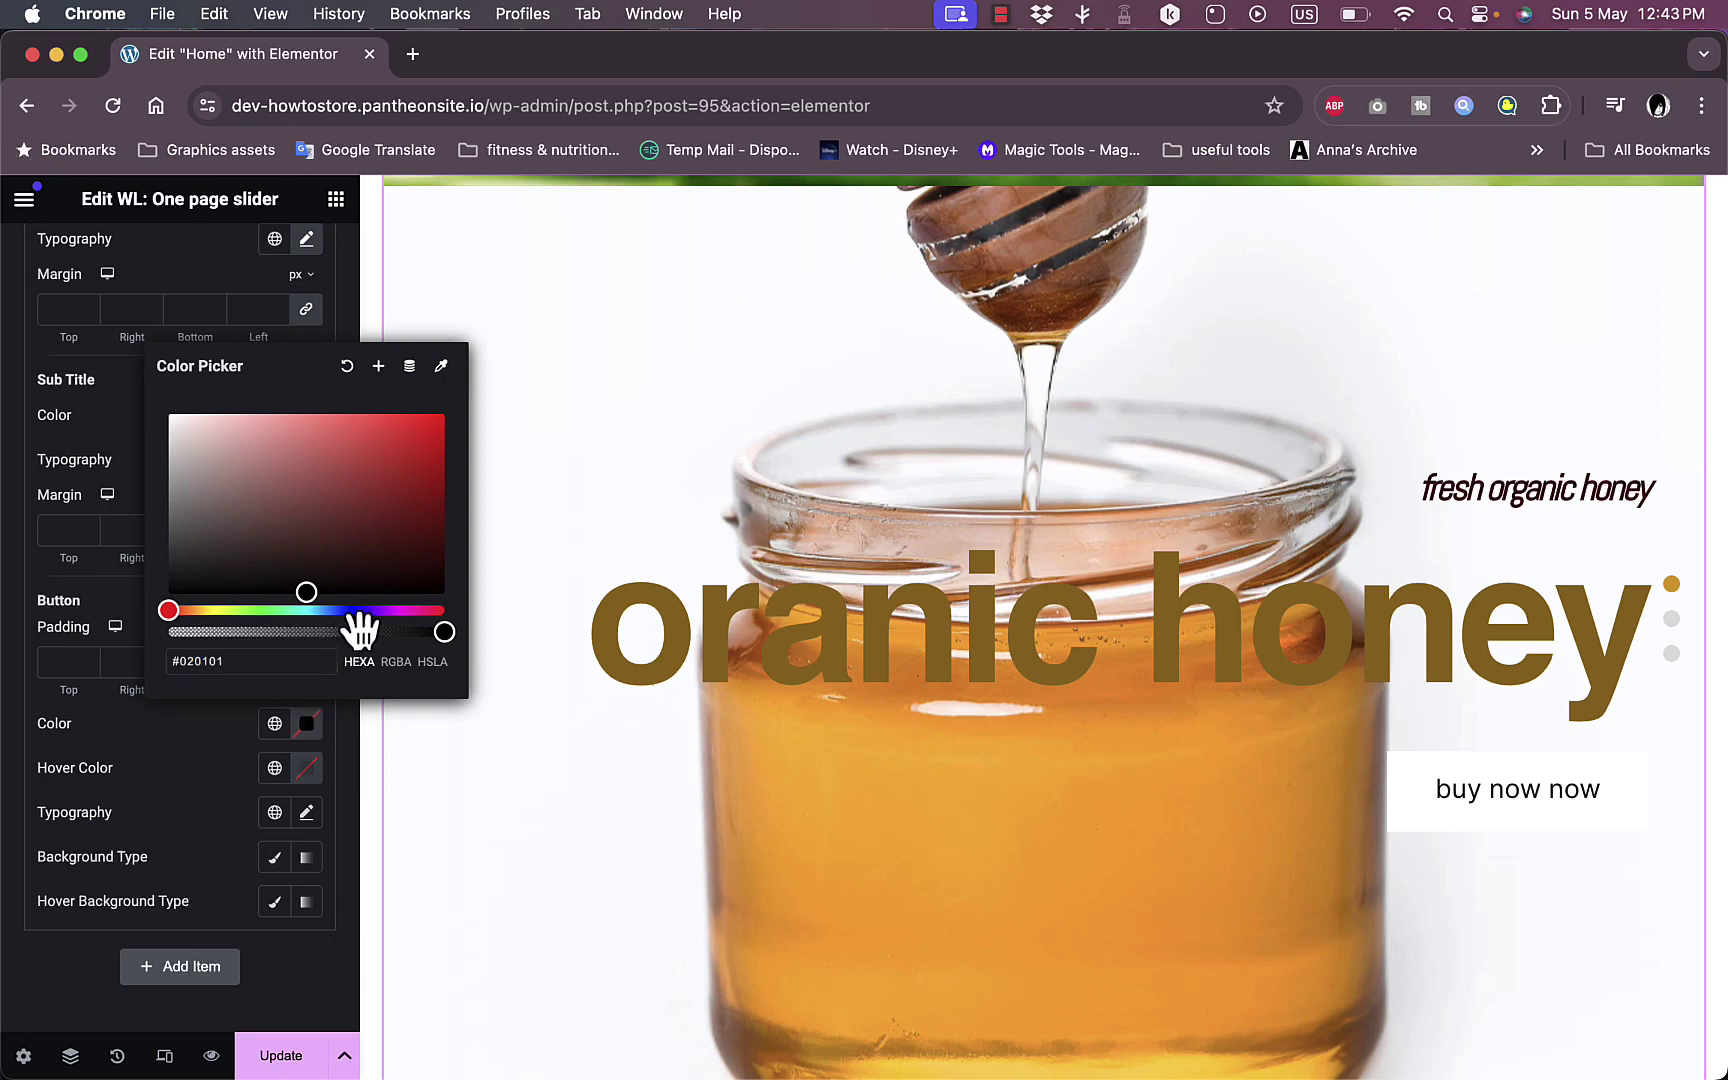
{"action": "left_click", "coordinate": [354, 612]}
{"action": "left_click_drag", "start_coordinate": [306, 592], "coordinate": [440, 448]}
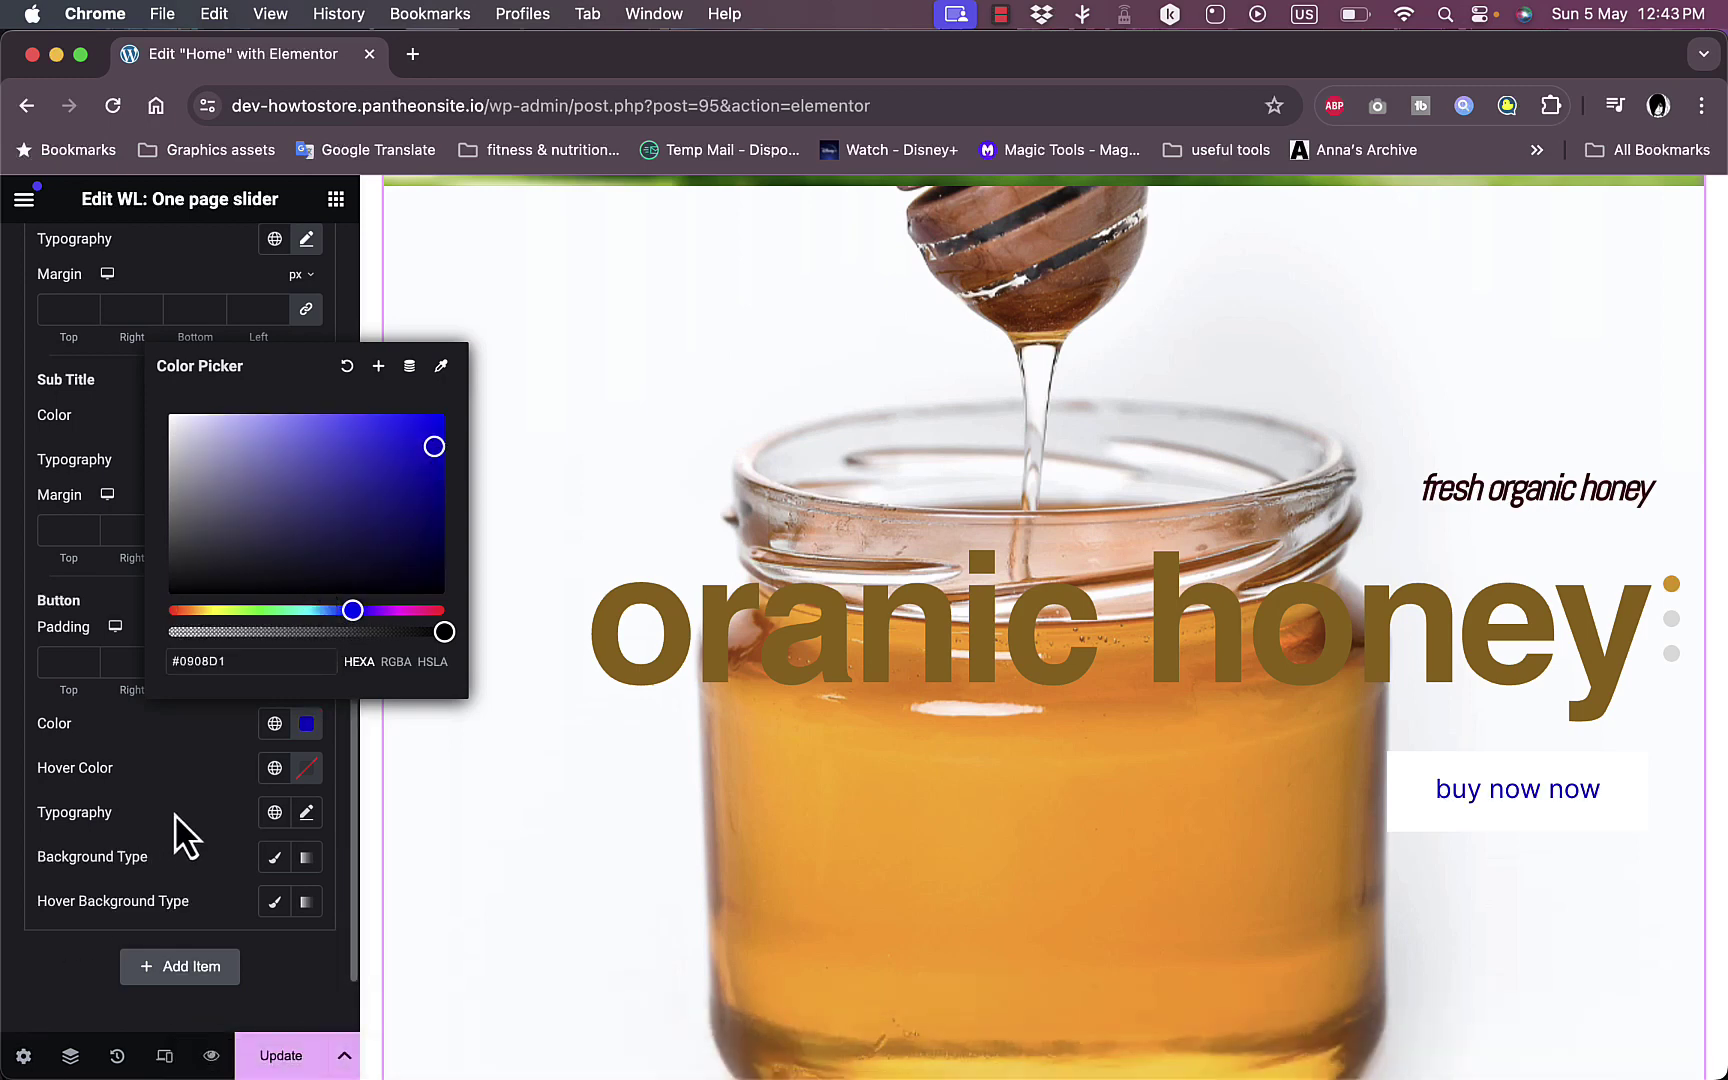
{"action": "left_click", "coordinate": [200, 825]}
{"action": "left_click", "coordinate": [306, 768]}
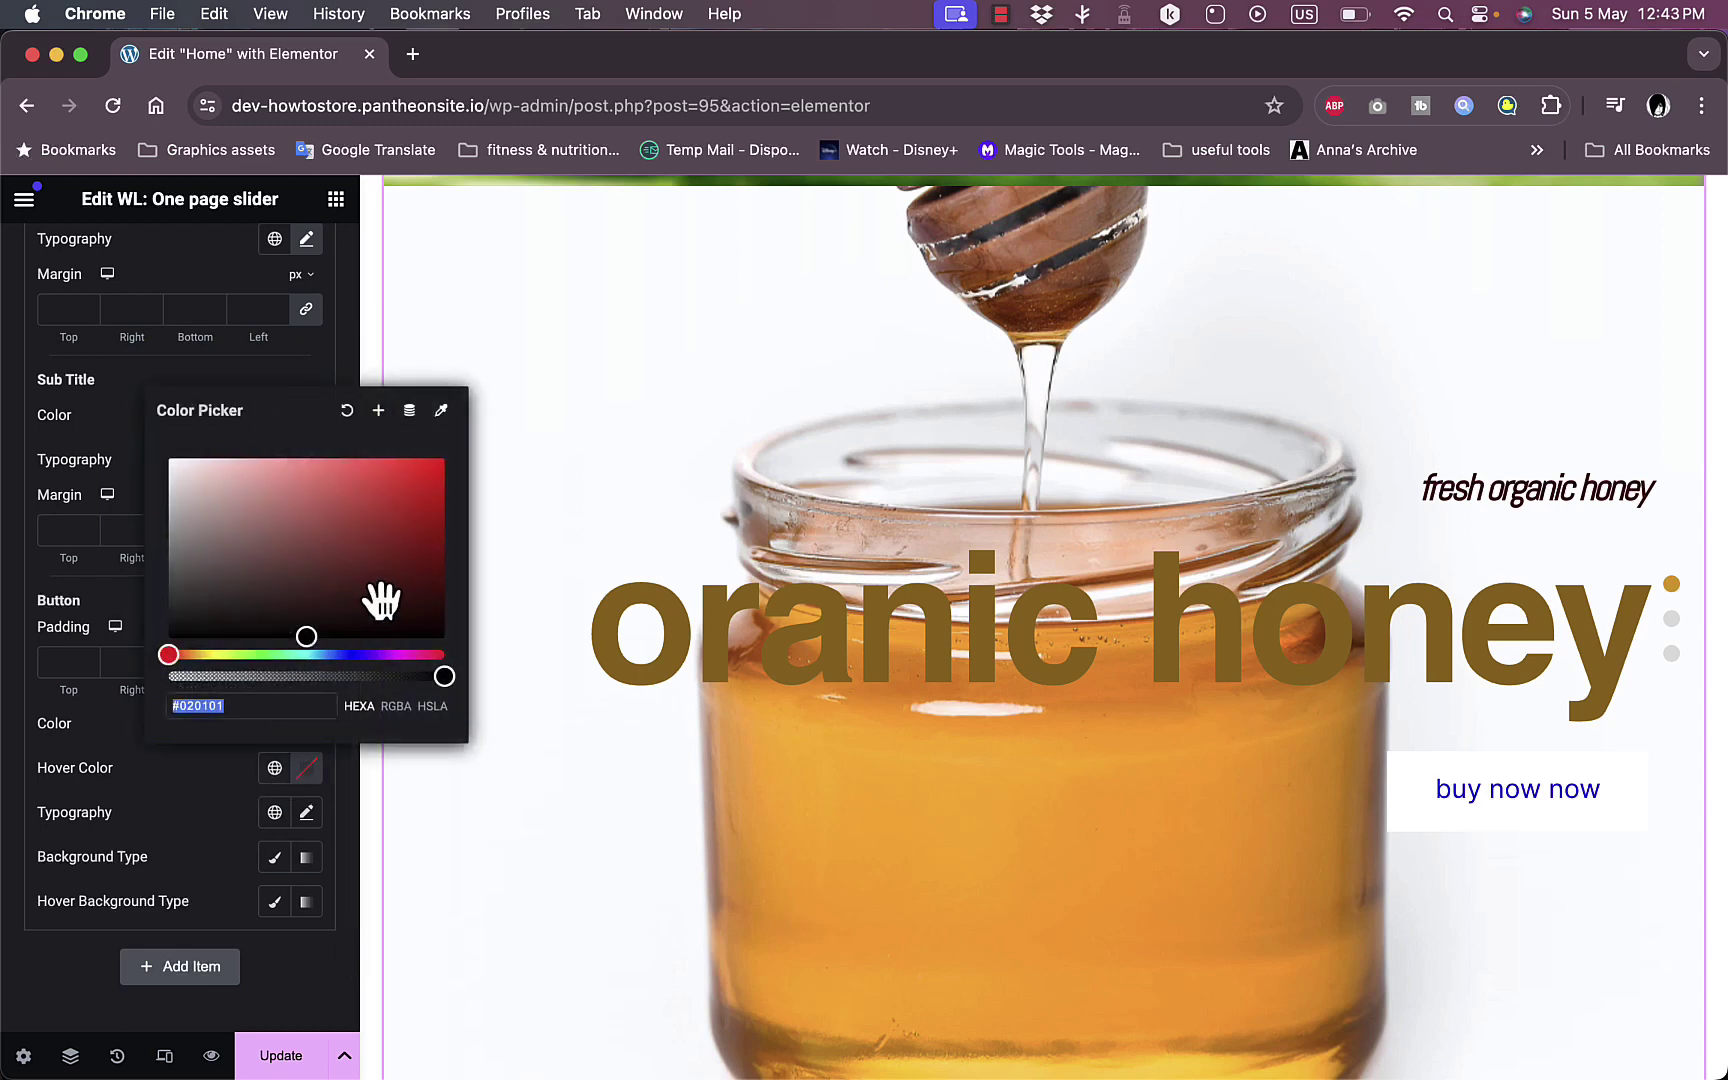
{"action": "mouse_move", "coordinate": [376, 594]}
{"action": "left_mouse_down"}
{"action": "mouse_move", "coordinate": [377, 490]}
{"action": "mouse_move", "coordinate": [429, 477]}
{"action": "left_mouse_up"}
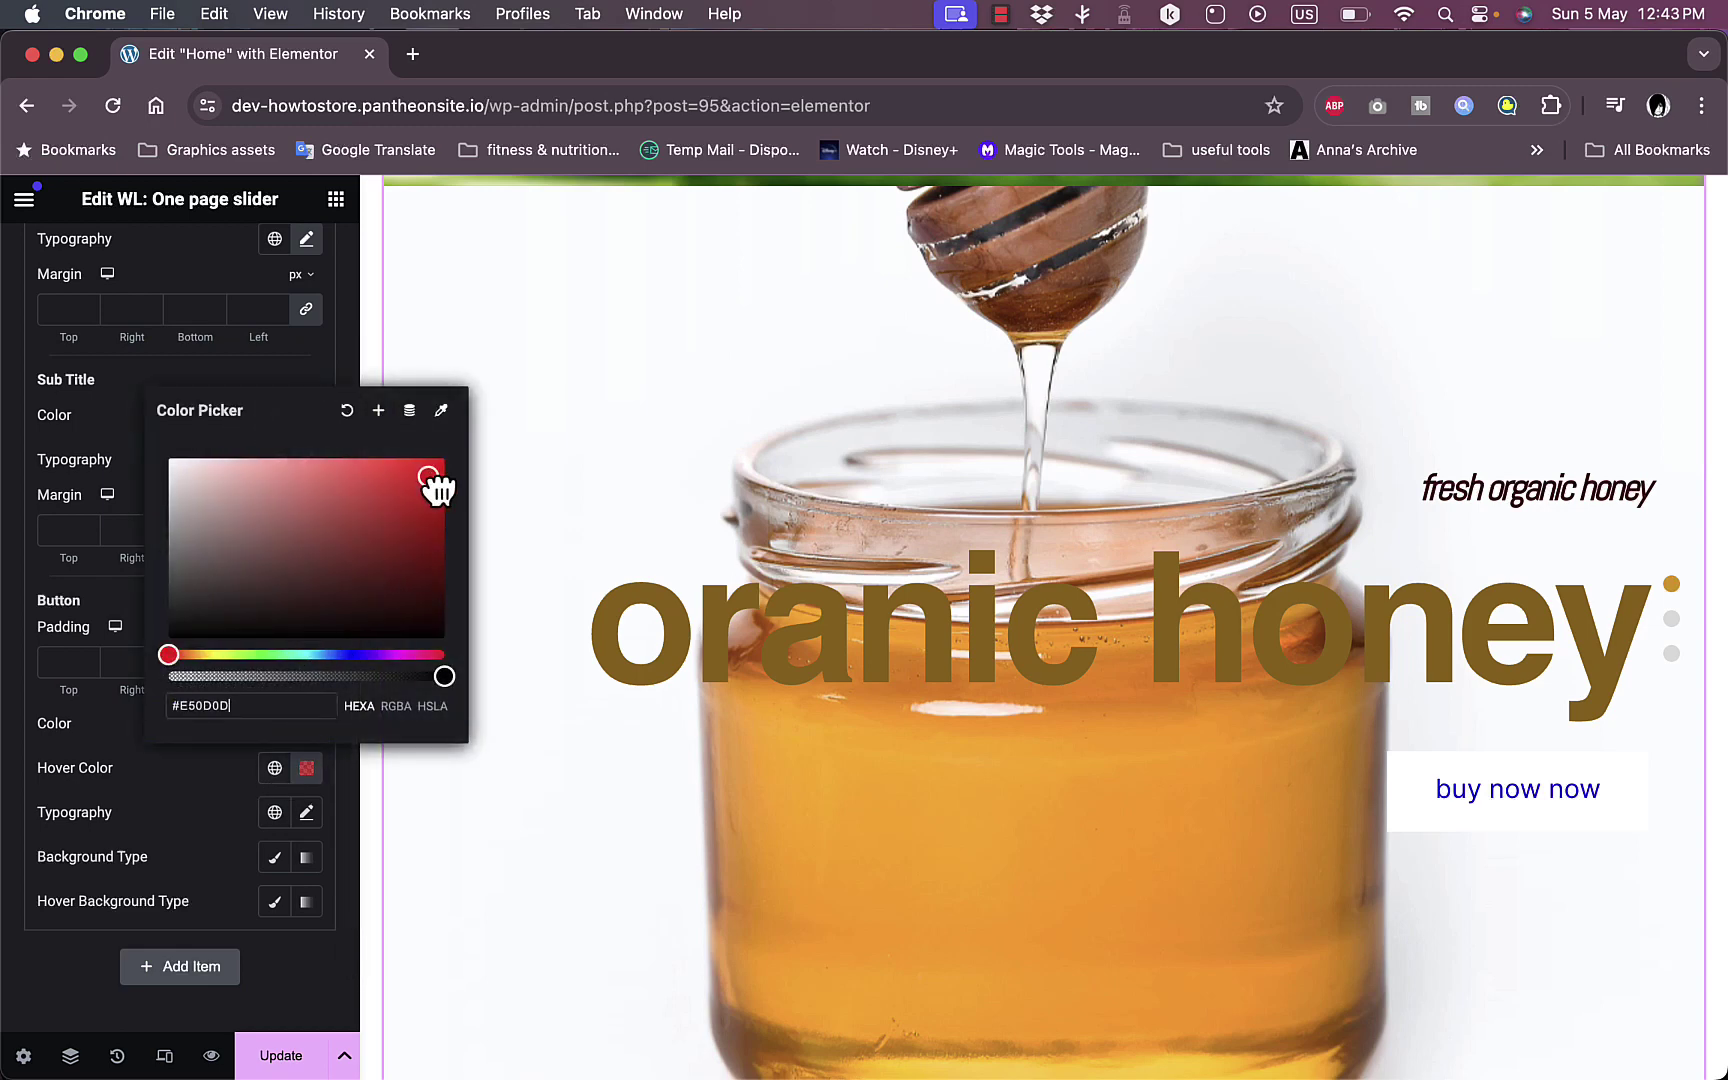
{"action": "left_click", "coordinate": [206, 826]}
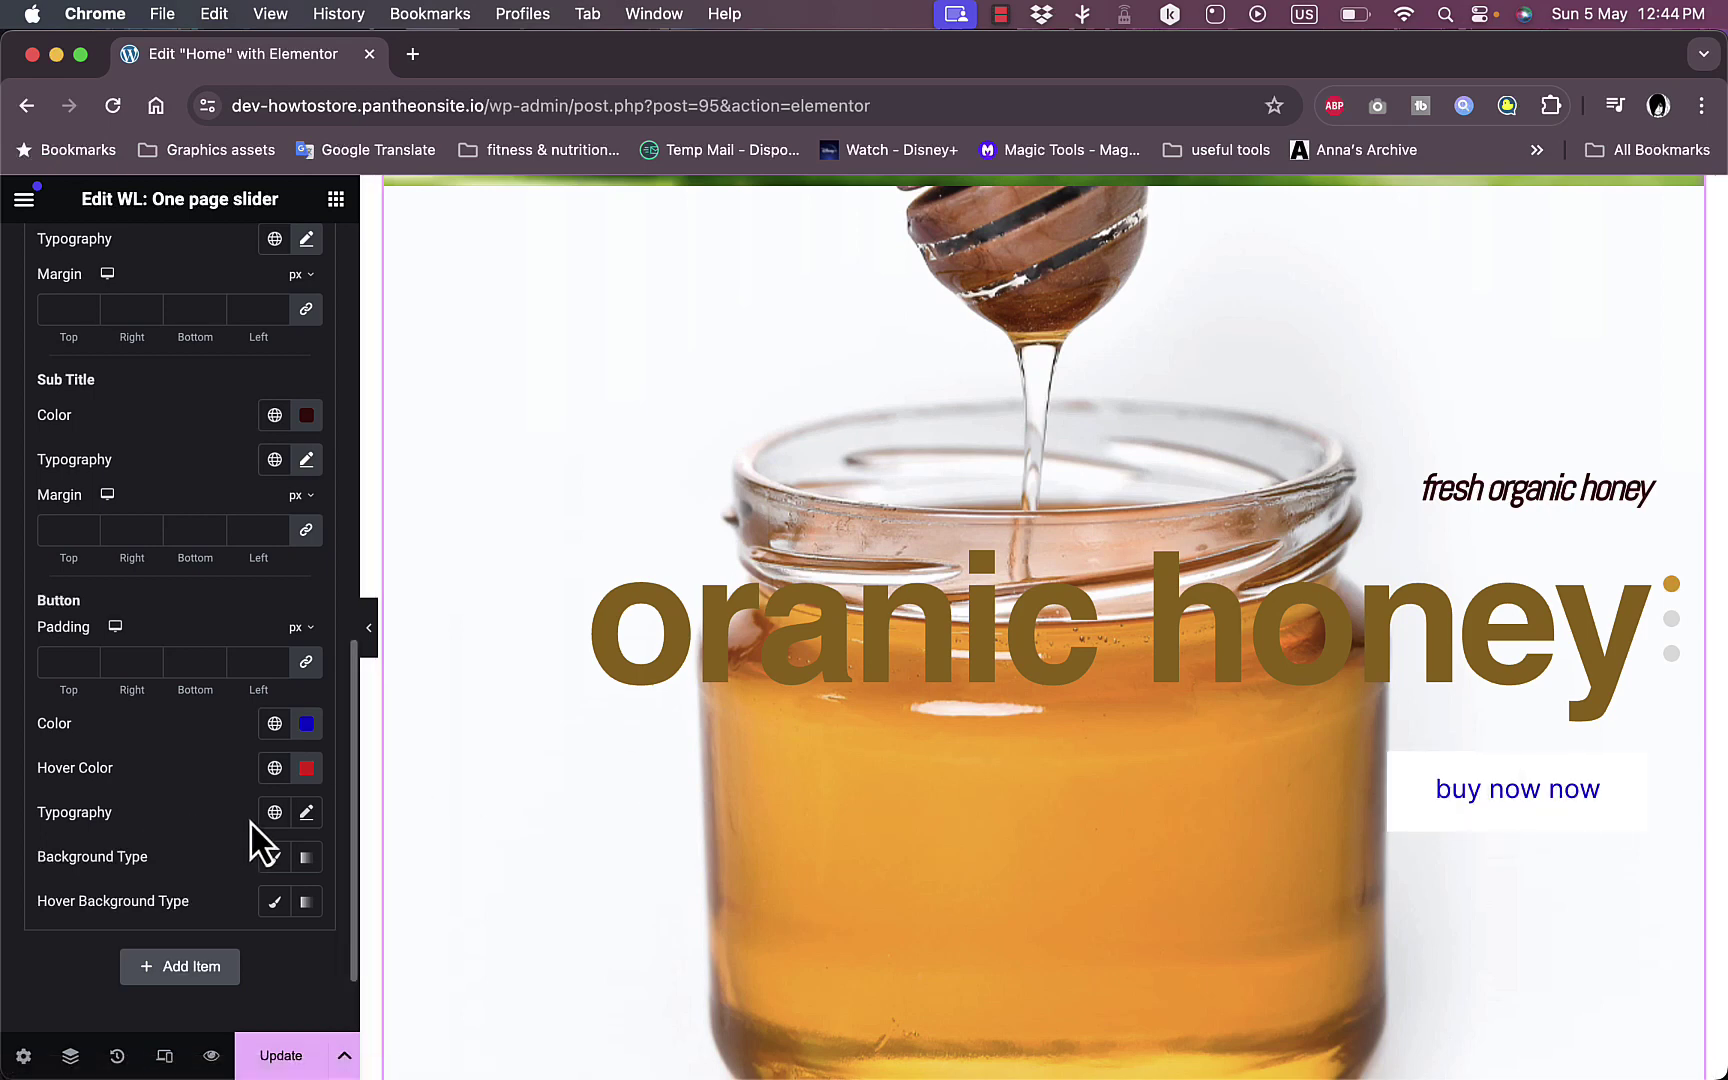
Set the button typography to Aldrich at 69 px.
{"action": "left_click", "coordinate": [307, 813]}
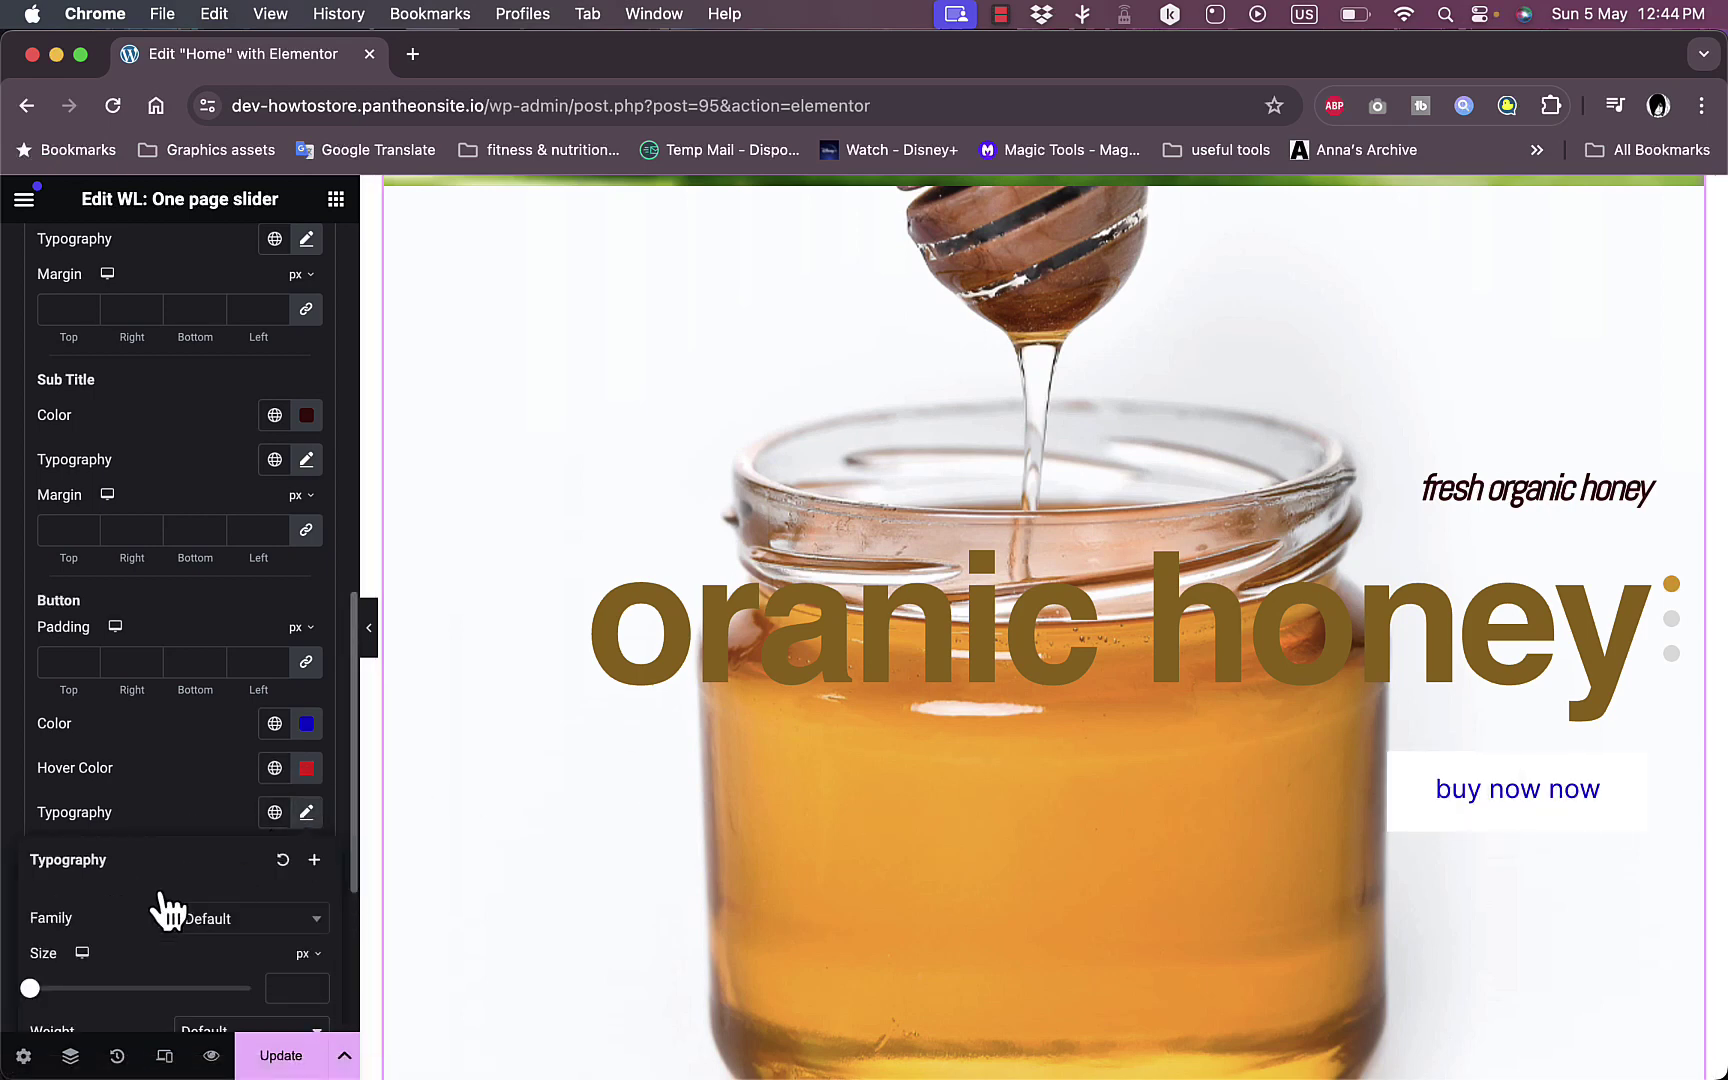
{"action": "scroll", "coordinate": [165, 910], "scroll_direction": "down", "scroll_amount": 4}
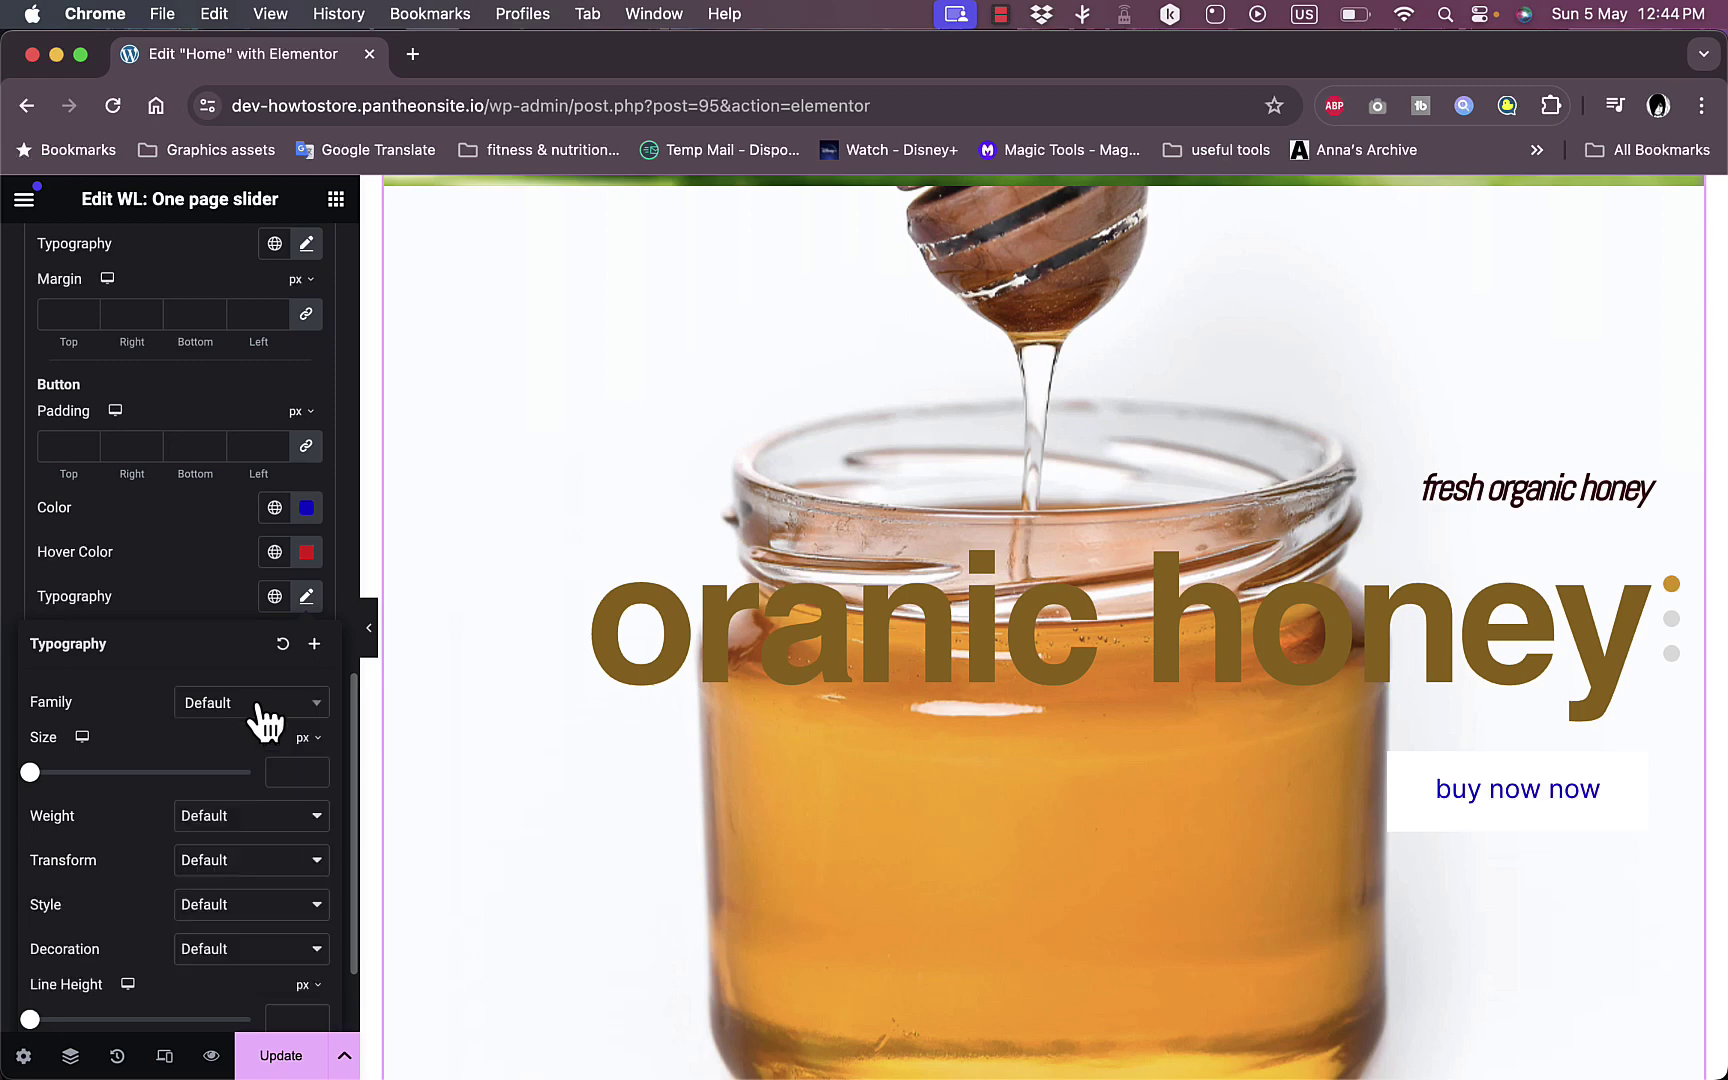
{"action": "left_click", "coordinate": [262, 705]}
{"action": "scroll", "coordinate": [262, 840], "scroll_direction": "down", "scroll_amount": 8}
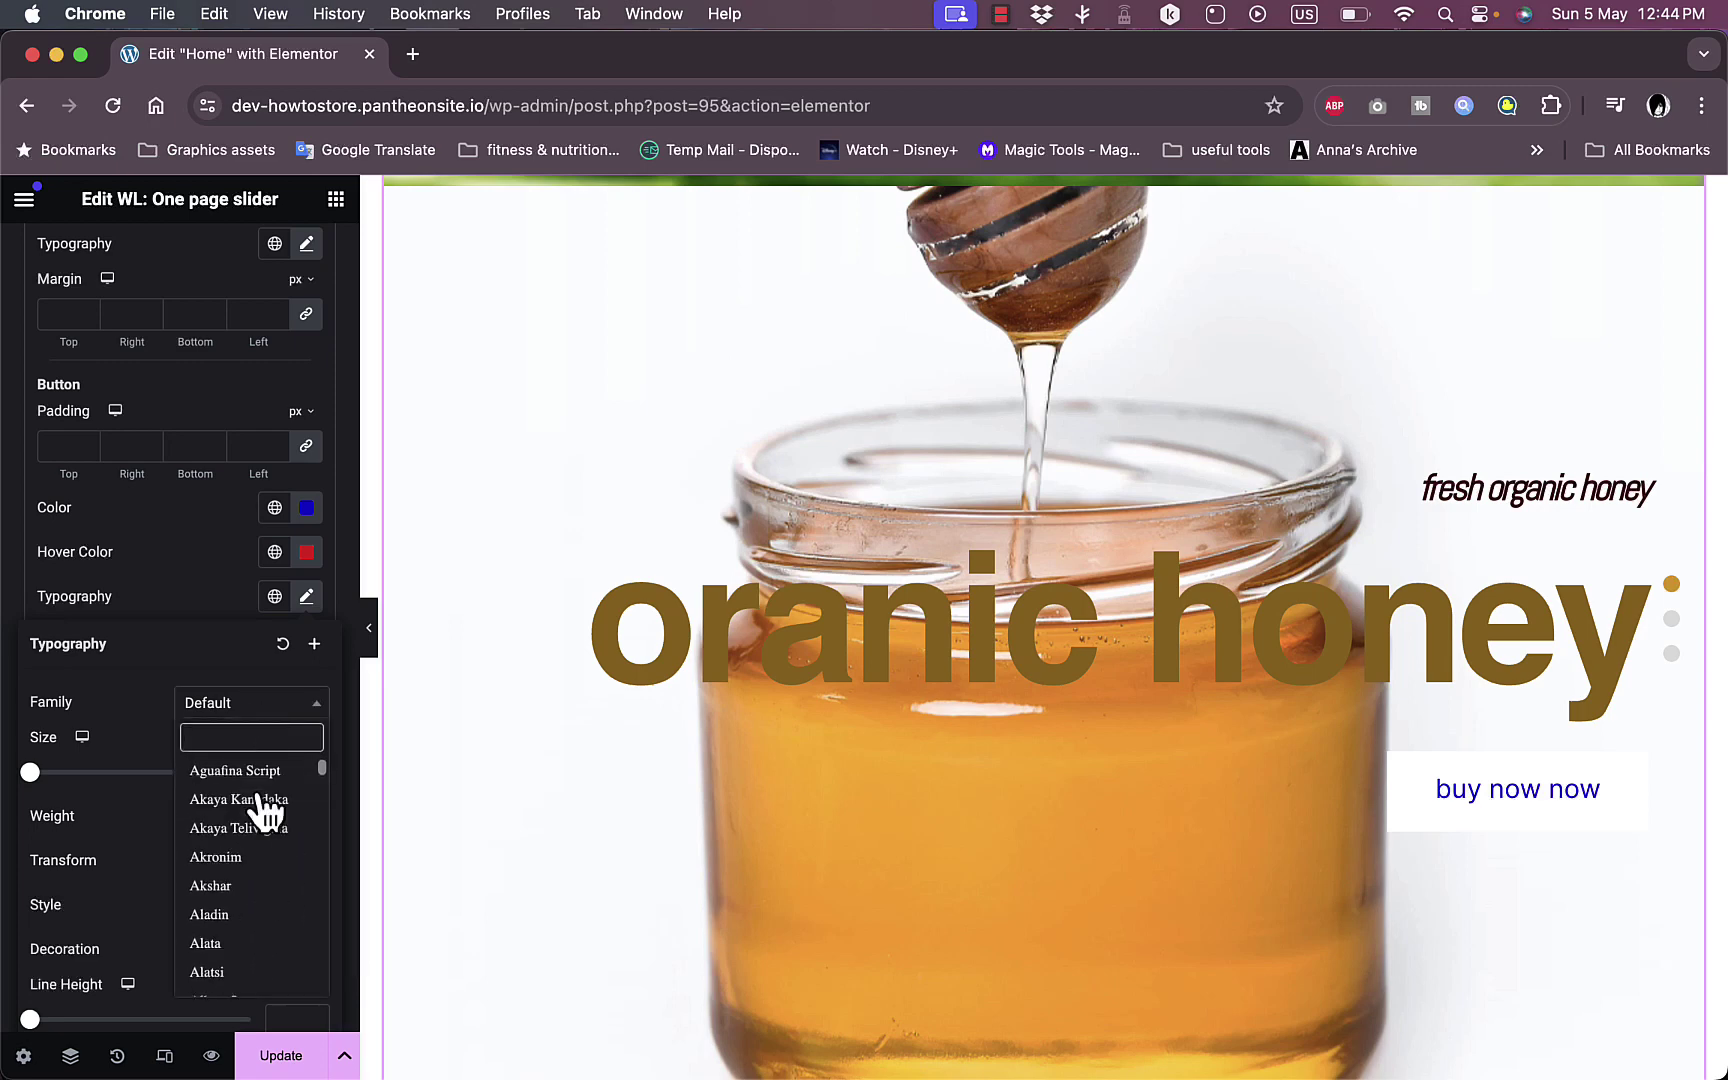
{"action": "left_click", "coordinate": [245, 902]}
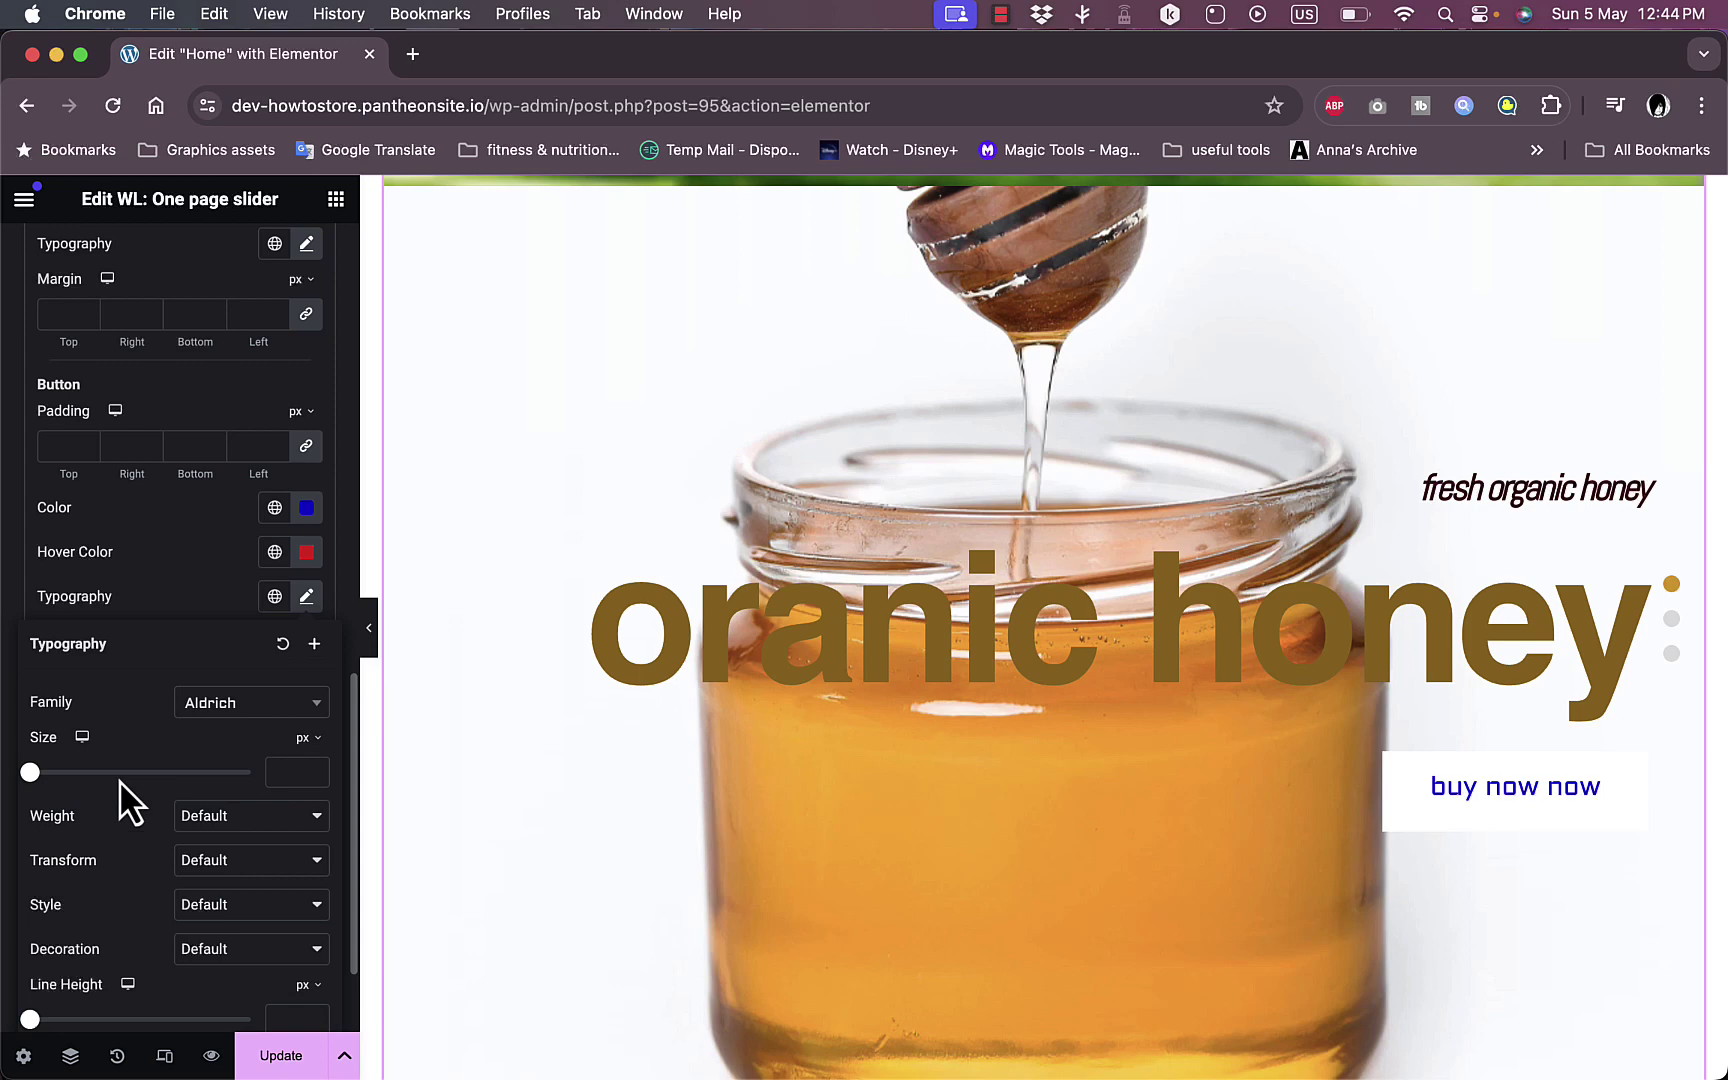
{"action": "left_click_drag", "start_coordinate": [31, 772], "coordinate": [105, 776]}
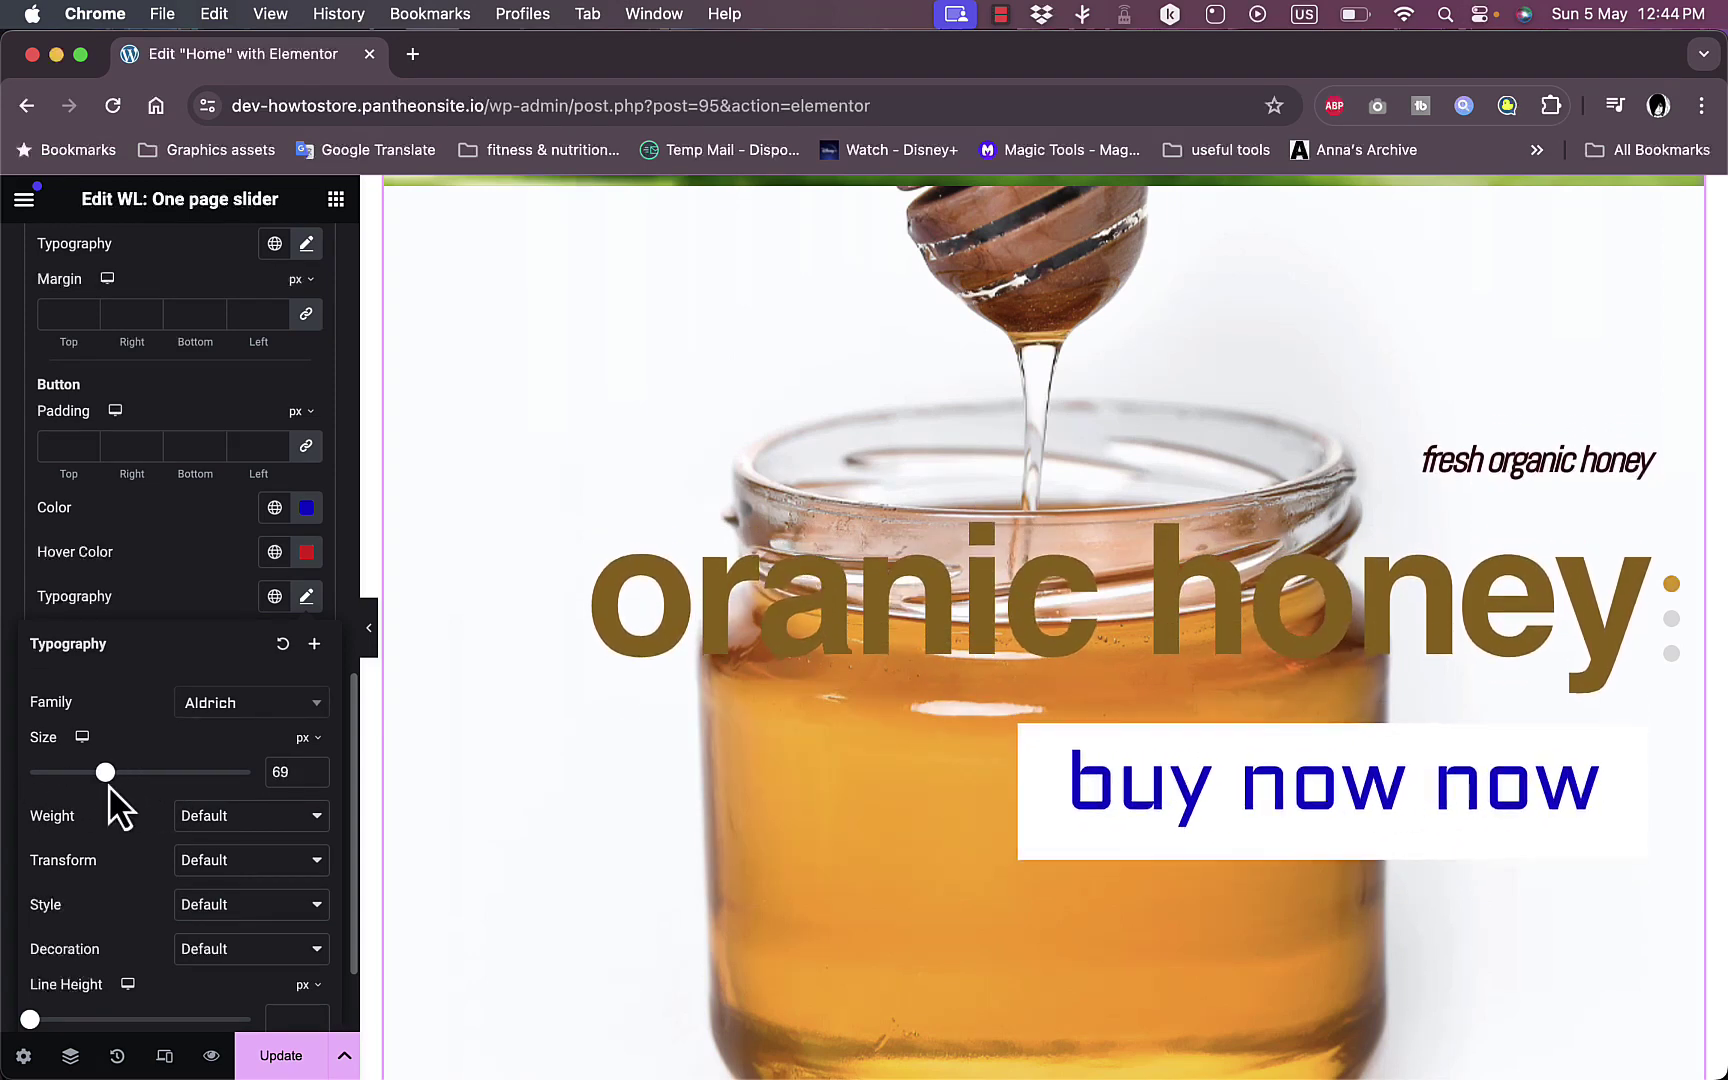
{"action": "scroll", "coordinate": [125, 850], "scroll_direction": "down", "scroll_amount": 1}
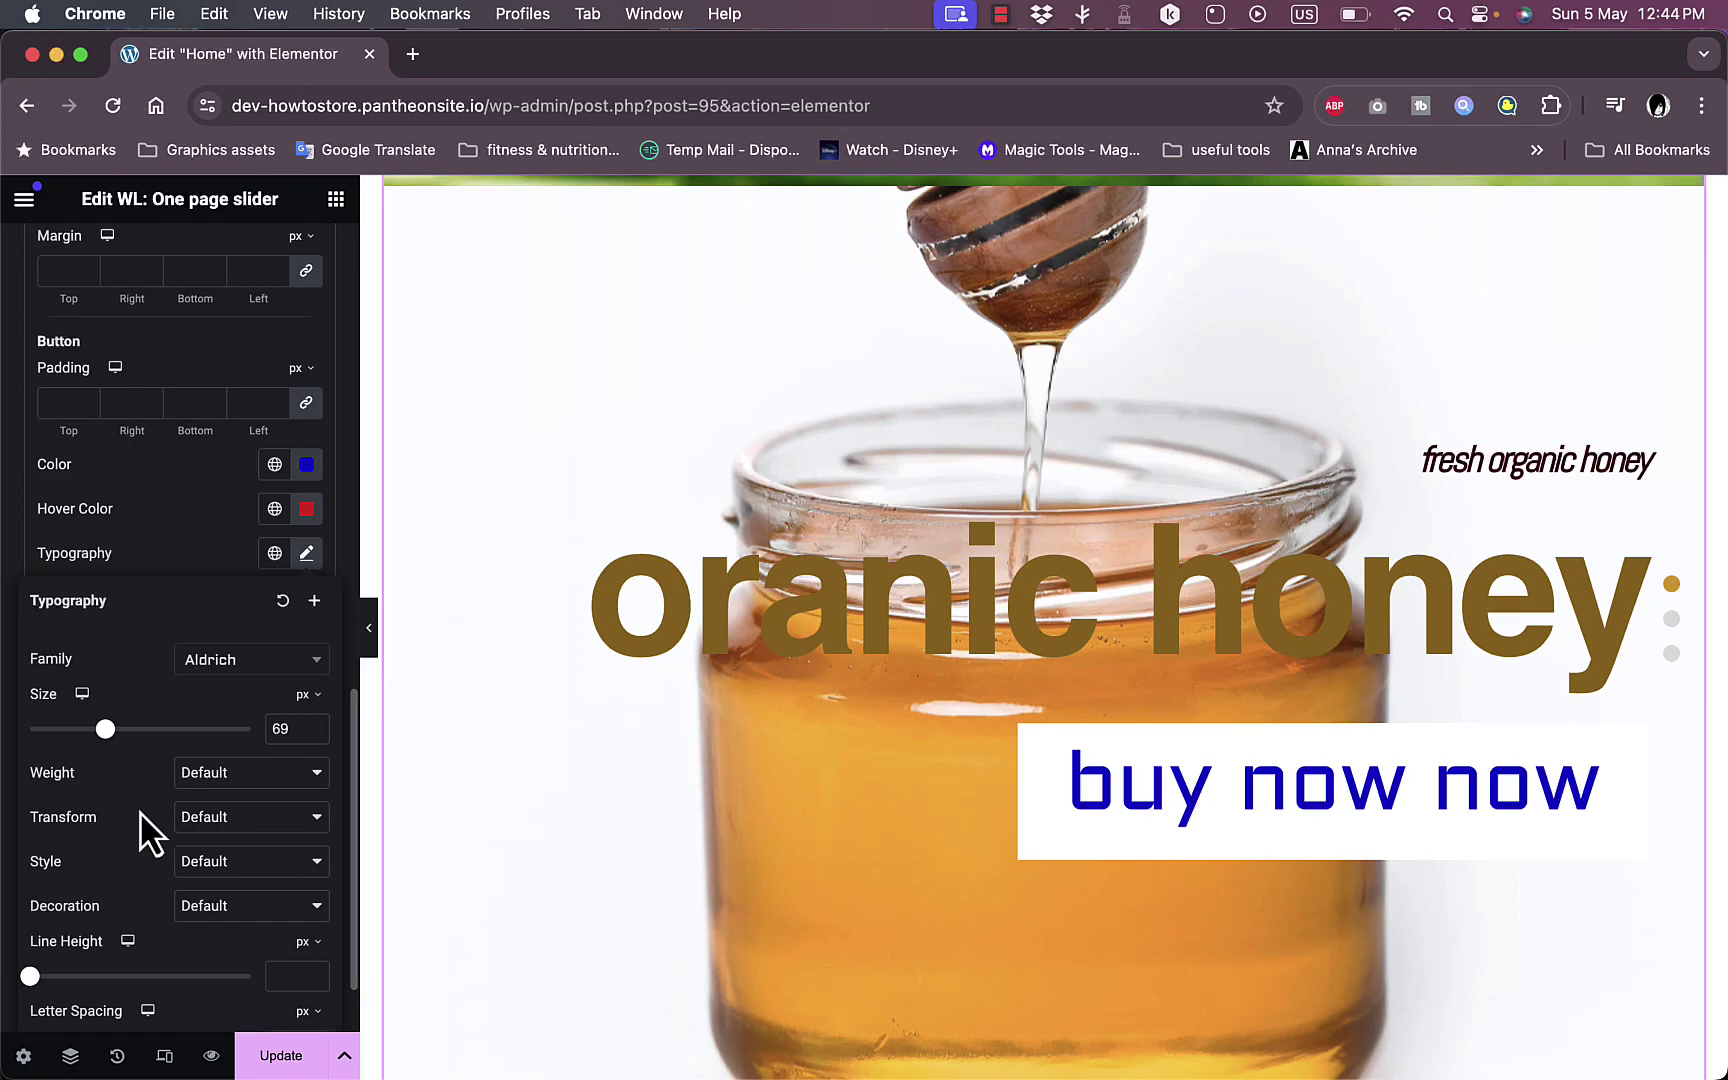
{"action": "scroll", "coordinate": [142, 818], "scroll_direction": "down", "scroll_amount": 1}
Switch the button background to a gradient with a pale pink first colour.
{"action": "left_click", "coordinate": [202, 625]}
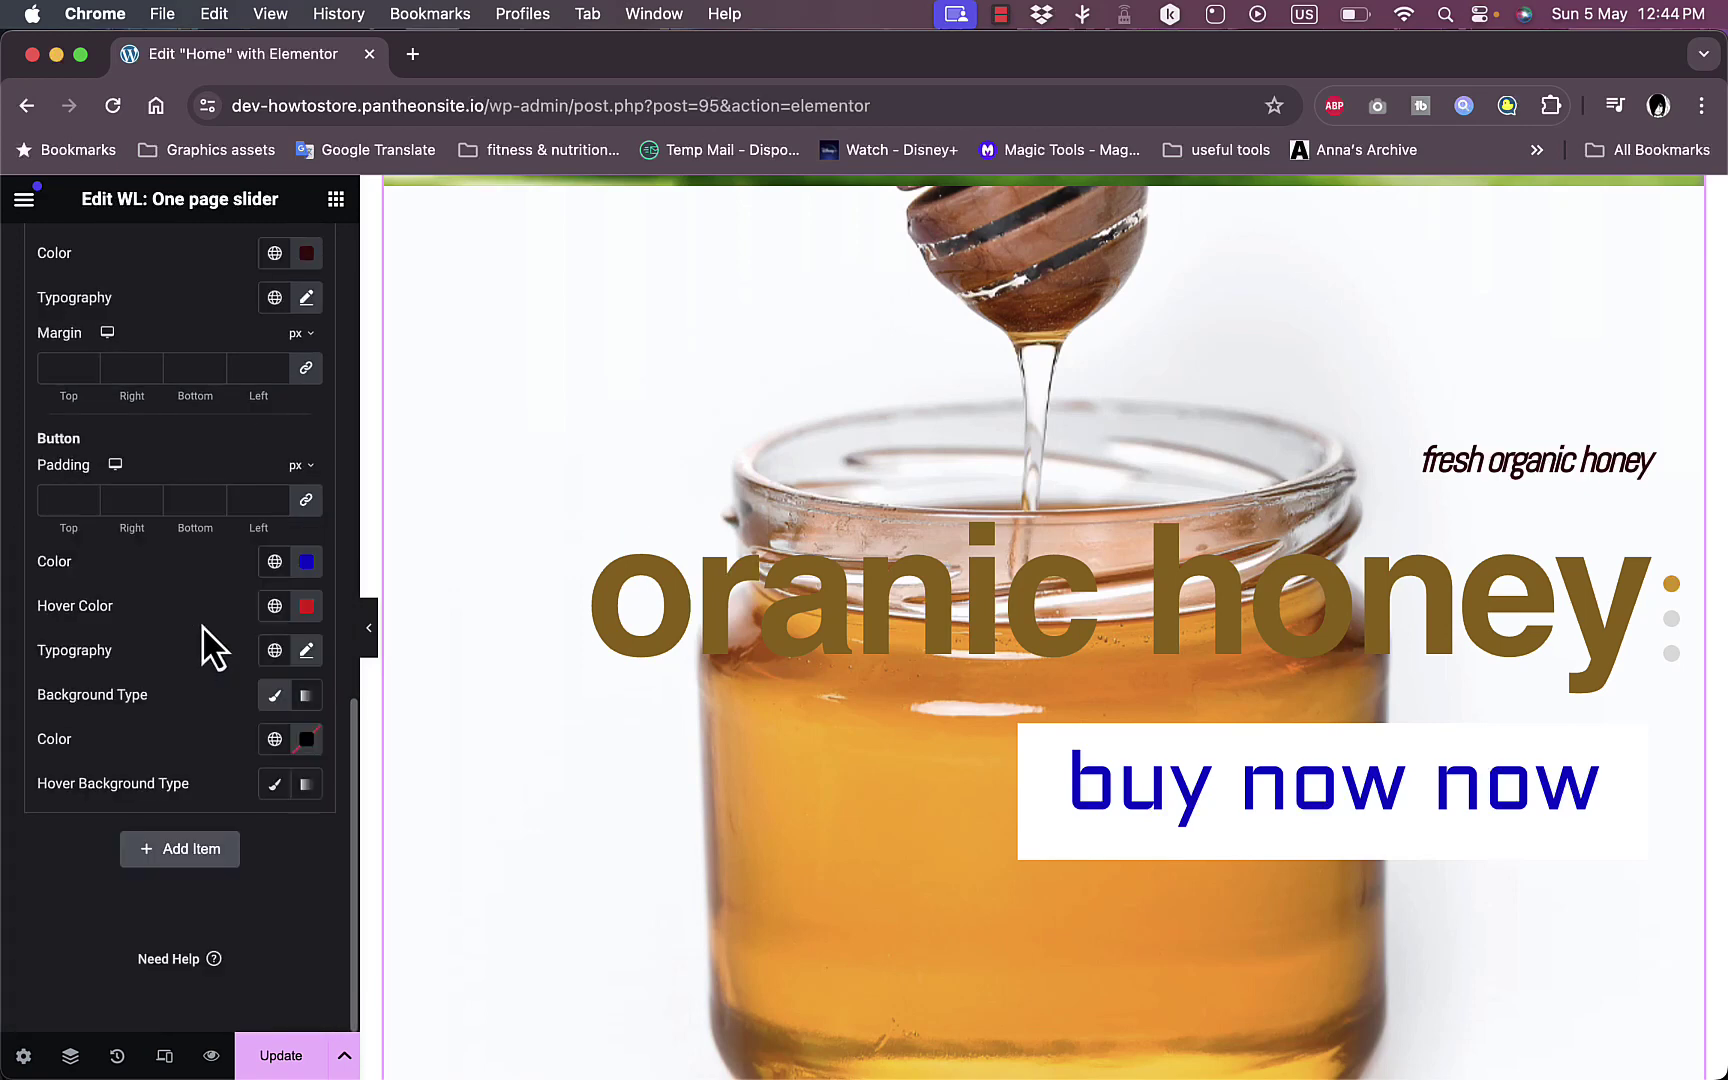
{"action": "scroll", "coordinate": [202, 625], "scroll_direction": "up", "scroll_amount": 1}
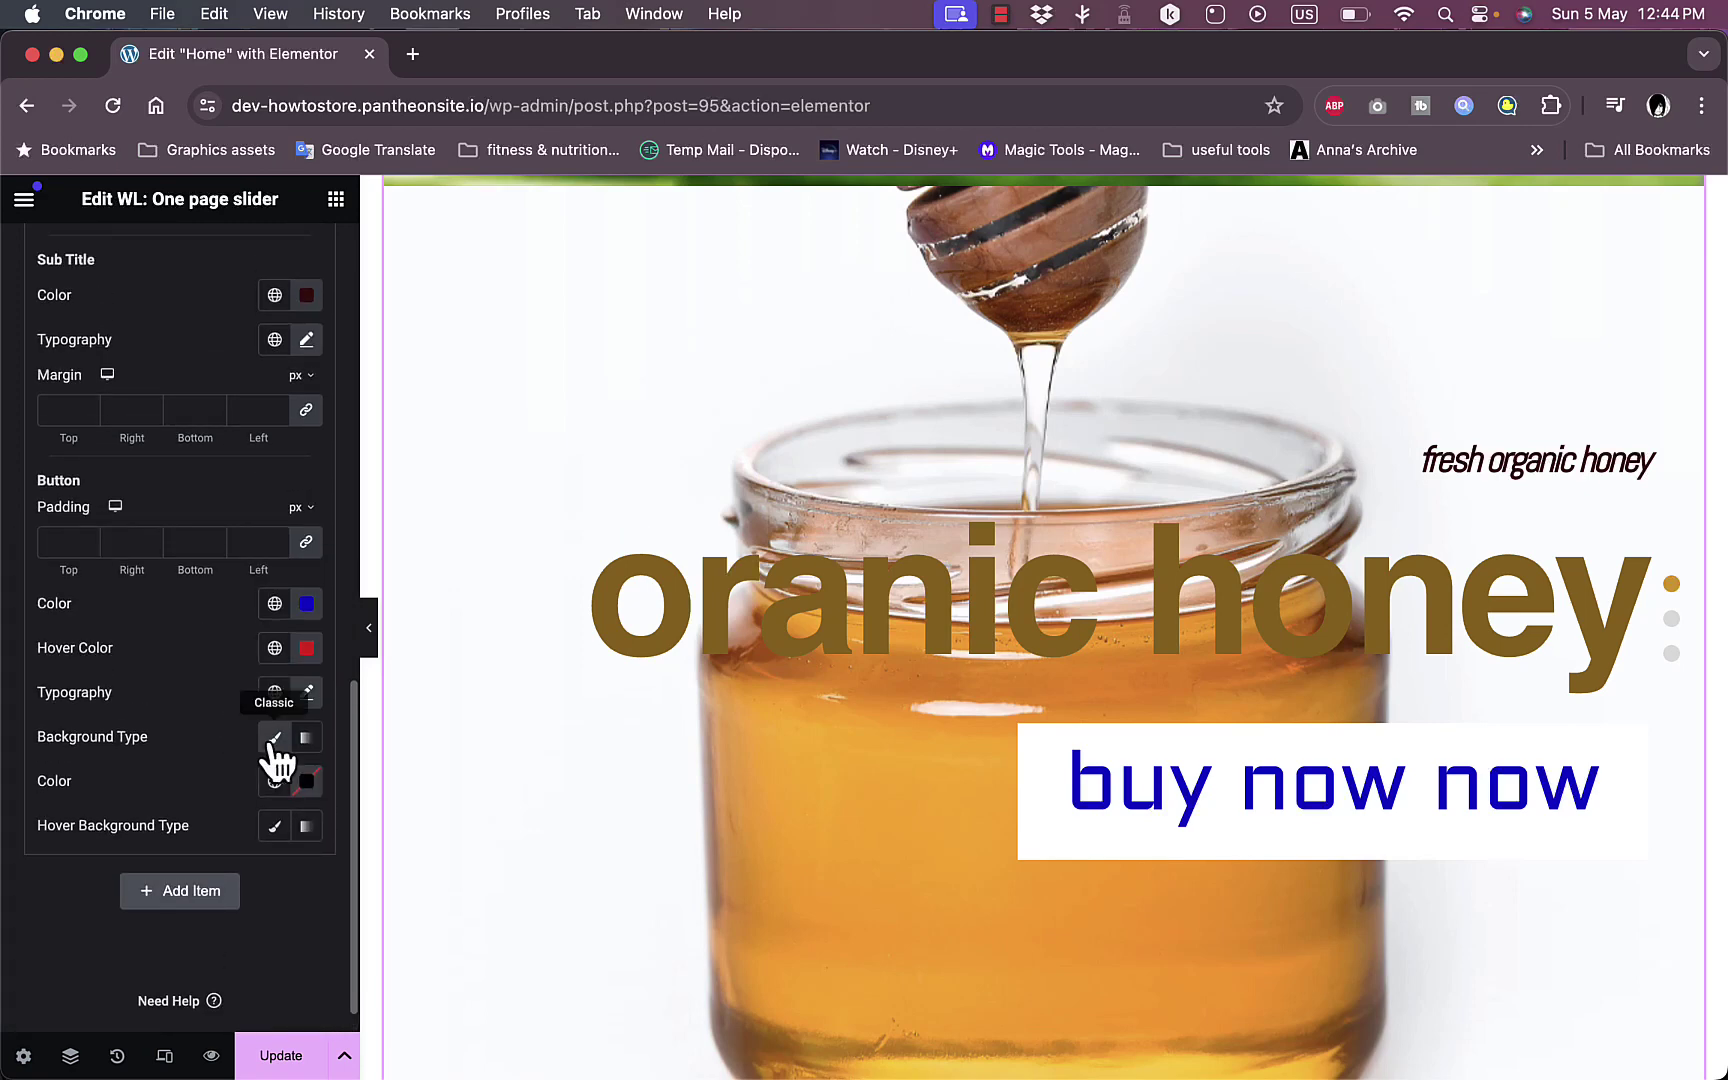
{"action": "left_click", "coordinate": [305, 742]}
{"action": "scroll", "coordinate": [205, 900], "scroll_direction": "down", "scroll_amount": 2}
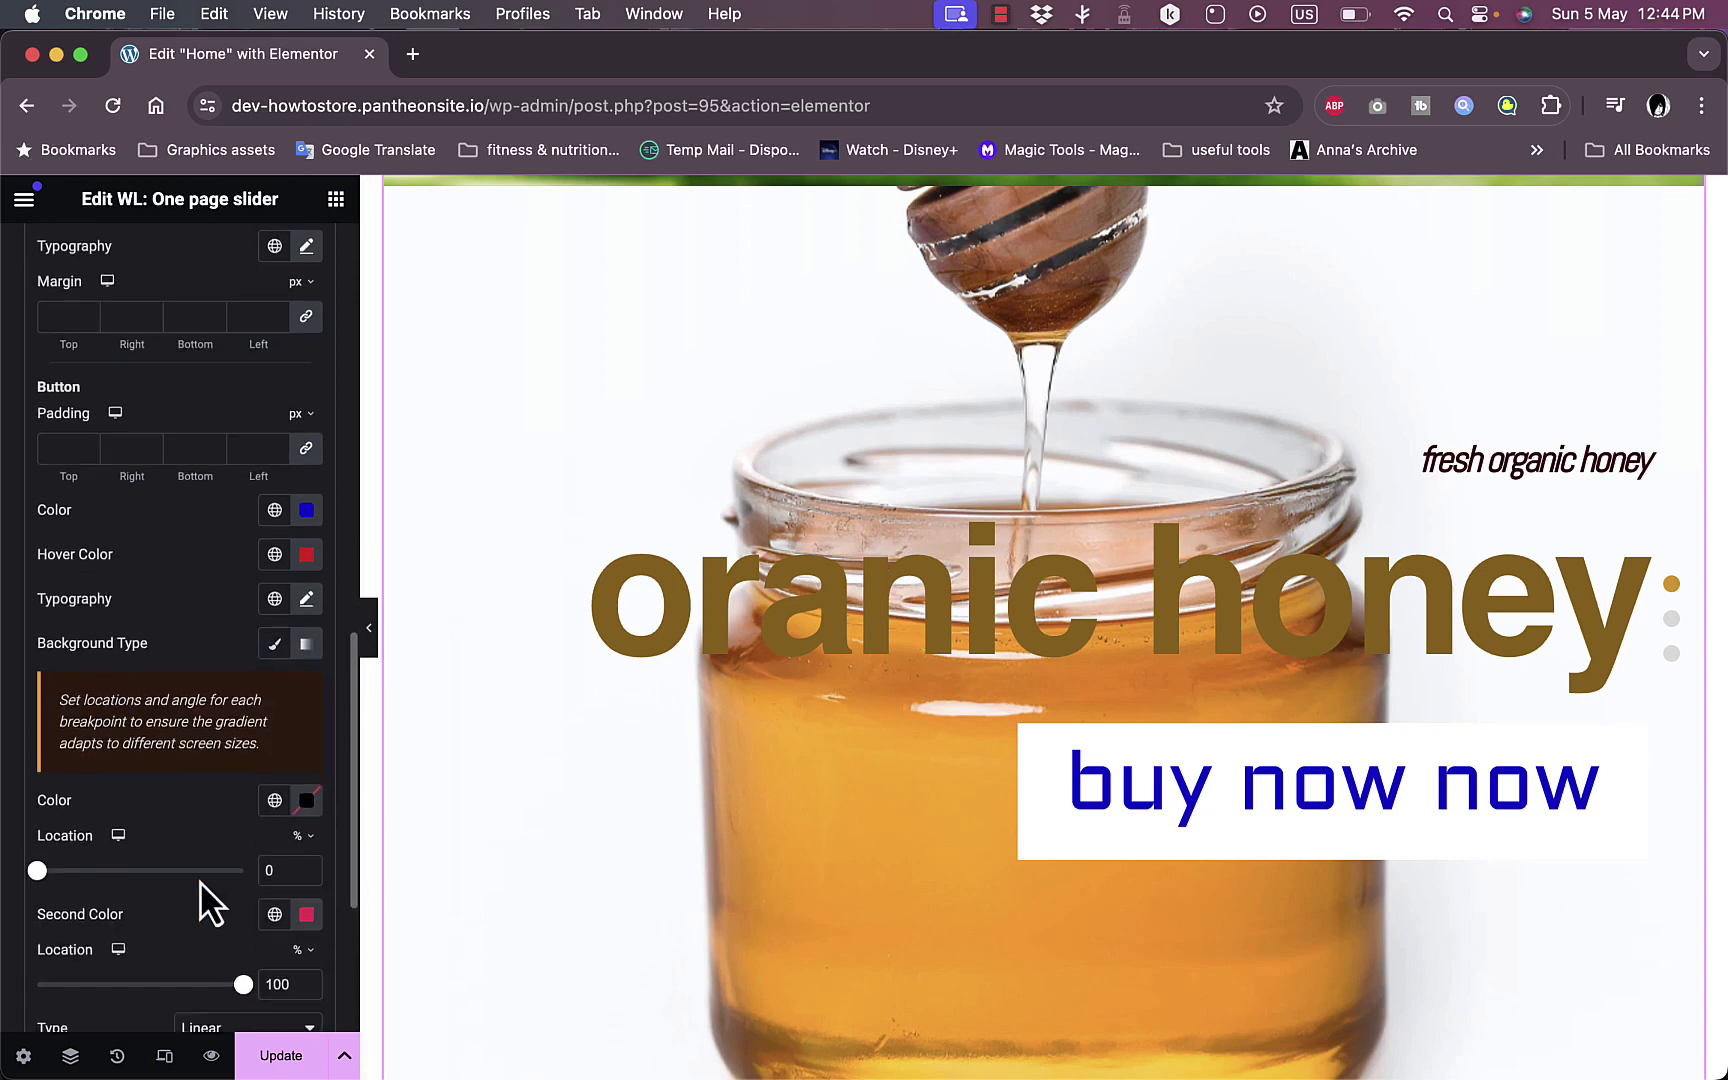
{"action": "left_click", "coordinate": [306, 802]}
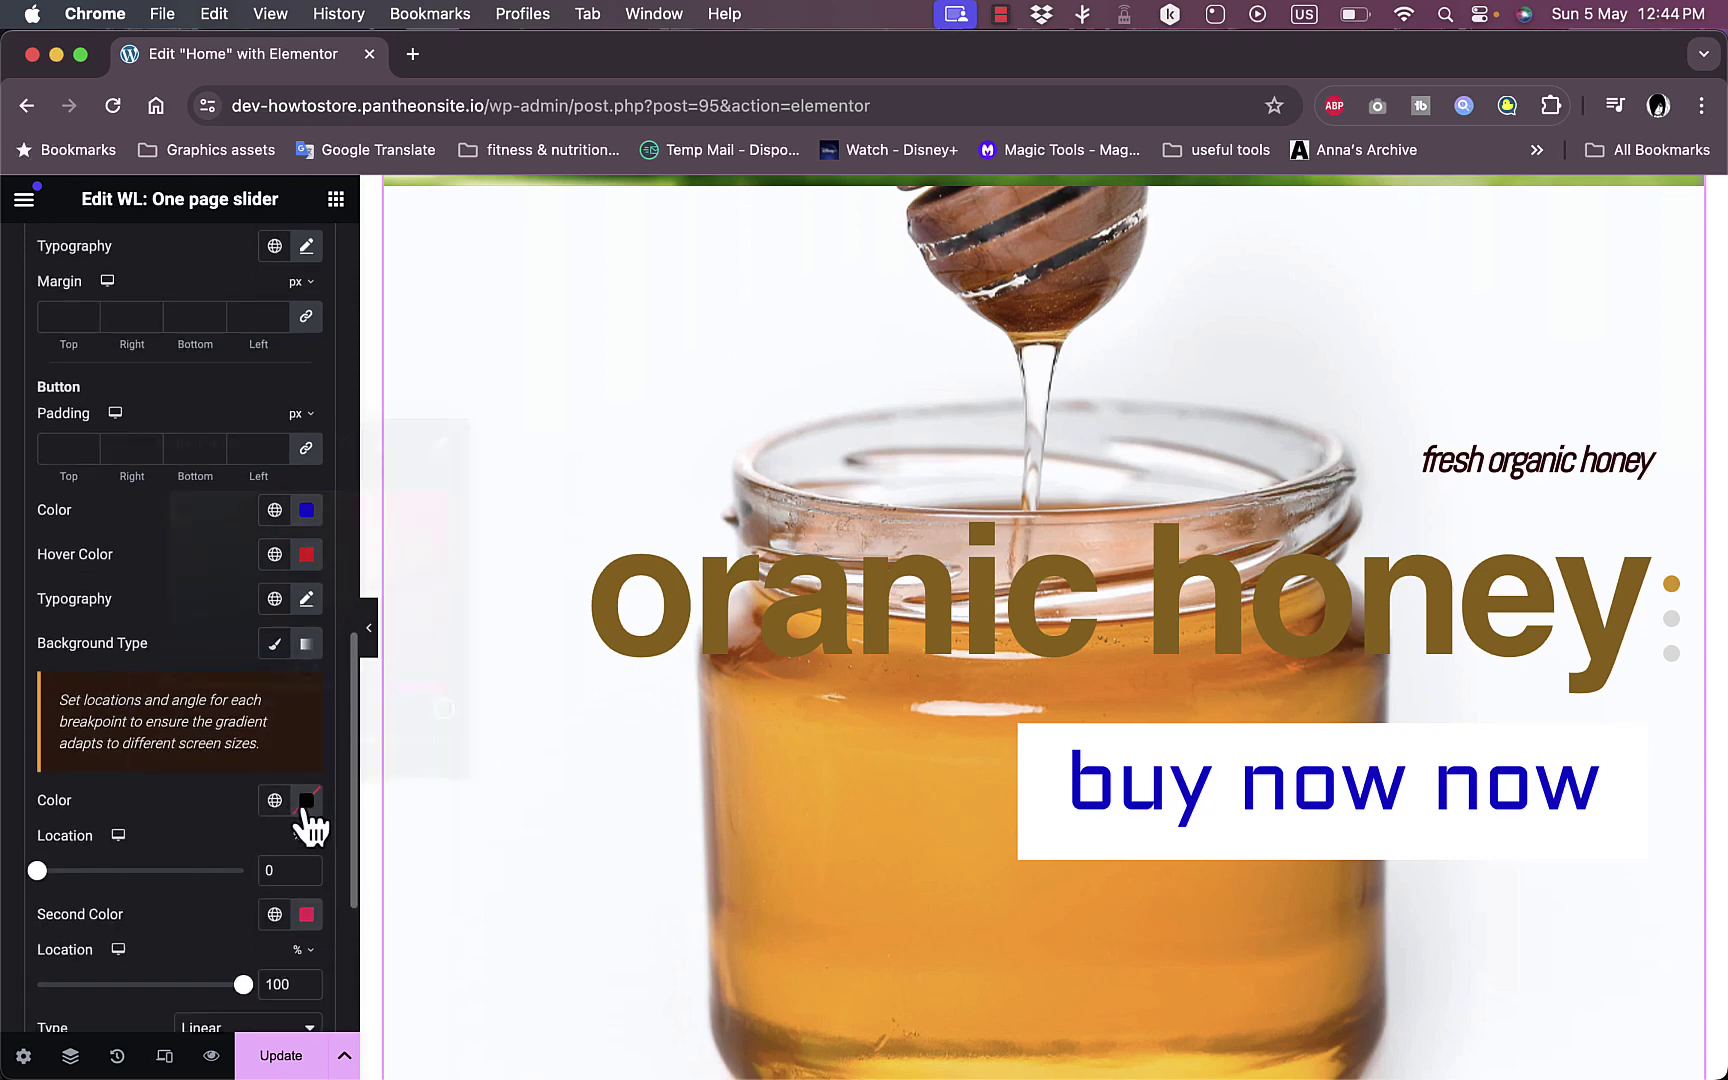
{"action": "left_click_drag", "start_coordinate": [359, 617], "coordinate": [257, 524]}
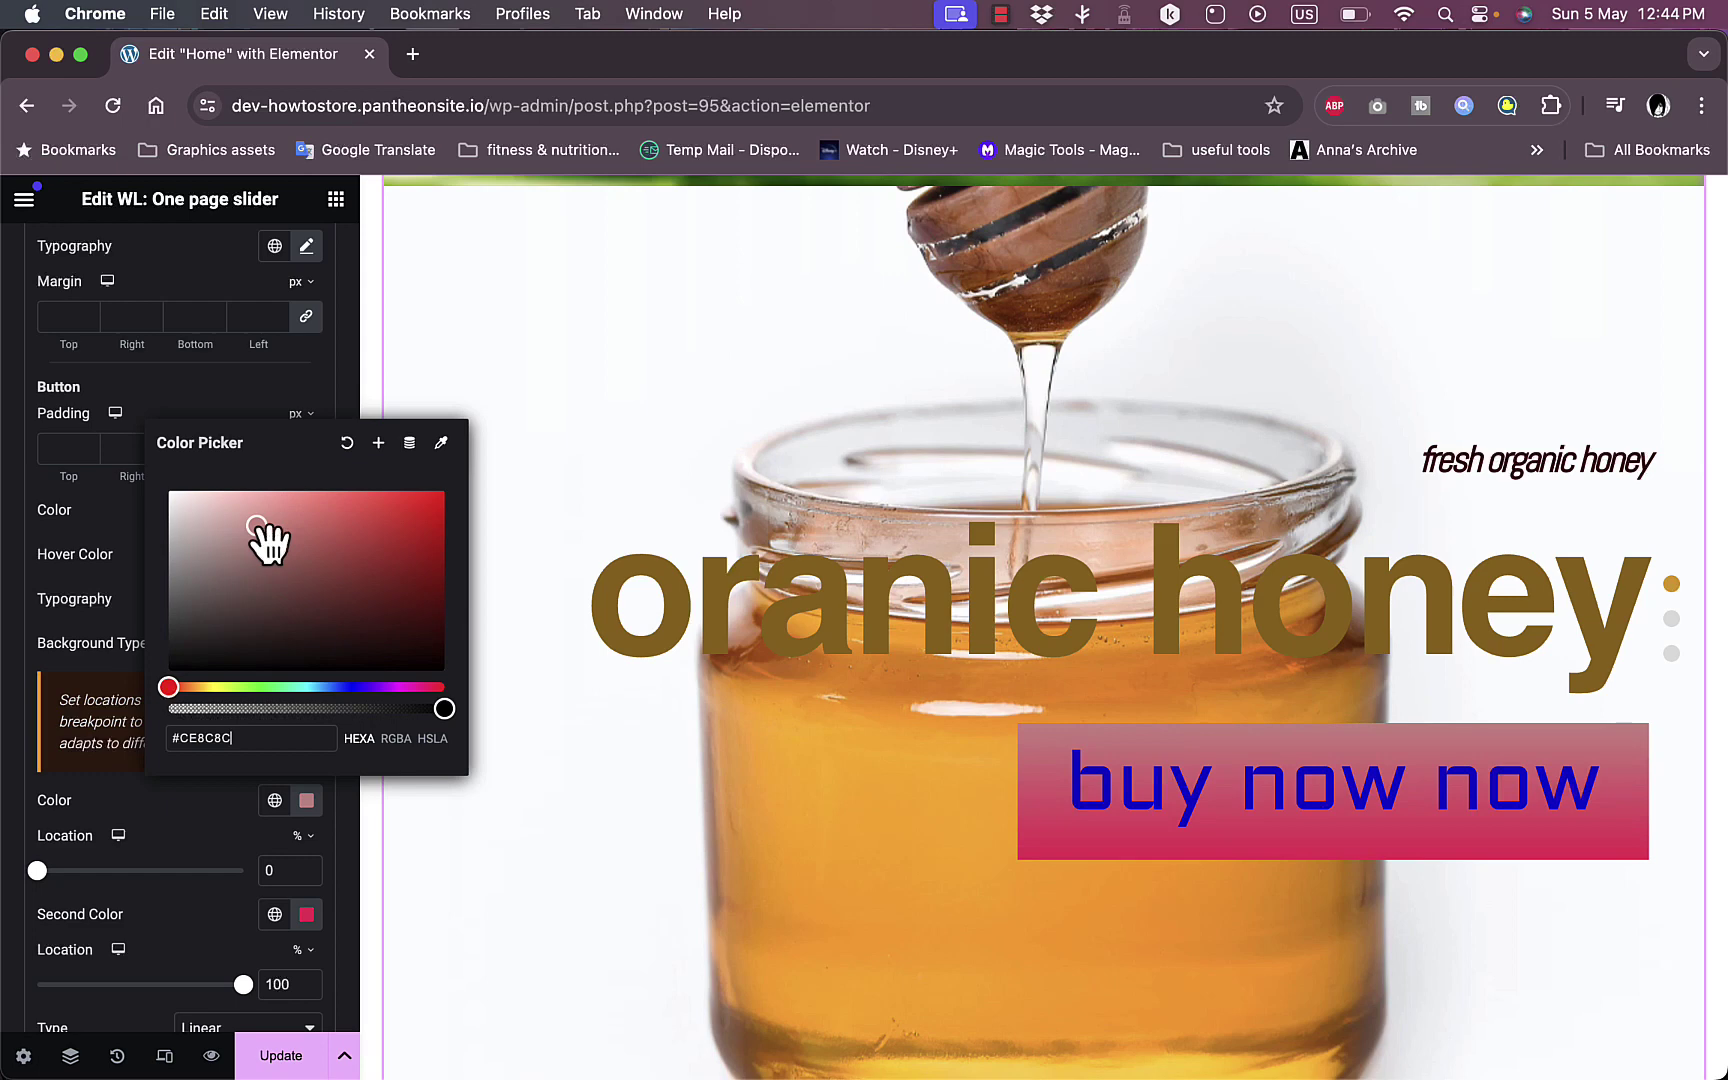
{"action": "left_click", "coordinate": [185, 822]}
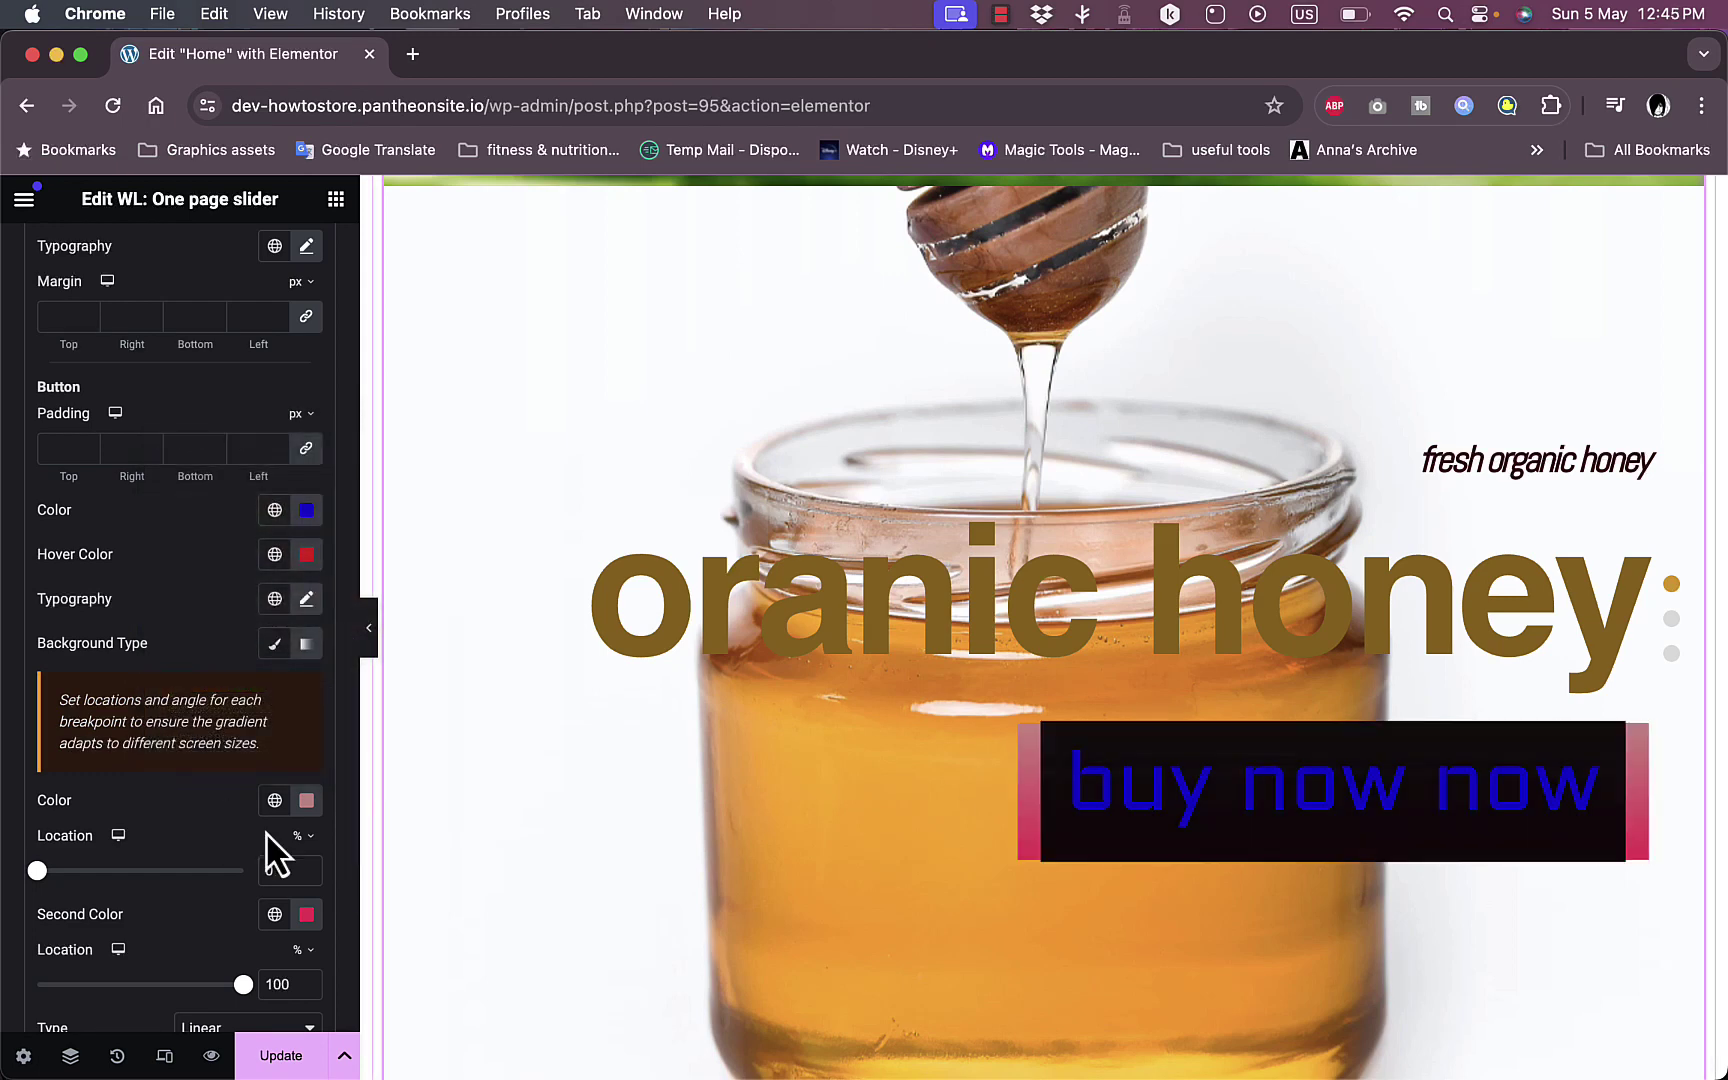
Make the button gradient radial, positioned Center Center.
{"action": "scroll", "coordinate": [147, 856], "scroll_direction": "down", "scroll_amount": 2}
{"action": "scroll", "coordinate": [230, 856], "scroll_direction": "down", "scroll_amount": 2}
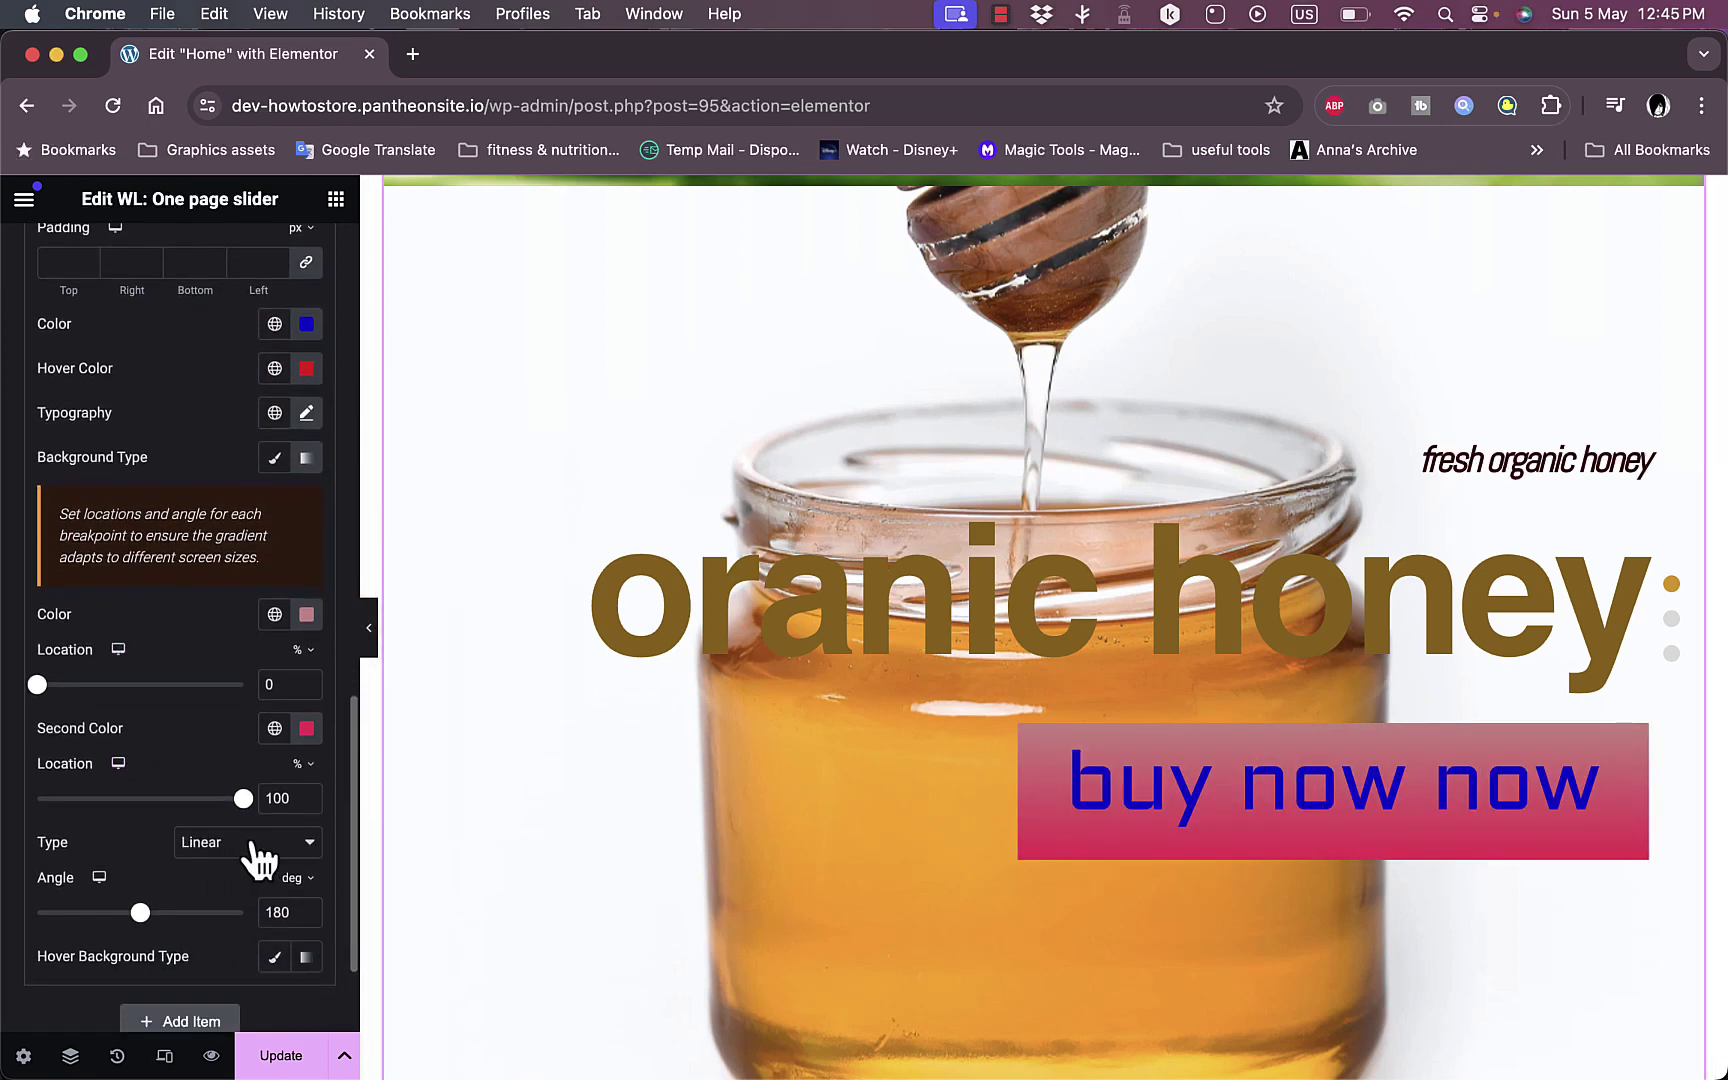
{"action": "left_click", "coordinate": [258, 848]}
{"action": "left_click", "coordinate": [252, 868]}
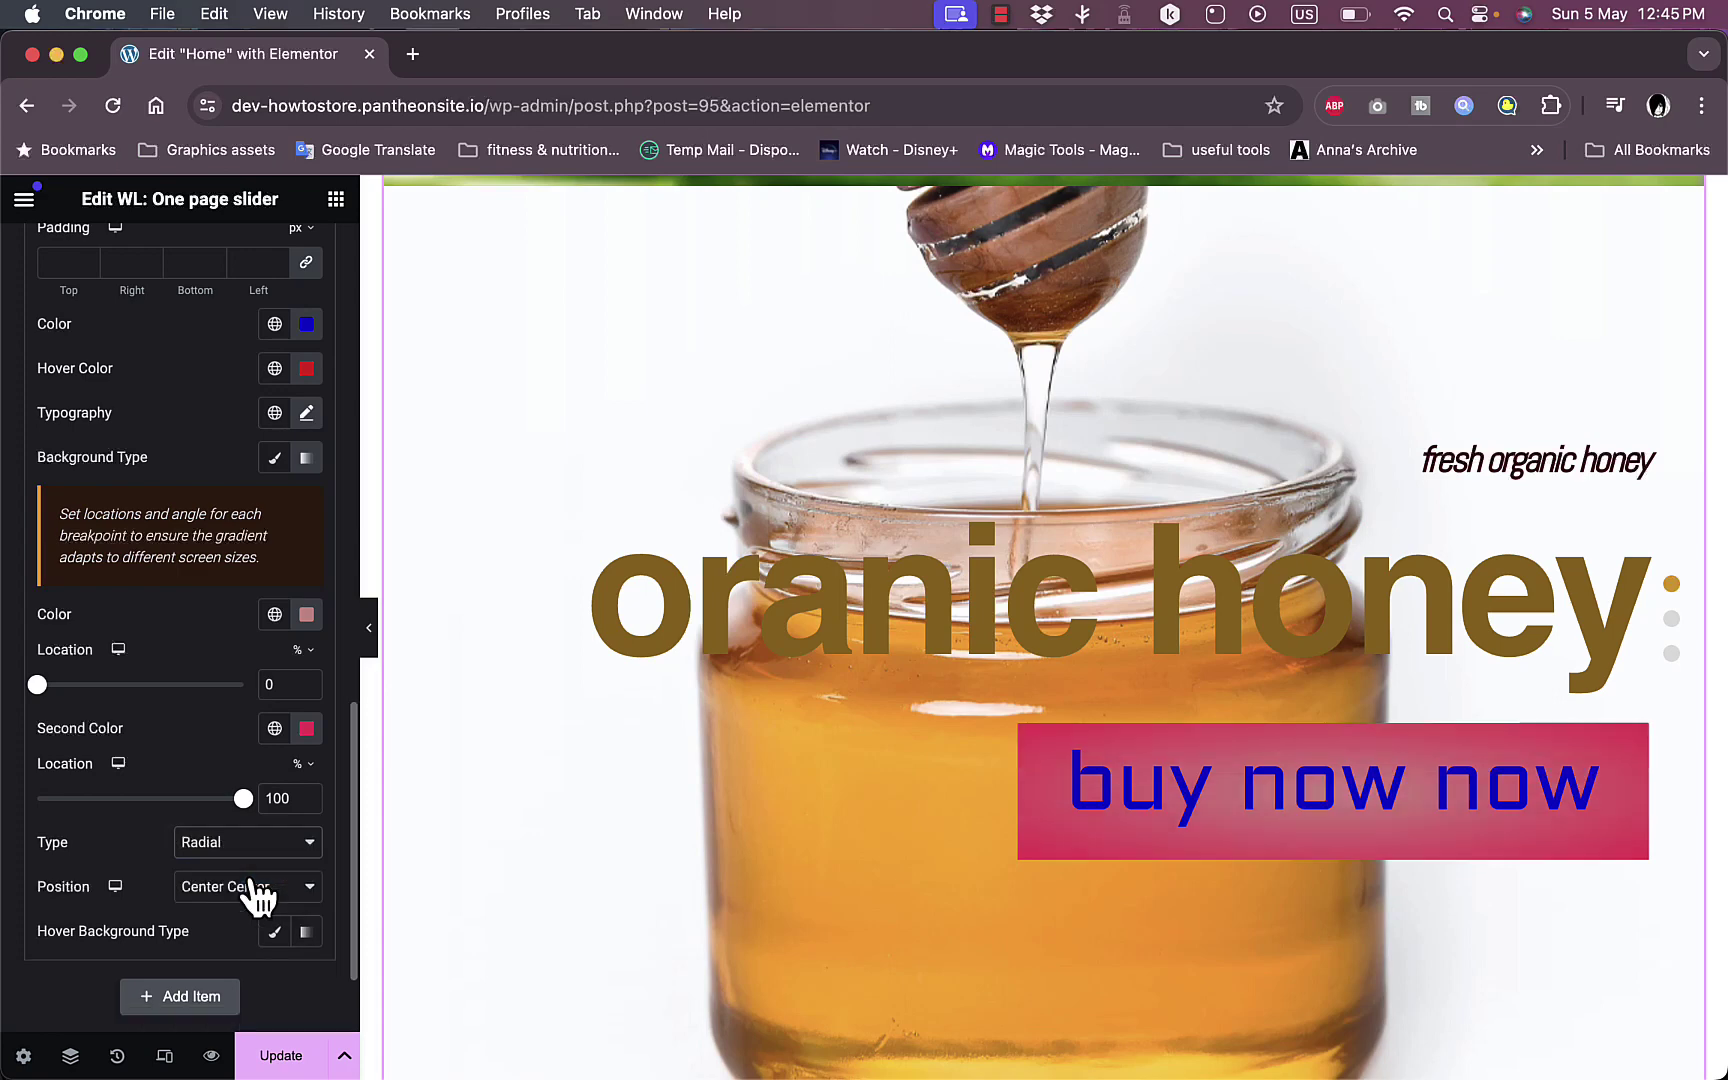
{"action": "scroll", "coordinate": [154, 849], "scroll_direction": "down", "scroll_amount": 3}
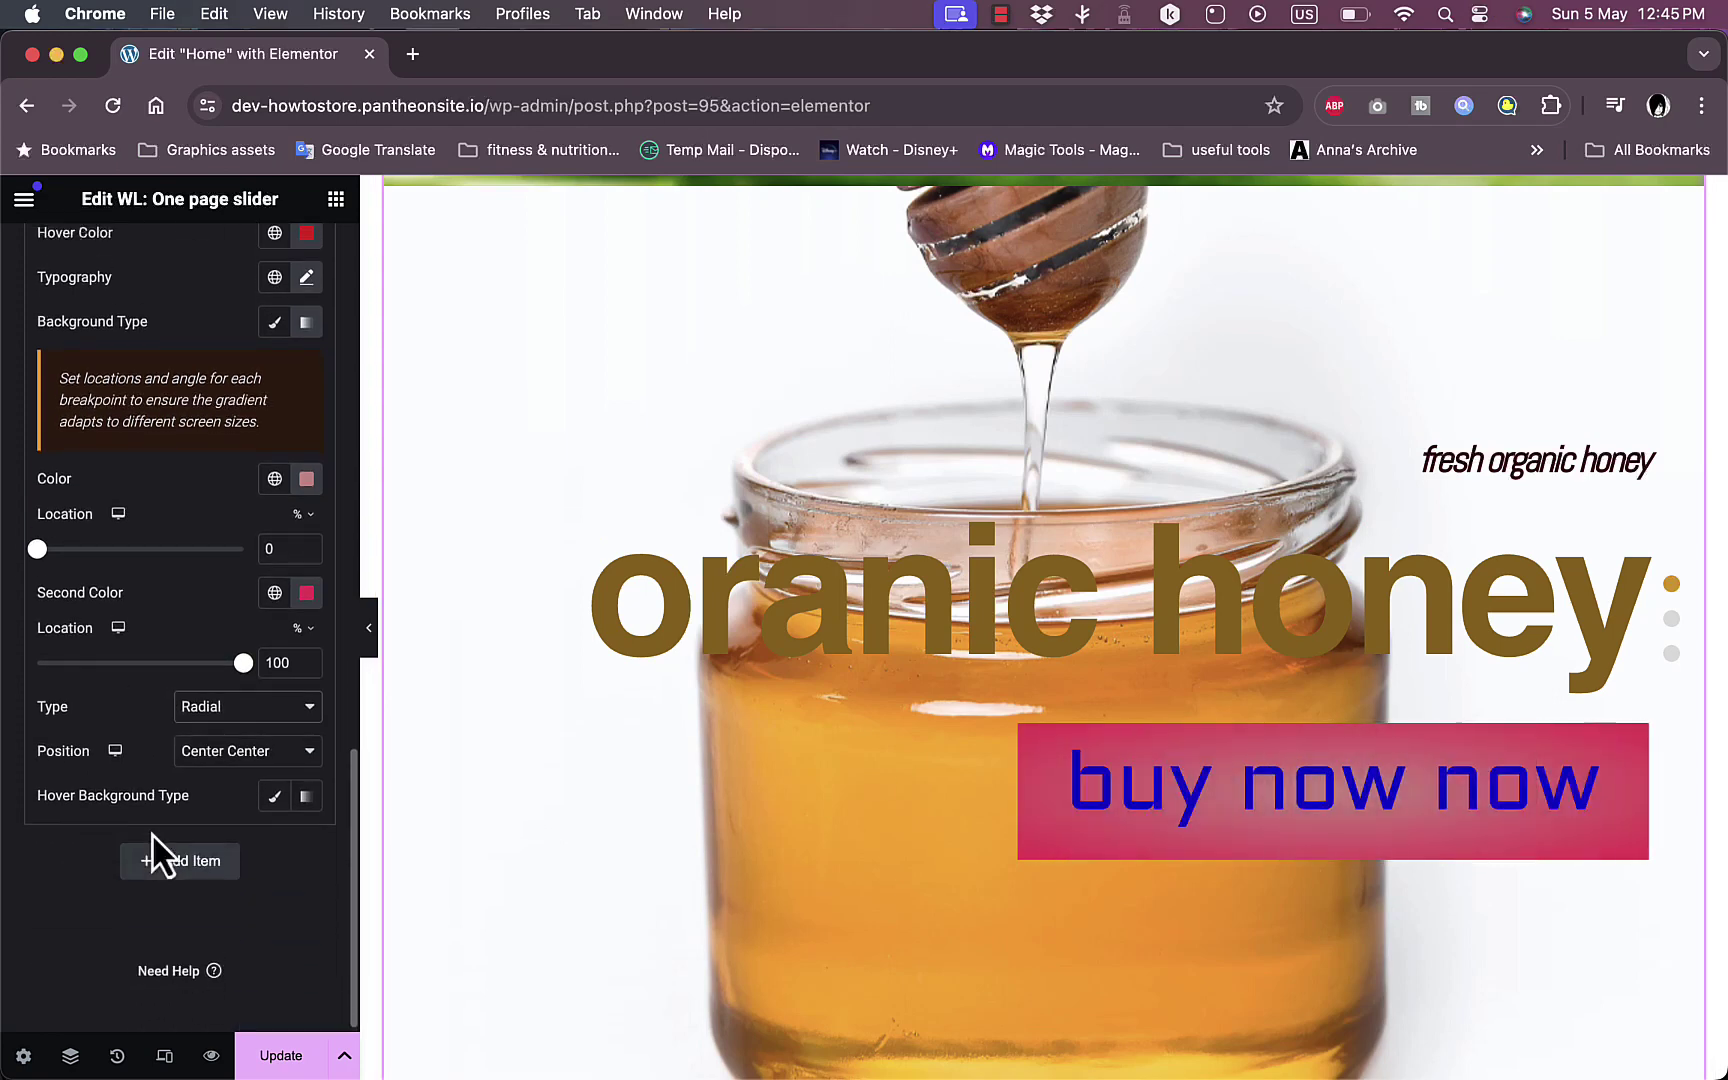
{"action": "scroll", "coordinate": [258, 791], "scroll_direction": "up", "scroll_amount": 5}
{"action": "scroll", "coordinate": [309, 798], "scroll_direction": "down", "scroll_amount": 5}
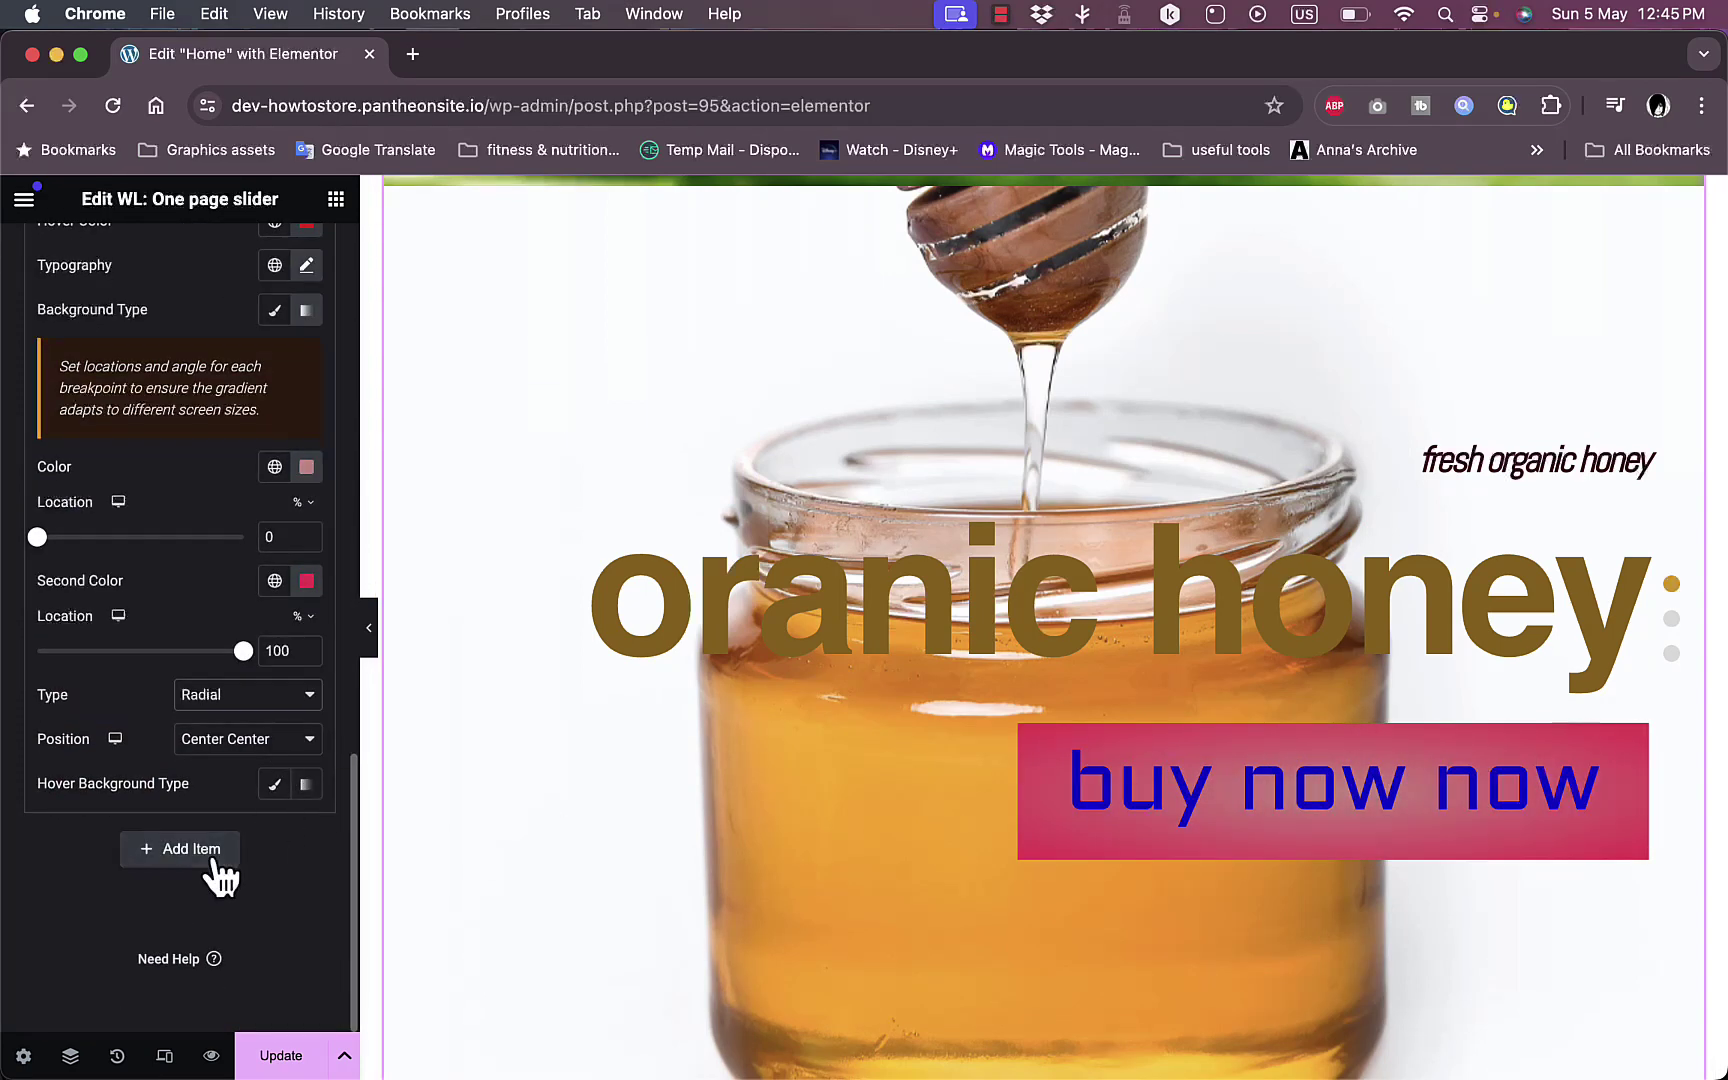
Review the olive oil, greens and honey slides on the canvas and Update the Home page.
{"action": "scroll", "coordinate": [720, 695], "scroll_direction": "down", "scroll_amount": 3}
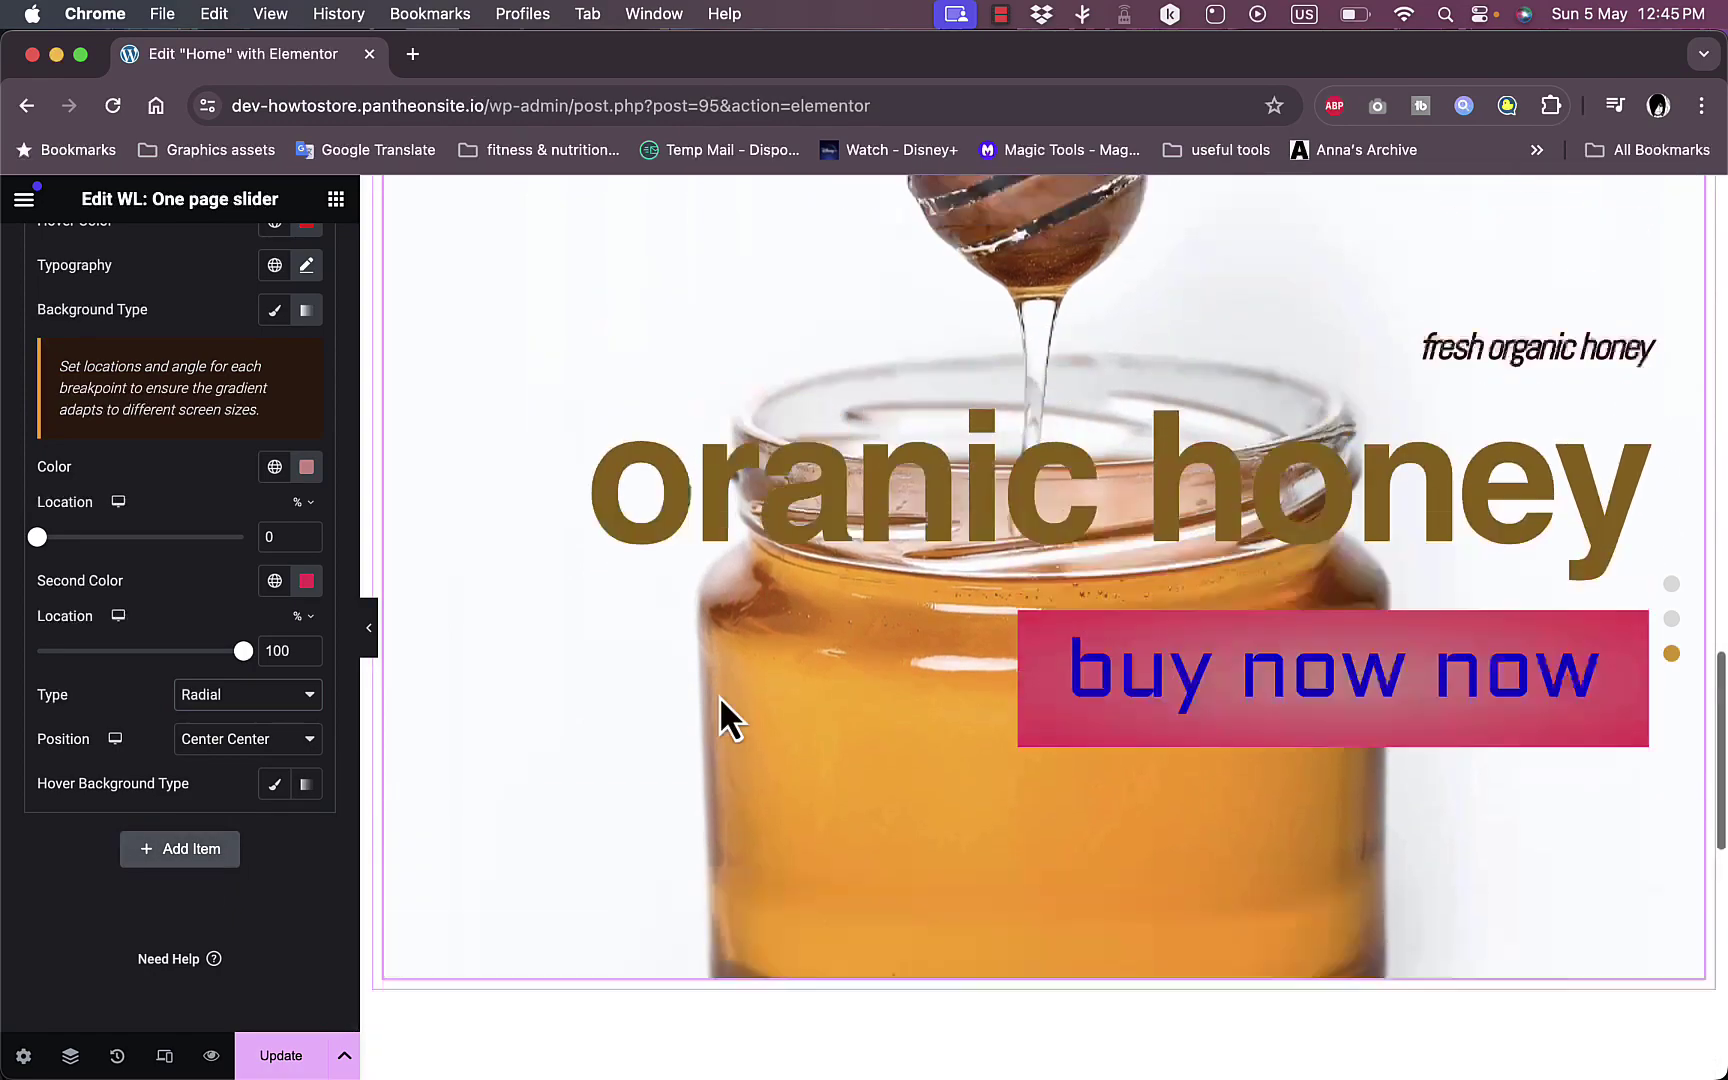
{"action": "scroll", "coordinate": [720, 695], "scroll_direction": "up", "scroll_amount": 5}
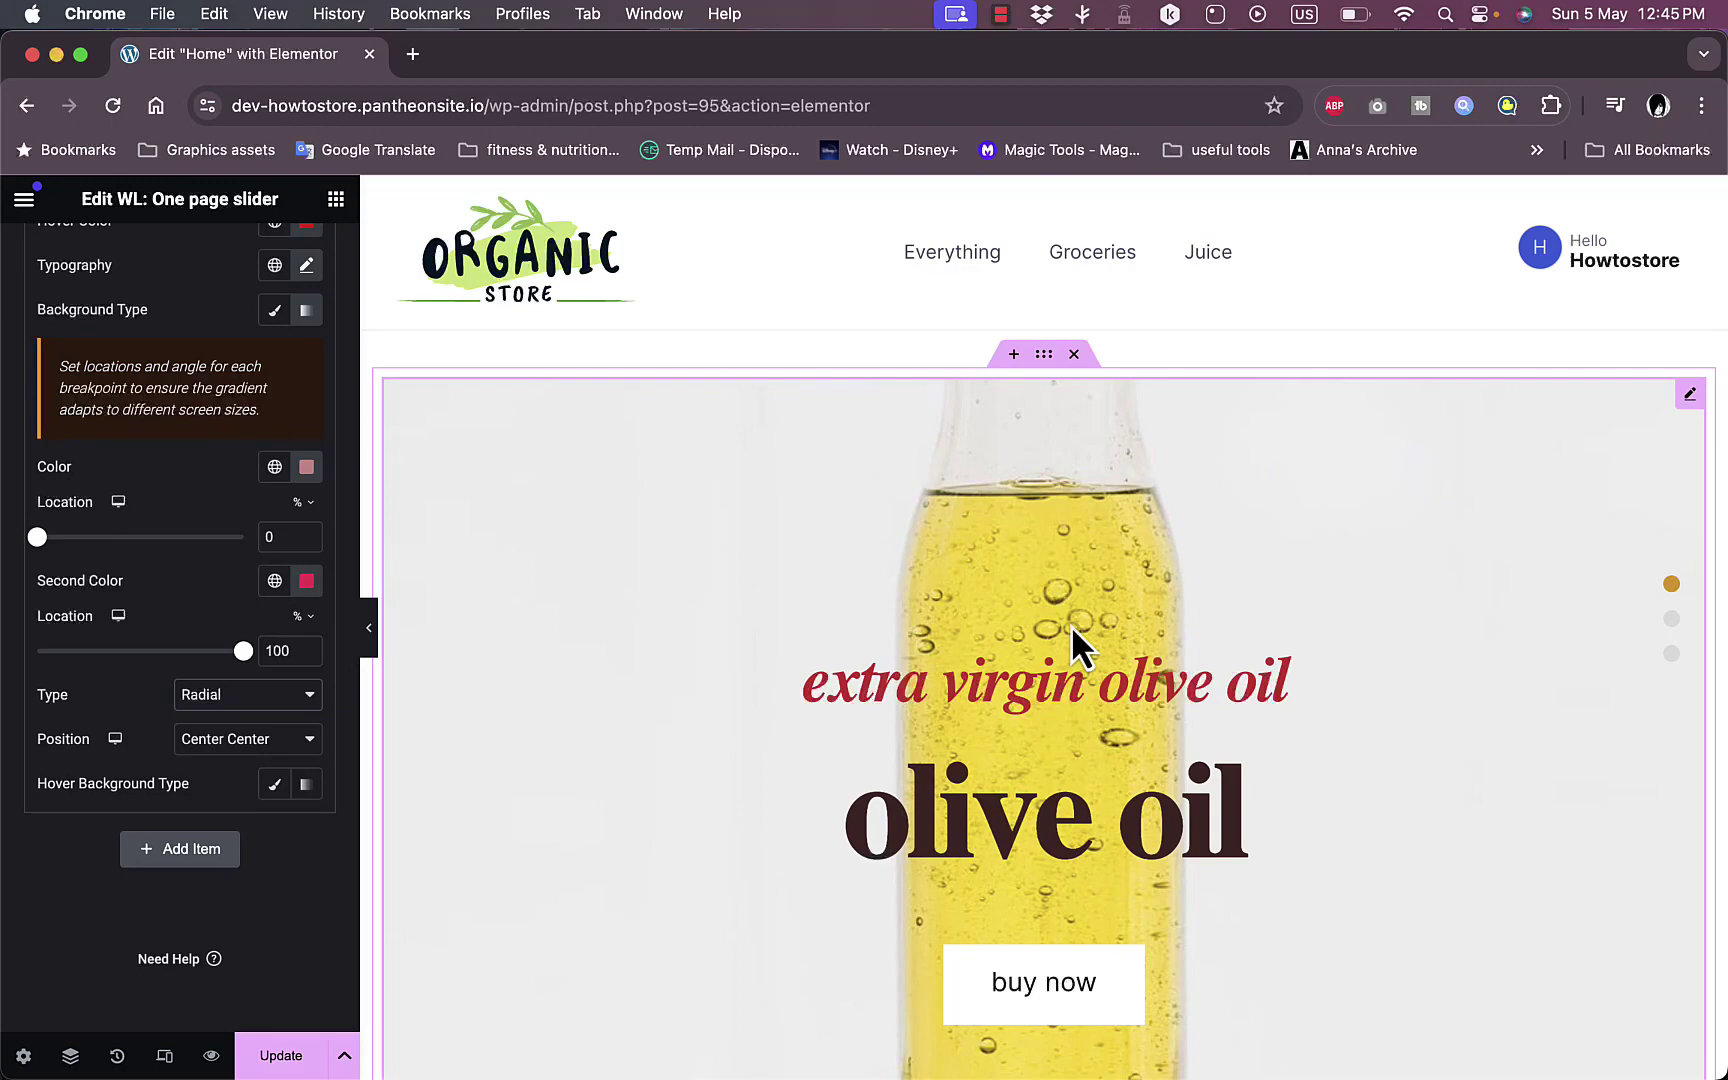
{"action": "scroll", "coordinate": [894, 539], "scroll_direction": "down", "scroll_amount": 5}
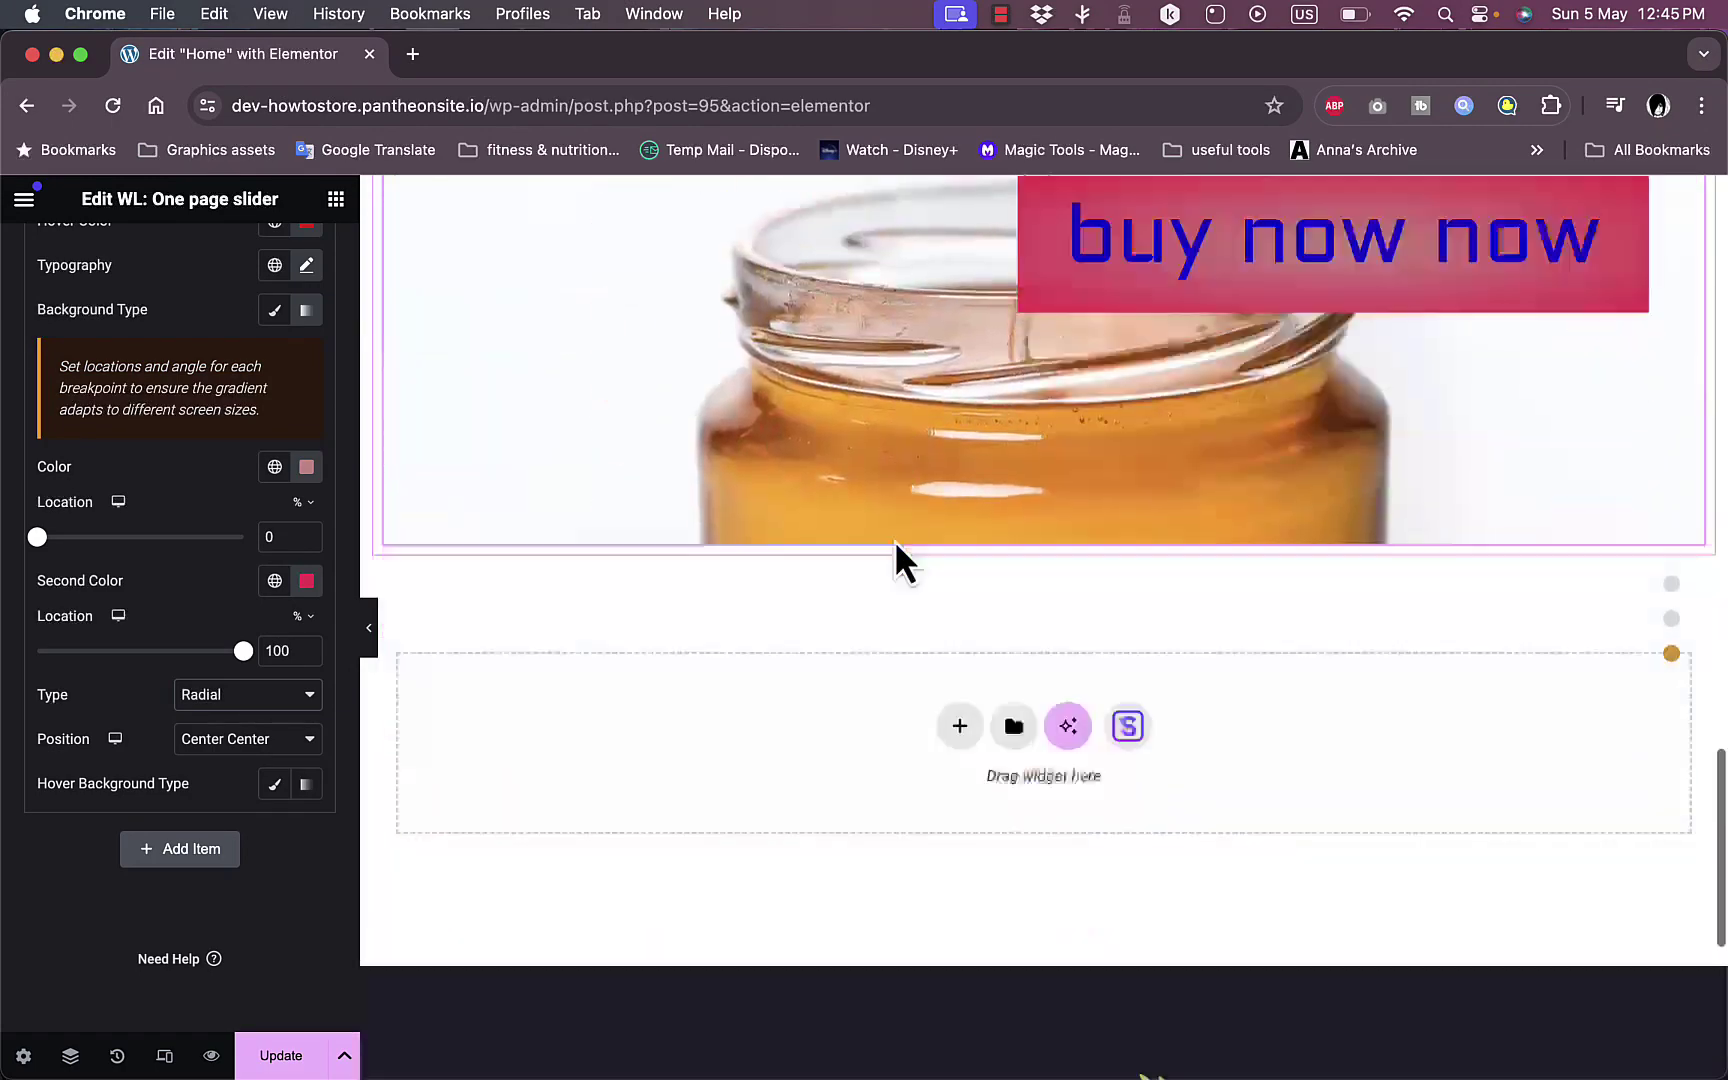
{"action": "scroll", "coordinate": [895, 545], "scroll_direction": "down", "scroll_amount": 2}
{"action": "scroll", "coordinate": [895, 545], "scroll_direction": "up", "scroll_amount": 8}
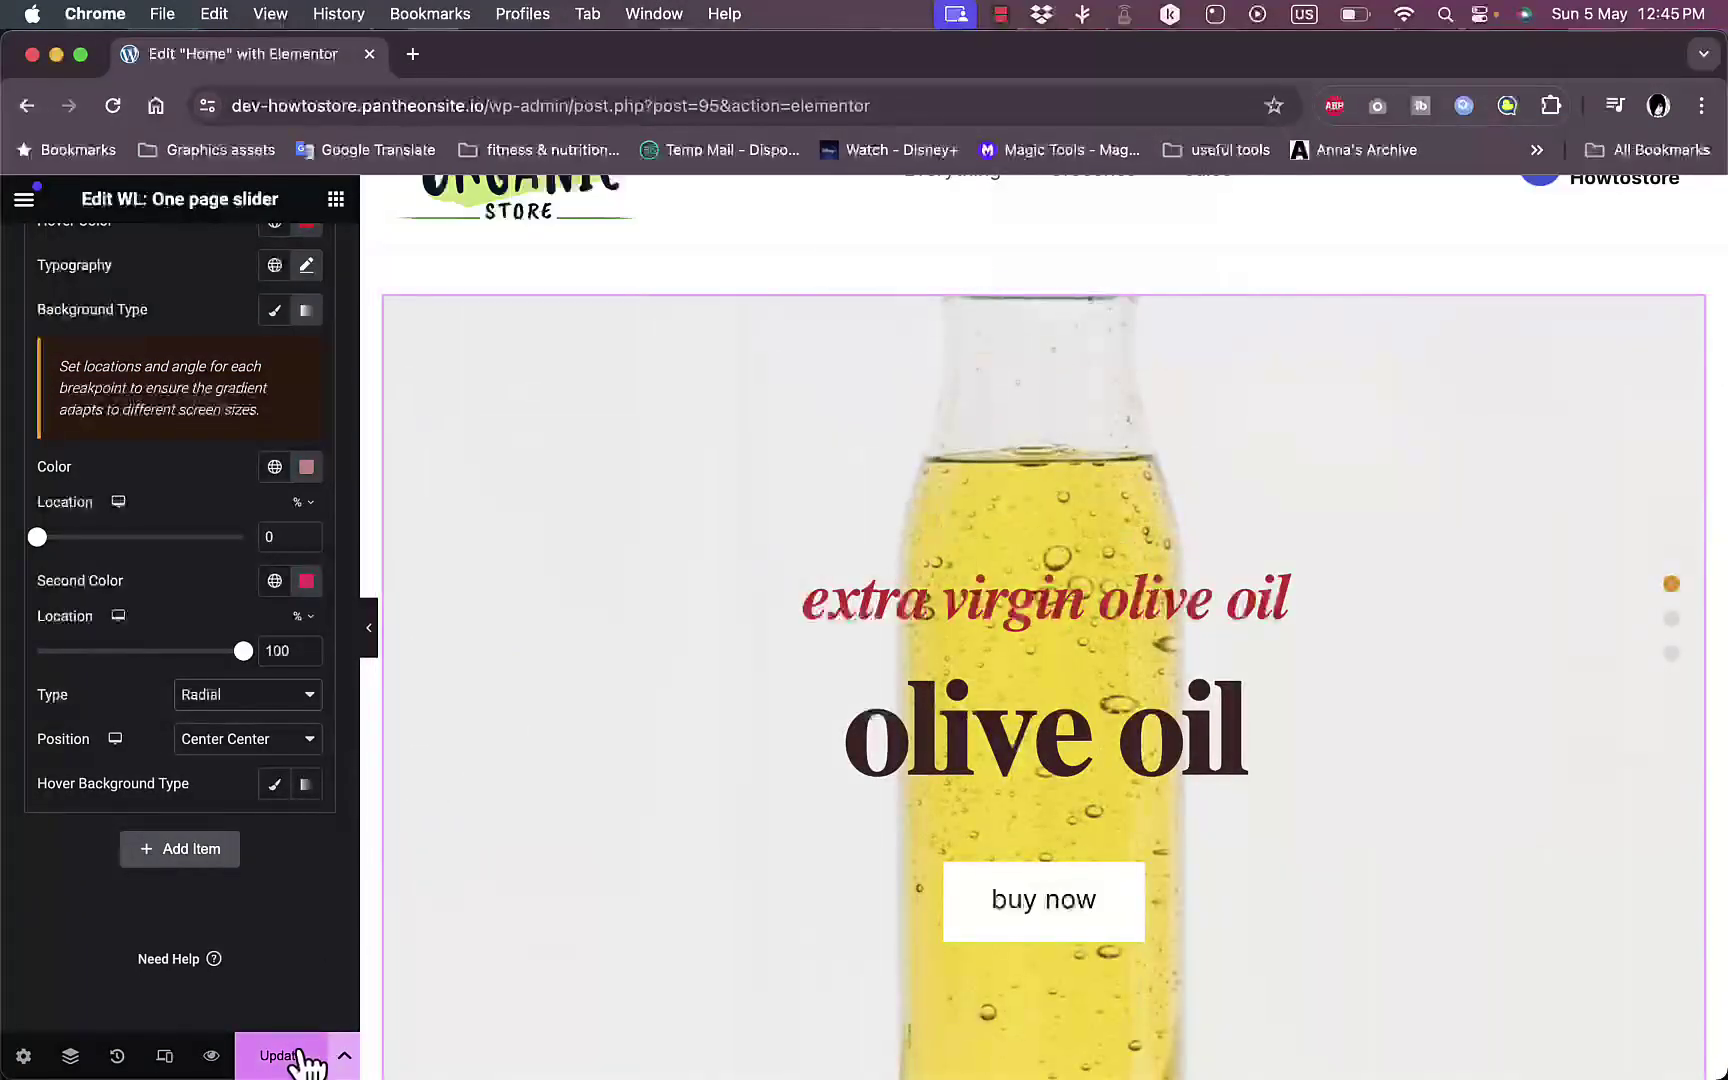
{"action": "left_click", "coordinate": [280, 1056]}
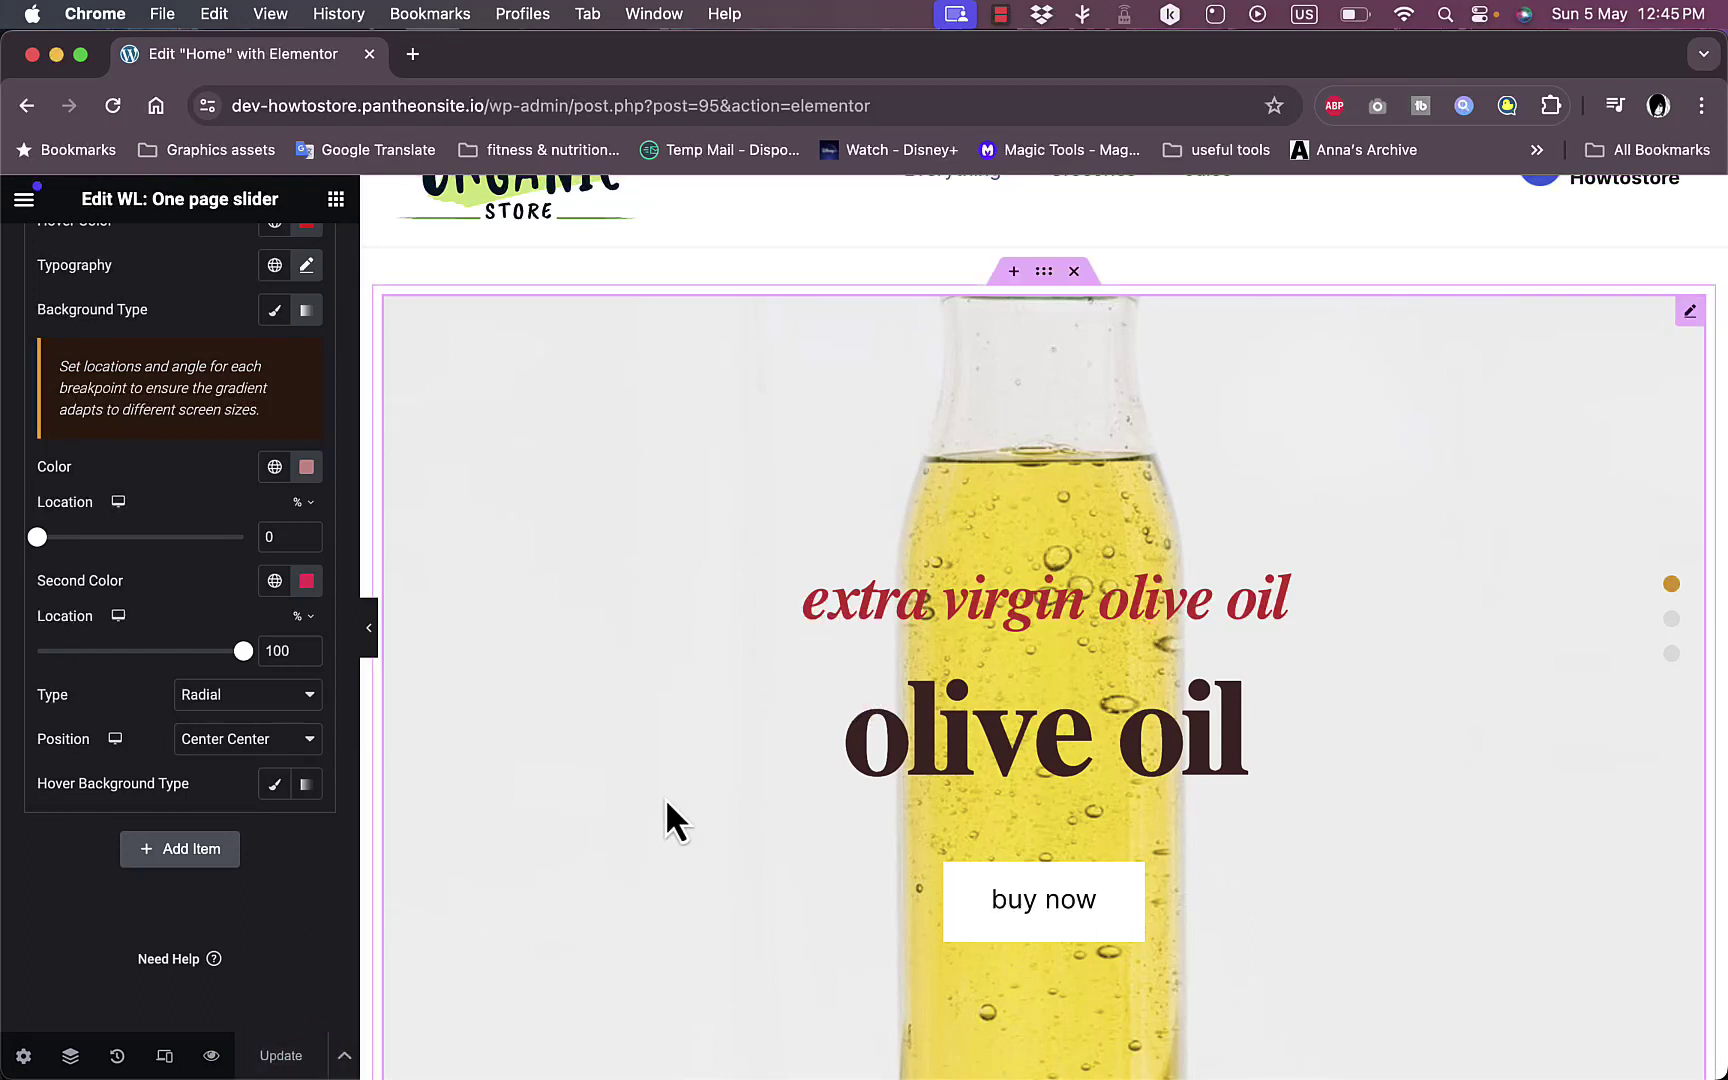
{"action": "scroll", "coordinate": [918, 657], "scroll_direction": "down", "scroll_amount": 5}
{"action": "scroll", "coordinate": [918, 657], "scroll_direction": "down", "scroll_amount": 5}
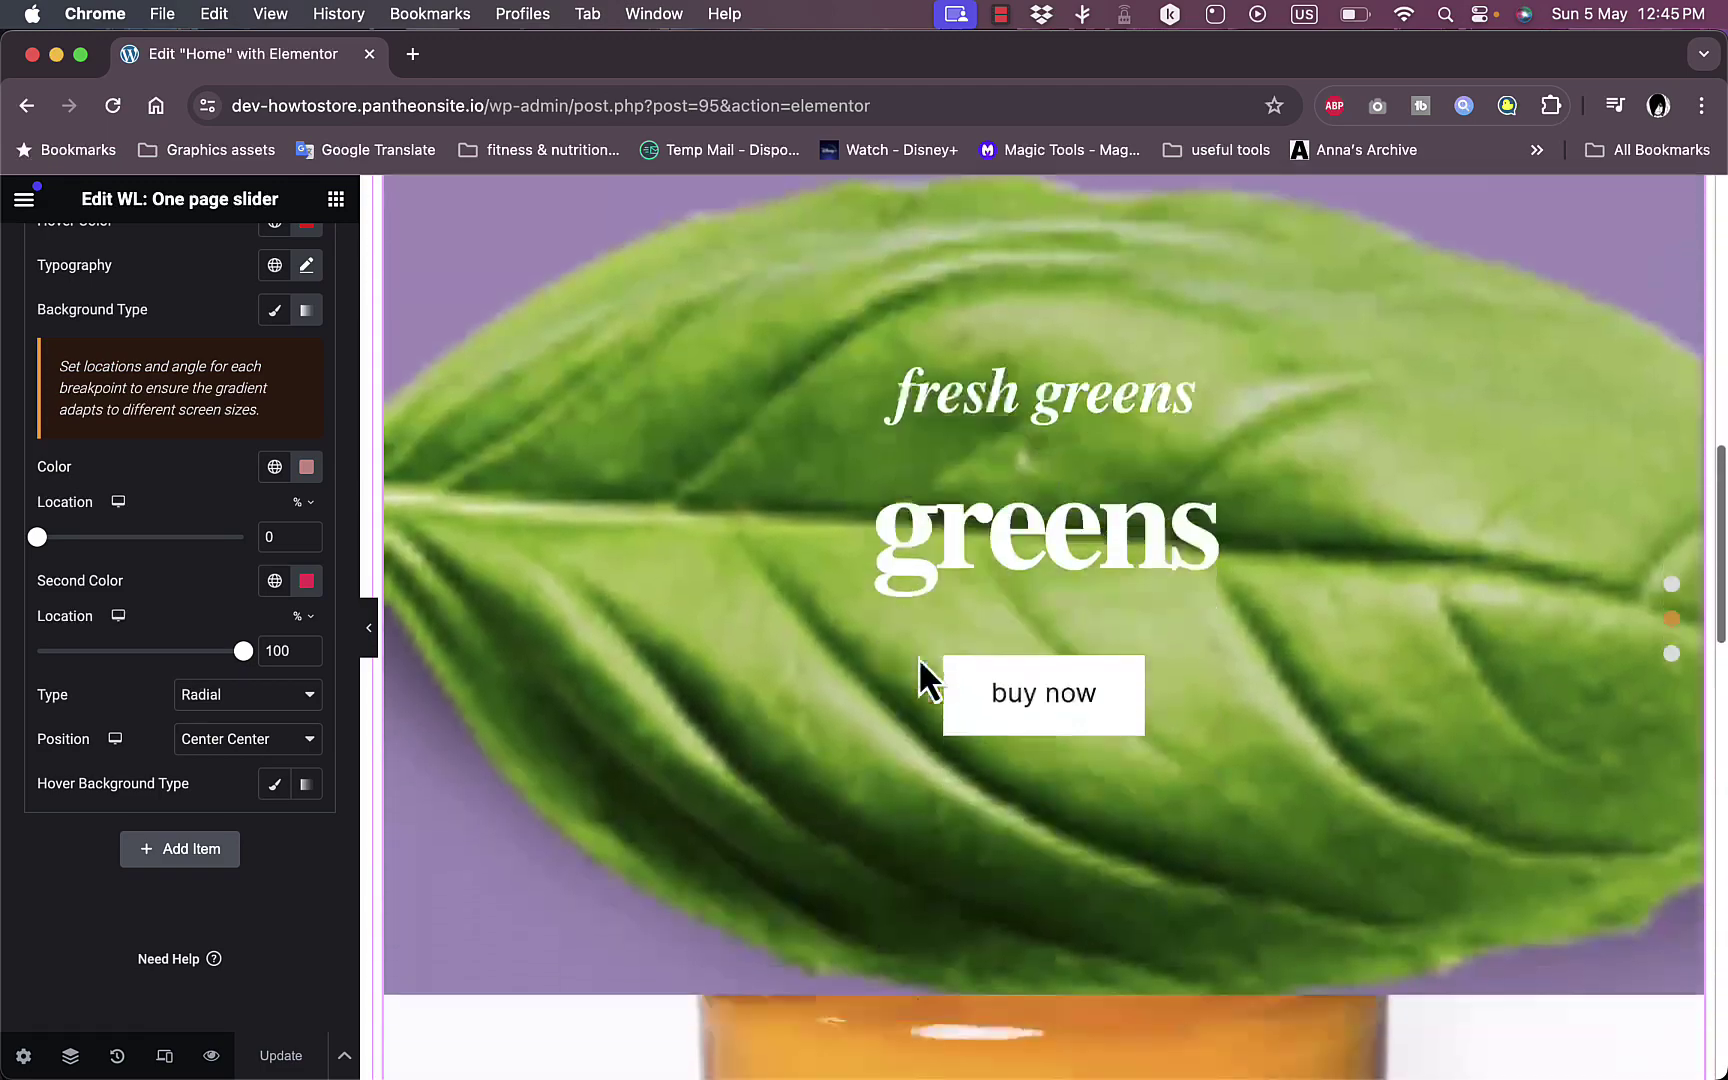
{"action": "scroll", "coordinate": [918, 657], "scroll_direction": "up", "scroll_amount": 5}
{"action": "scroll", "coordinate": [918, 657], "scroll_direction": "up", "scroll_amount": 3}
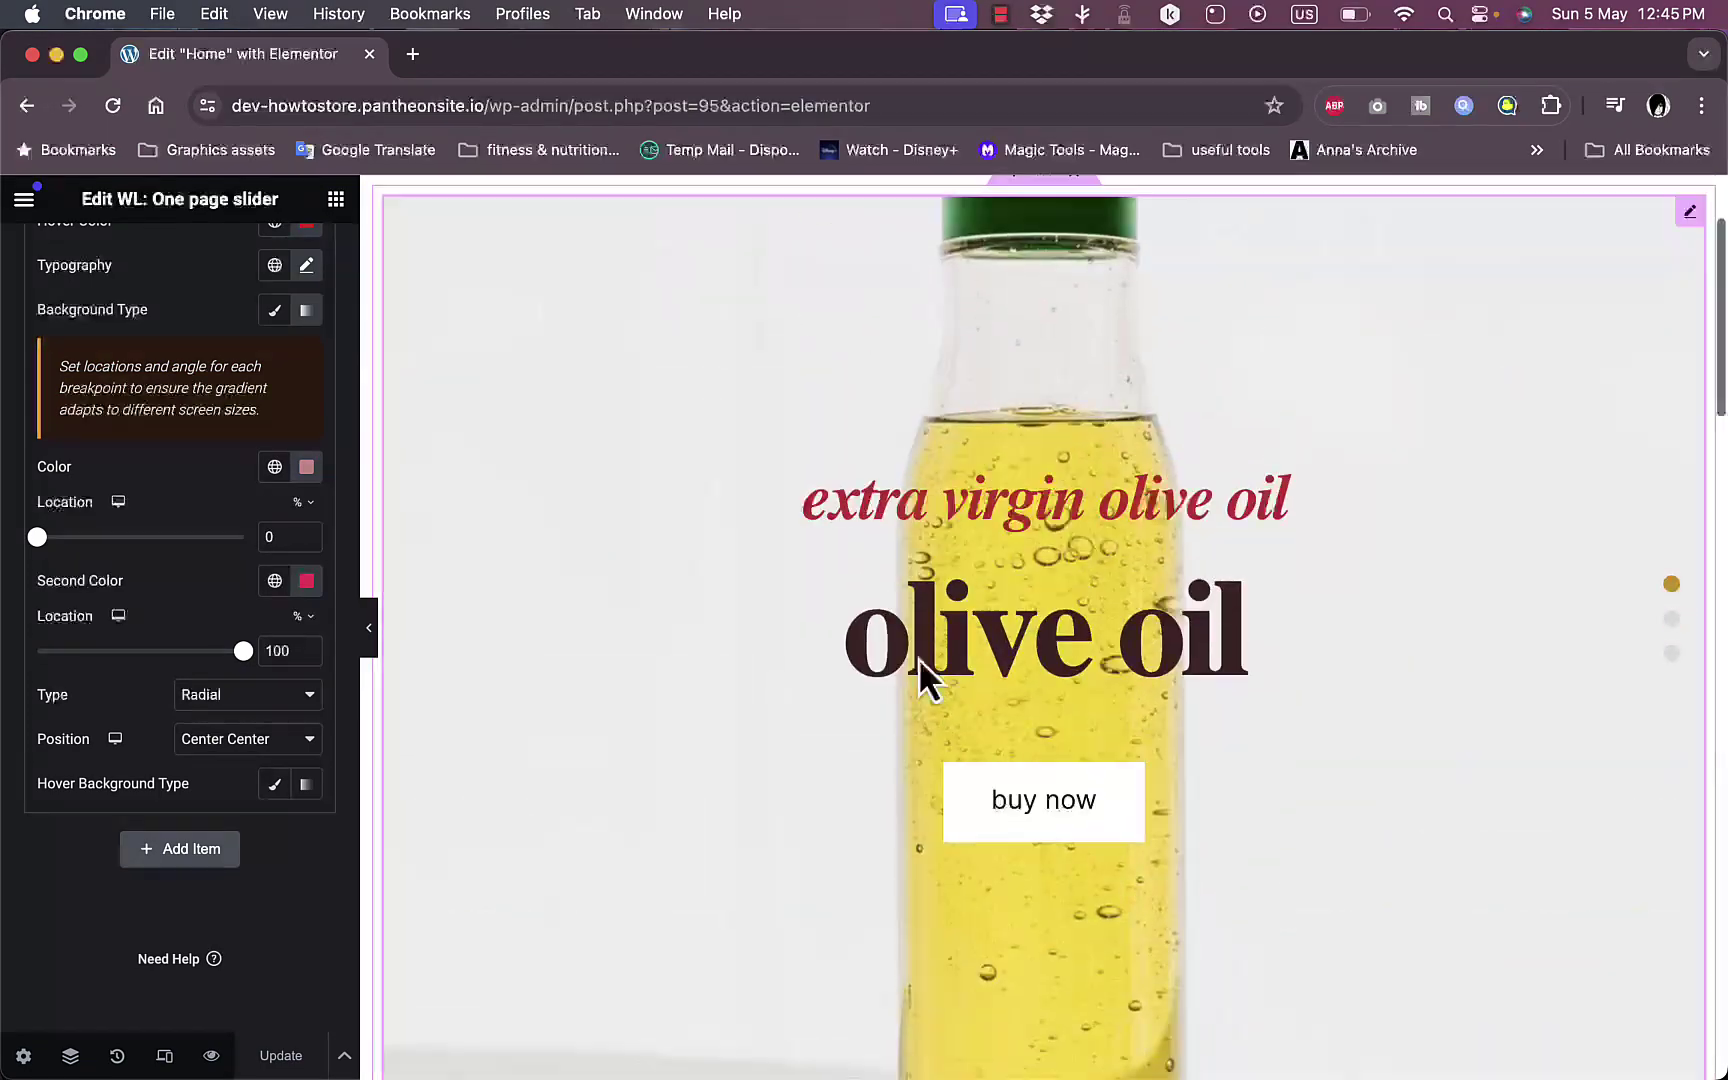